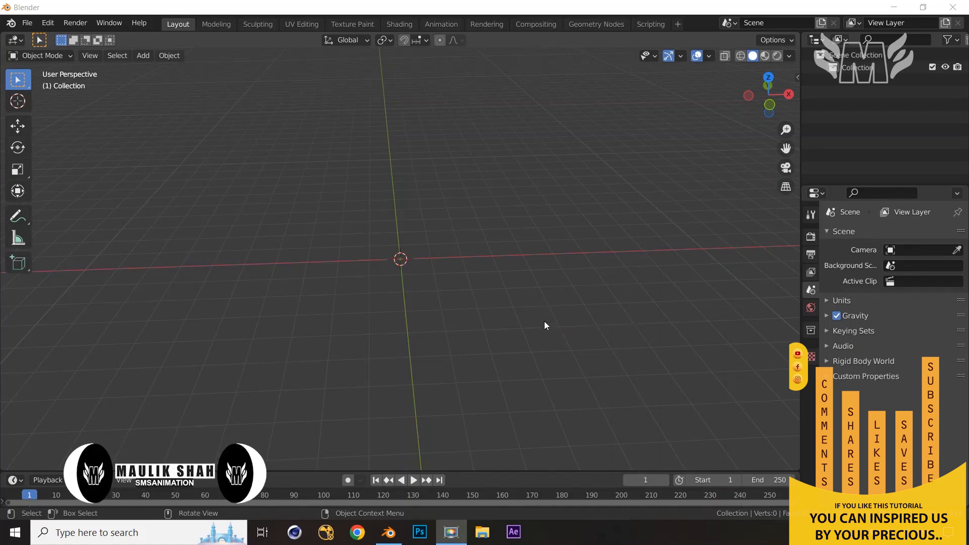
Add a mesh cylinder in front view and set its vertex count to 16
mouse_move(573, 319)
middle_mouse_down()
mouse_move(582, 316)
mouse_move(564, 293)
mouse_move(523, 298)
mouse_move(551, 320)
mouse_move(573, 313)
middle_mouse_up()
key("KP_1")
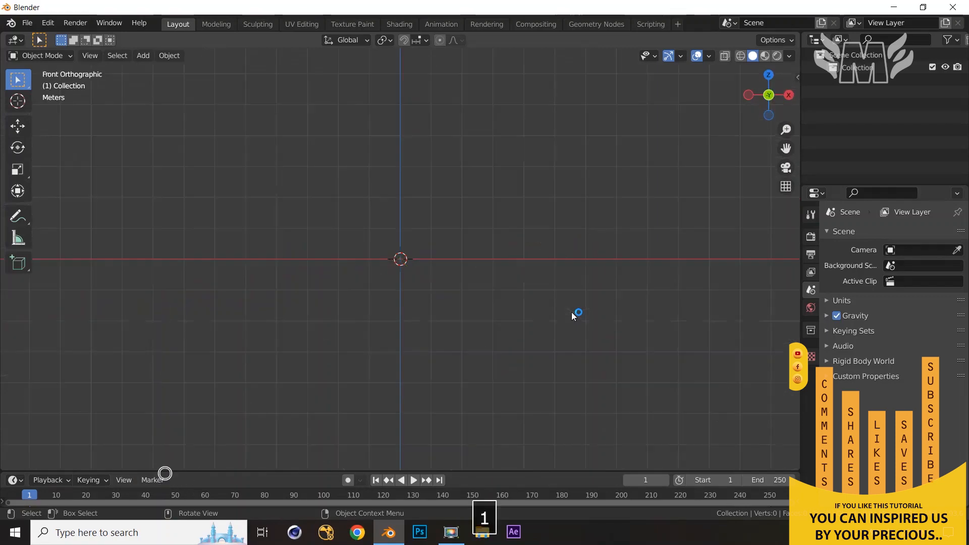
key("shift+a")
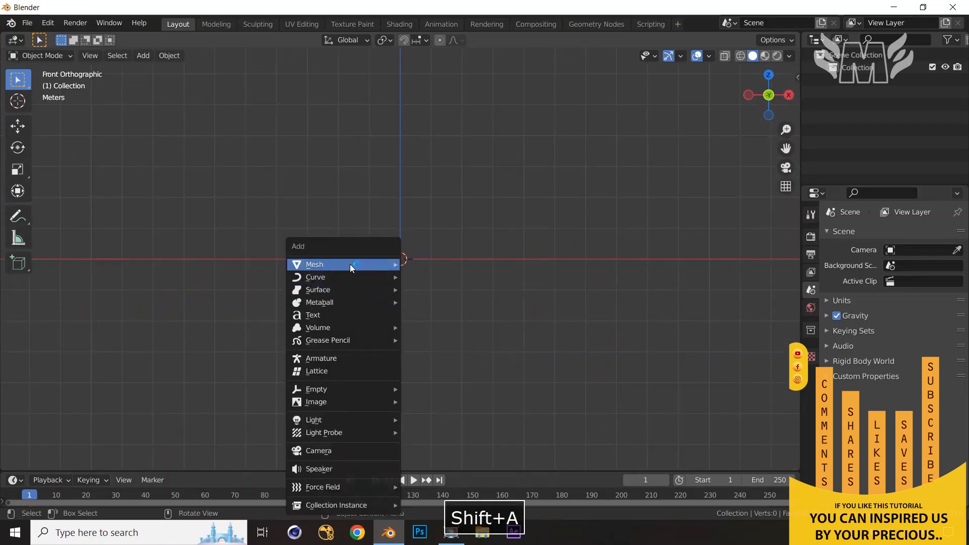
mouse_move(349, 264)
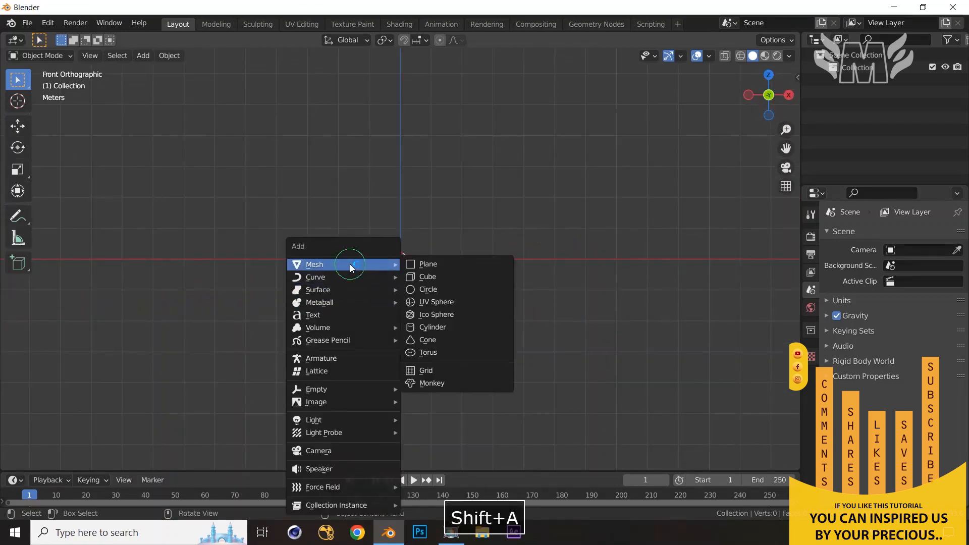
left_click(443, 328)
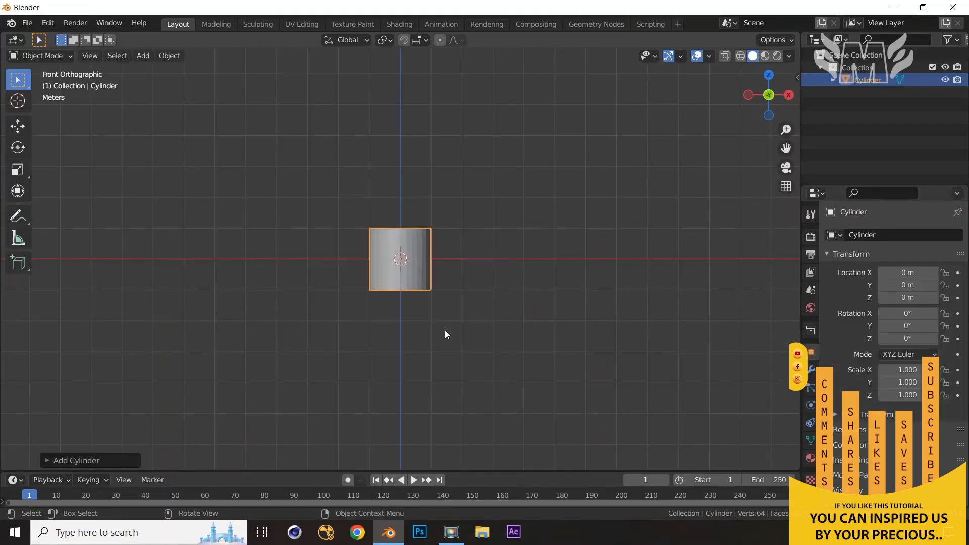
left_click(43, 461)
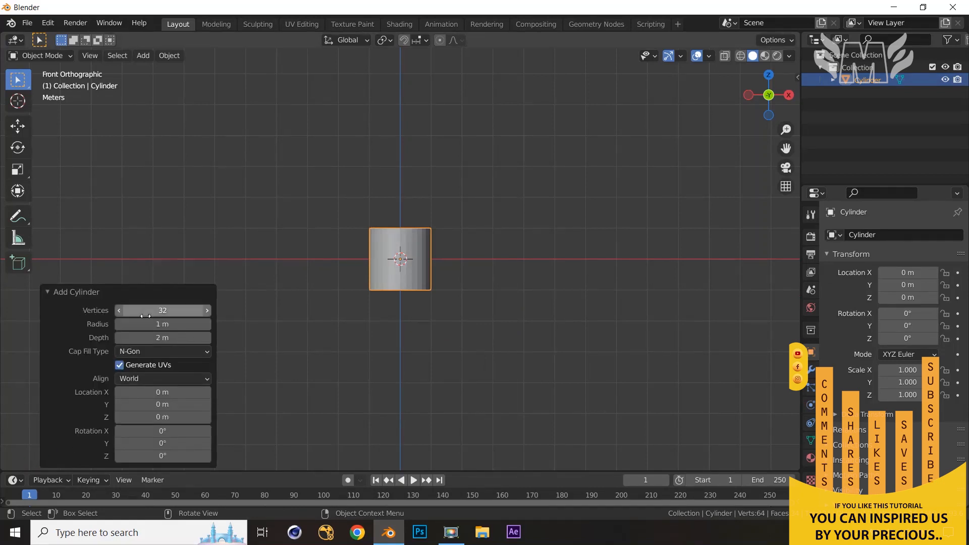
left_click(165, 312)
type("16")
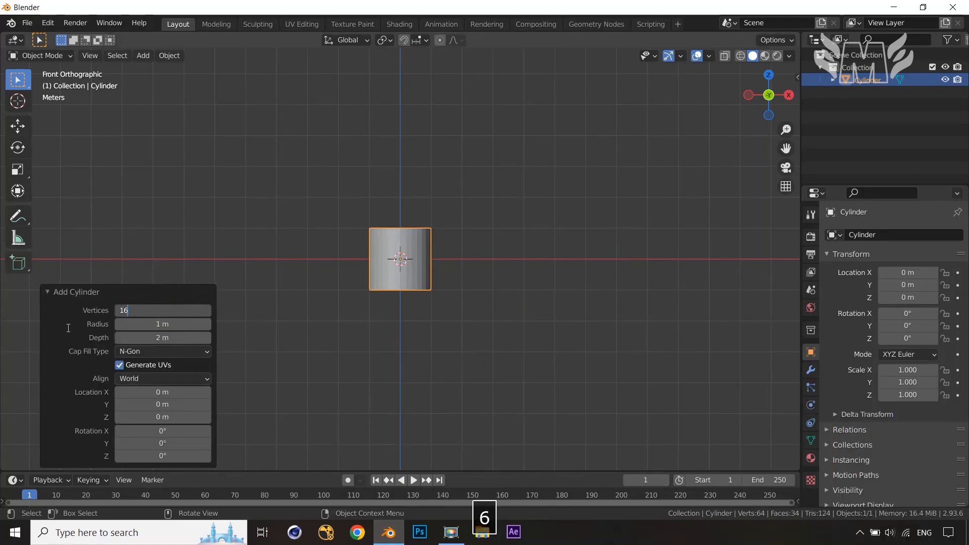
left_click(64, 325)
Move the cylinder 1 m up along Z so it rests on the grid
mouse_move(450, 301)
middle_mouse_down()
mouse_move(450, 338)
mouse_move(450, 312)
middle_mouse_up()
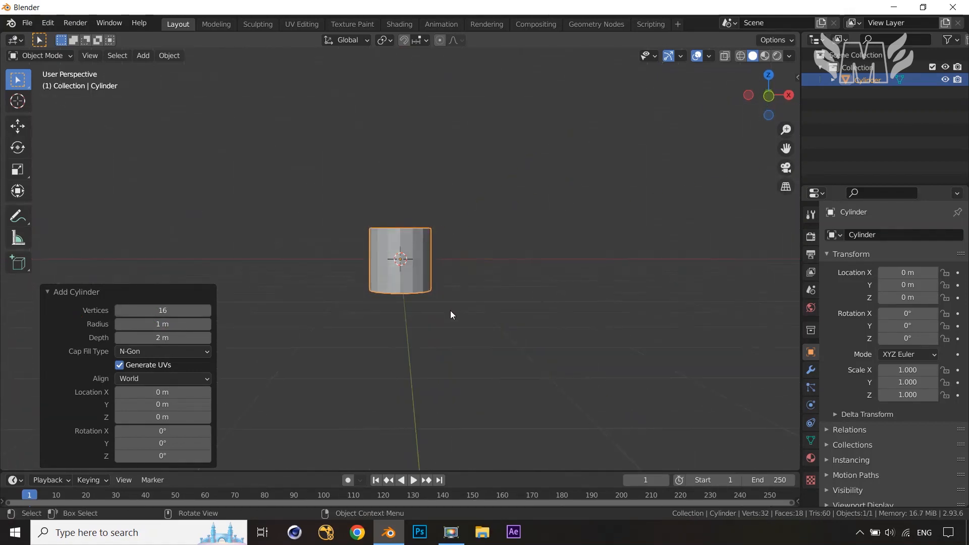
key("KP_1")
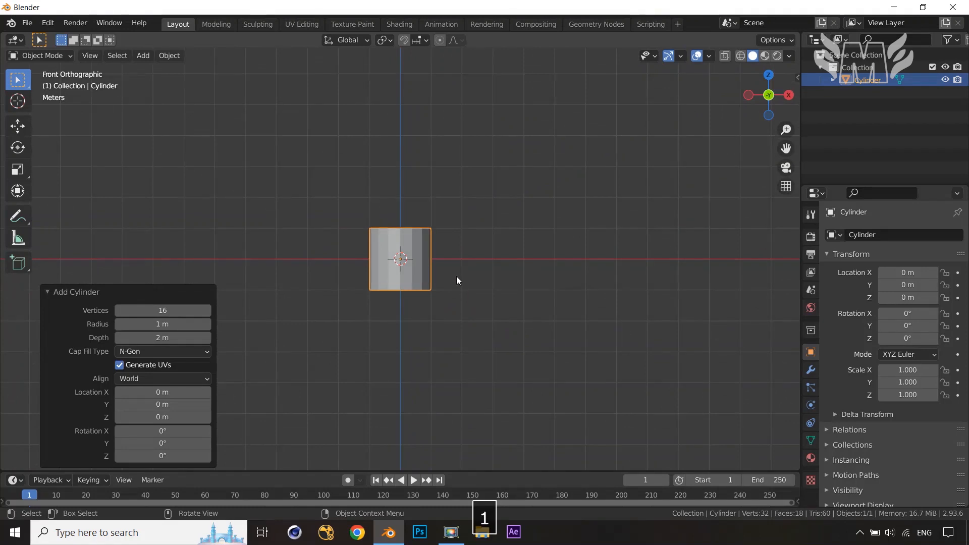
key("g")
key("z")
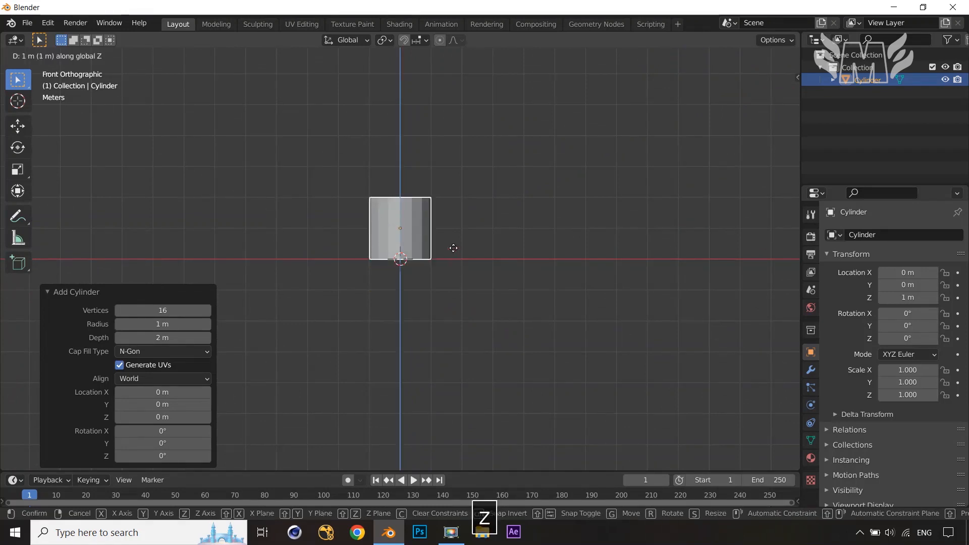
left_click(453, 251, "ctrl")
Enter Edit Mode, switch to face selection and select the cylinder's top face
middle_click_drag(486, 306, 454, 338)
key("KP_1")
key("Tab")
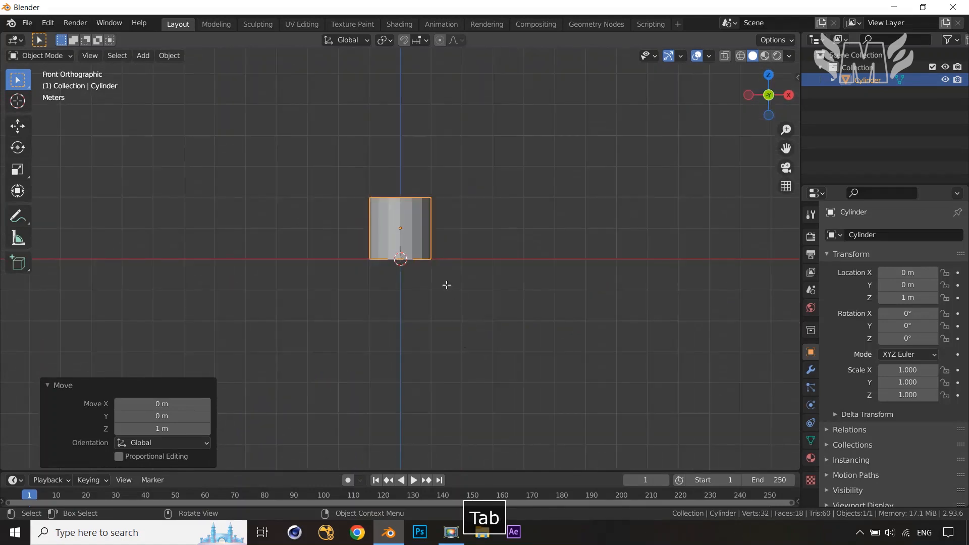
middle_click_drag(465, 285, 463, 318)
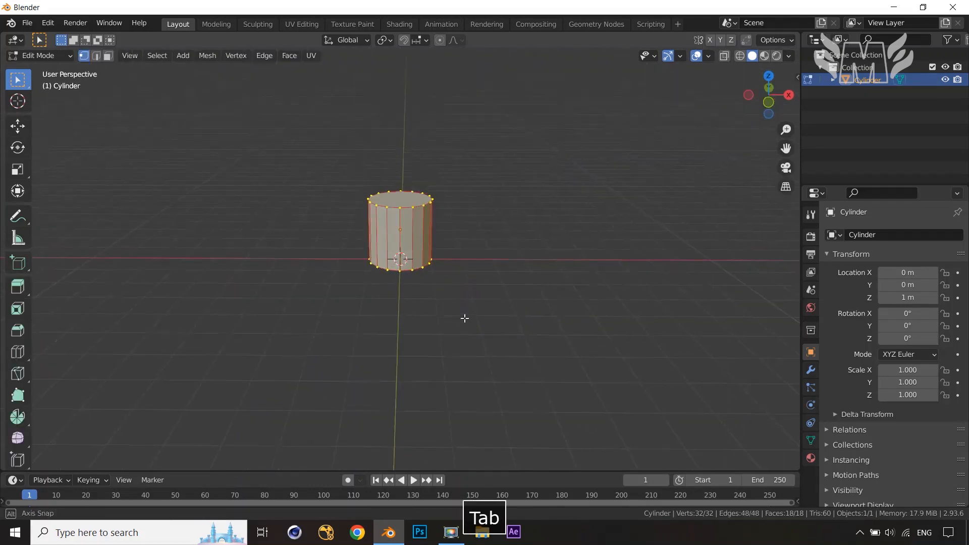
key("3")
left_click(403, 200)
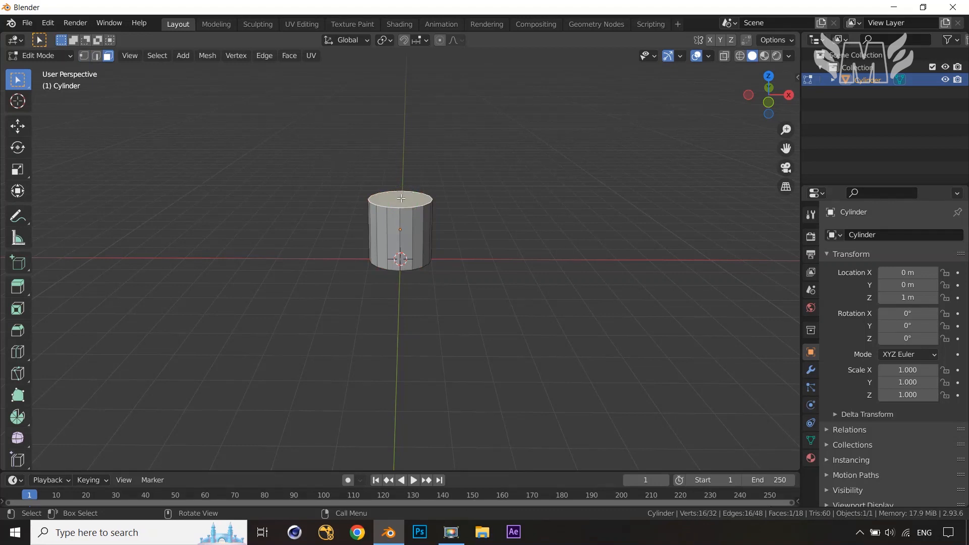
key("KP_1")
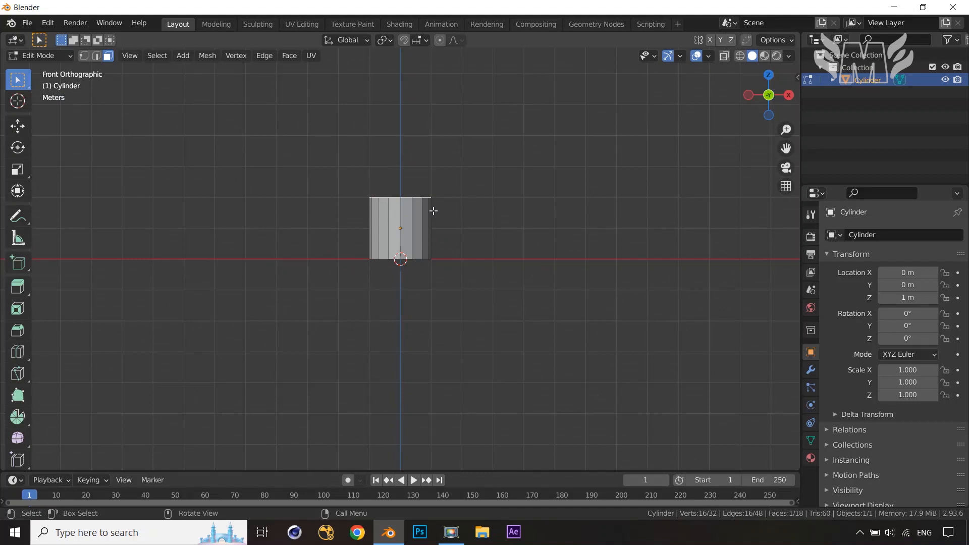
key("h")
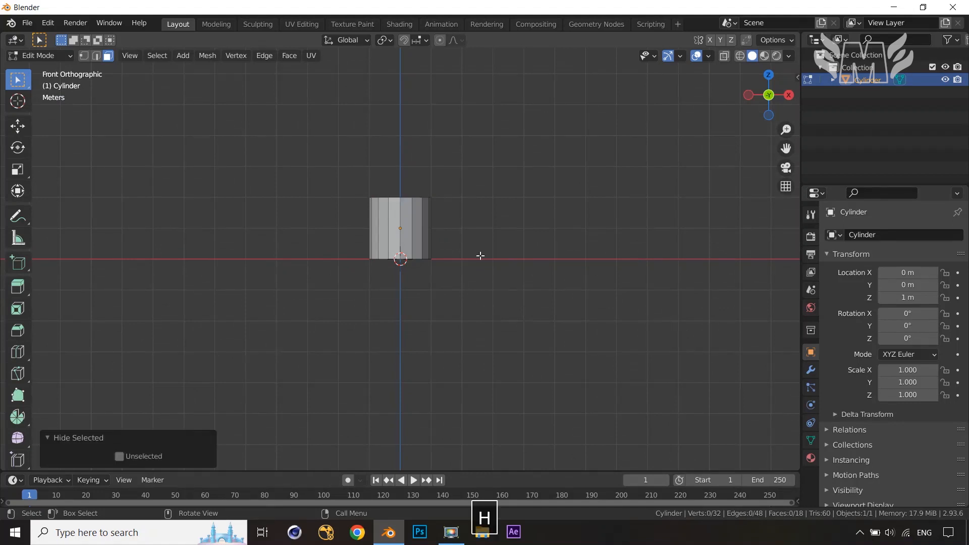
key("ctrl+z")
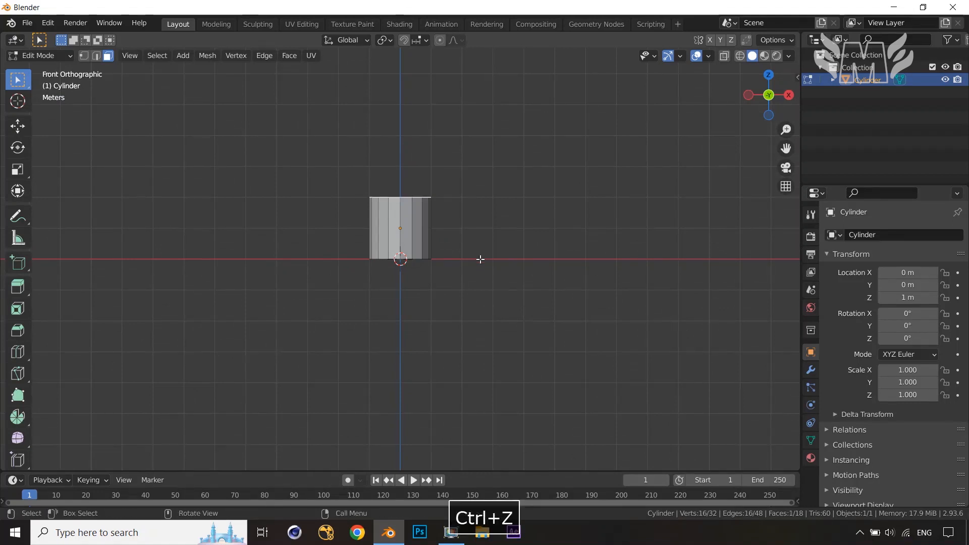
Raise the top face 2 m along Z to lengthen the cylinder
key("g")
key("z")
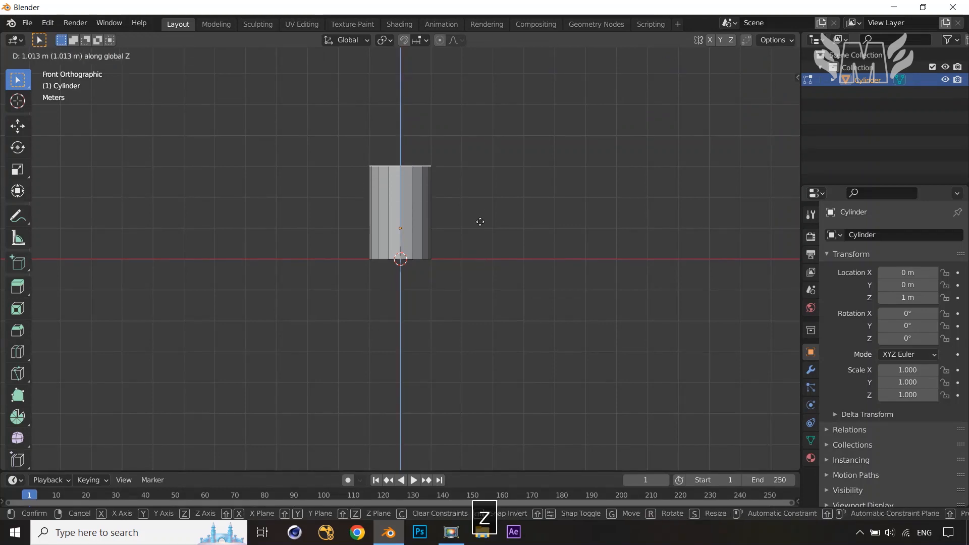
left_click(477, 203, "ctrl")
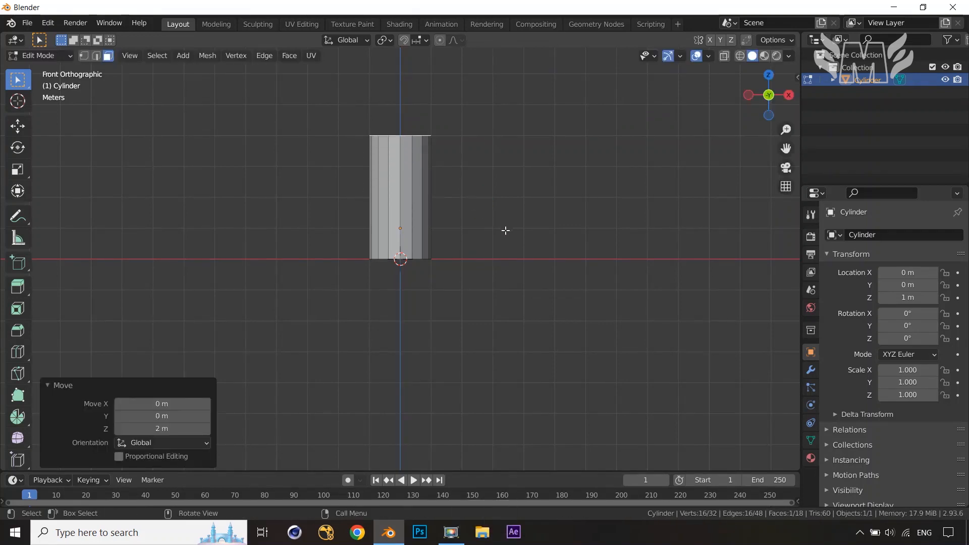
Extrude the top face 2 m further upward
key("e")
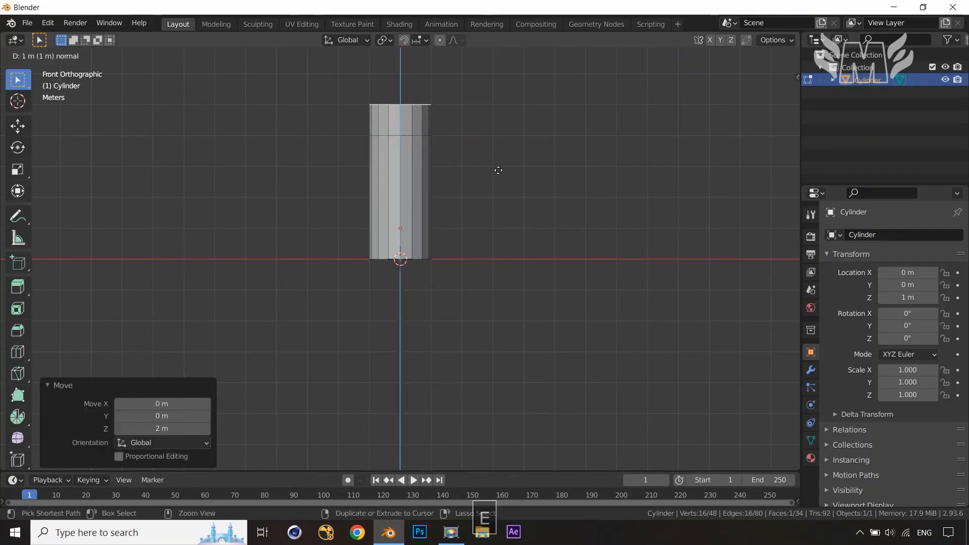
left_click(497, 157, "ctrl")
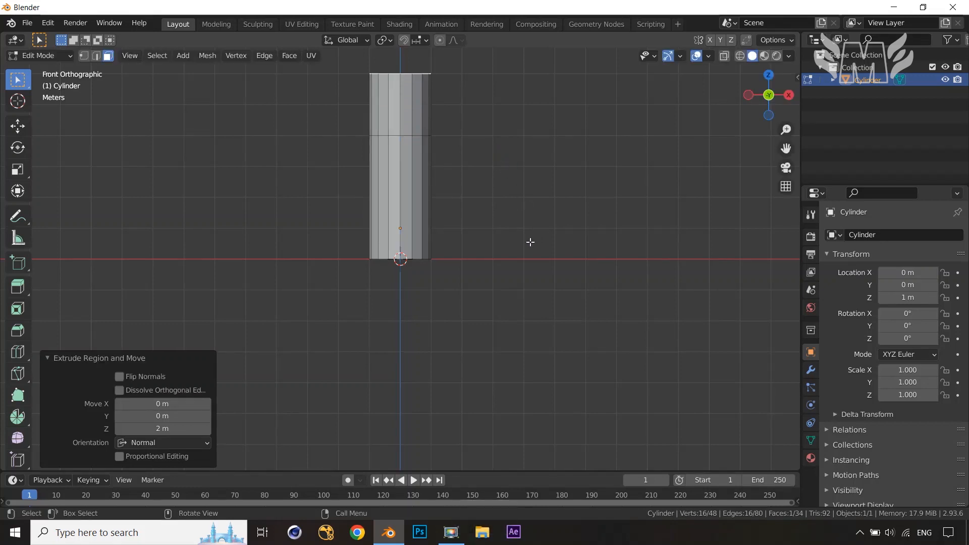
Add a horizontal loop cut near the bottom of the column
middle_click_drag(527, 253, 550, 298)
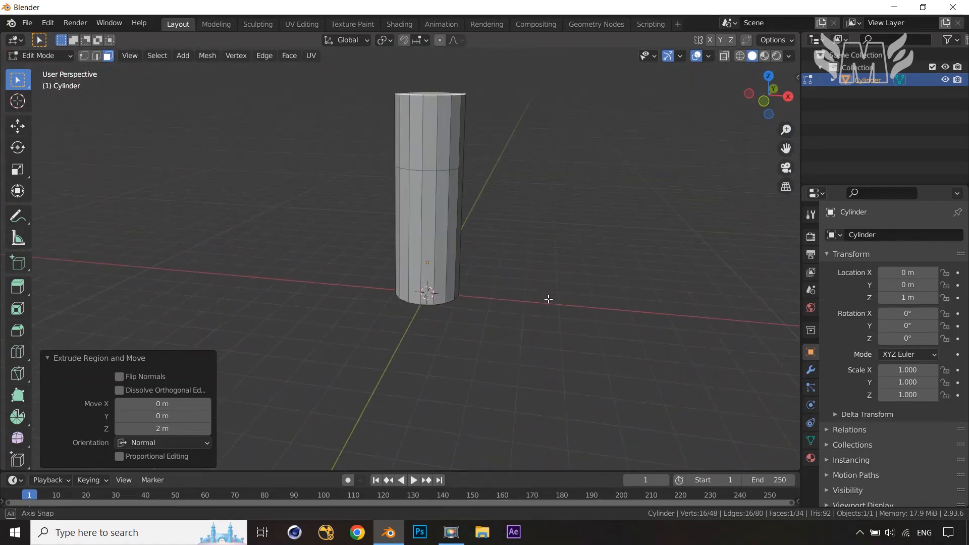
key("KP_1")
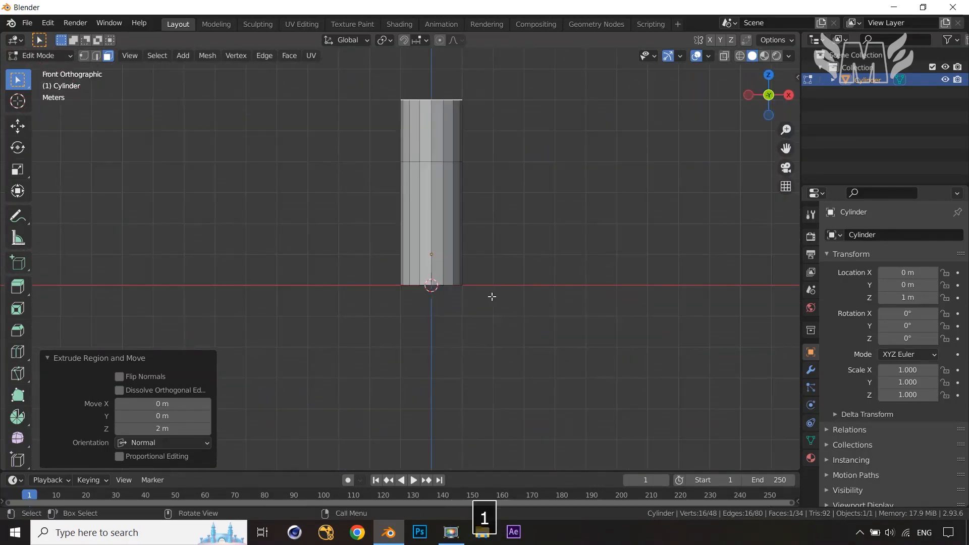
key("ctrl+r")
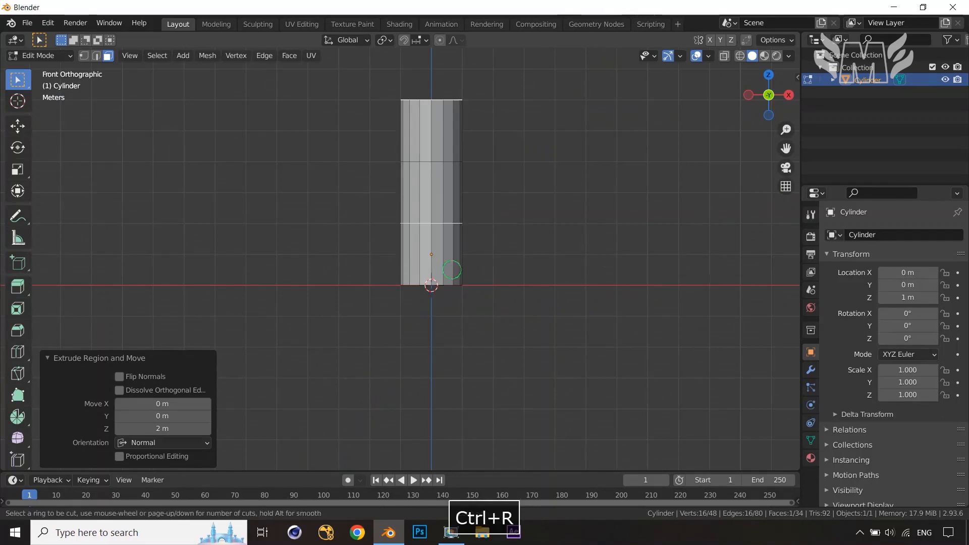
left_click(451, 270)
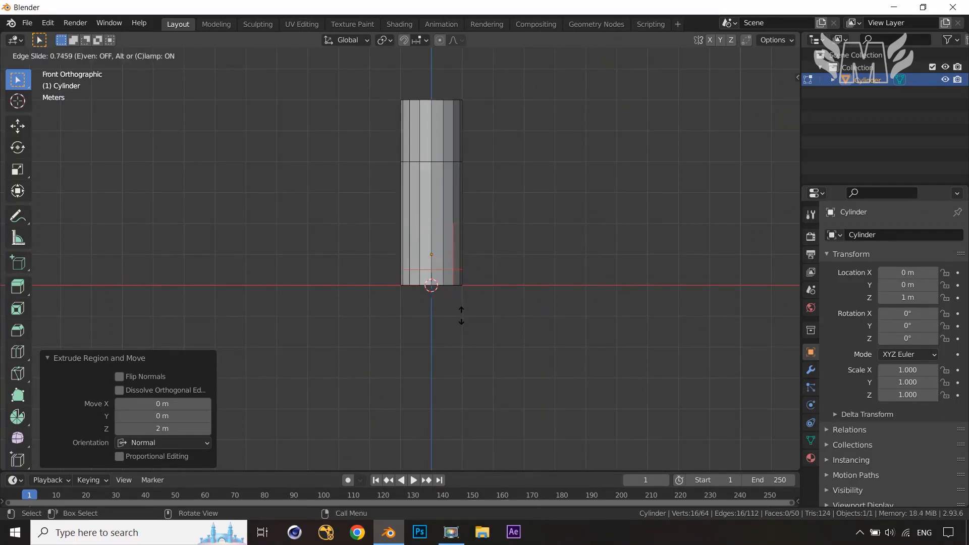
left_click(461, 315)
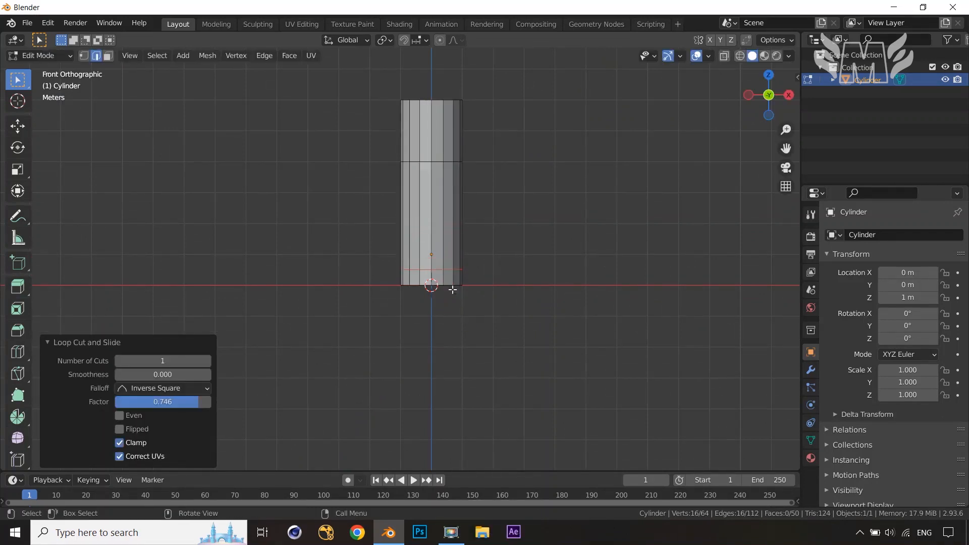
Select the bottom ring of faces and extrude them along normals about 0.2 m to form a base
key("3")
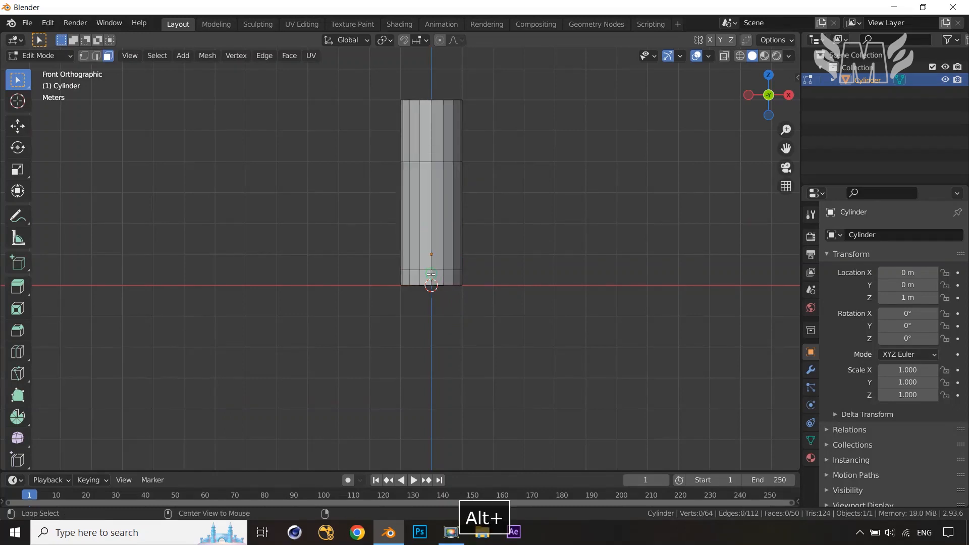
left_click(431, 276, "alt")
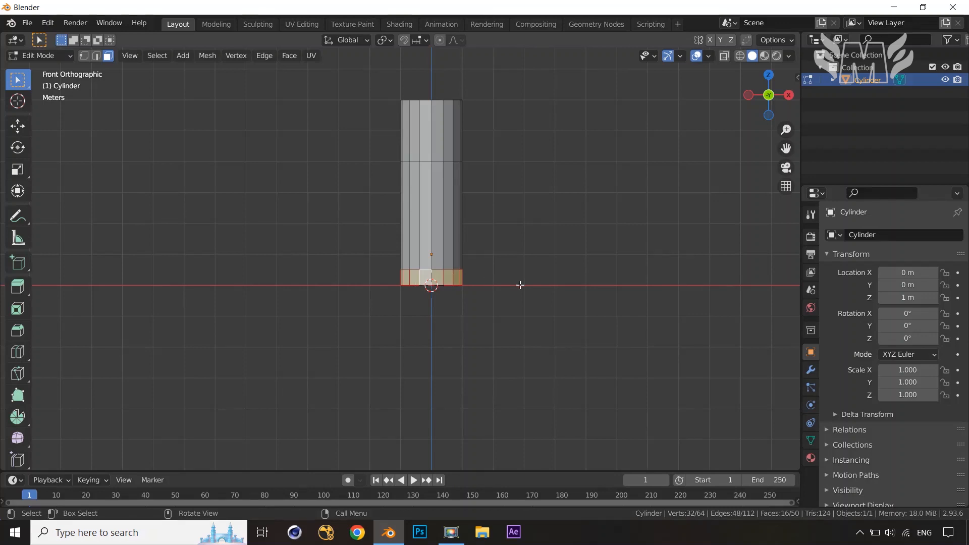
key("alt+e")
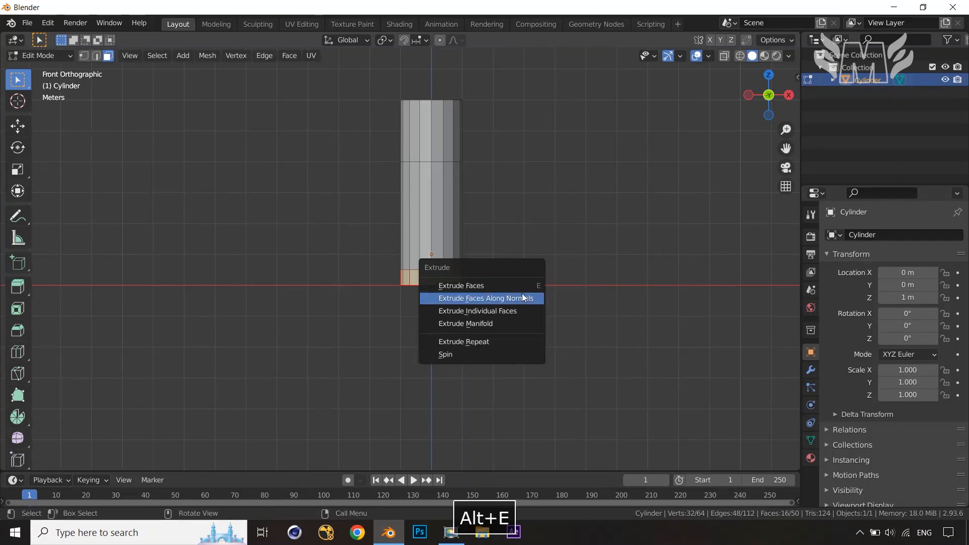
left_click(522, 296)
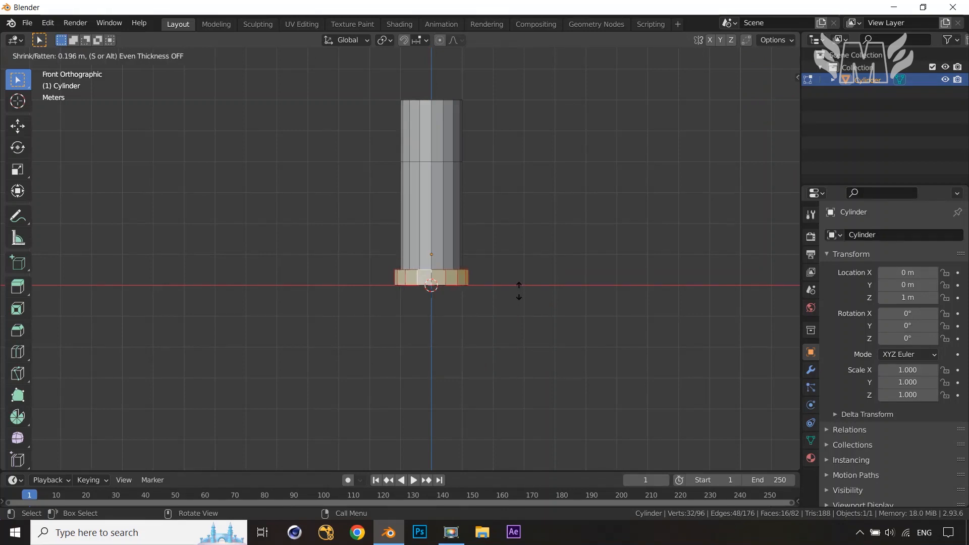
left_click(518, 289)
middle_click_drag(517, 290, 575, 376)
left_click(553, 325)
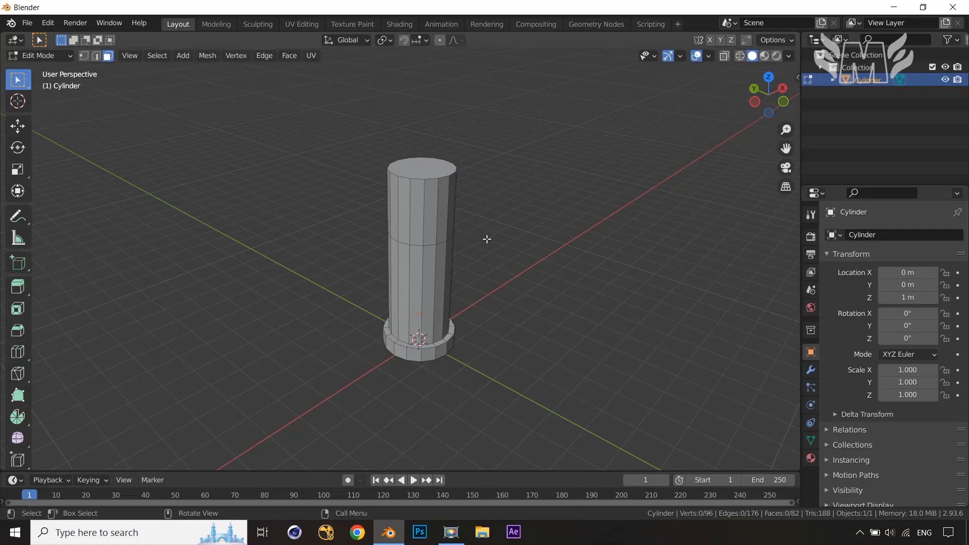
Select the top face and inset it by about 0.122 m
middle_click_drag(481, 238, 478, 240)
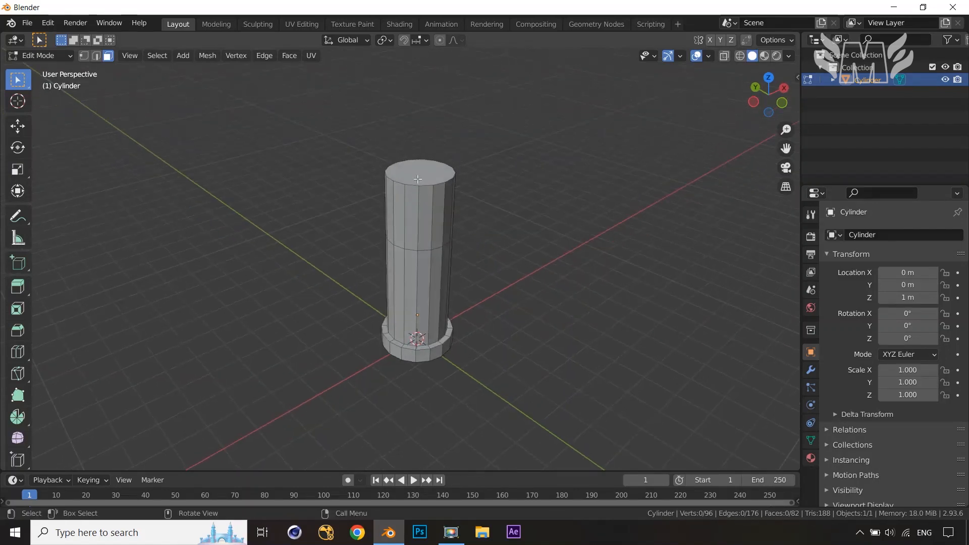
middle_click_drag(418, 180, 462, 171)
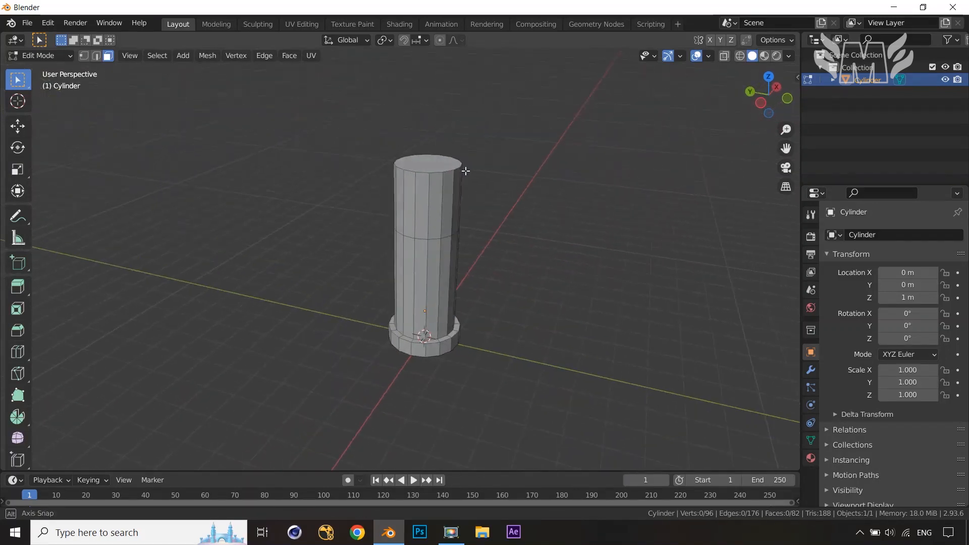
key("3")
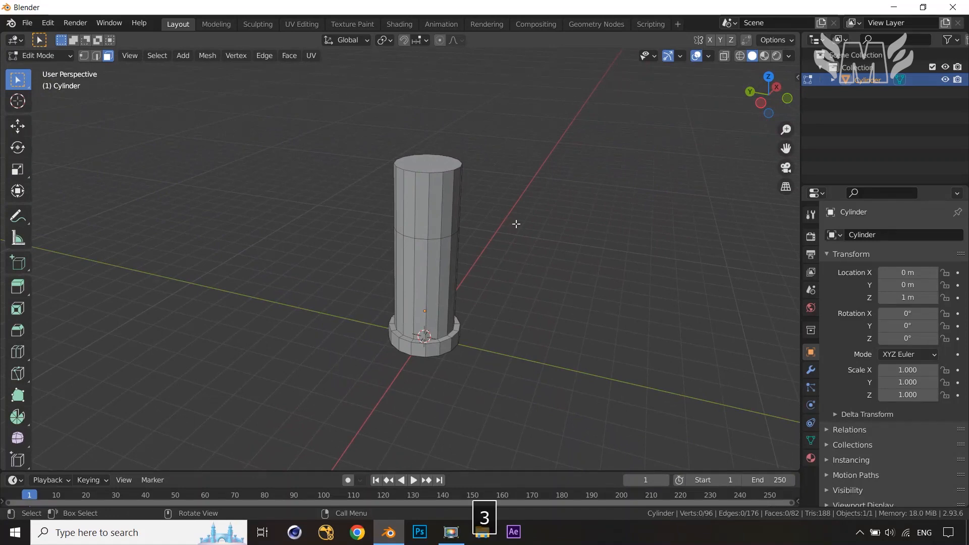
left_click(443, 161)
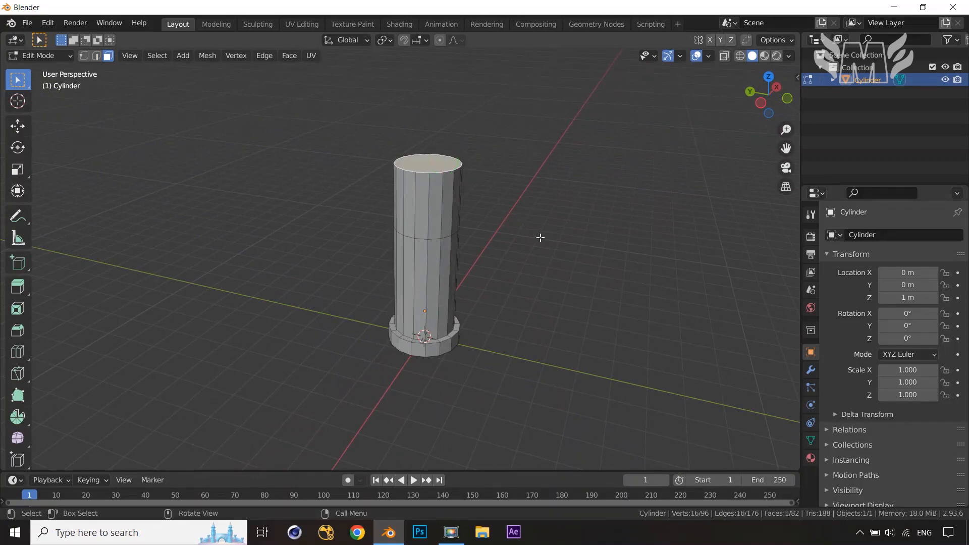
key("i")
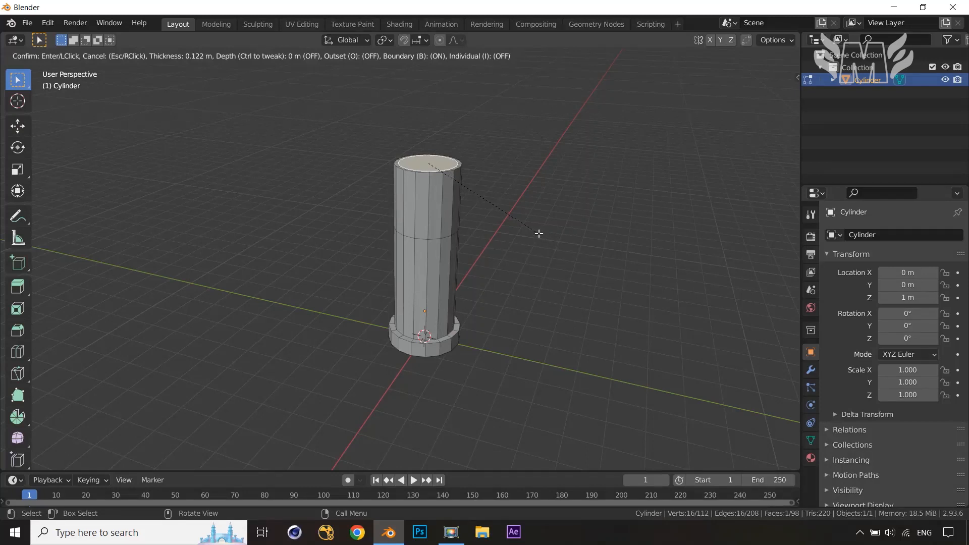
left_click(538, 234)
Move the inset top face about 0.33 m upward along Z
key("g")
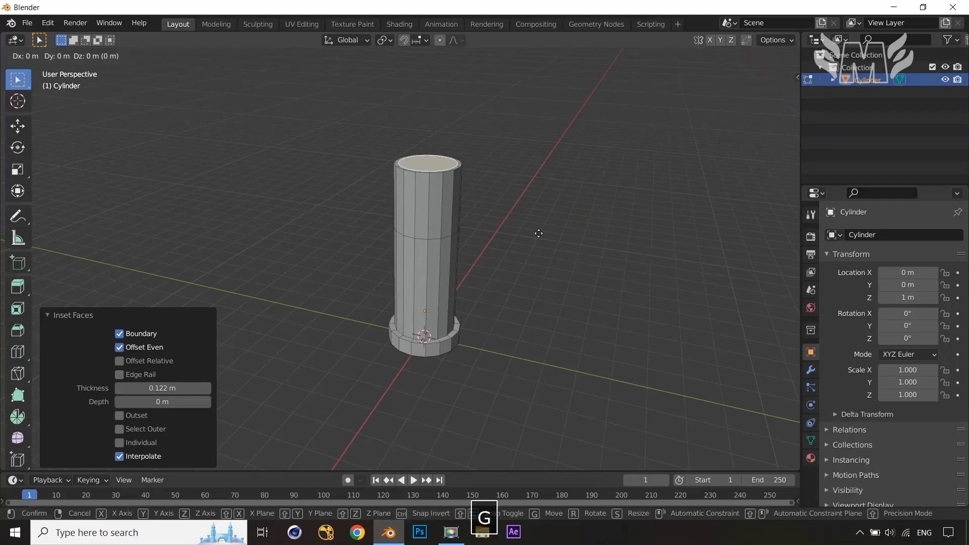
key("z")
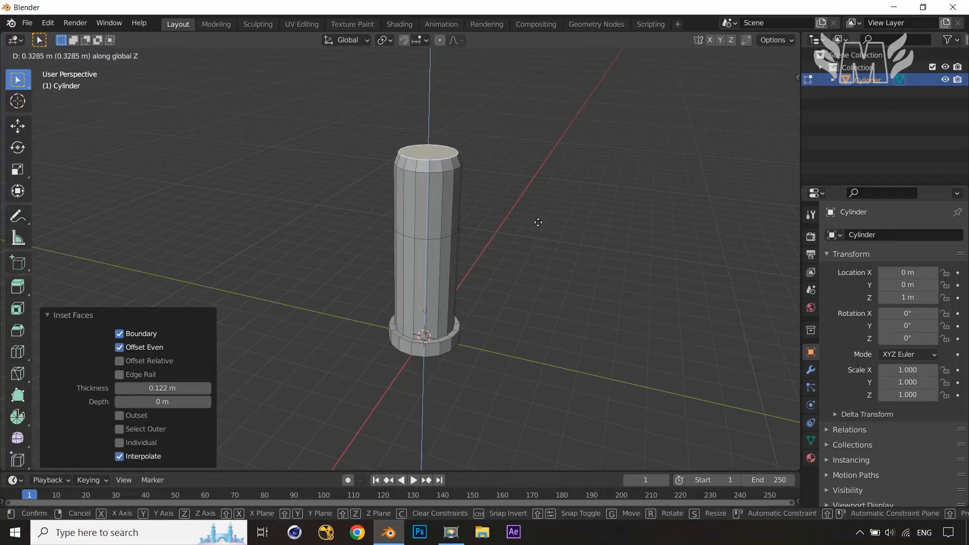
left_click(539, 222)
Inset the raised top face by about 0.063 m
middle_click_drag(545, 225, 577, 210)
key("i")
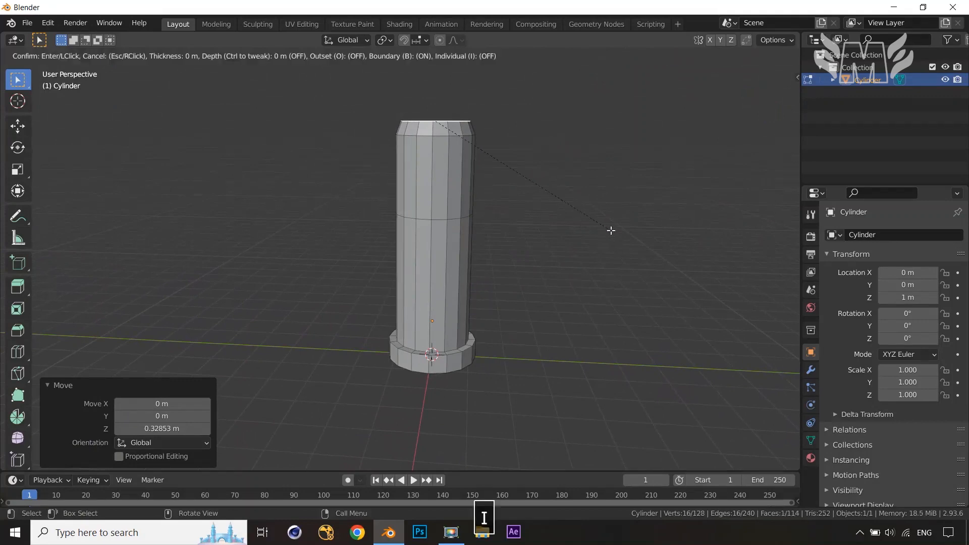
left_click(608, 228)
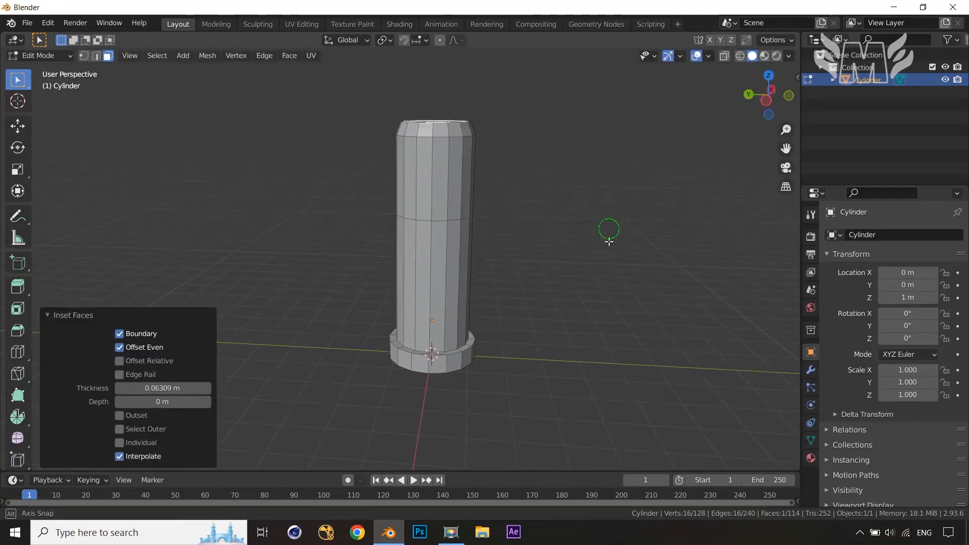
In front view with X-ray on, box-select the top cap faces and move them about 0.54 m down along Z
middle_click_drag(609, 232, 609, 251)
key("KP_1")
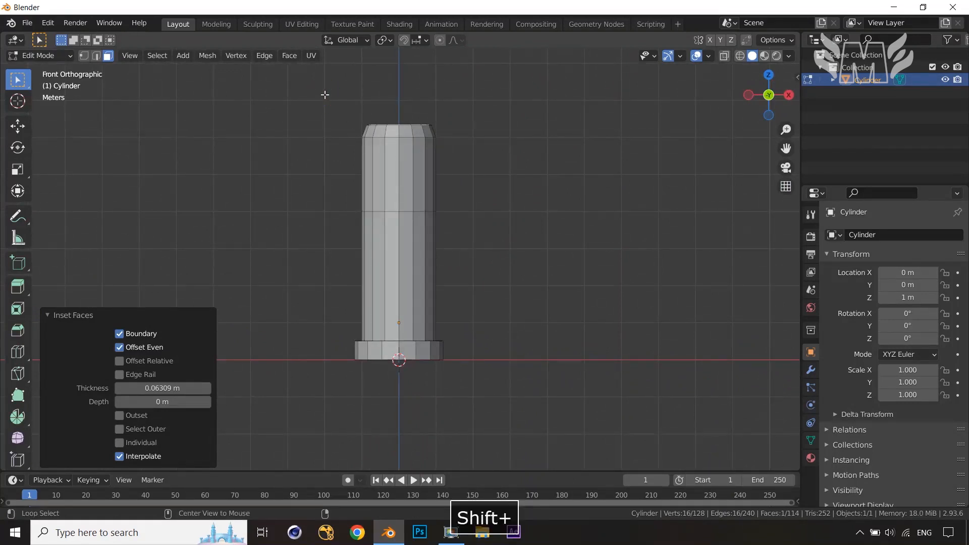
key("alt+z")
left_click_drag(324, 94, 493, 184, "shift")
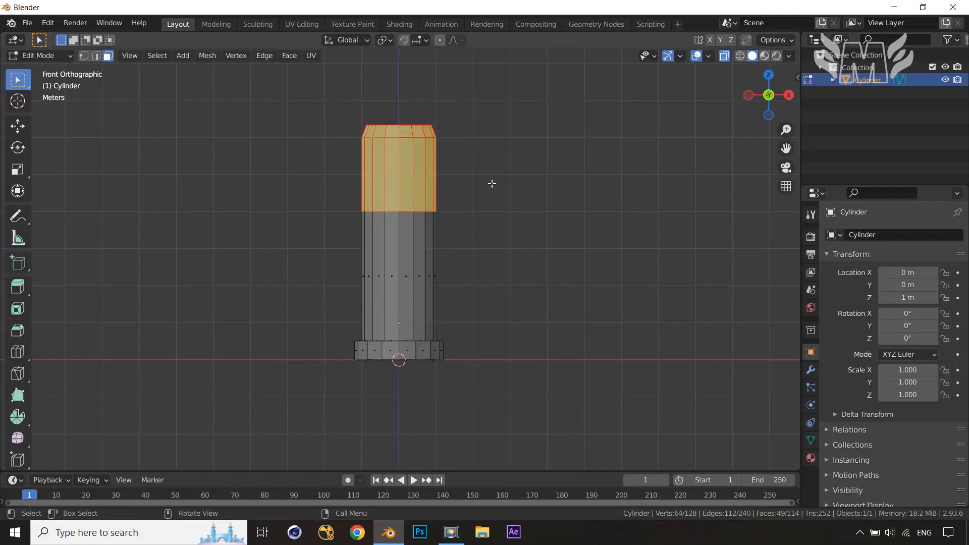
left_click_drag(336, 95, 461, 143)
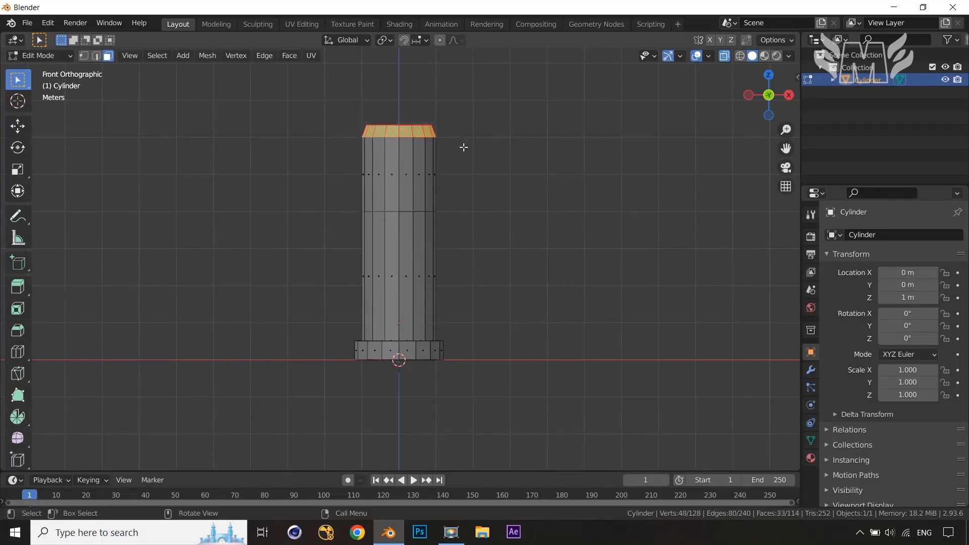
key("g")
key("z")
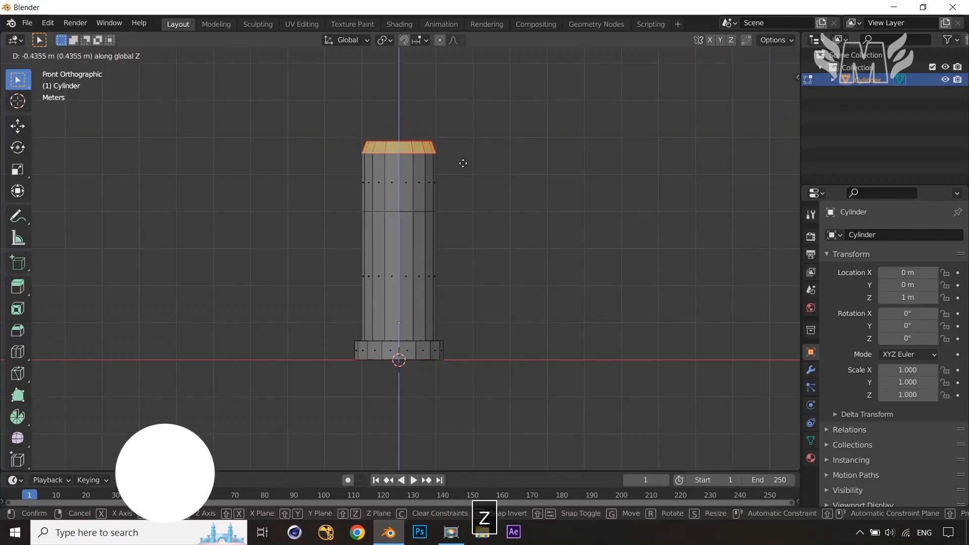
left_click(489, 165)
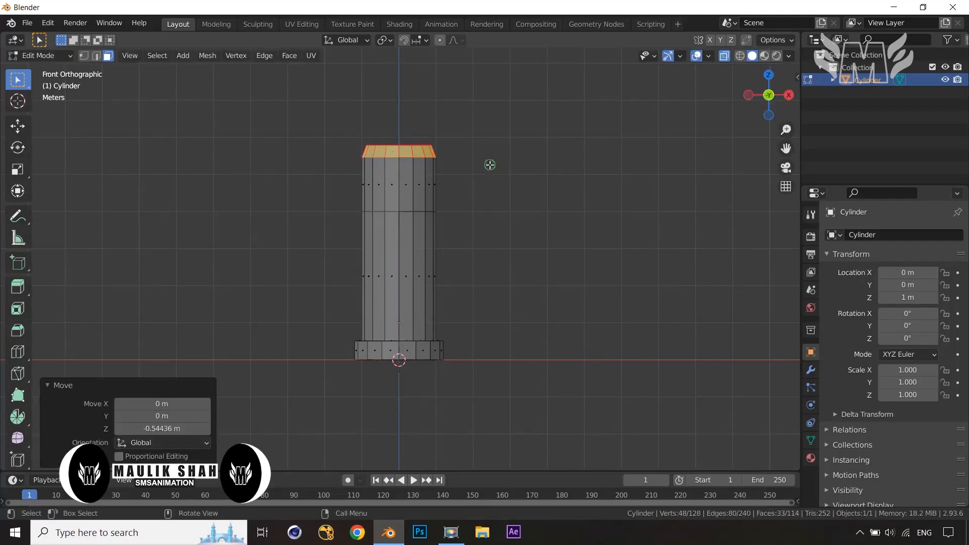
Select the top face, inset it about 0.076 m, and delete that face to open the column's top
left_click(500, 175)
mouse_move(500, 175)
middle_mouse_down()
mouse_move(454, 305)
mouse_move(465, 255)
mouse_move(504, 253)
mouse_move(495, 268)
middle_mouse_up()
key("alt+z")
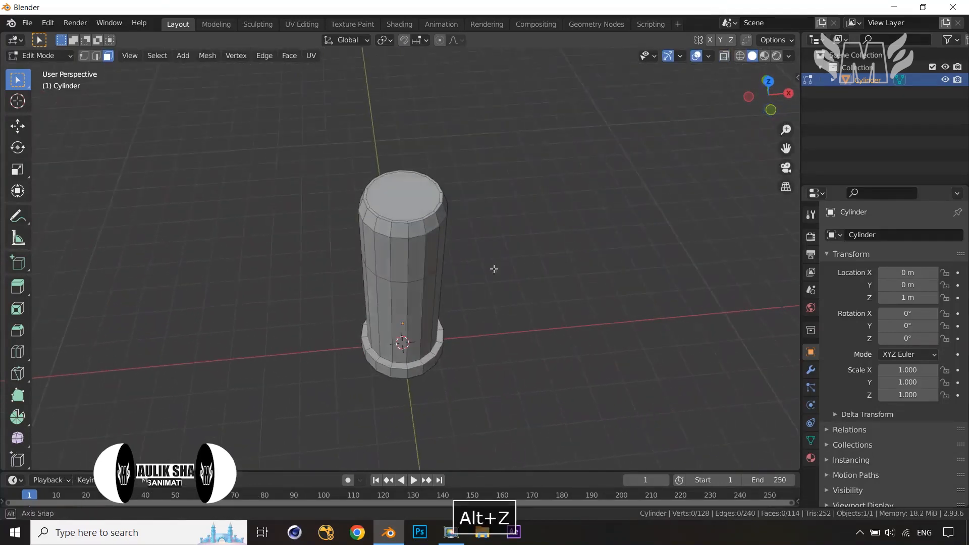
left_click(402, 194)
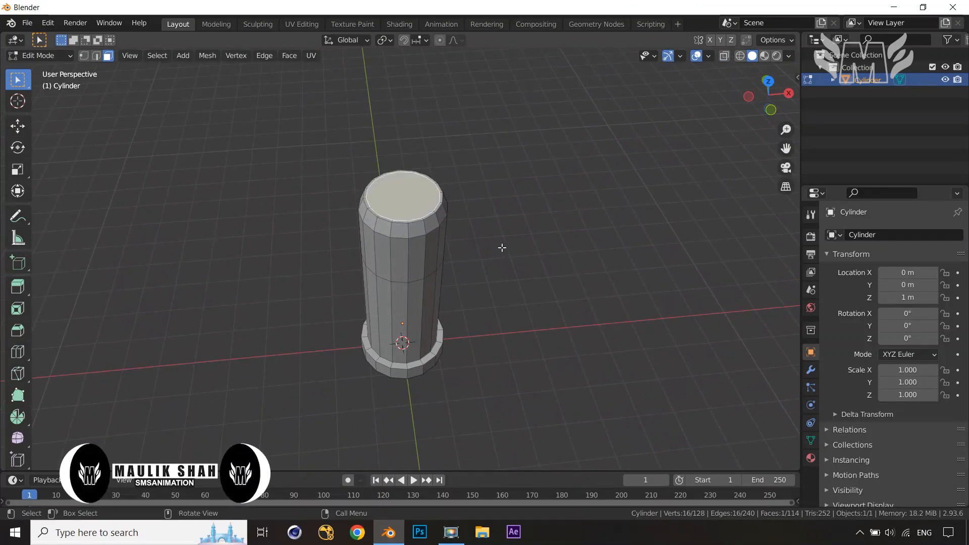
key("i")
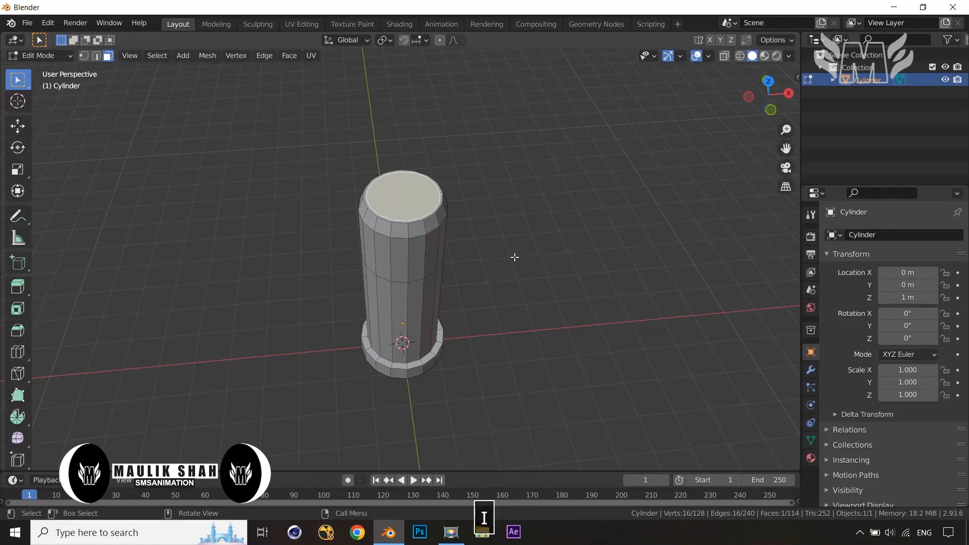
left_click(513, 254)
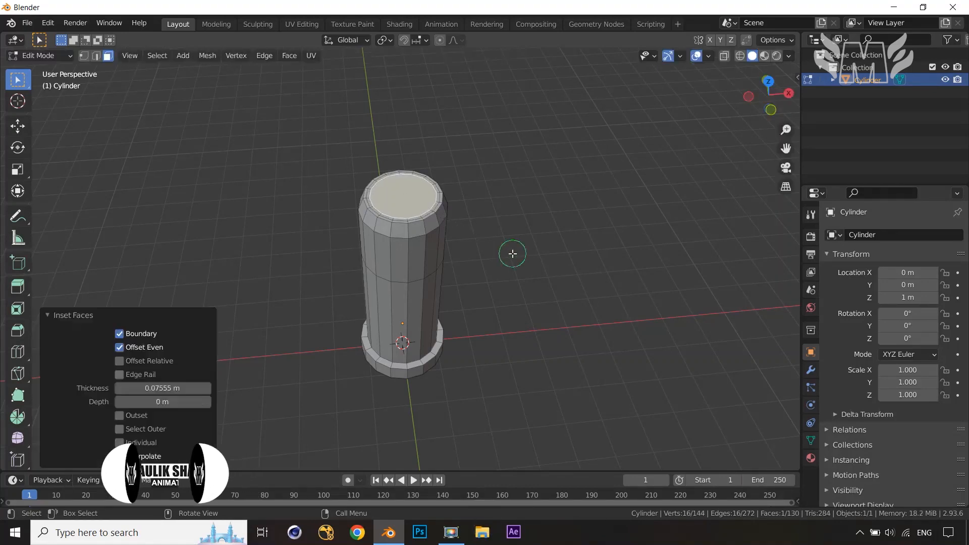
key("x")
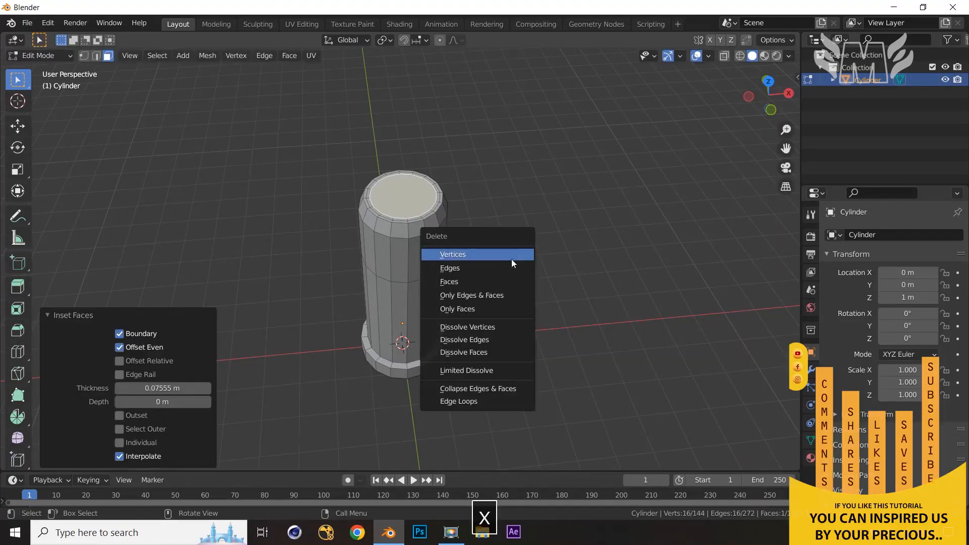
left_click(507, 278)
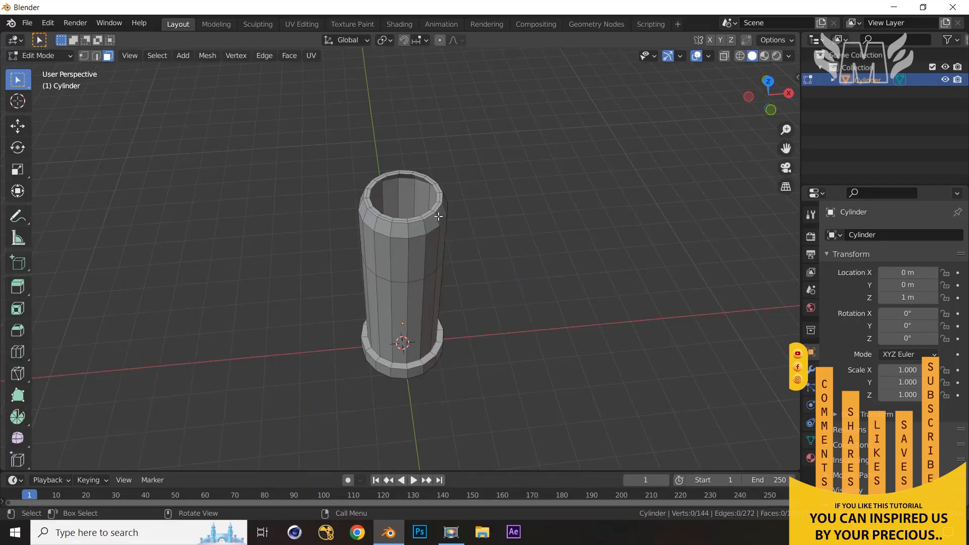
Select the inner top edge loop and extrude it downward along Z to hollow the top
key("2")
left_click(419, 177, "alt")
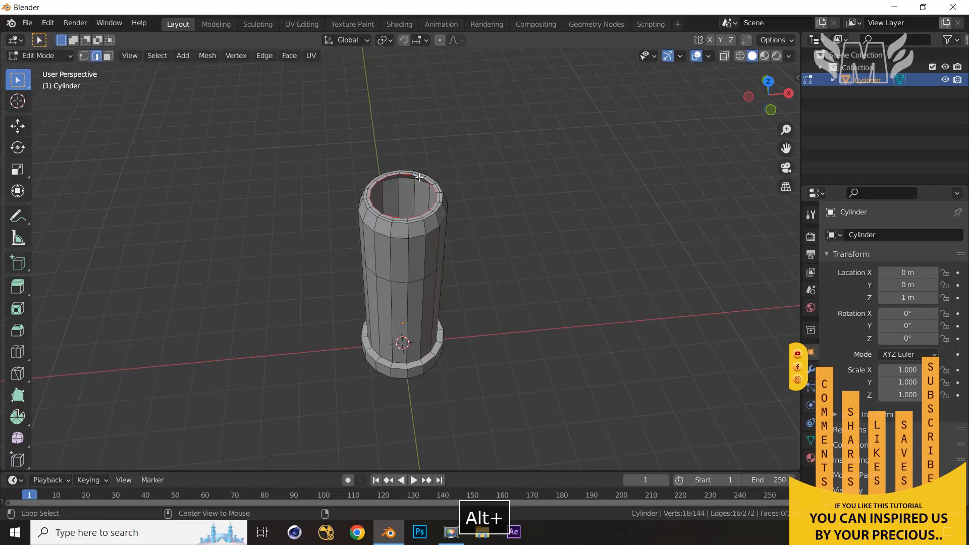
key("e")
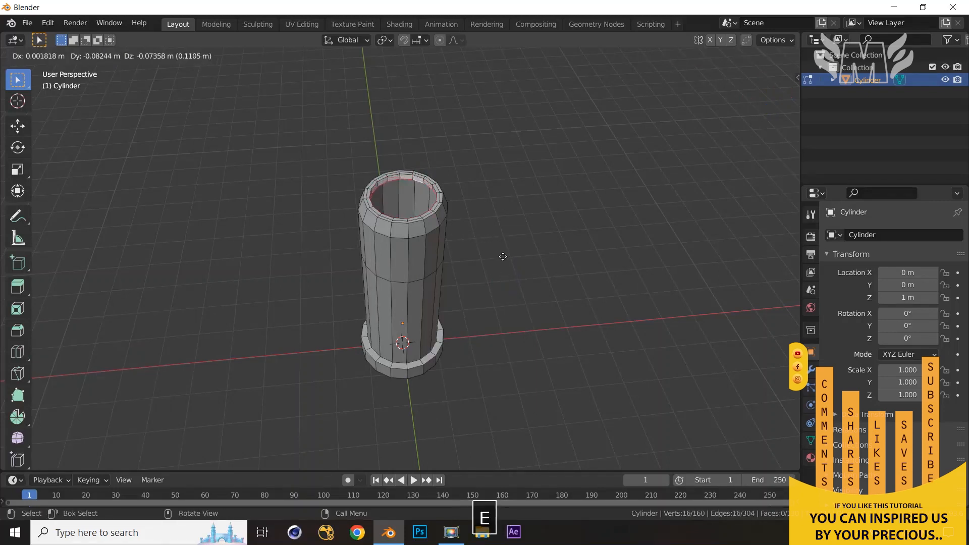
right_click(503, 258)
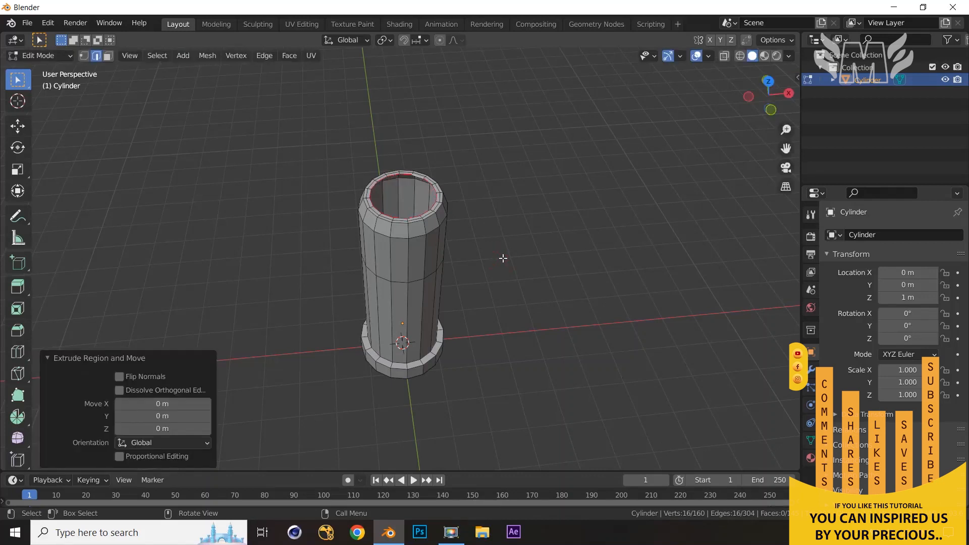
key("g")
key("z")
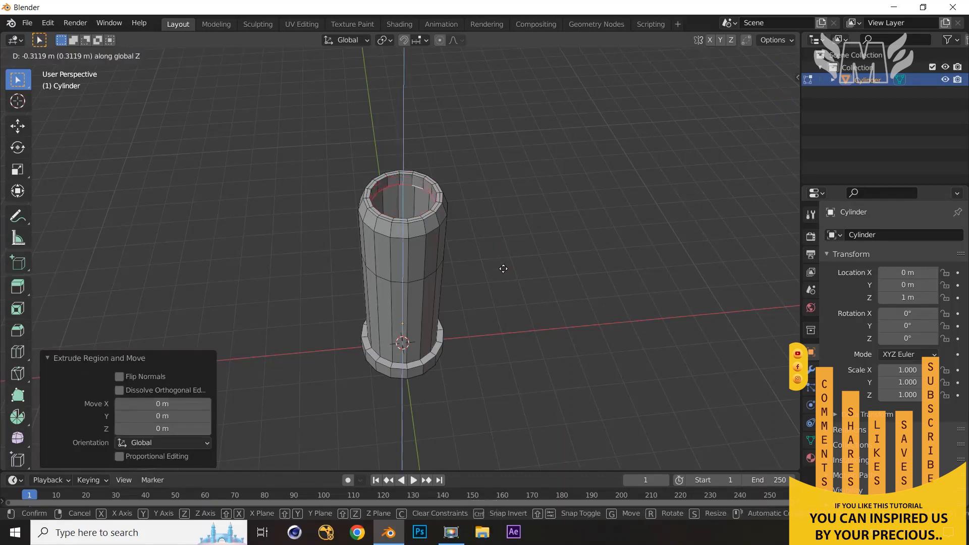
left_click(504, 270)
left_click(525, 277)
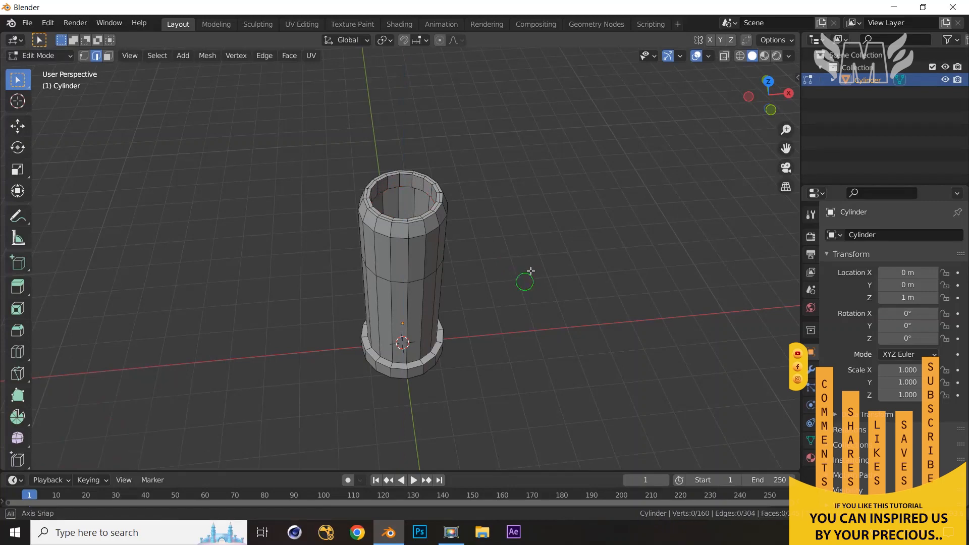
Select the inner top edge loop, duplicate it in place, and separate the copy into its own object
middle_click_drag(525, 274, 562, 221)
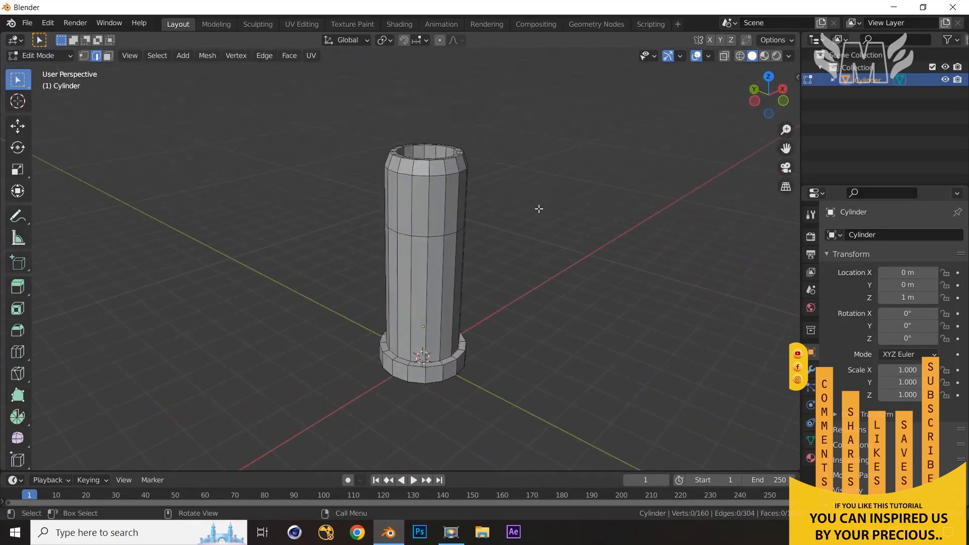
scroll(539, 216, "down", 1)
middle_click_drag(533, 256, 547, 243)
scroll(514, 273, "up", 1)
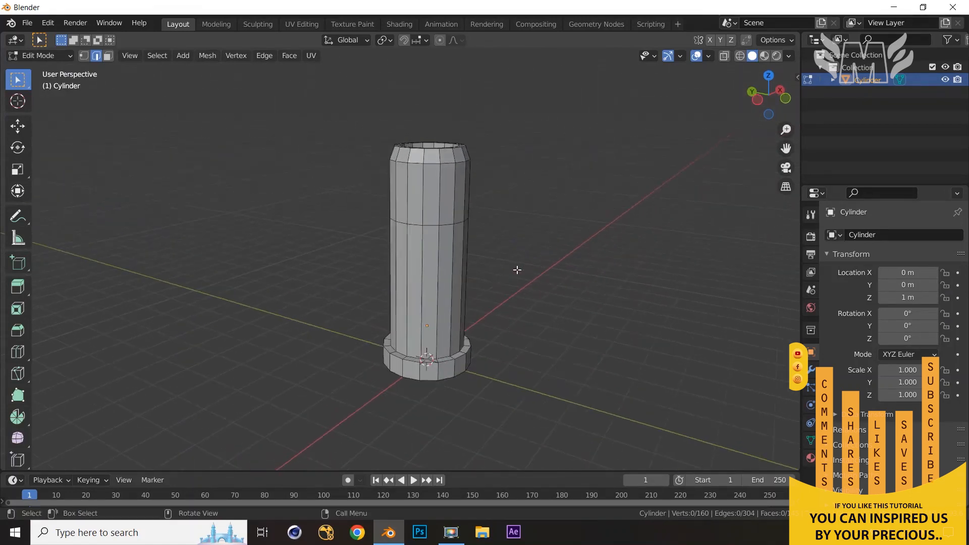
middle_click_drag(494, 272, 507, 302)
scroll(507, 301, "up", 3)
key("2")
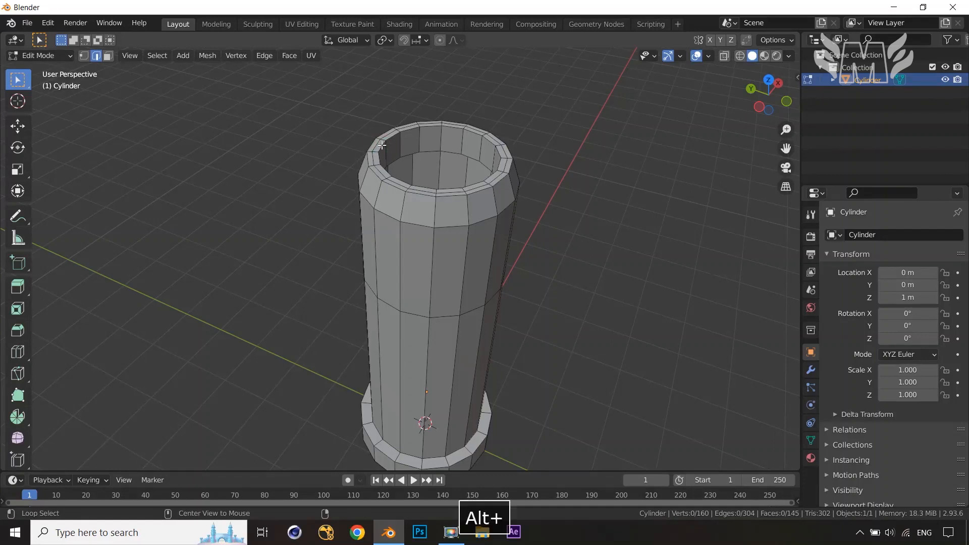
left_click(382, 146, "alt")
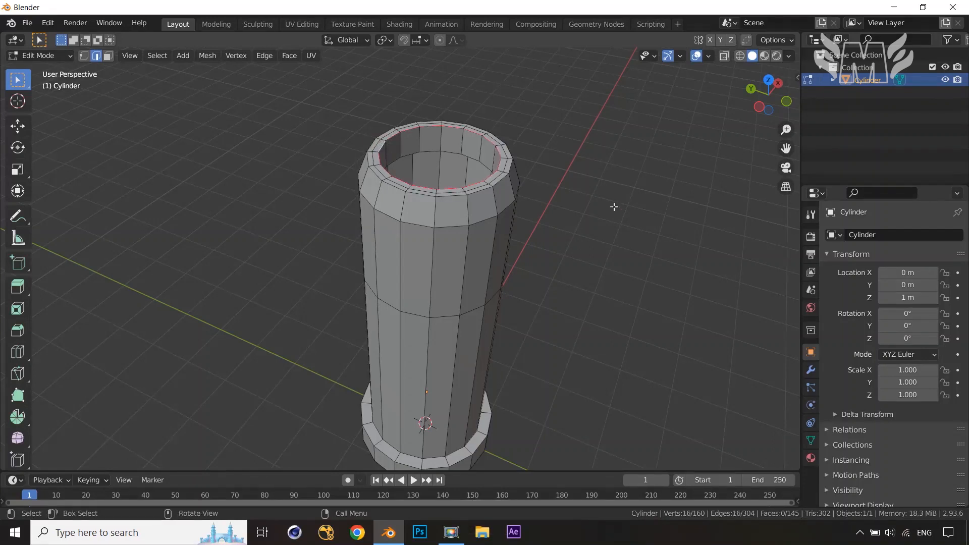
scroll(621, 214, "down", 1)
key("shift+d")
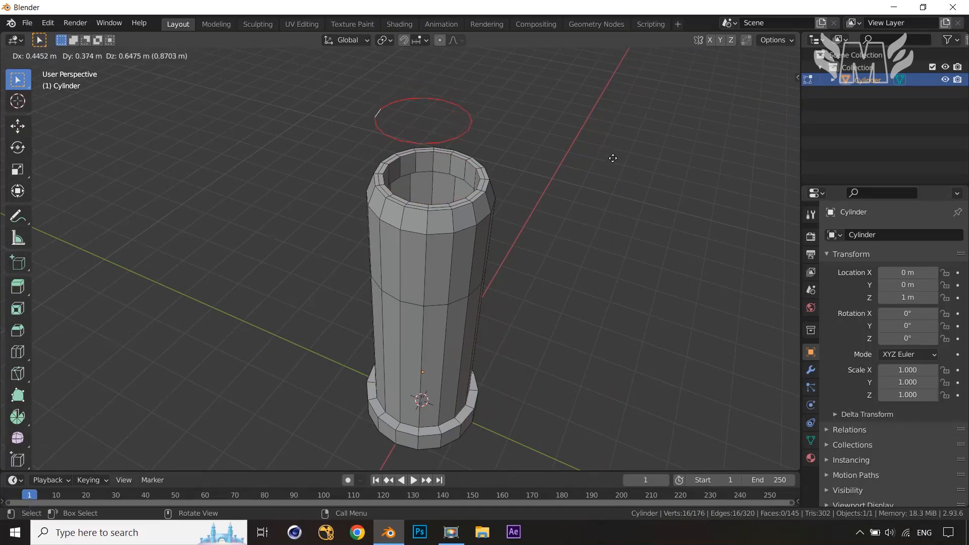
right_click(606, 168)
key("p")
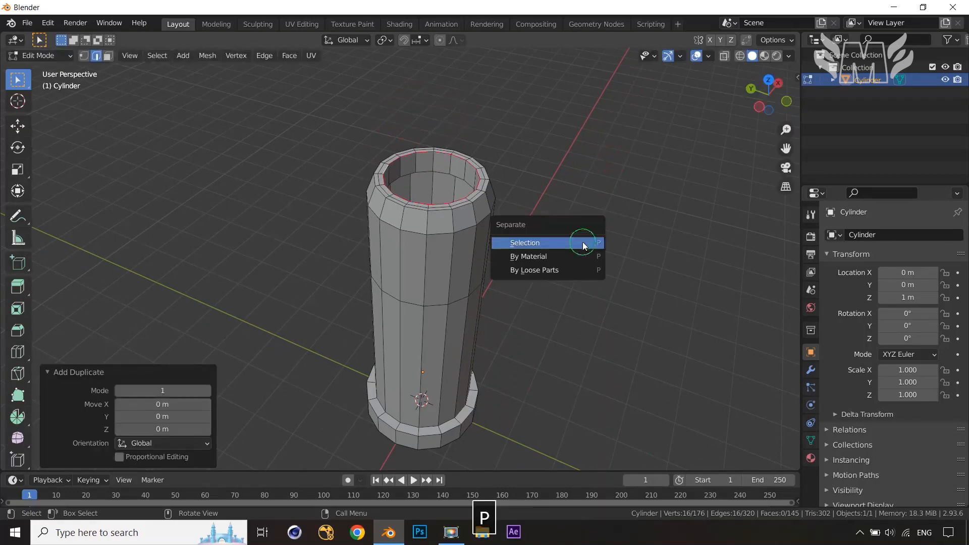
left_click(583, 241)
Open the separated ring object for editing, select all its edges, and extrude them 1.2 m upward along Z
key("Tab")
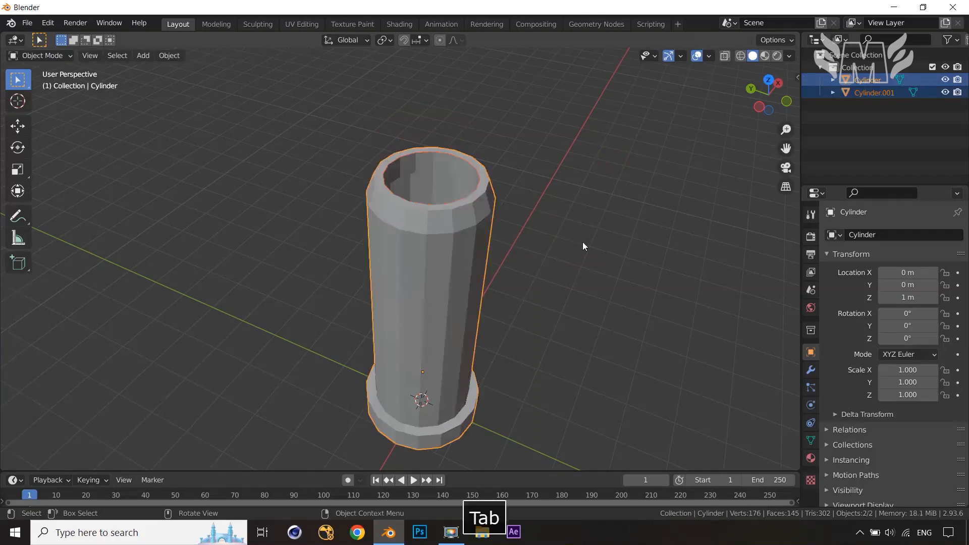
left_click(471, 192)
key("Tab")
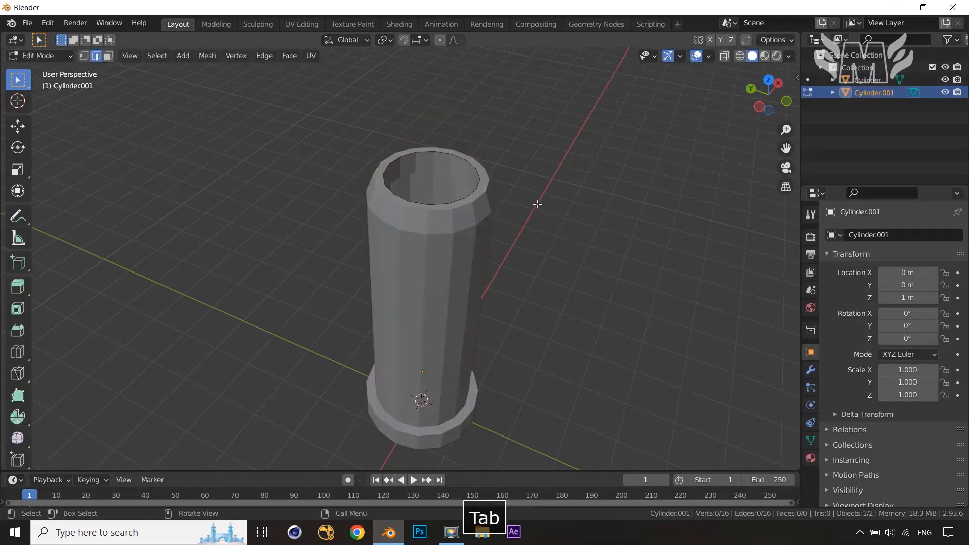
key("a")
scroll(537, 205, "down", 1)
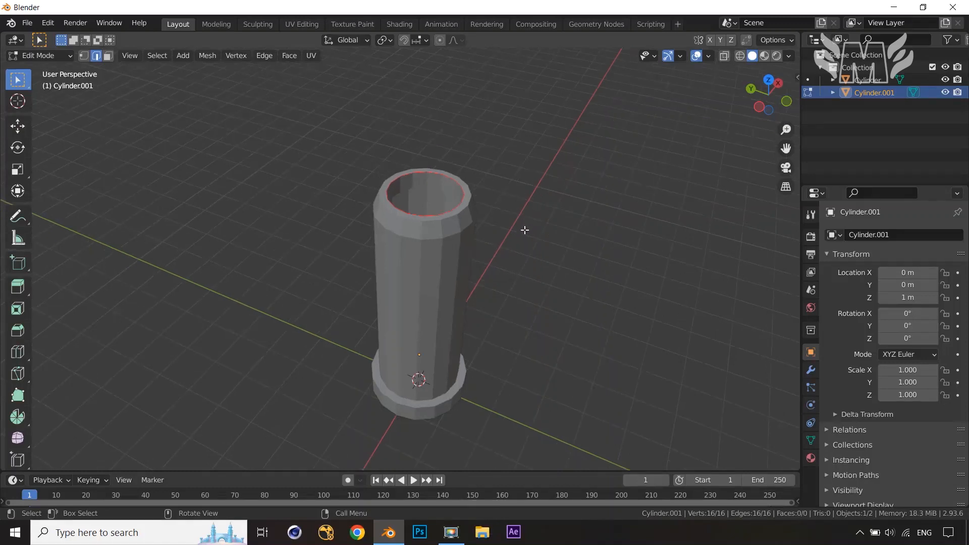
key("1")
key("e")
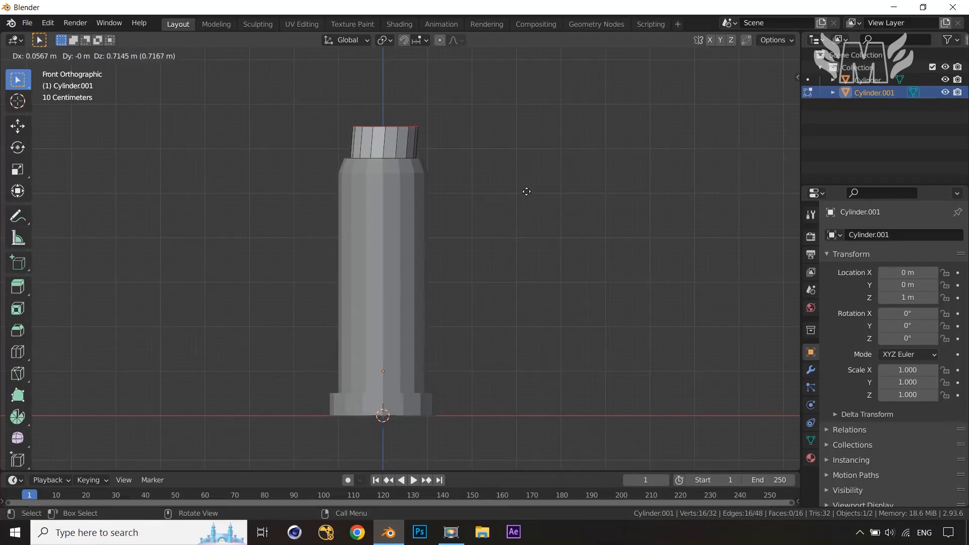
key("z")
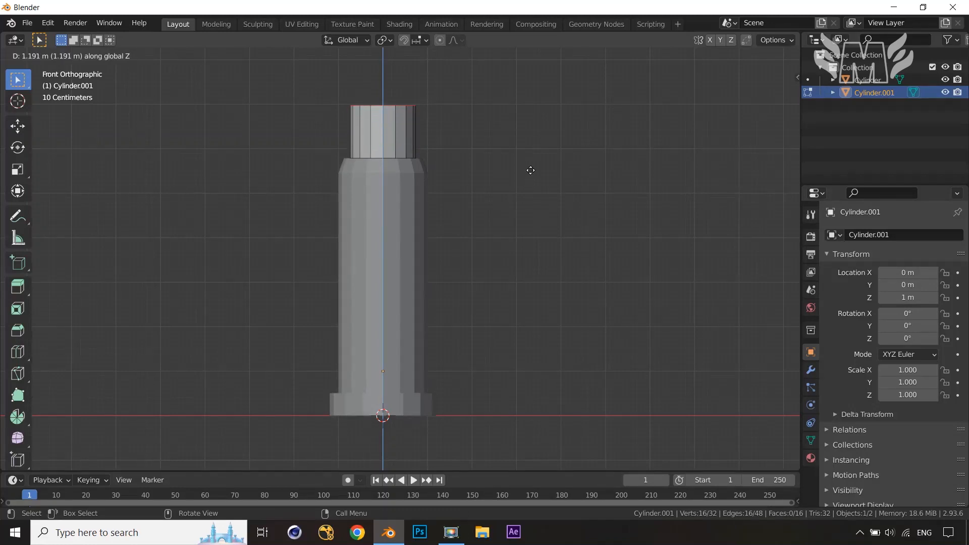
left_click(530, 170, "ctrl")
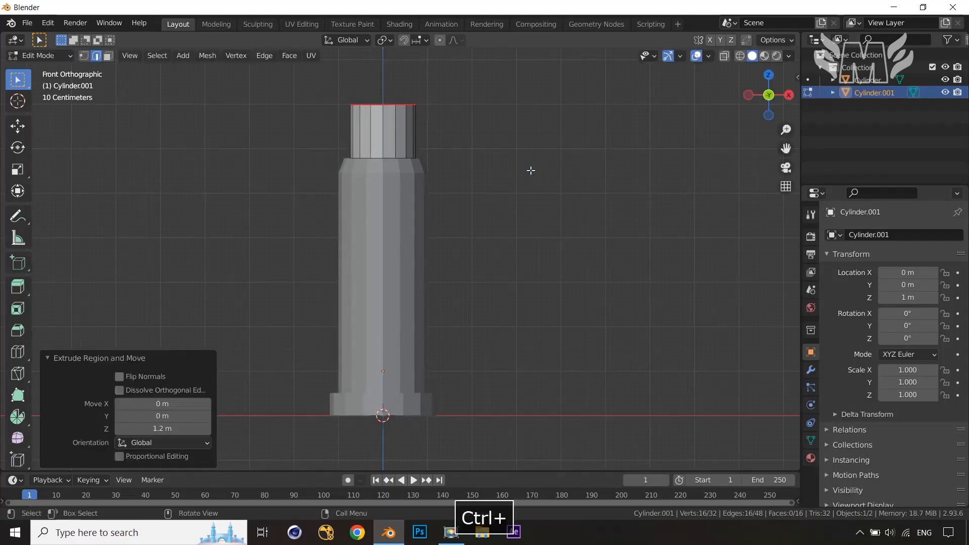
Extrude the top piece's upper edge ring in place and scale it outward by 1.608 from the top view
middle_click_drag(530, 170, 550, 203)
key("e")
right_click(549, 185)
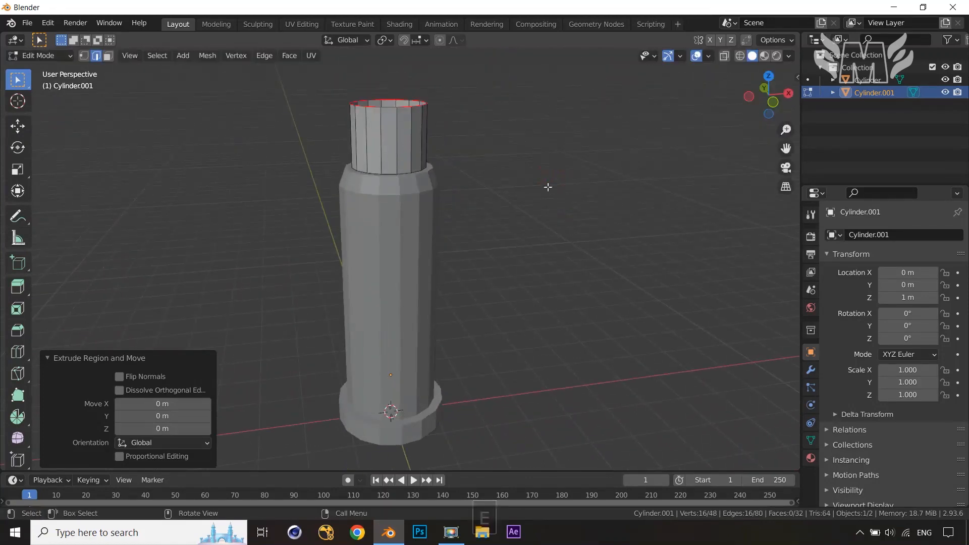
key("KP_7")
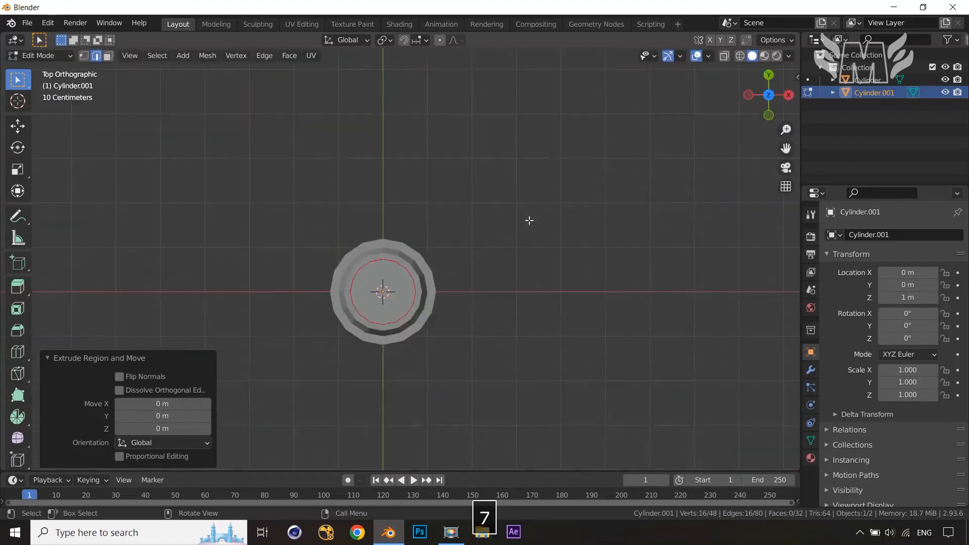
key("s")
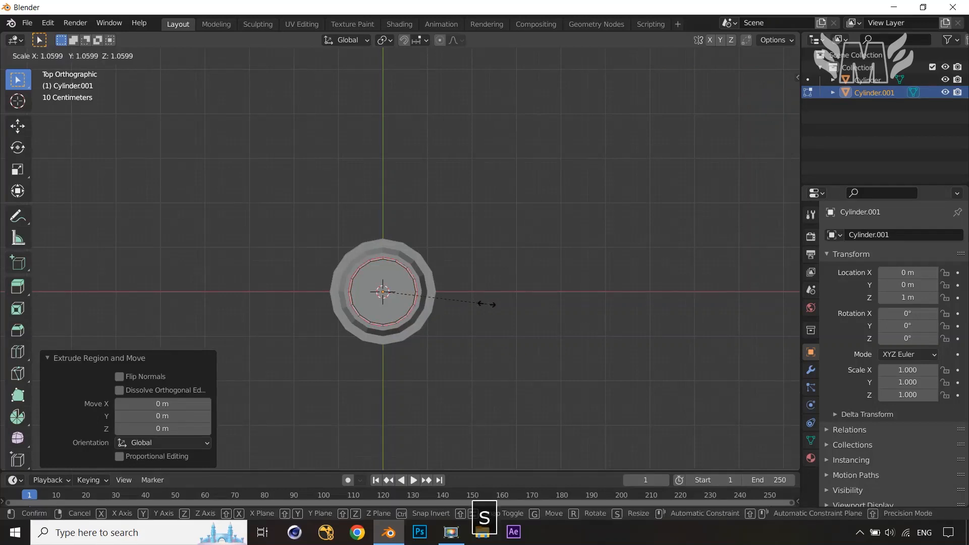
left_click(539, 315)
Extrude the widened ring upward along Z about 0.57 m to form the cap
middle_click_drag(540, 320, 536, 225)
key("e")
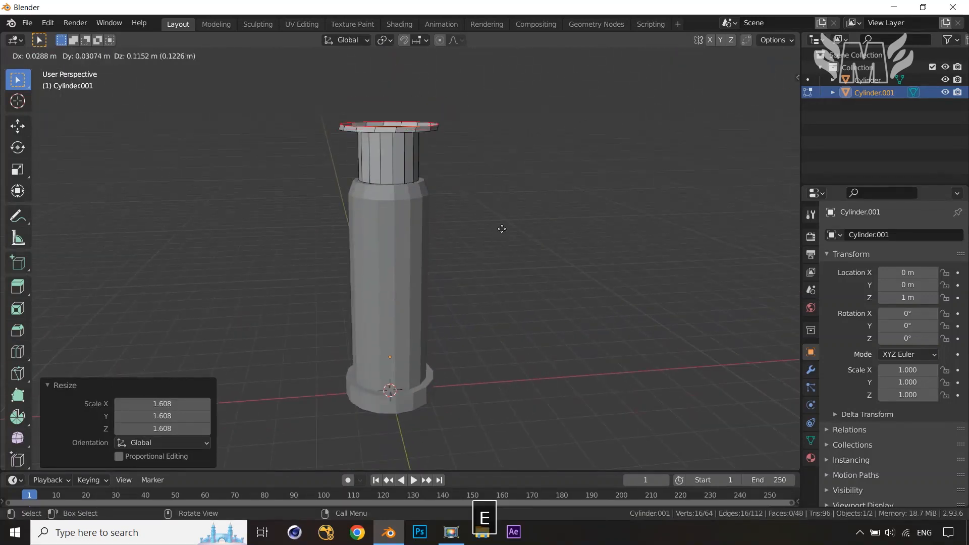
key("z")
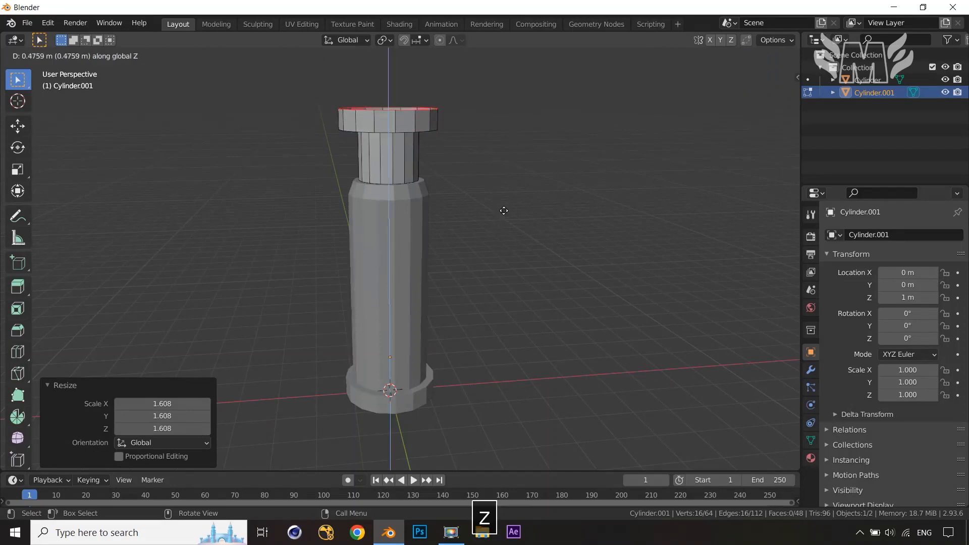
left_click(504, 208)
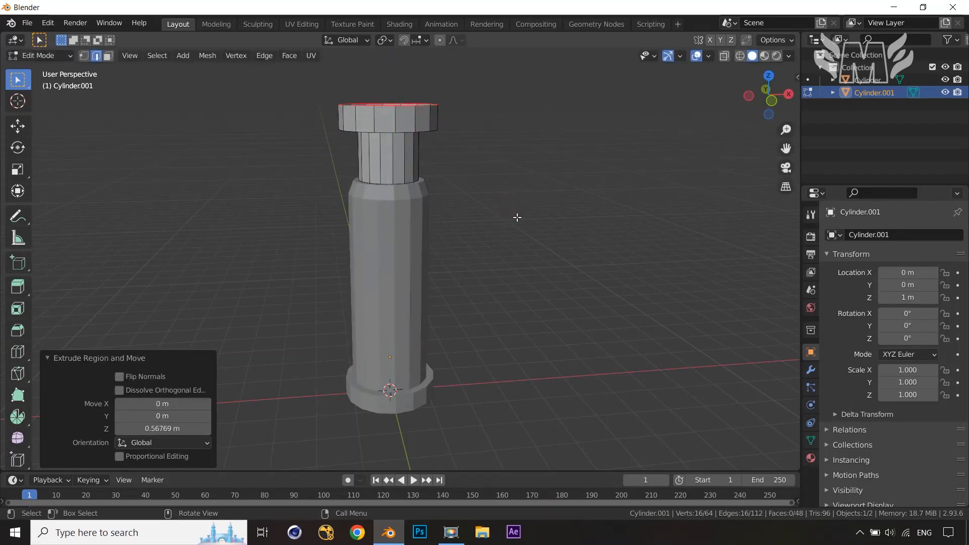
Fill the cap's top opening with a face and inset it 0.096 m
middle_click_drag(520, 216, 519, 256)
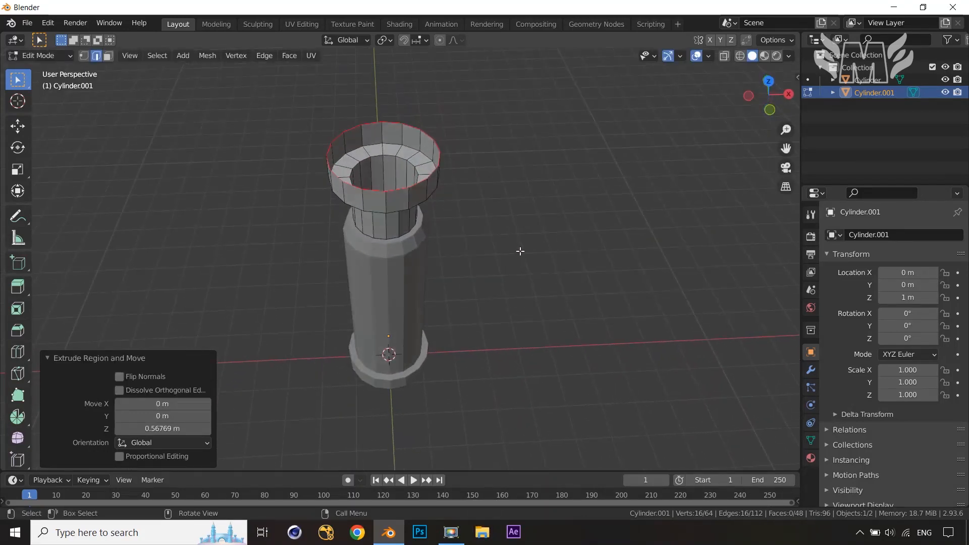
key("f")
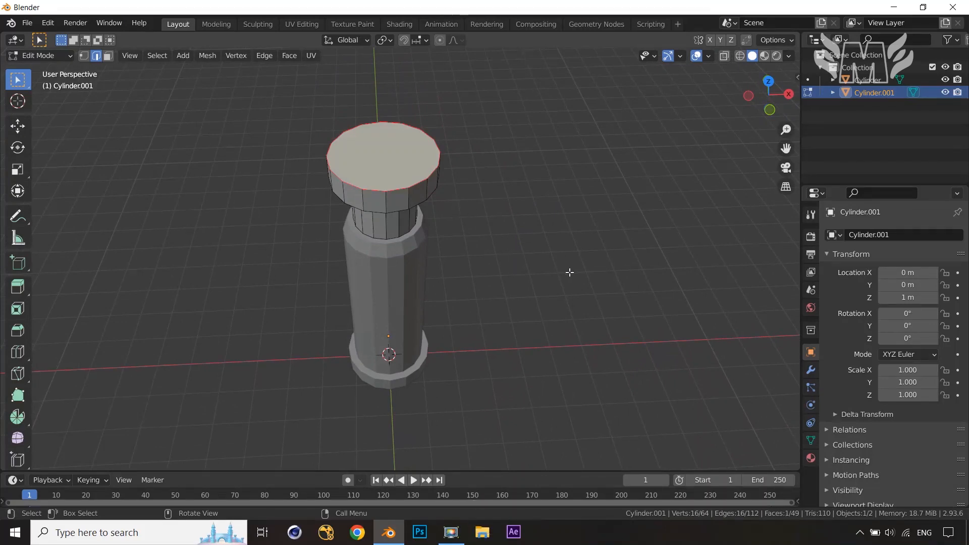
key("i")
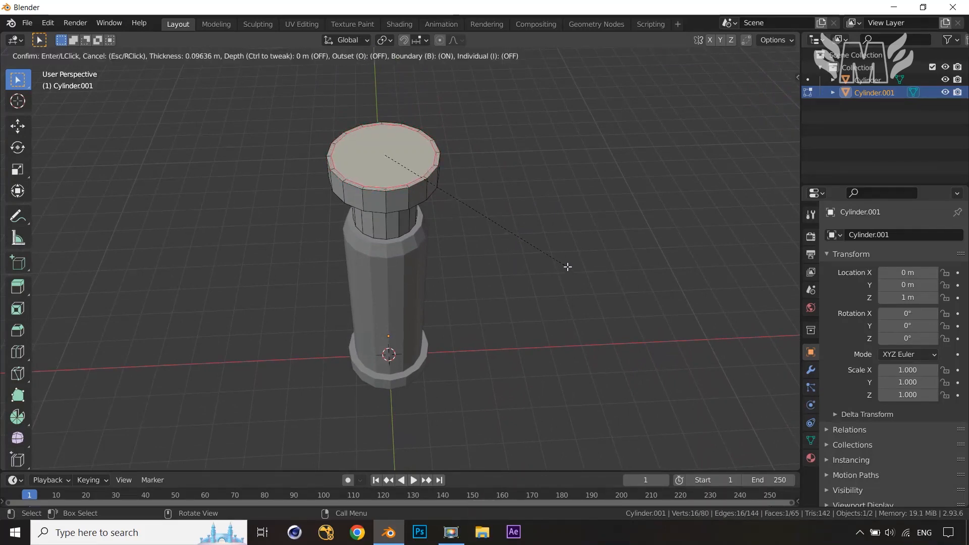
left_click(568, 266)
Hide the main column and open the separated top piece in Edit Mode
middle_click_drag(568, 268, 559, 318)
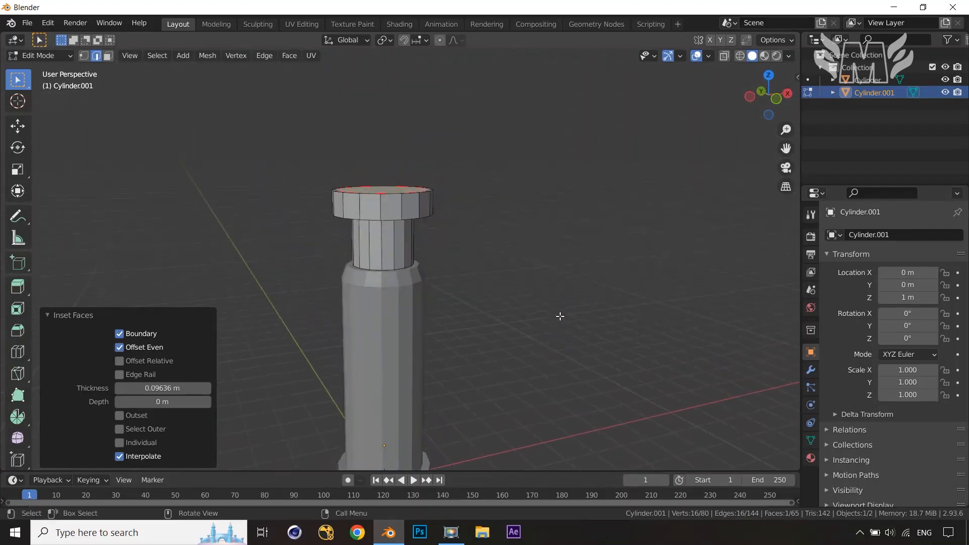
key("Tab")
left_click(437, 359)
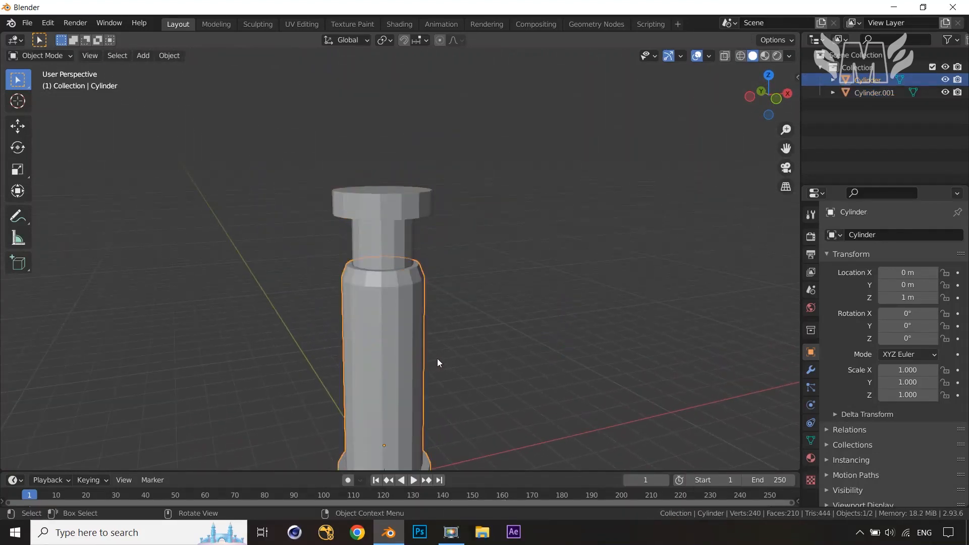
key("h")
left_click(390, 242)
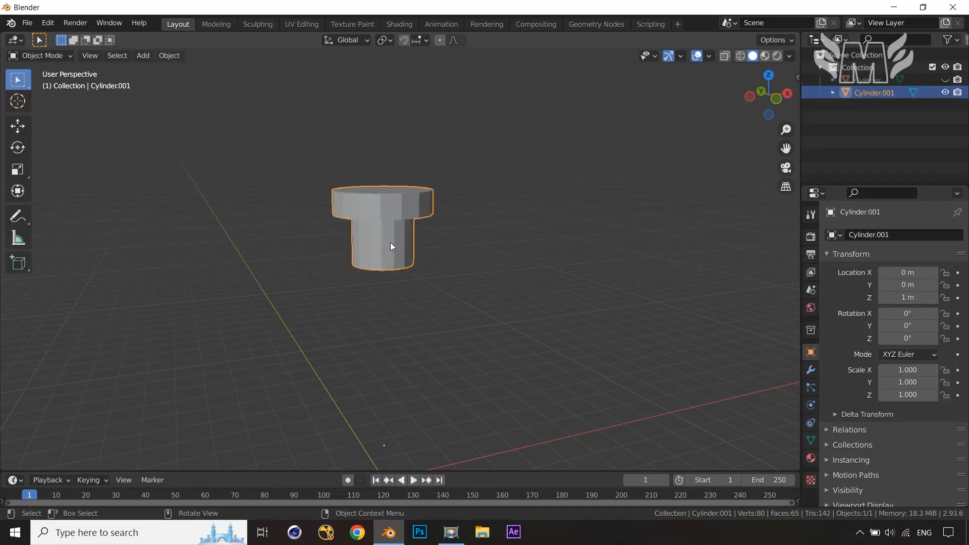
key("Tab")
Add a loop cut around the top piece's neck and bevel it 0.55 m wide
scroll(390, 242, "up", 2)
key("ctrl+r")
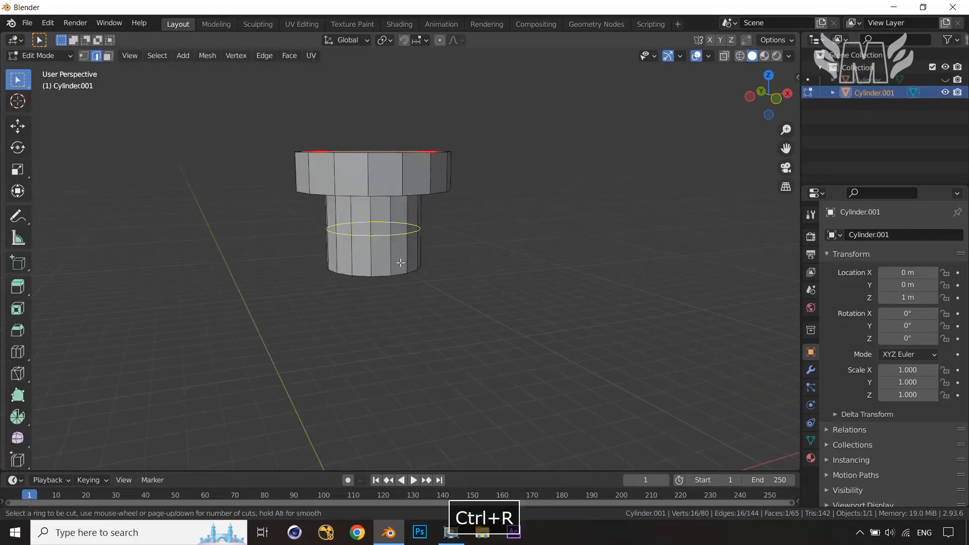
left_click(399, 262)
right_click(398, 262)
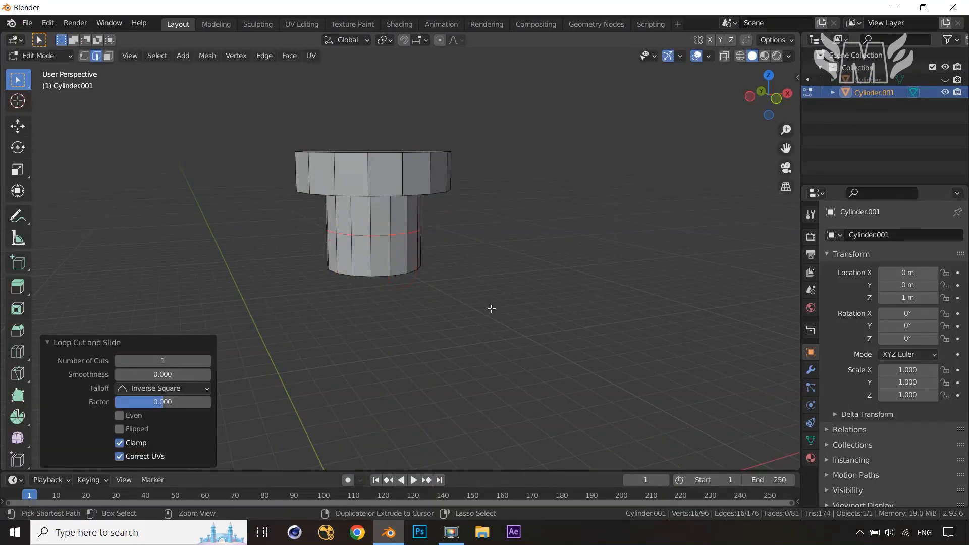
key("ctrl+b")
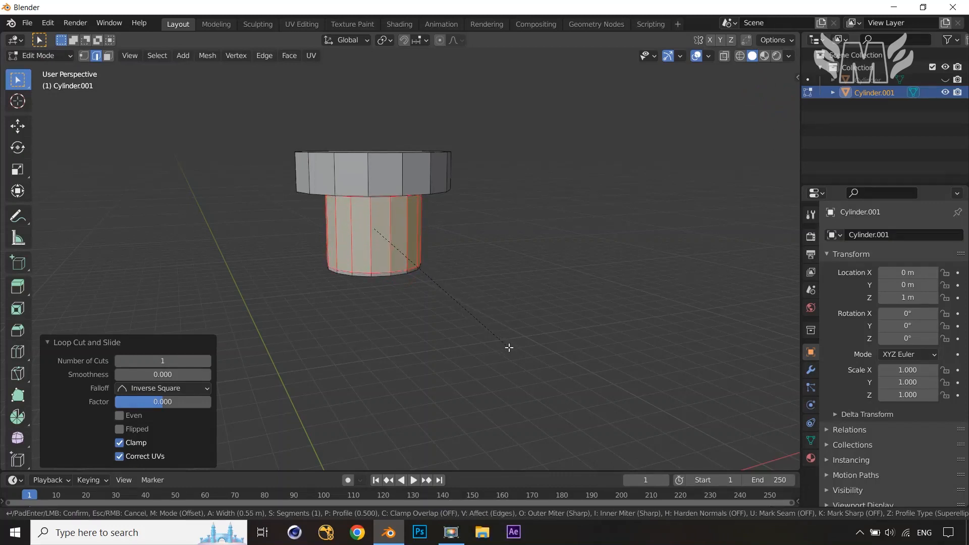
left_click(509, 347)
Add a loop cut on the underside of the cap and bevel it 0.153 m
middle_click_drag(528, 305, 541, 242)
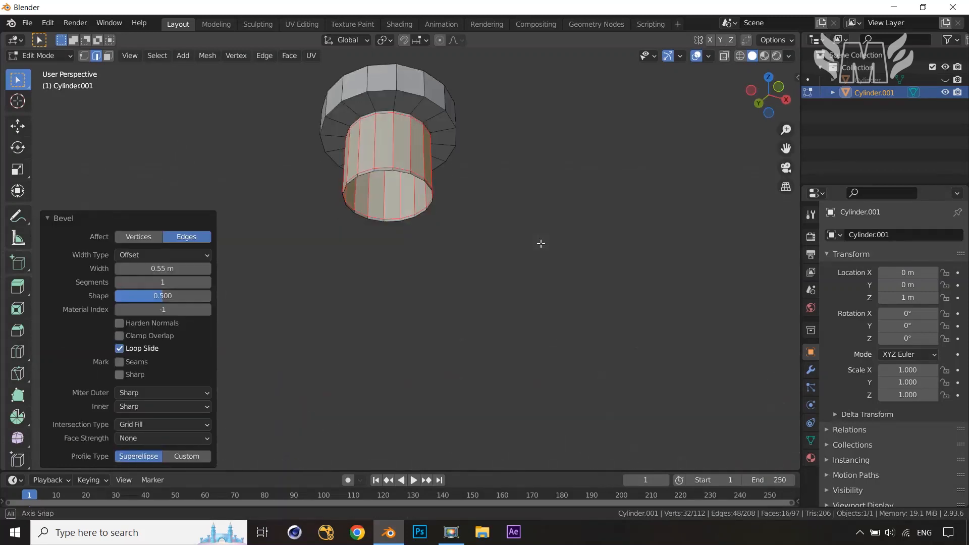
key("ctrl+r")
left_click(426, 111)
right_click(432, 109)
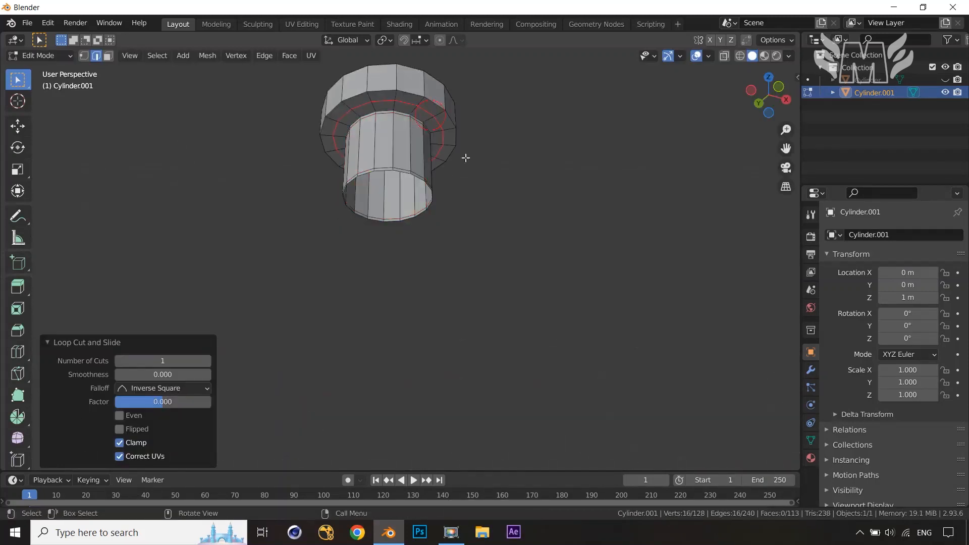
key("ctrl+b")
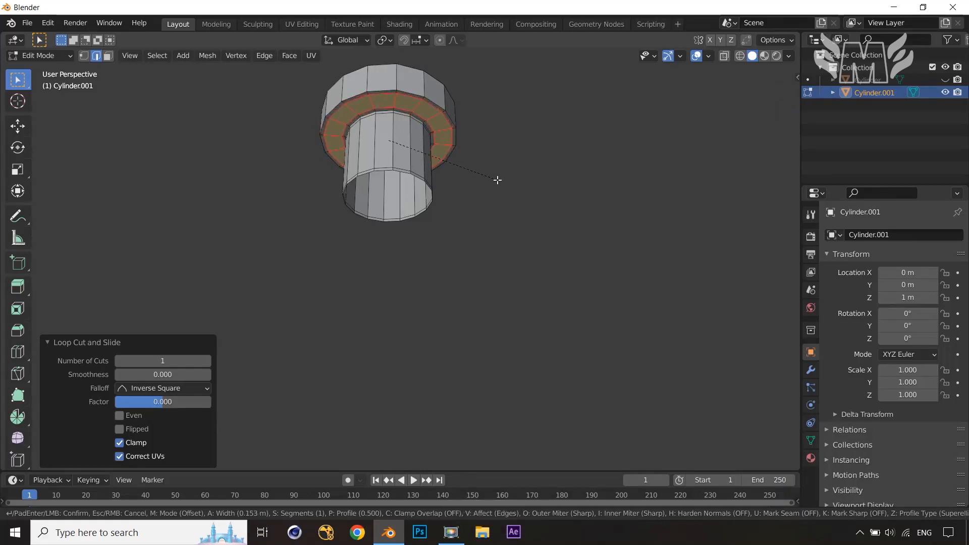
left_click(497, 180)
Add a loop cut around the cap's side and bevel it 0.237 m
middle_click_drag(498, 180, 437, 212)
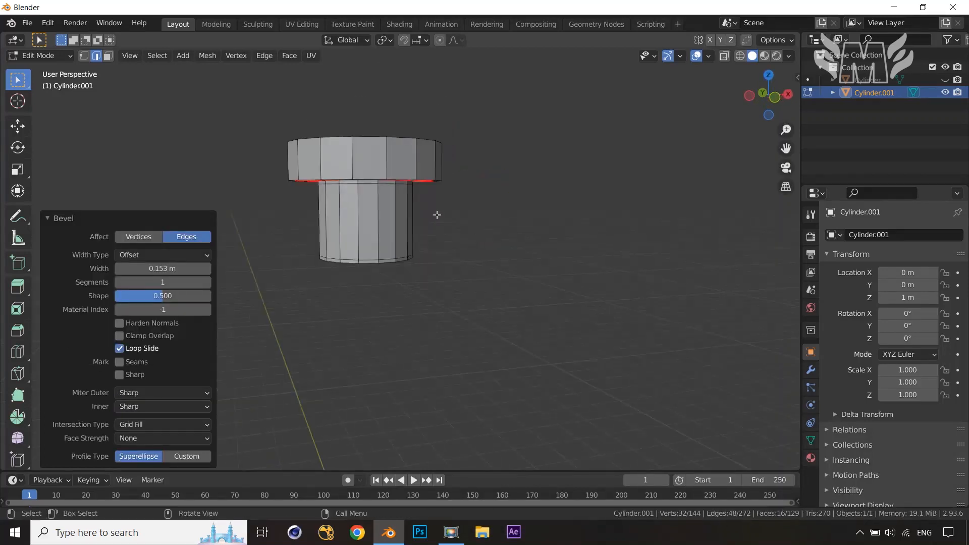
key("ctrl+r")
left_click(408, 152)
right_click(410, 154)
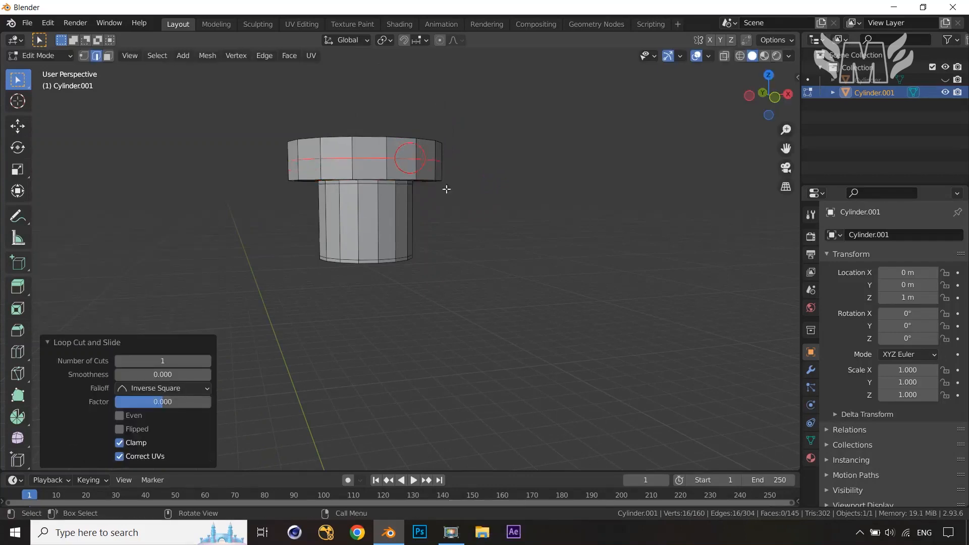
key("ctrl+b")
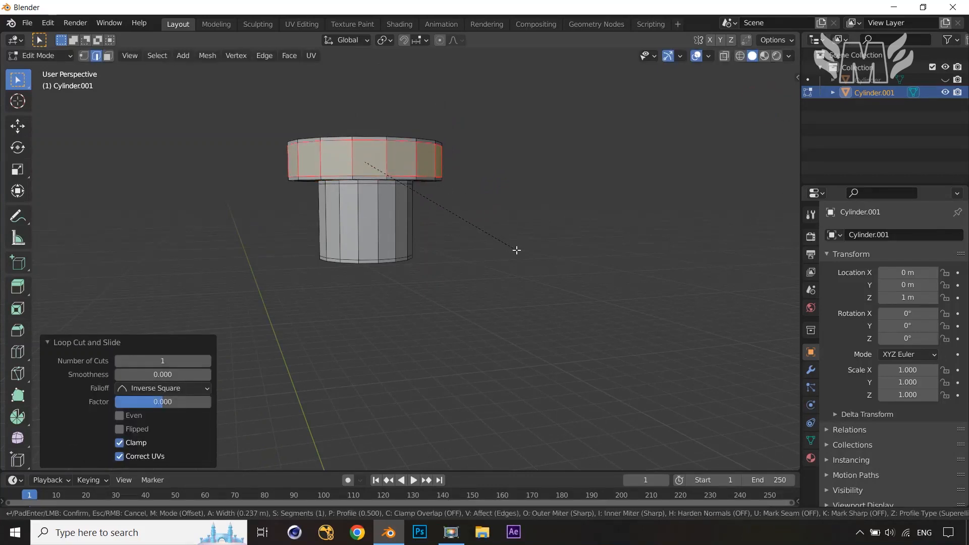
left_click(516, 250)
Unhide the main column and open it in Edit Mode
middle_click_drag(517, 249, 496, 323)
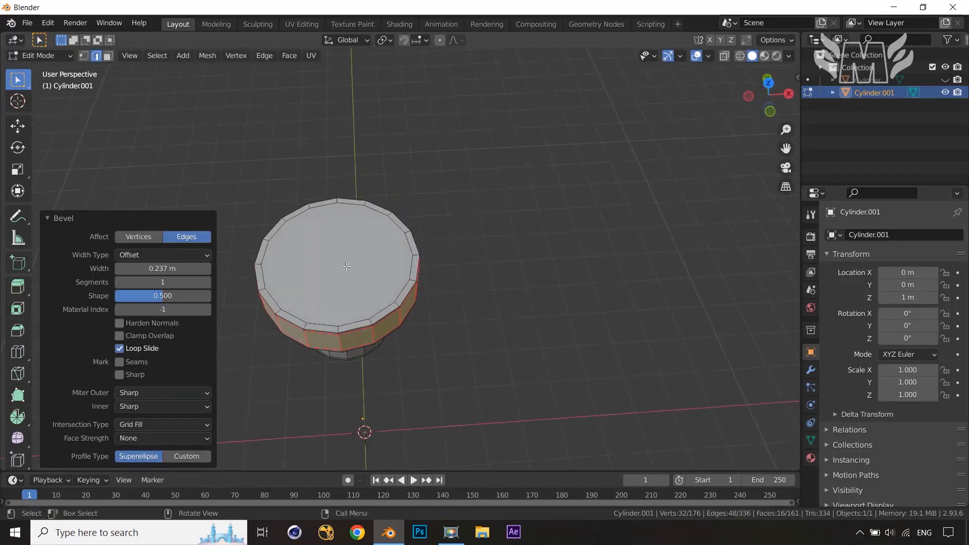
middle_click_drag(369, 257, 422, 320)
key("Tab")
key("alt+h")
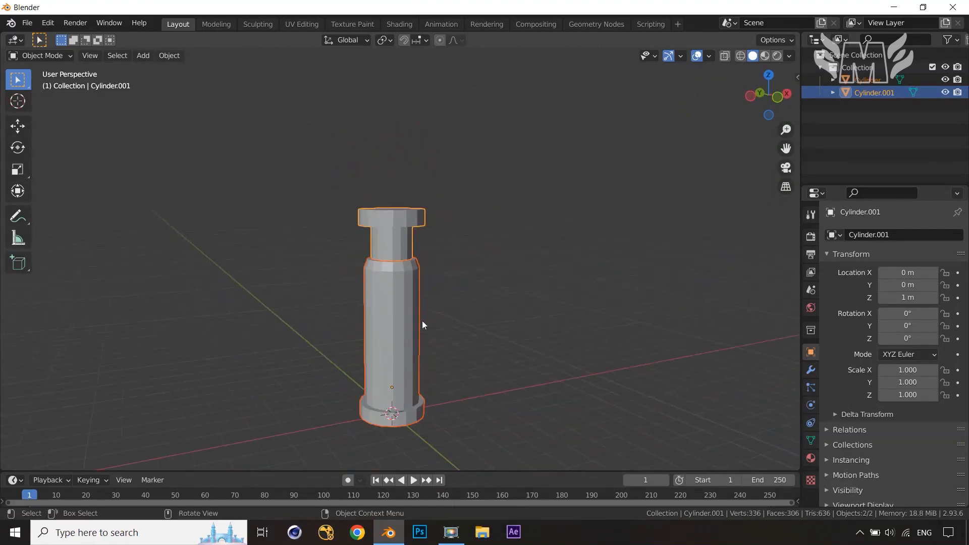
left_click(403, 336)
key("Tab")
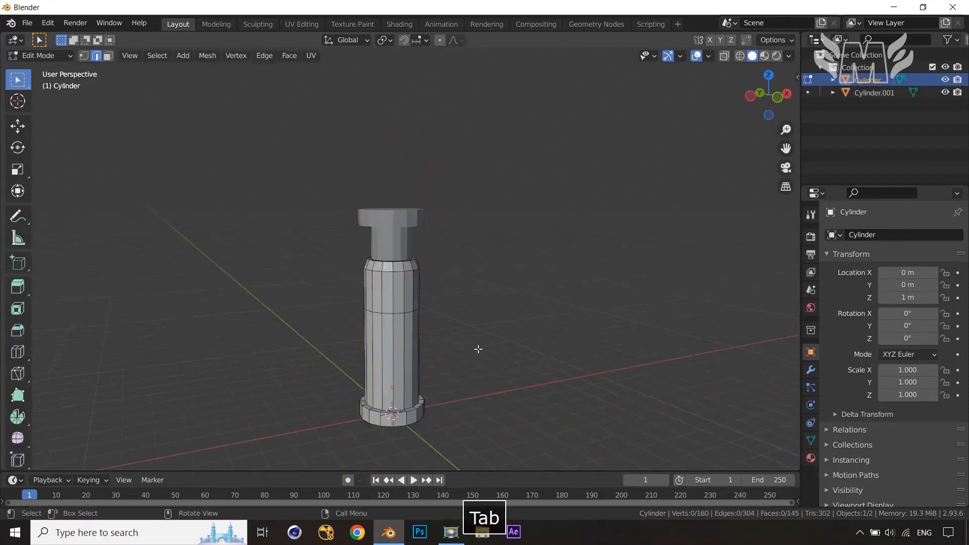
Add a loop cut on the column's shaft and bevel it about 0.671 m
scroll(475, 333, "up", 4)
key("ctrl+r")
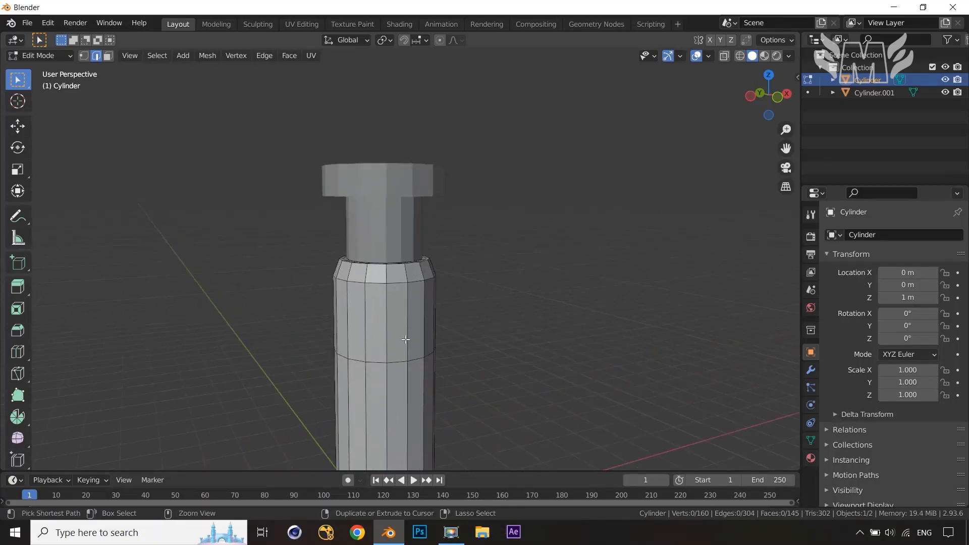
left_click(404, 336)
key("ctrl+b")
left_click(495, 378)
Add a loop cut just below the collar at the shaft's top and bevel it 0.141 m
middle_click_drag(441, 331, 429, 372)
scroll(429, 372, "up", 3)
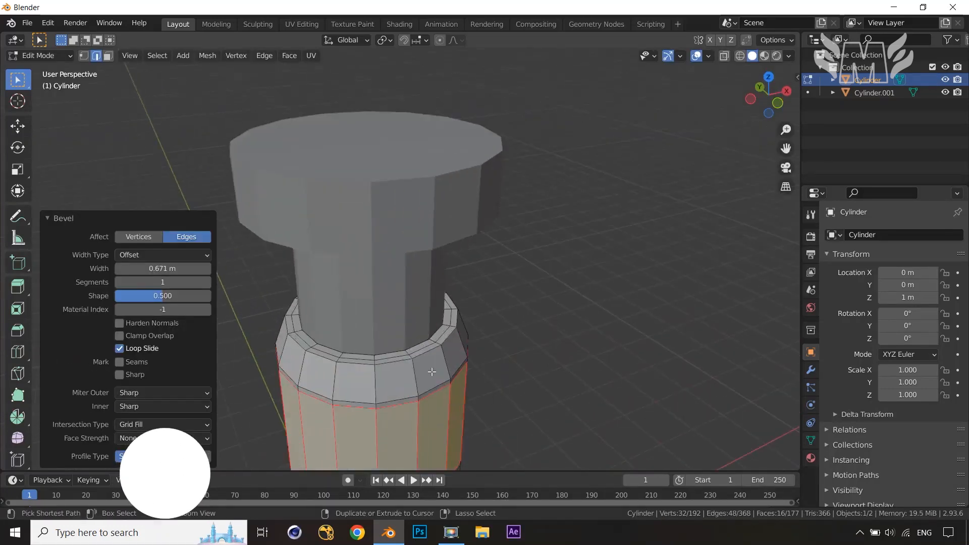
key("ctrl+r")
left_click(428, 371)
right_click(428, 372)
key("ctrl+b")
left_click(549, 402)
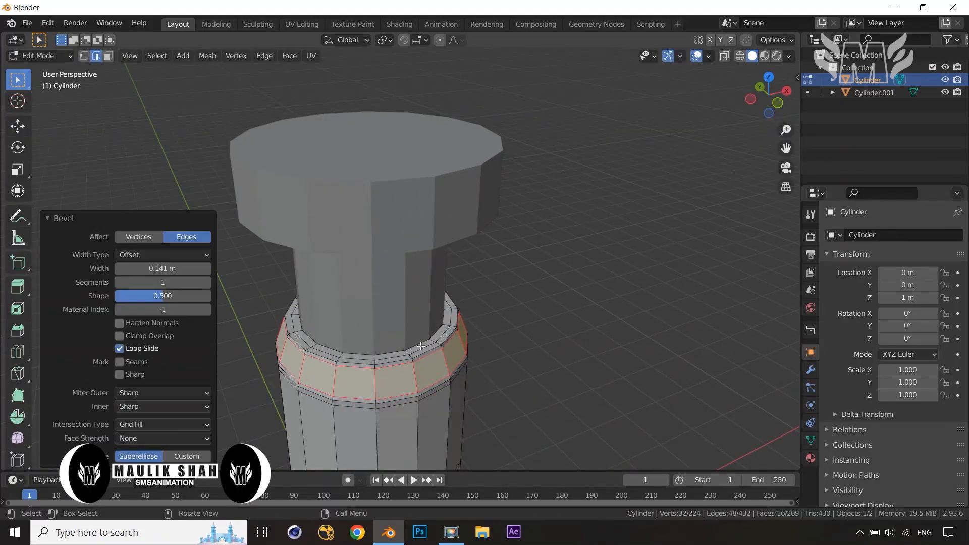
Bevel the selected upper edge loop of the collar band about 0.036 m
left_click(513, 336, "alt")
key("ctrl+b")
left_click(558, 335)
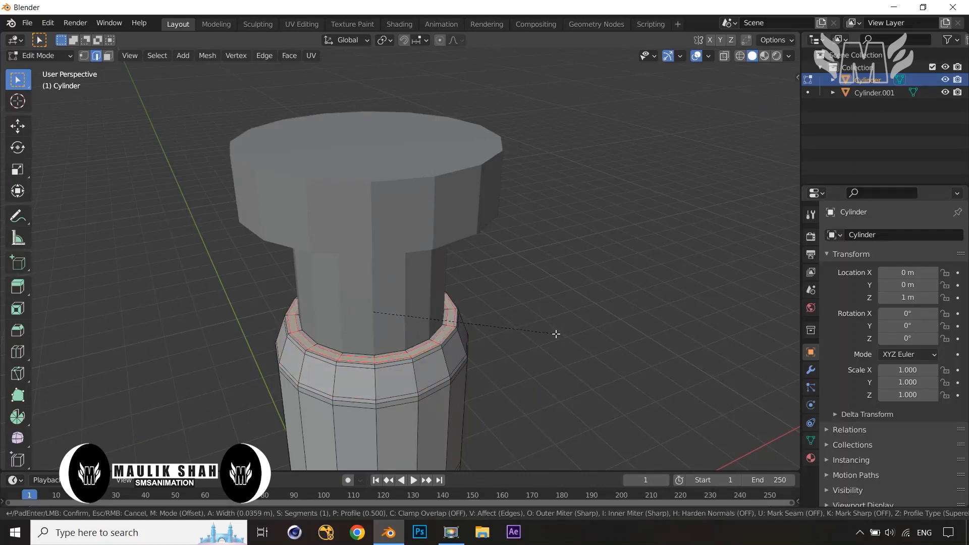
Add a loop cut on the lower shaft and bevel it about 1.65 m wide
scroll(515, 340, "down", 5)
key("ctrl+r")
left_click(424, 353)
left_click(431, 357)
key("ctrl+b")
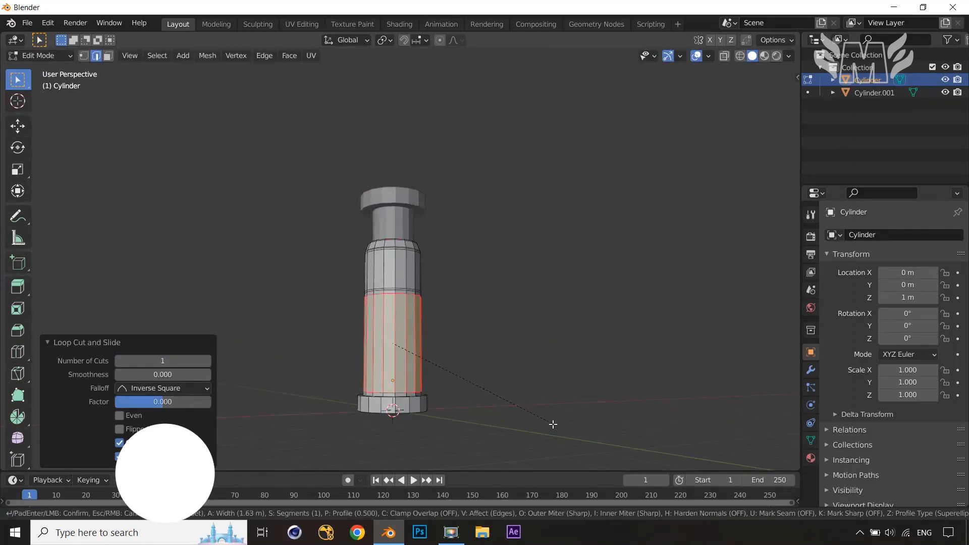
left_click(543, 402)
scroll(543, 402, "up", 2)
middle_click_drag(543, 403, 538, 337)
key("ctrl+r")
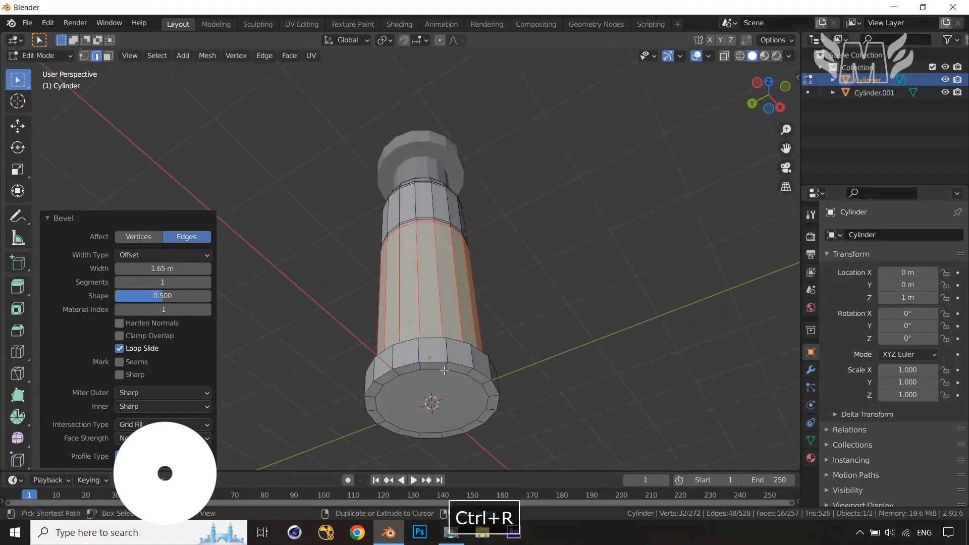
left_click(443, 367)
left_click(444, 362)
key("ctrl+z")
Add a loop cut near the top of the base and bevel it 0.11 m
key("ctrl+r")
left_click(445, 364)
left_click(581, 389)
key("ctrl+b")
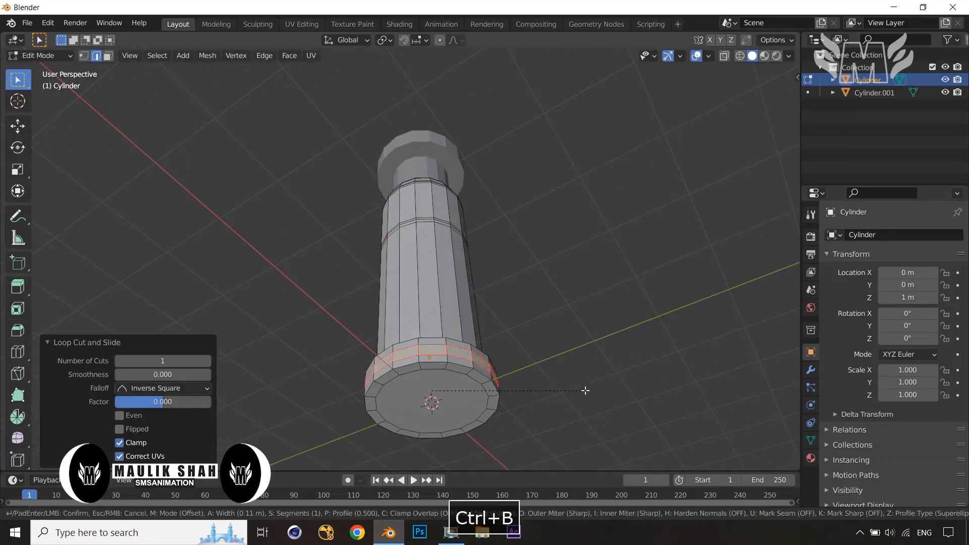
left_click(478, 391)
Select the base's bottom face and scale it up by about 1.09
left_click(478, 391, "alt")
key("s")
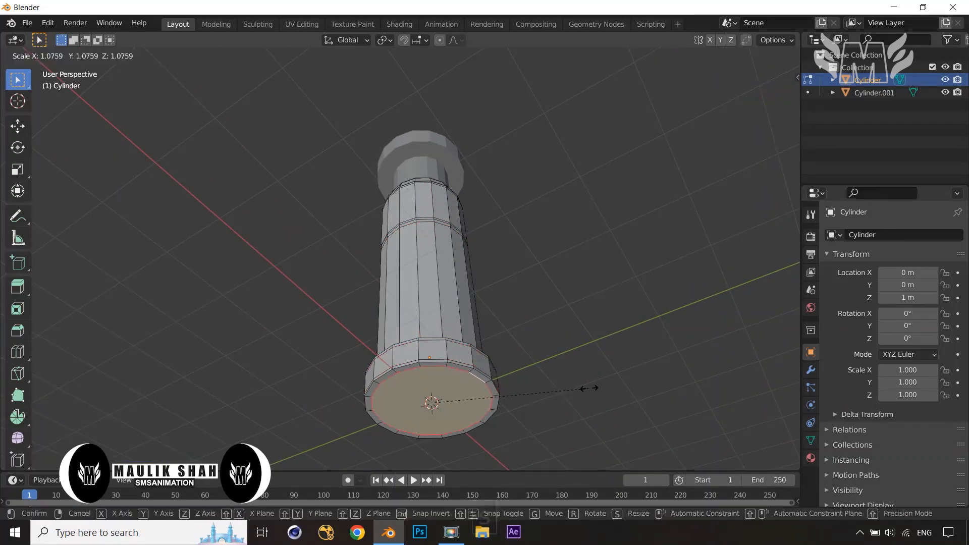
left_click(592, 388)
Add a loop cut where the base meets the shaft, bevel it, and return to Object Mode
middle_click_drag(592, 388, 525, 422)
middle_click_drag(525, 421, 555, 242, "shift")
scroll(556, 242, "up", 4)
key("ctrl+r")
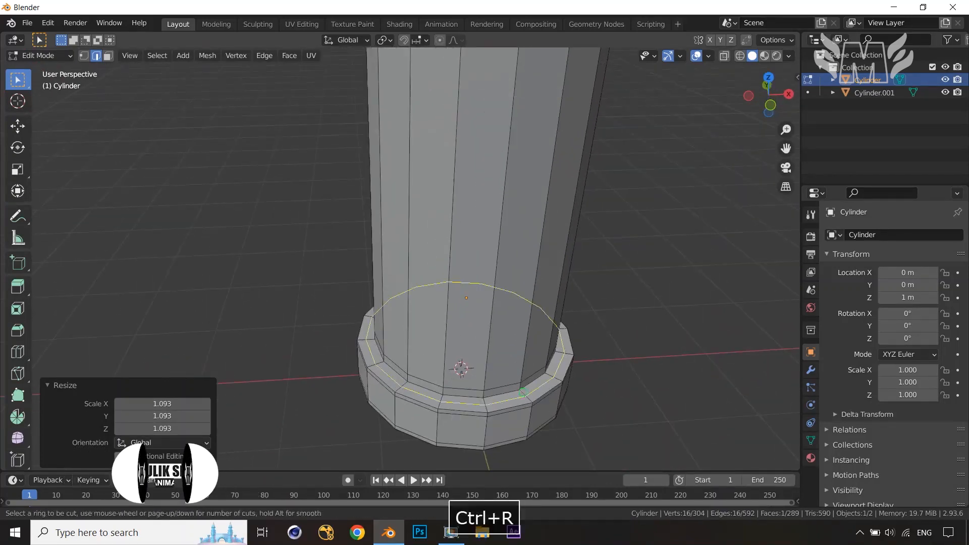
double_click(469, 398)
key("ctrl+b")
left_click(597, 440)
left_click(597, 439)
scroll(598, 438, "down", 2)
middle_click_drag(594, 430, 591, 403)
scroll(591, 403, "down", 4)
middle_click_drag(563, 319, 557, 381, "shift")
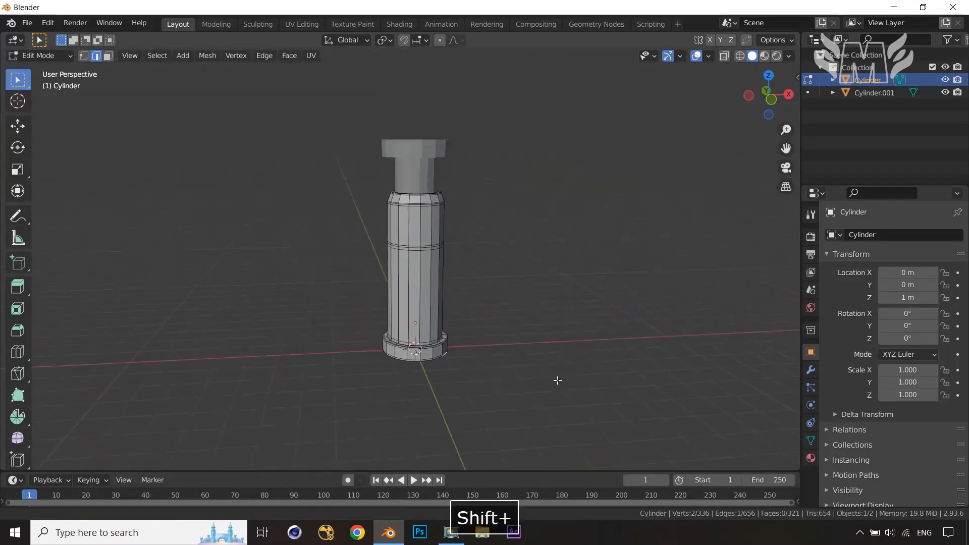
left_click(560, 371)
key("Tab")
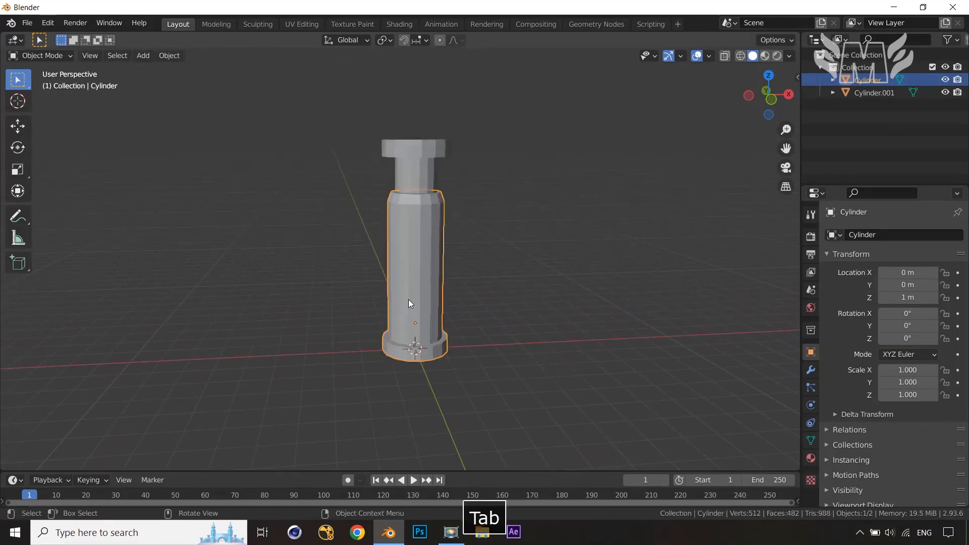
Add a Subdivision Surface modifier at level 1 to the column body
left_click(811, 370)
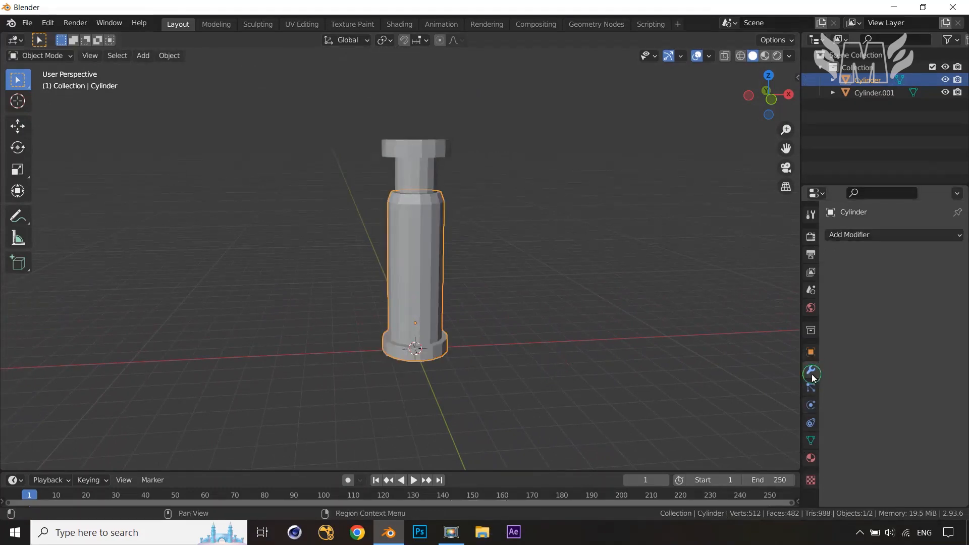
left_click(923, 237)
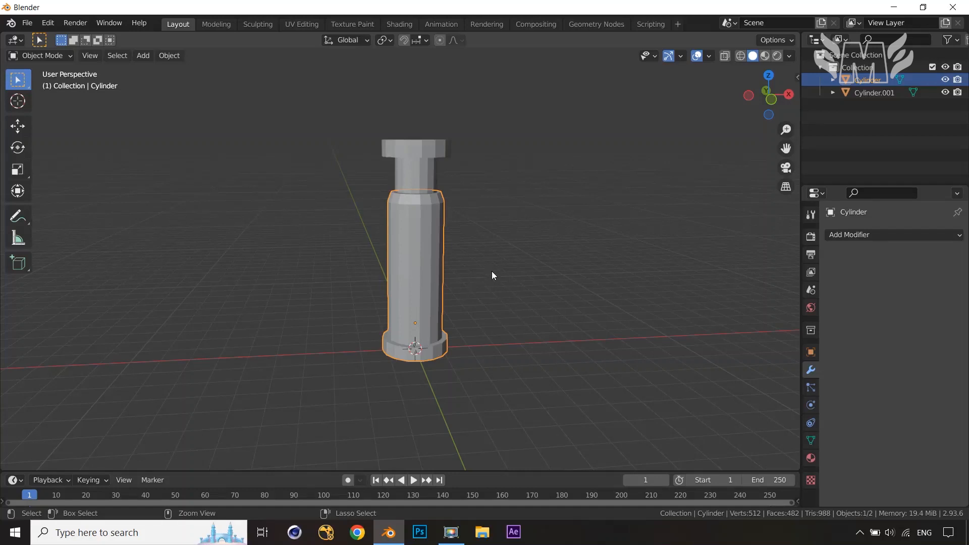
key("ctrl+1")
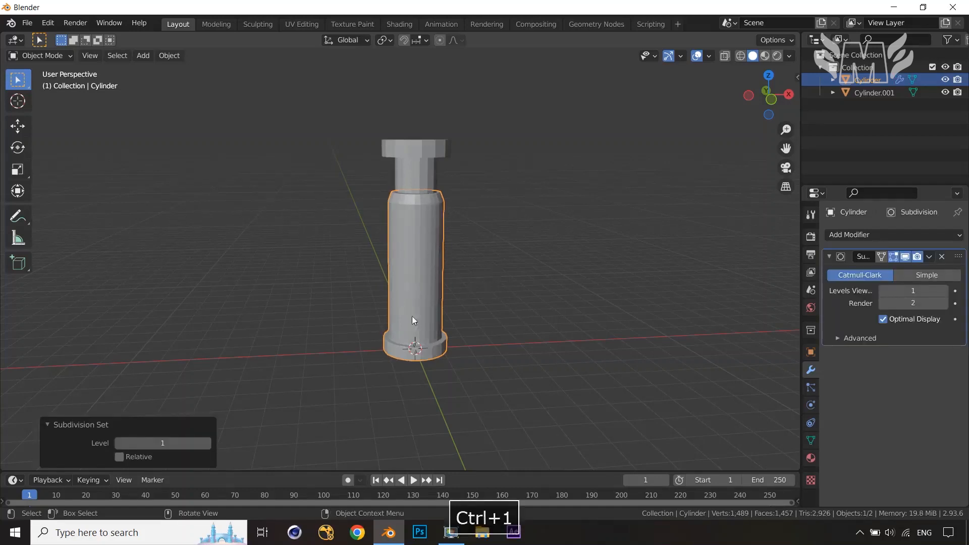
scroll(417, 291, "up", 2)
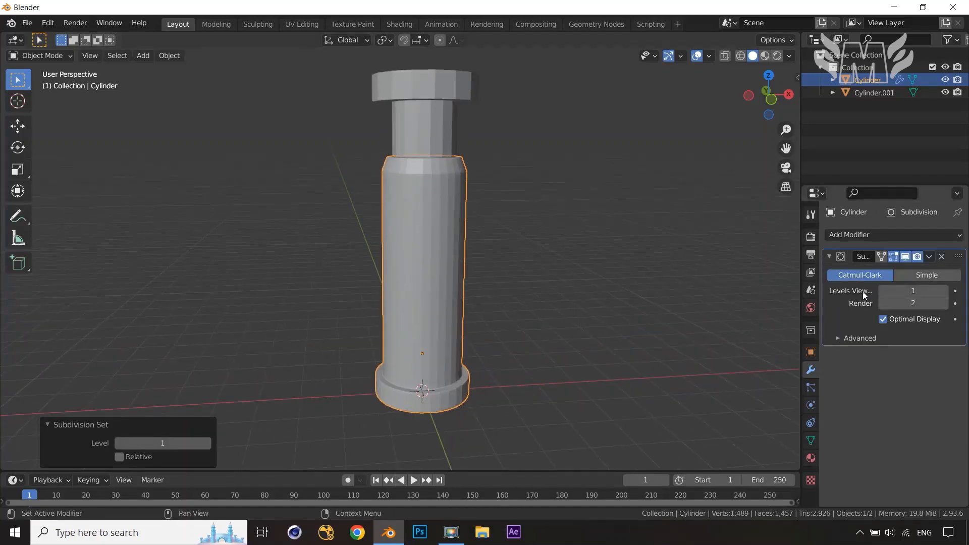
Add a level 1 Subdivision Surface modifier to the cap piece and shade it smooth
left_click(404, 108)
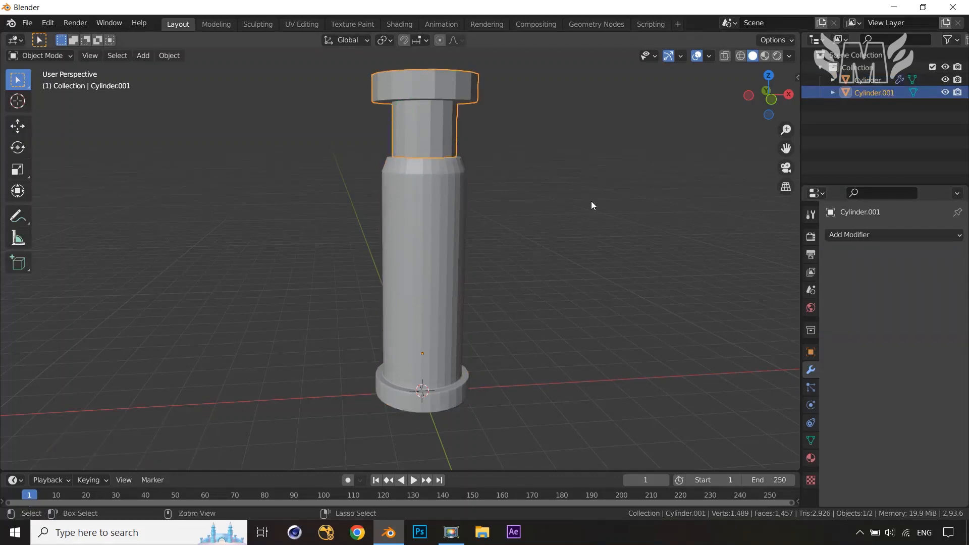
key("ctrl+1")
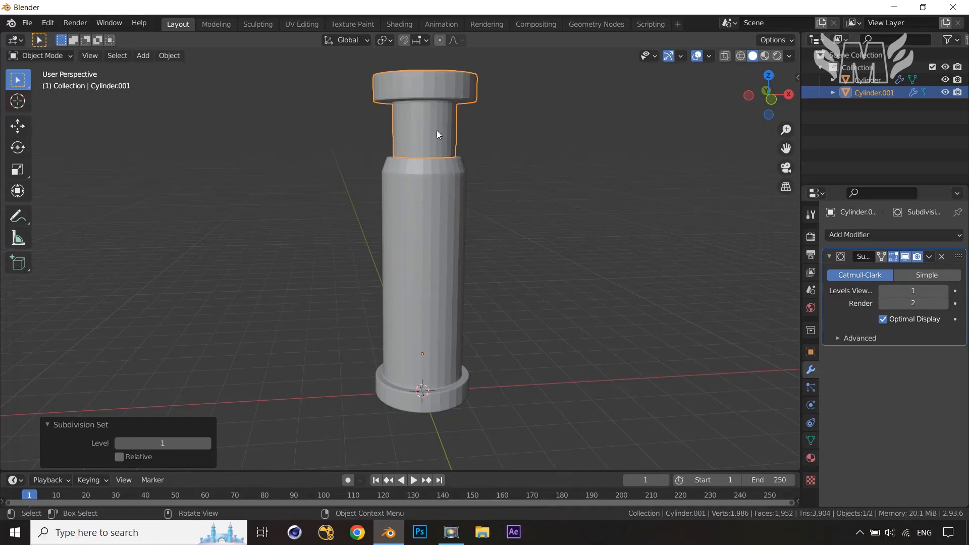
right_click(419, 299)
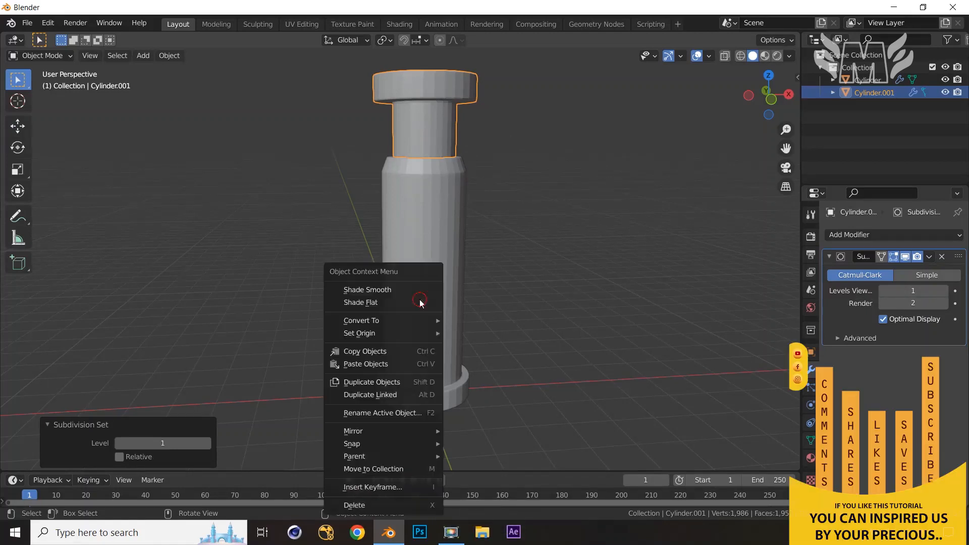
left_click(419, 290)
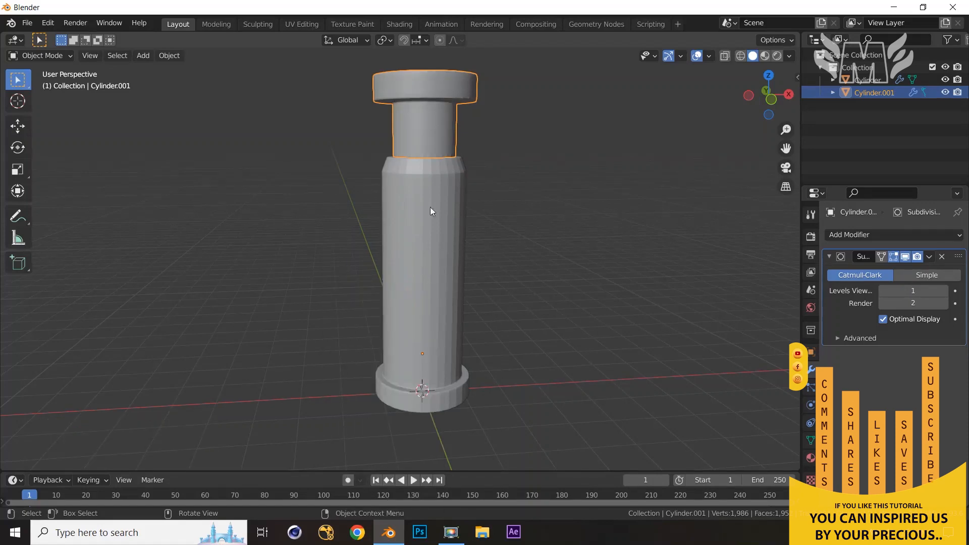
Shade the column body smooth
left_click(432, 222)
right_click(431, 221)
left_click(429, 226)
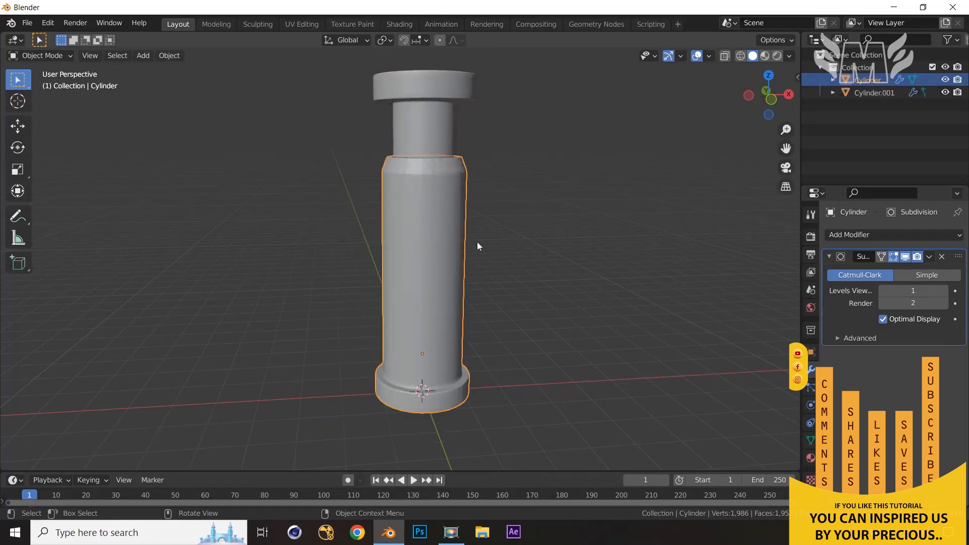
Move the cap piece down about 0.36 m along Z
middle_click_drag(630, 260, 595, 252)
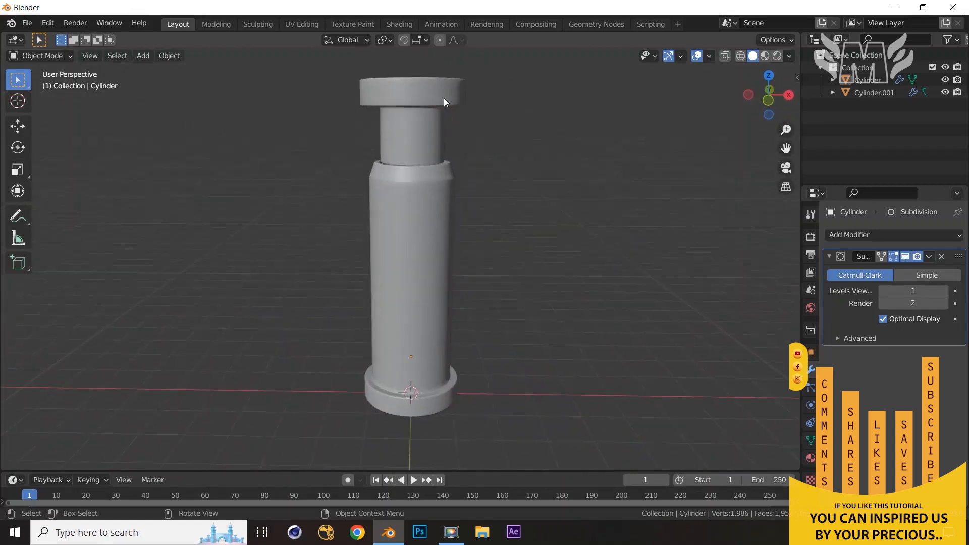
left_click(444, 97)
key("g")
key("z")
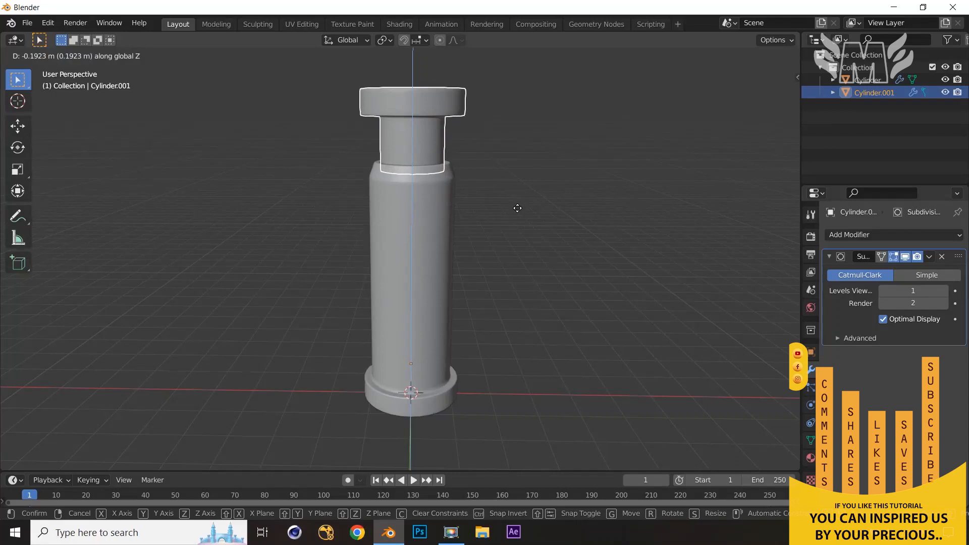
left_click(546, 211)
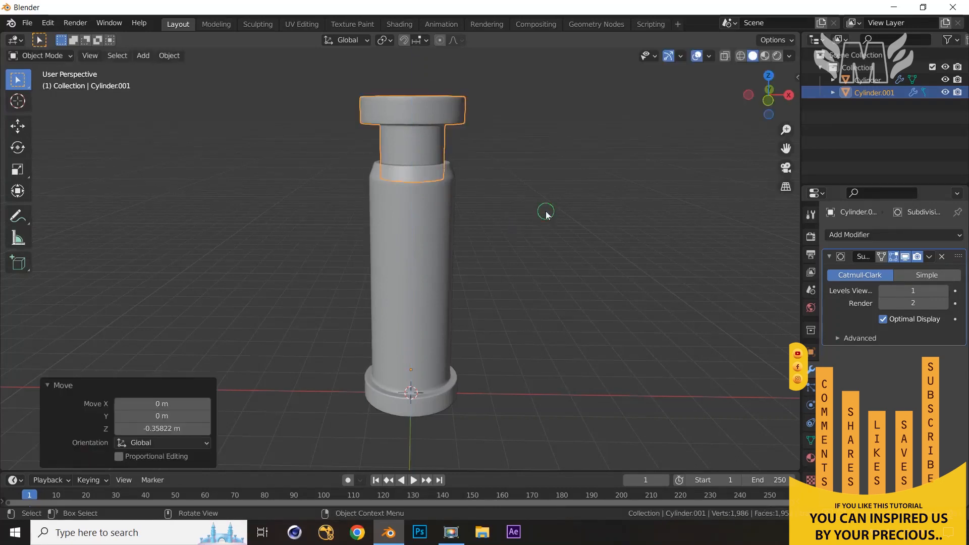
Lower the cap piece further along Z by about 0.27 m
left_click(546, 211)
mouse_move(546, 211)
middle_mouse_down()
mouse_move(564, 191)
mouse_move(613, 191)
mouse_move(567, 192)
middle_mouse_up()
key("z")
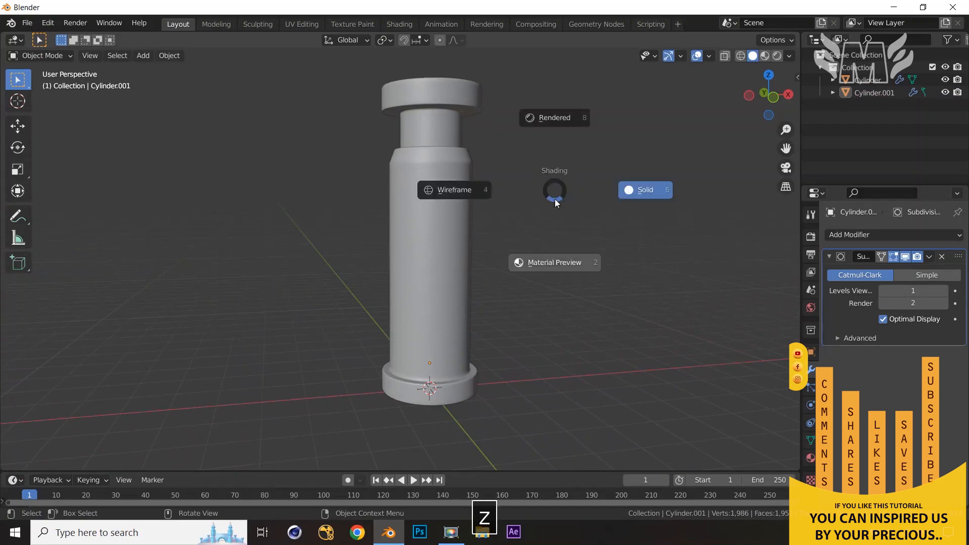
key("Escape")
left_click(440, 88)
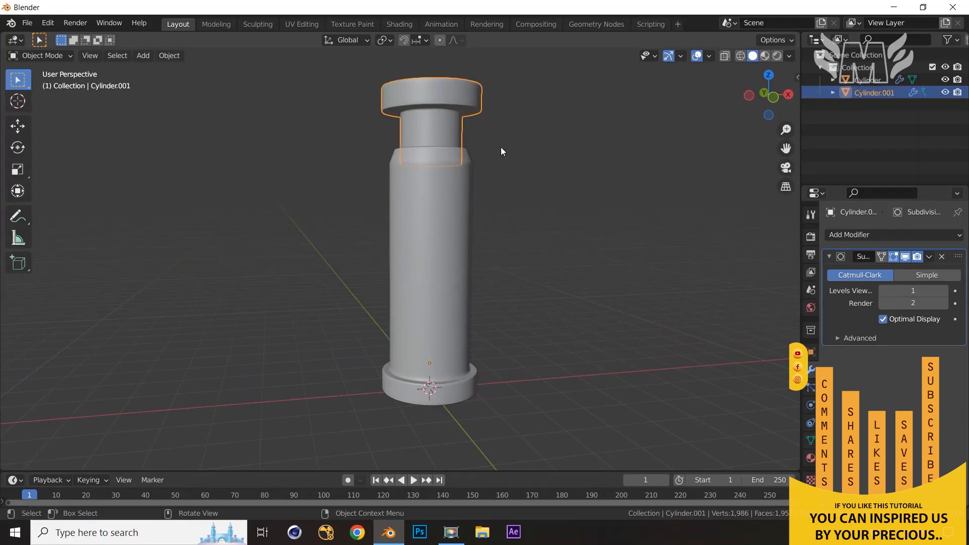
key("g")
key("z")
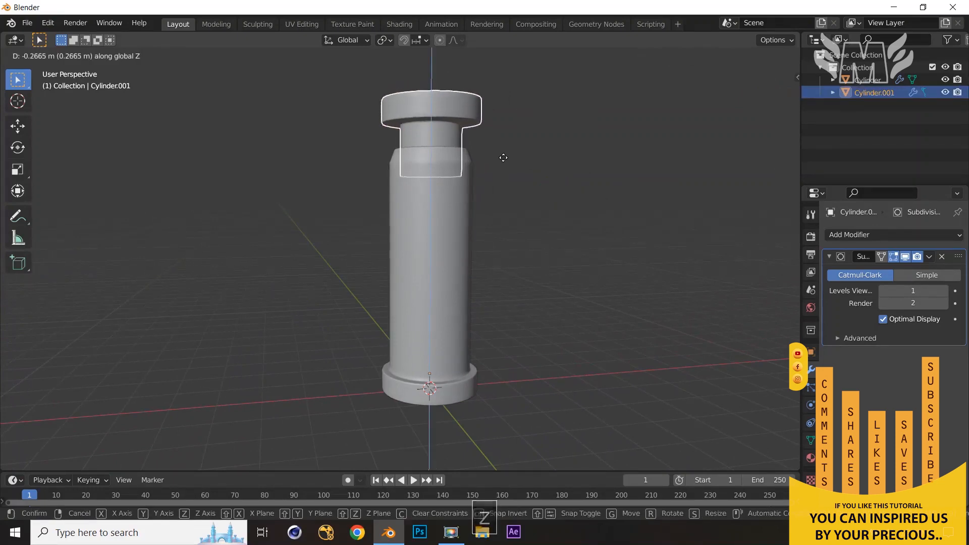
left_click(503, 157)
Hide the column body and raise the cap's bottom edge loop 0.34 m along Z in Edit Mode
left_click(436, 219)
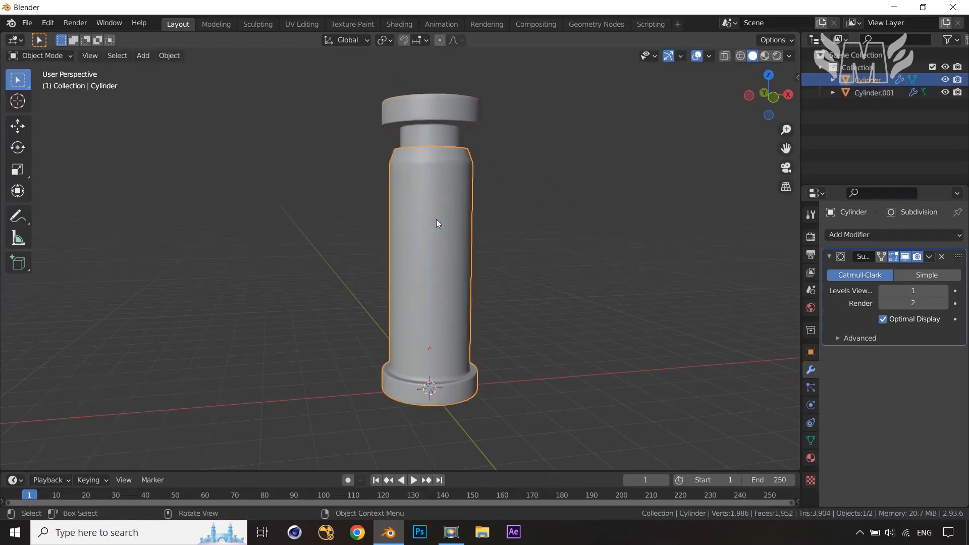
key("h")
left_click(434, 147)
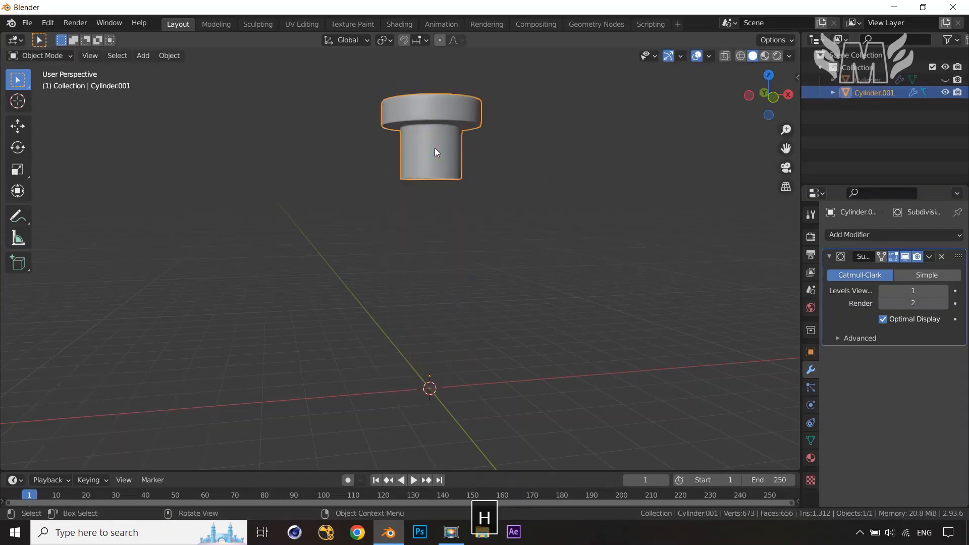
key("Tab")
scroll(454, 194, "up", 3)
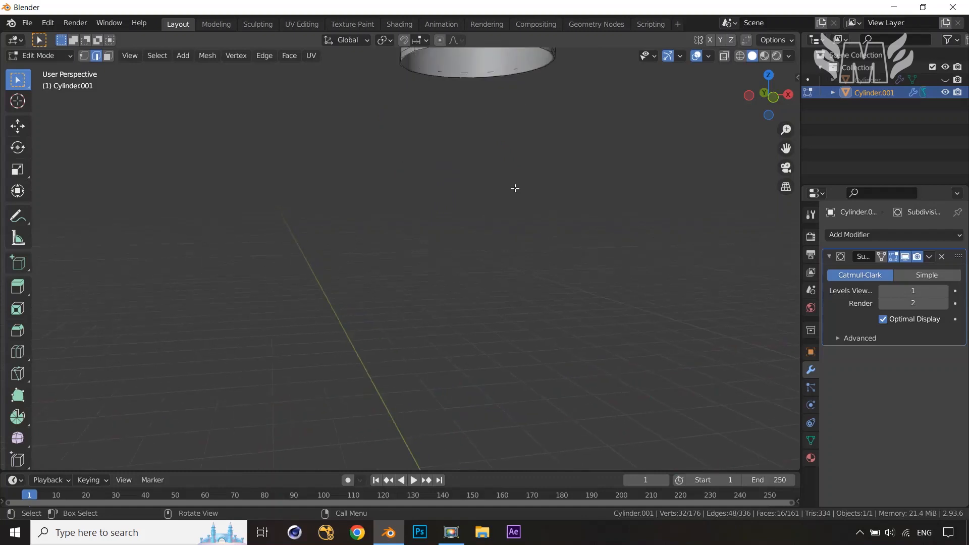
middle_click_drag(516, 194, 480, 255, "shift")
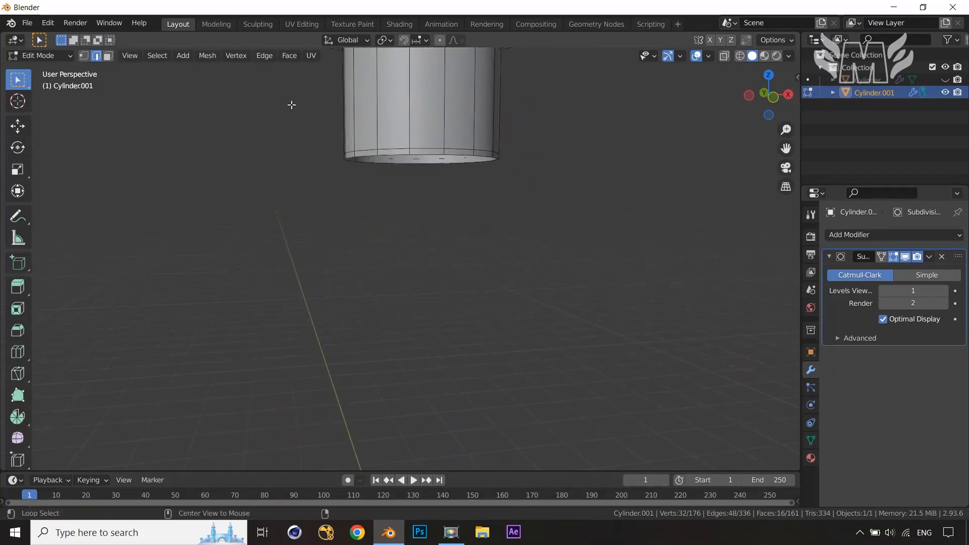
key("alt+z")
left_click_drag(279, 95, 565, 211)
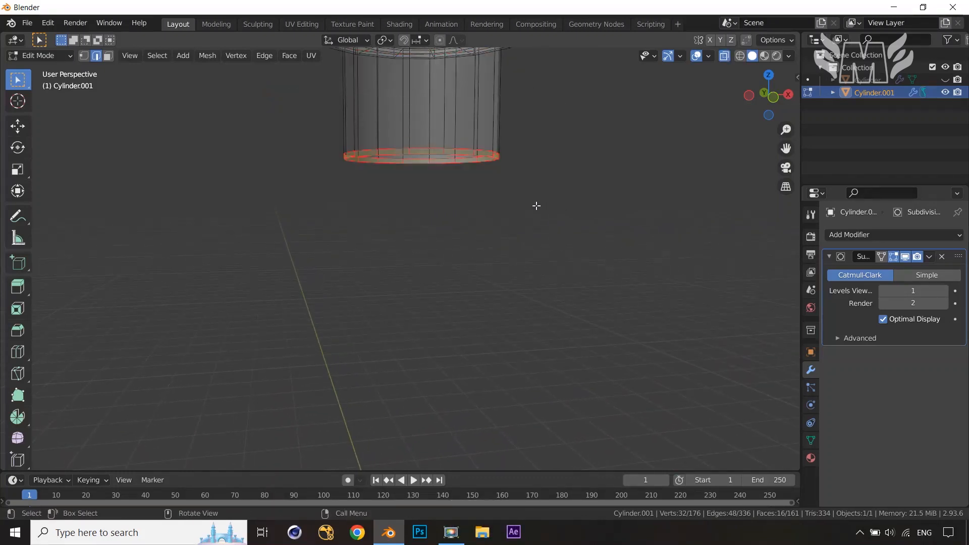
key("g")
key("z")
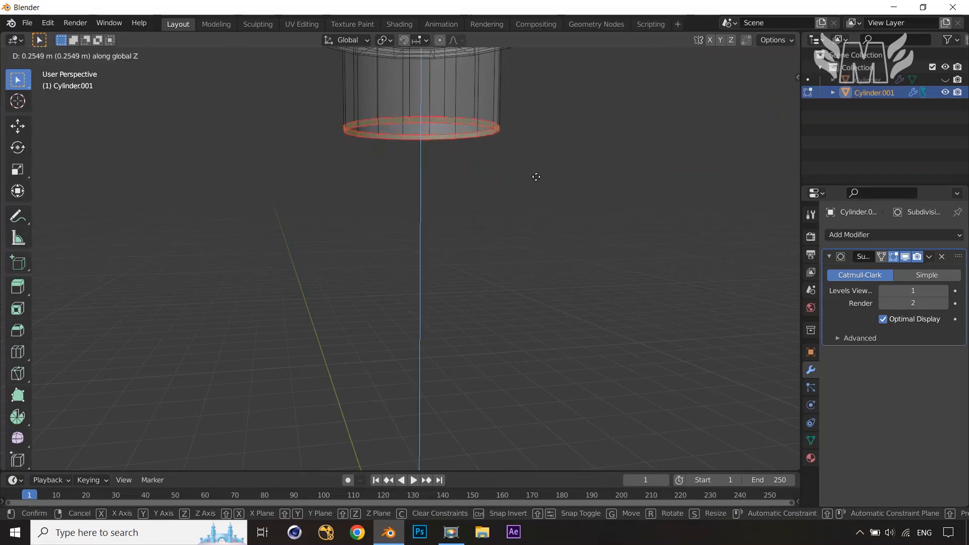
left_click(536, 172)
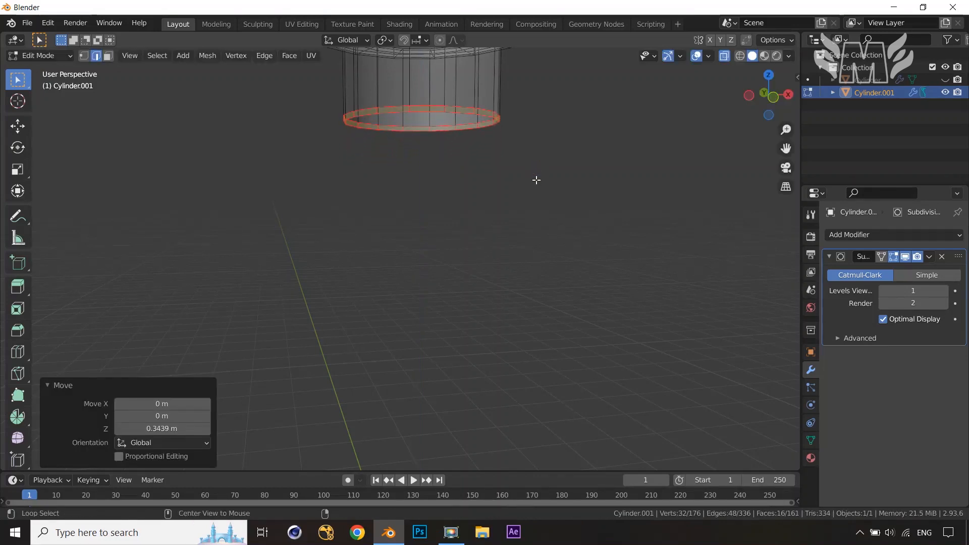
Turn off X-ray, return to Object Mode and unhide the column body
key("alt+z")
key("alt+h")
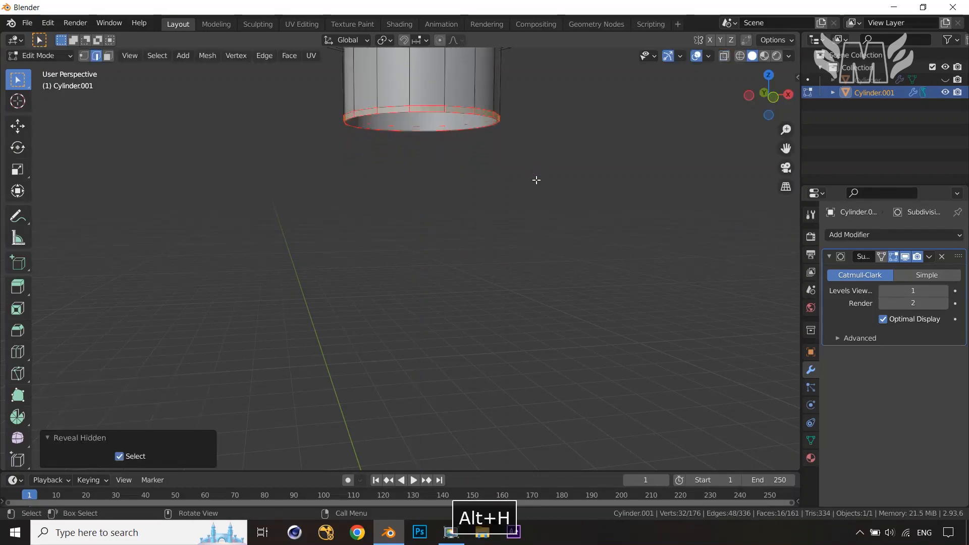
key("Tab")
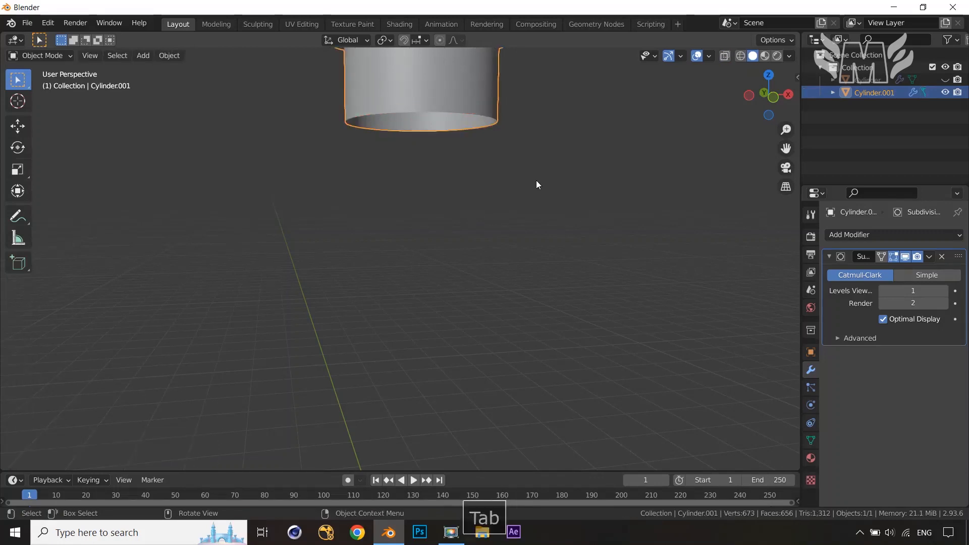
key("alt+h")
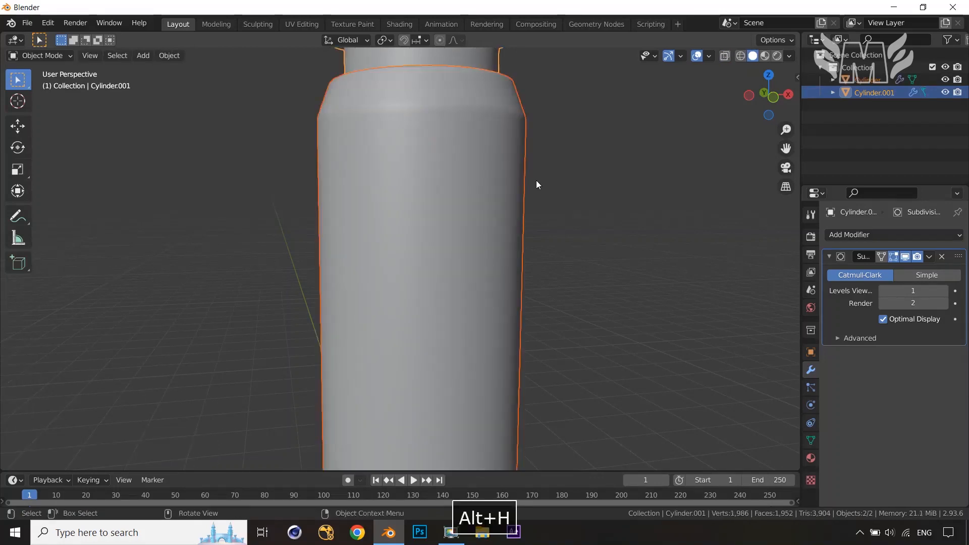
Enable Auto Smooth at 30° in the column body's normals settings
scroll(536, 180, "down", 5)
left_click(538, 217)
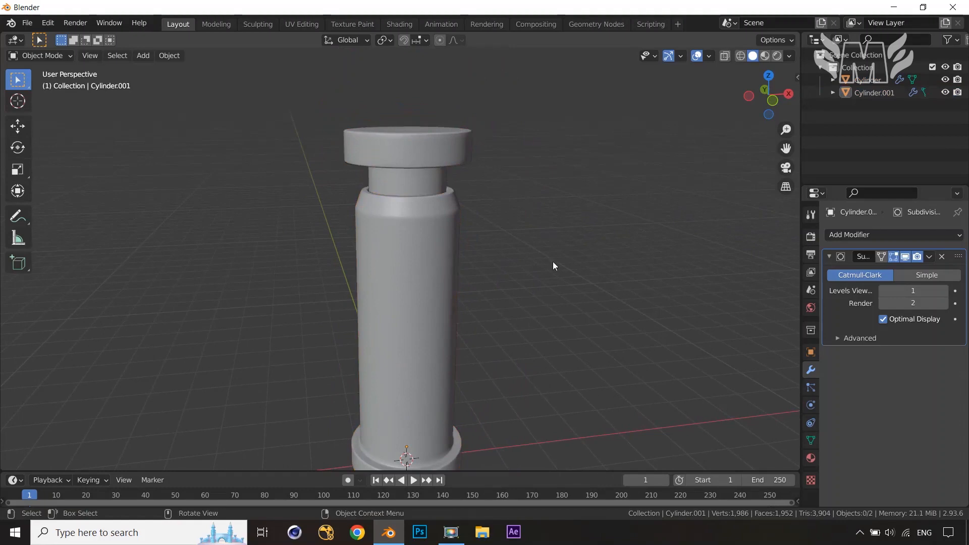
middle_click_drag(555, 266, 536, 319)
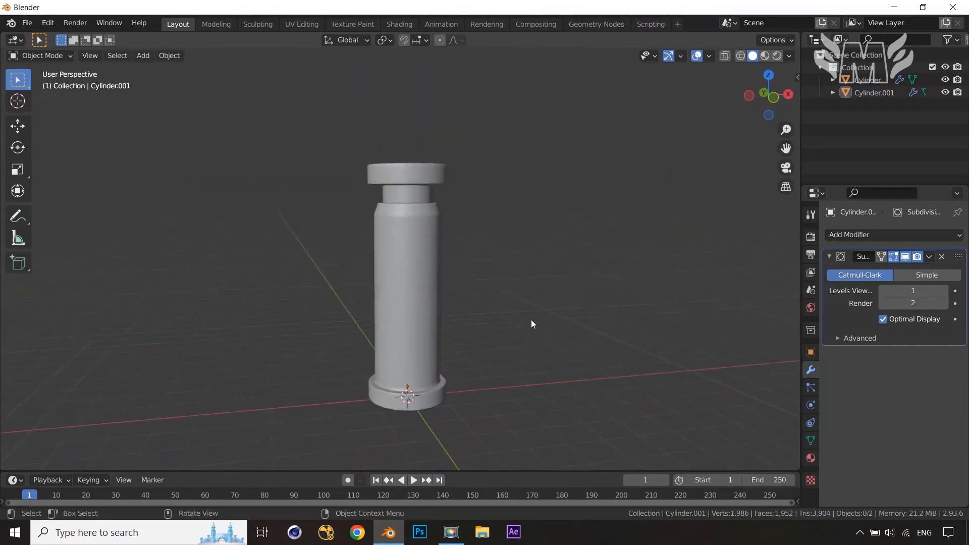
scroll(531, 320, "up", 2)
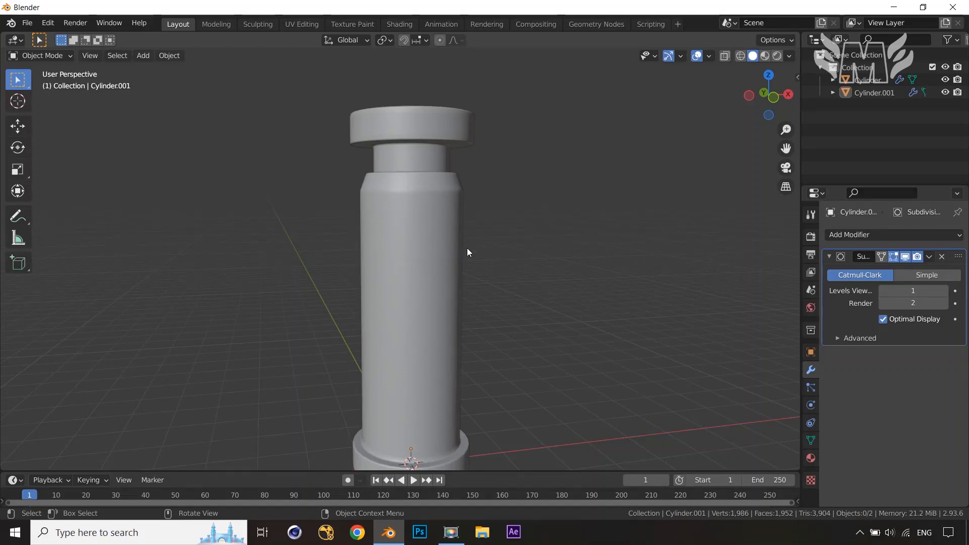
scroll(468, 250, "down", 3)
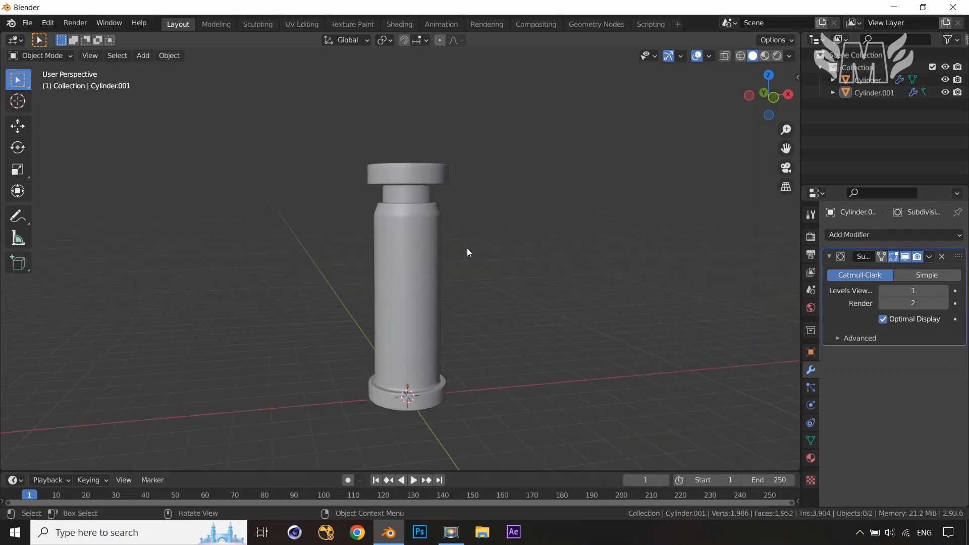
scroll(468, 252, "up", 2)
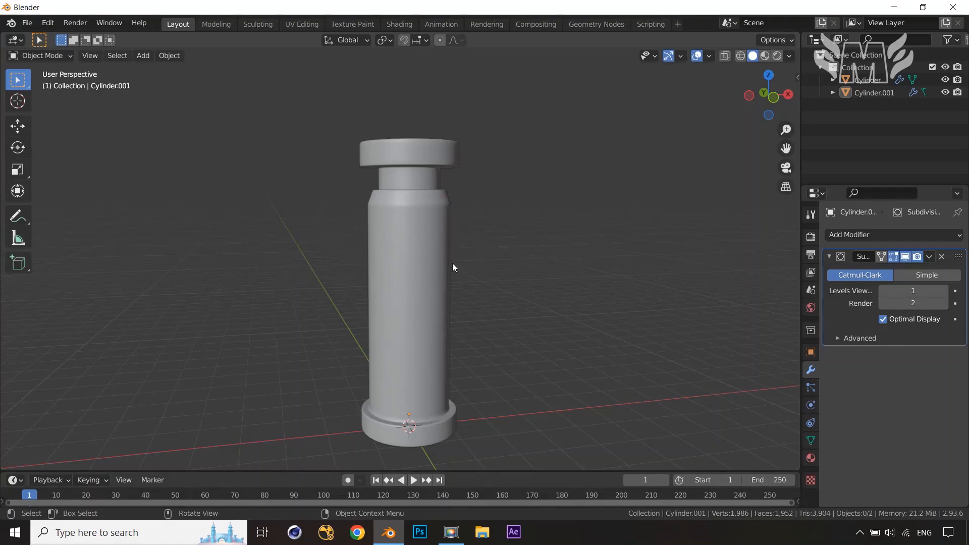
left_click(408, 281)
key("Tab")
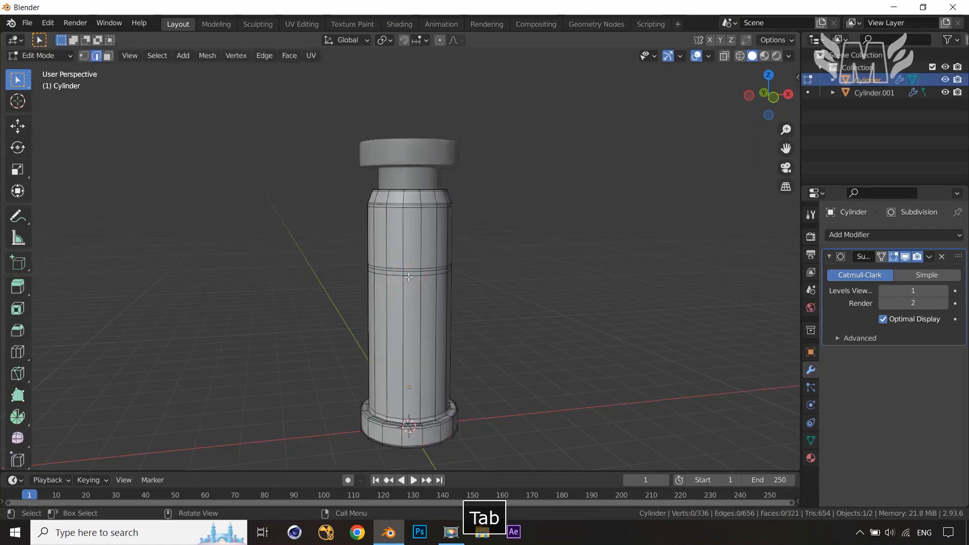
scroll(447, 279, "up", 2)
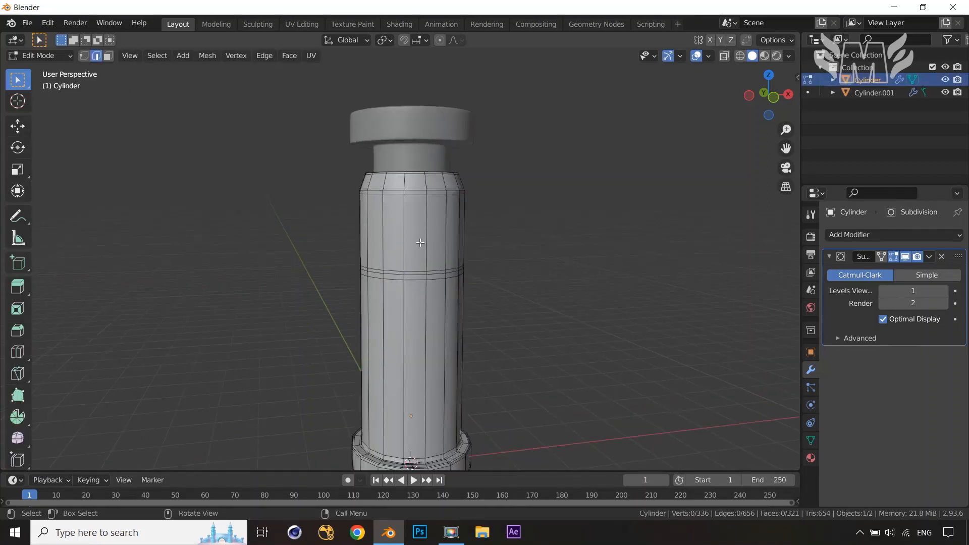
left_click(810, 440)
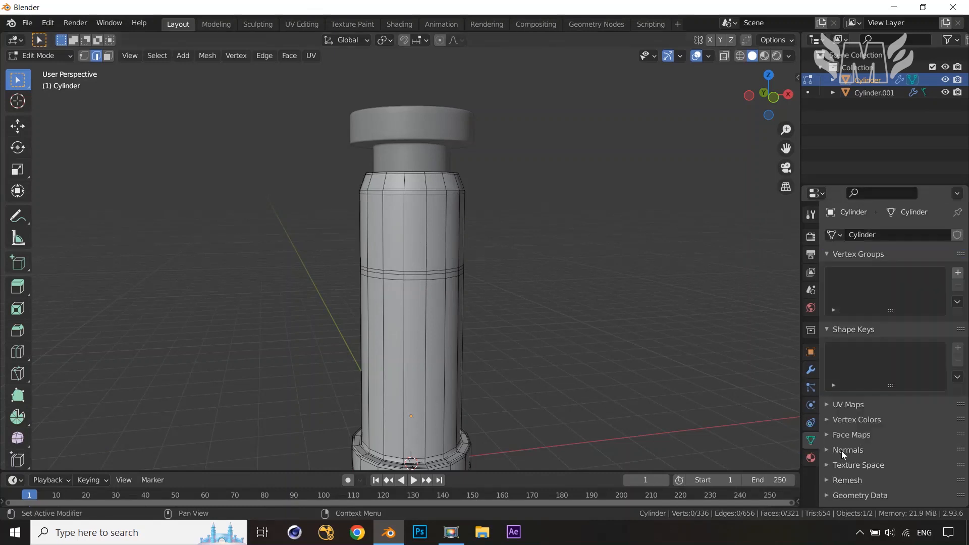
left_click(830, 450)
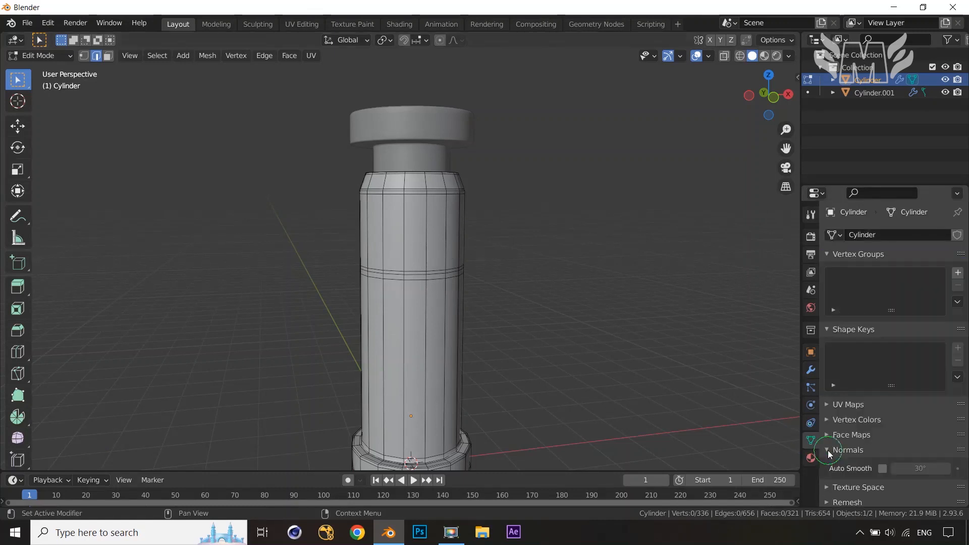
left_click(882, 469)
key("Tab")
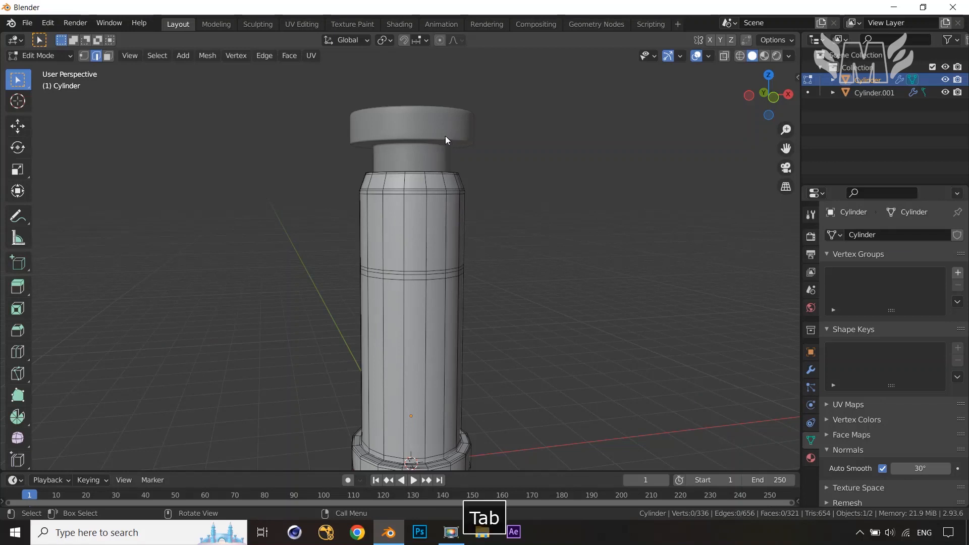
Select the cap piece and enable Auto Smooth in its normals settings
left_click(445, 135)
left_click(882, 469)
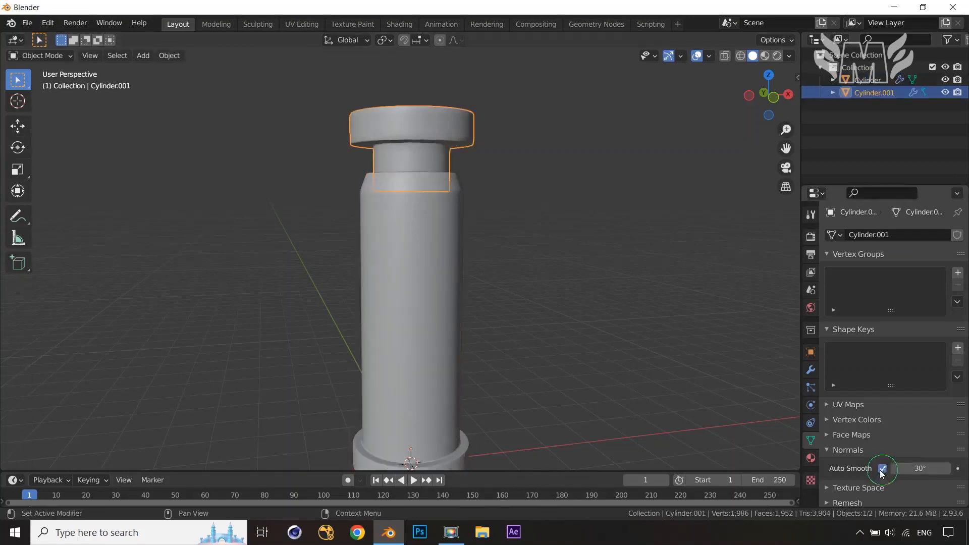
Select the column body and, in Edit Mode, add a loop cut in its upper part and bevel it into a band about 0.48 m wide
key("Tab")
key("Tab")
left_click(439, 308)
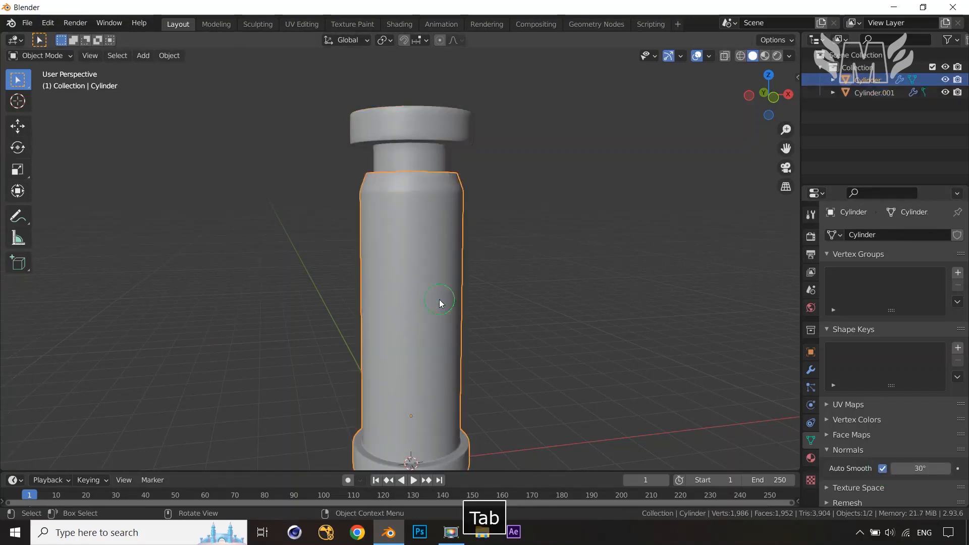
key("Tab")
scroll(563, 292, "up", 2)
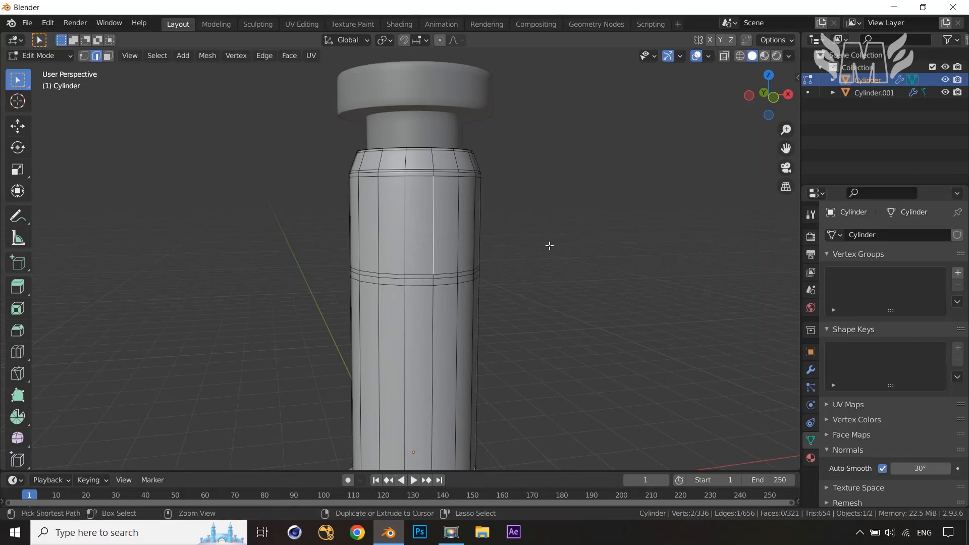
key("ctrl+r")
left_click(484, 233)
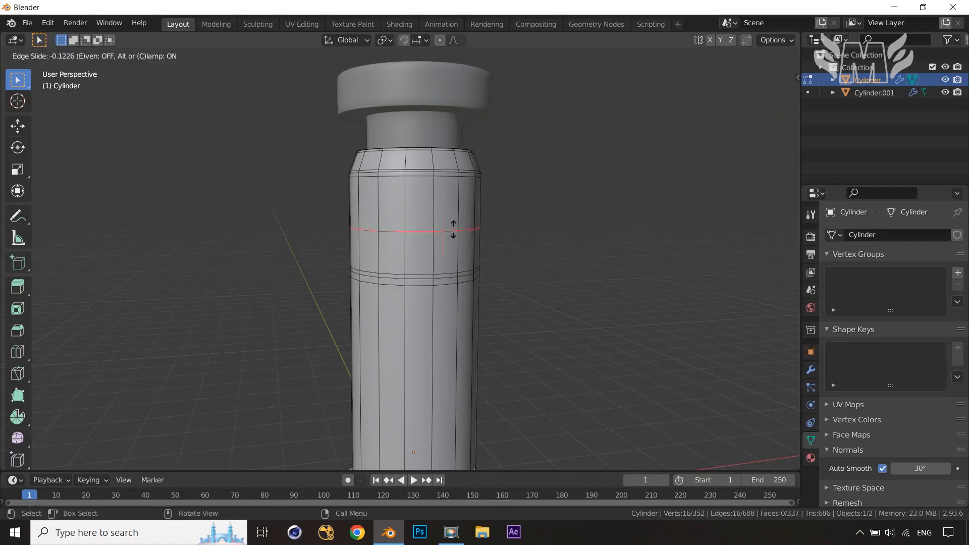
right_click(453, 228)
key("ctrl+b")
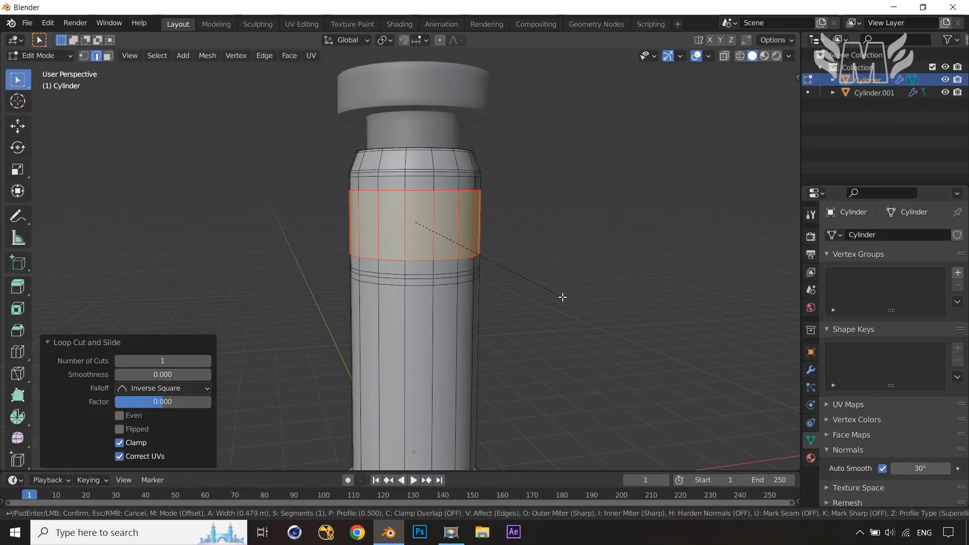
left_click(563, 297)
Select the beveled band's face loop and apply Checker Deselect to keep alternating faces
key("alt+a")
scroll(563, 296, "up", 3)
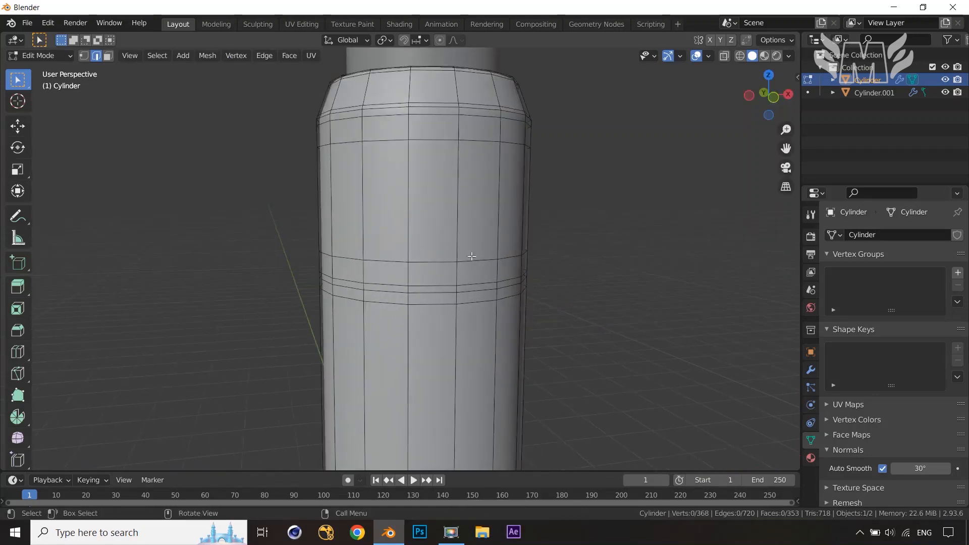
key("3")
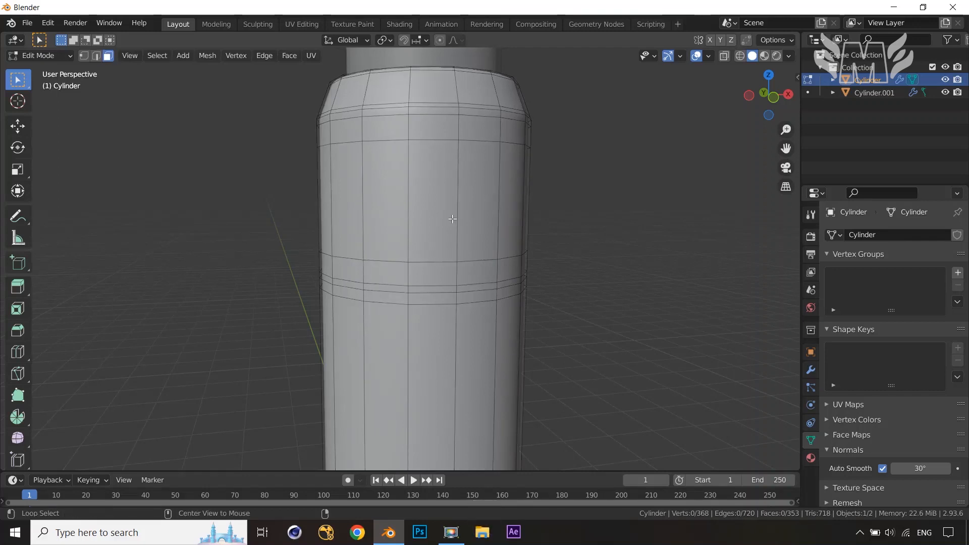
left_click(452, 218, "alt")
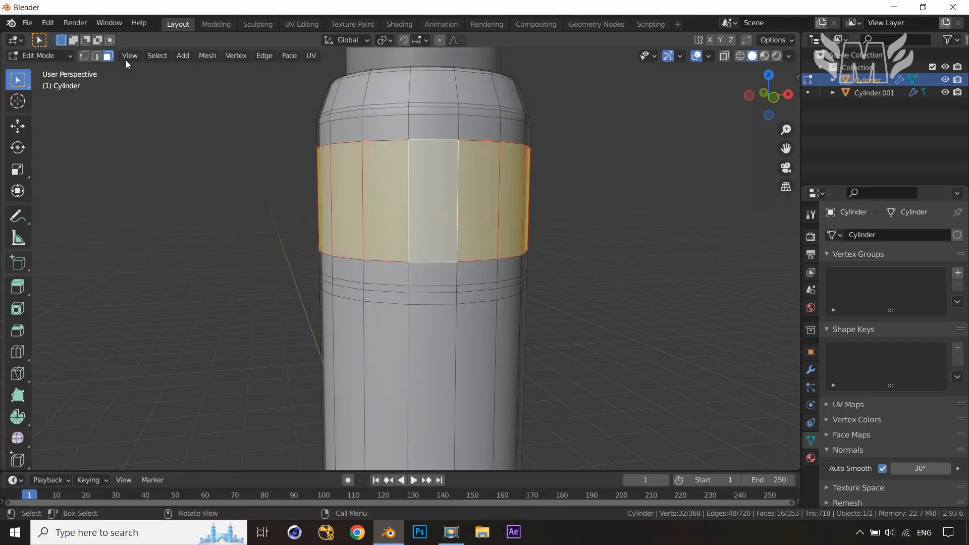
left_click(148, 60)
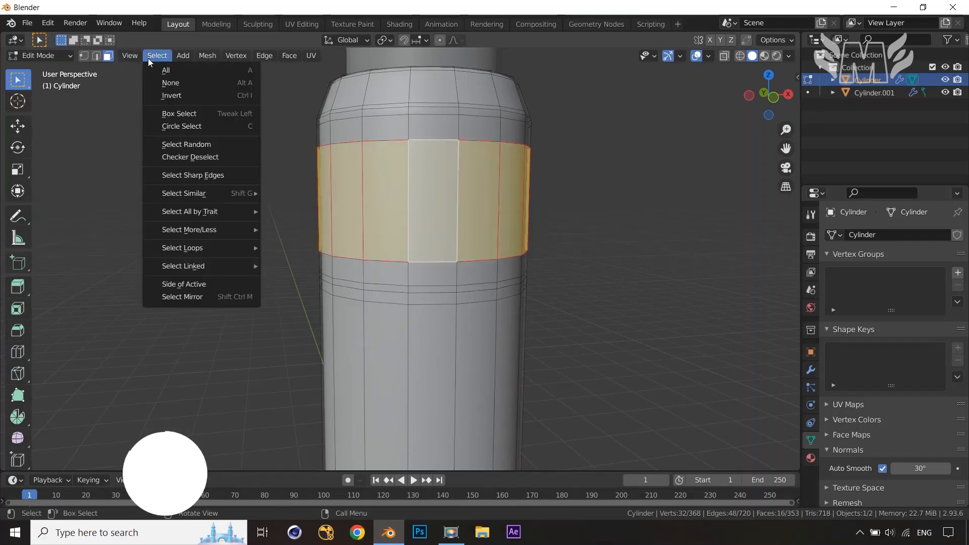
left_click(183, 158)
Inset the alternating band faces about 0.05 m
scroll(548, 235, "down", 2)
middle_click_drag(567, 233, 533, 241)
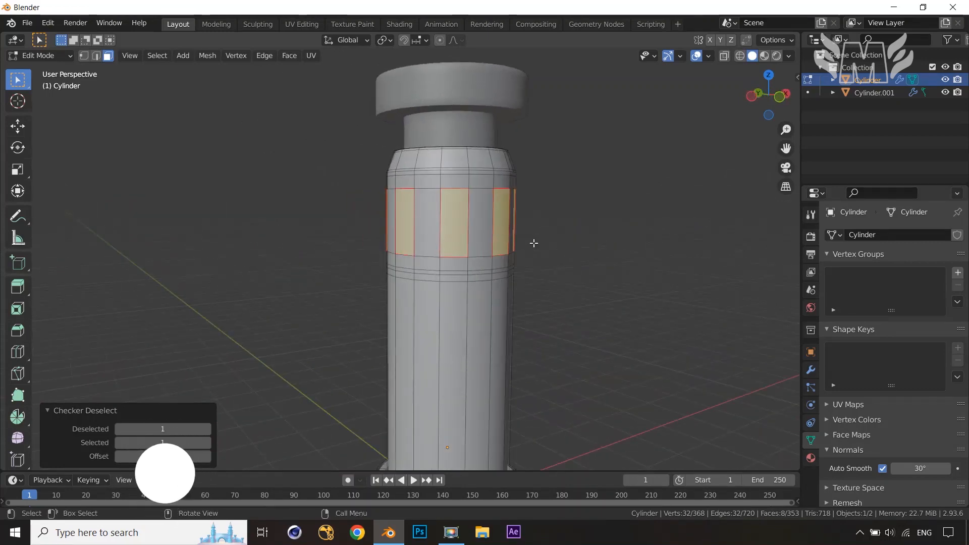
scroll(536, 241, "up", 2)
middle_click_drag(593, 236, 621, 238)
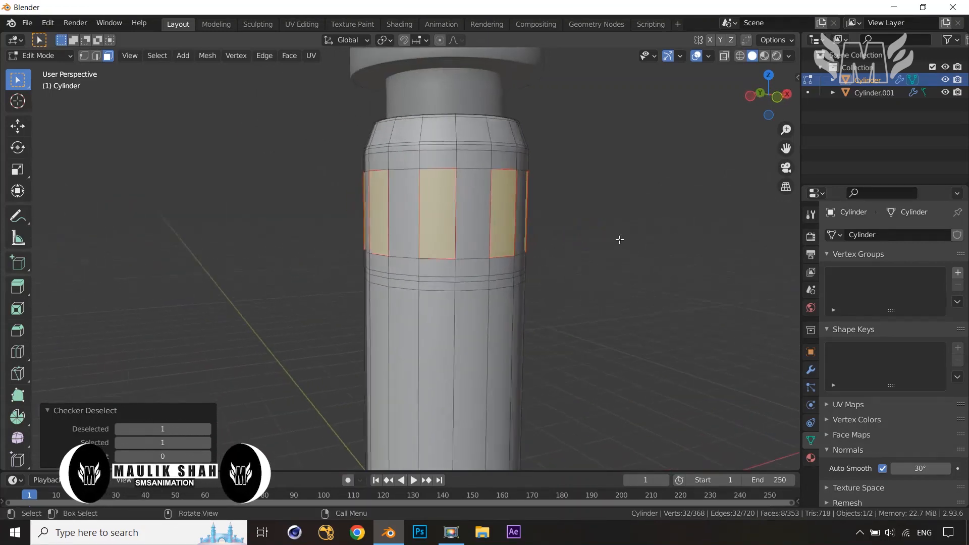
key("i")
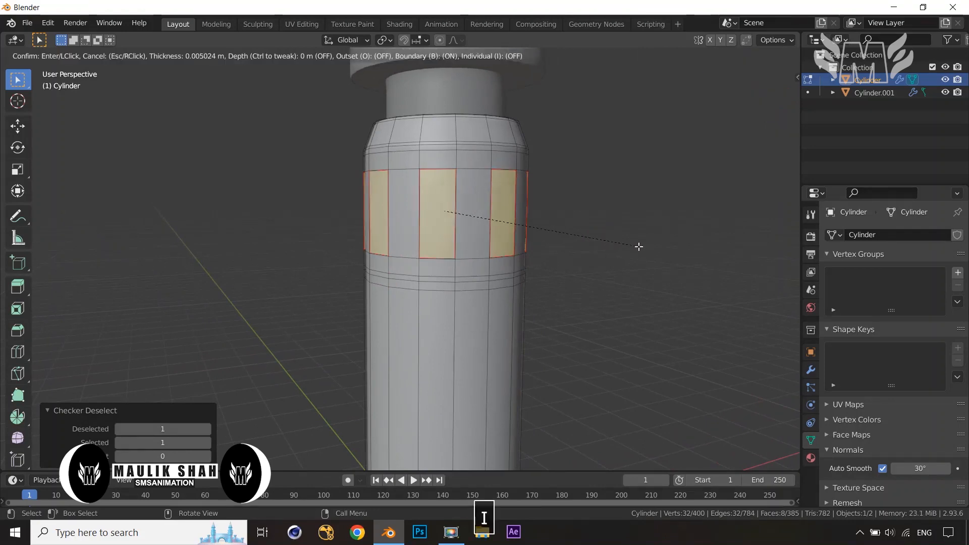
left_click(636, 246)
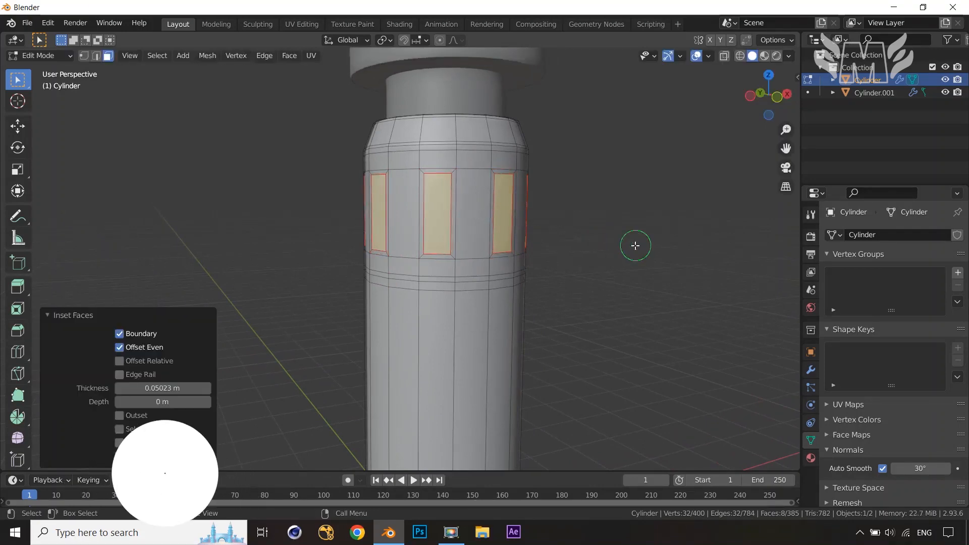
Extrude the inset faces inward along normals about 0.07 m and inset them again about 0.044 m
key("alt+e")
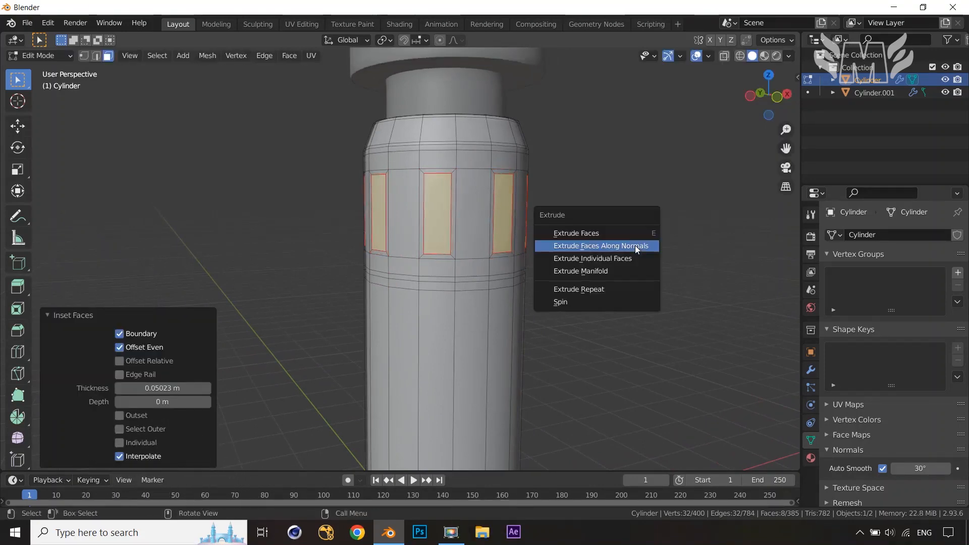
left_click(635, 246)
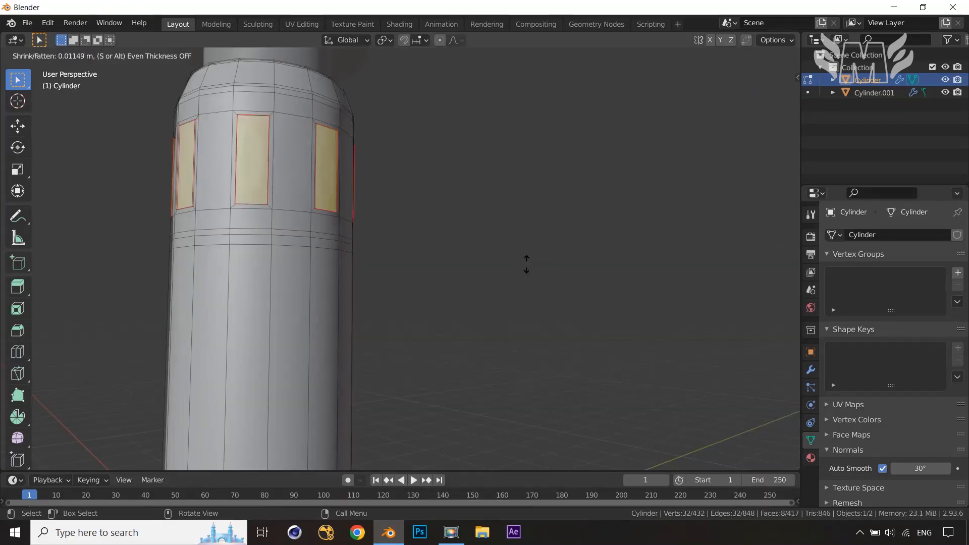
left_click(529, 268)
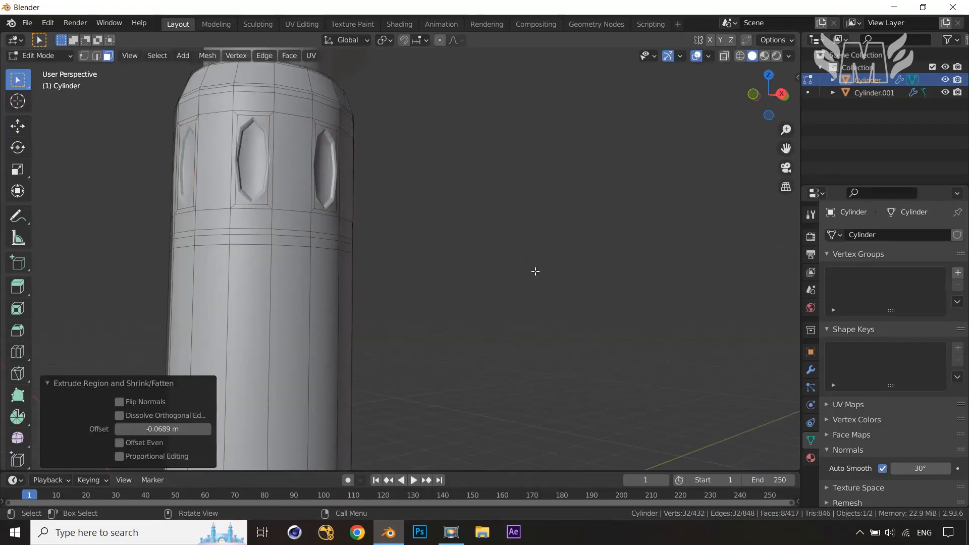
key("i")
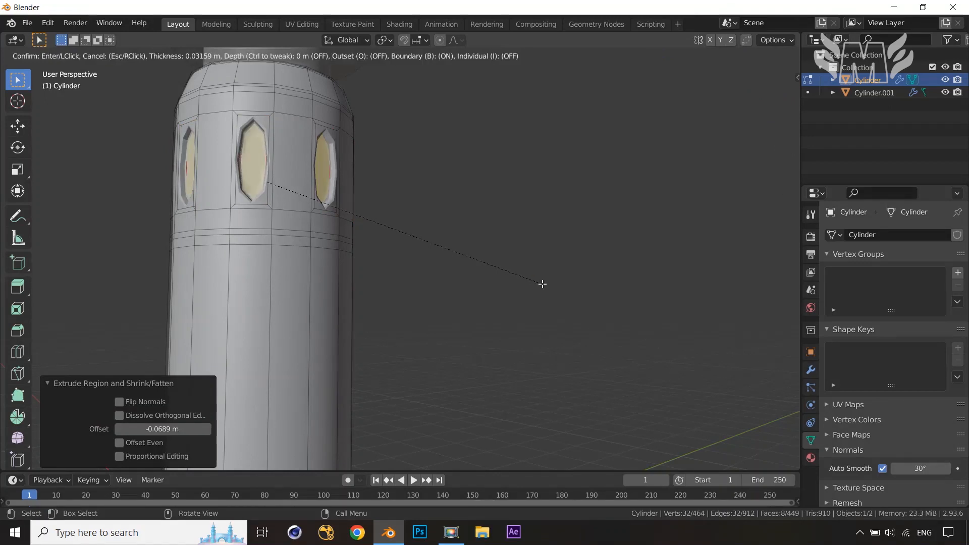
left_click(541, 284)
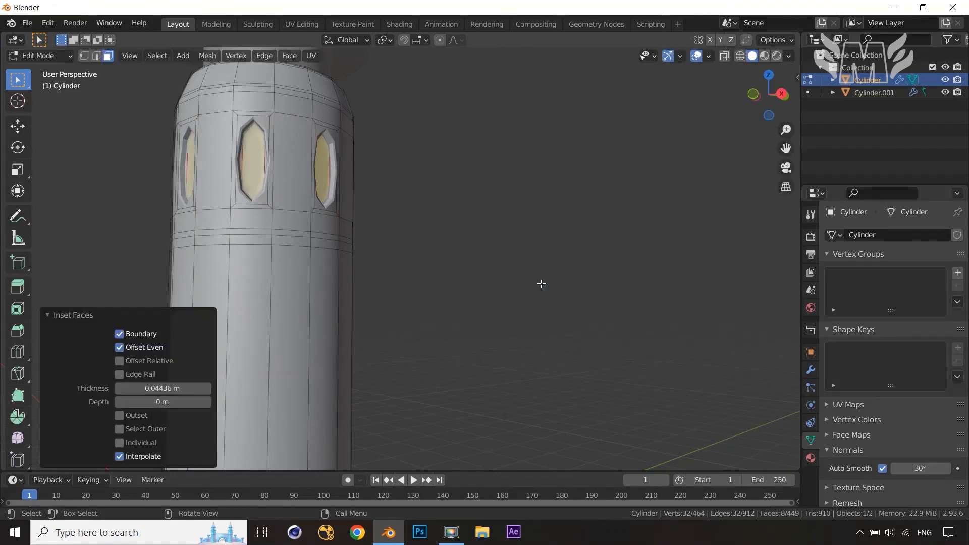
Add a loop cut through the window band and bevel it 0.436 m wide
key("ctrl+r")
left_click(296, 168)
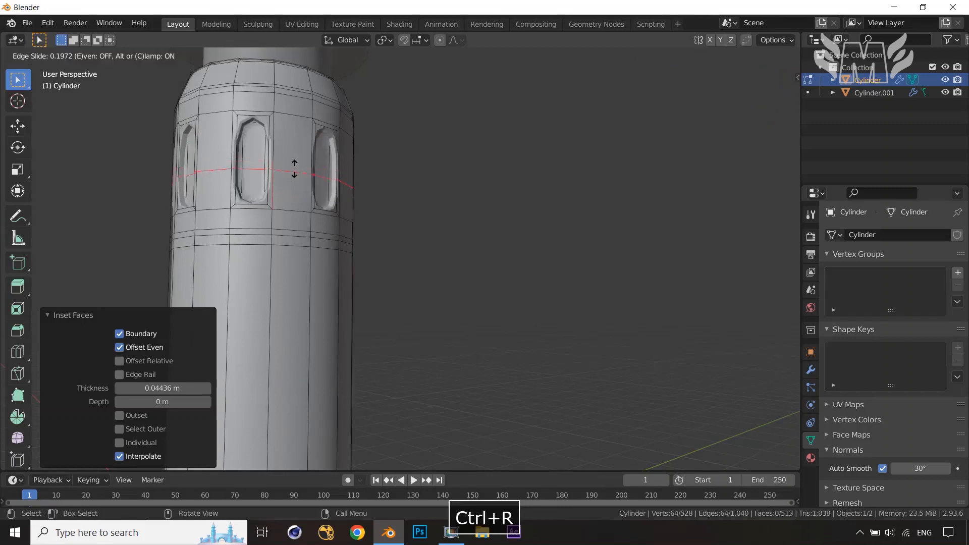
right_click(359, 163)
key("ctrl+b")
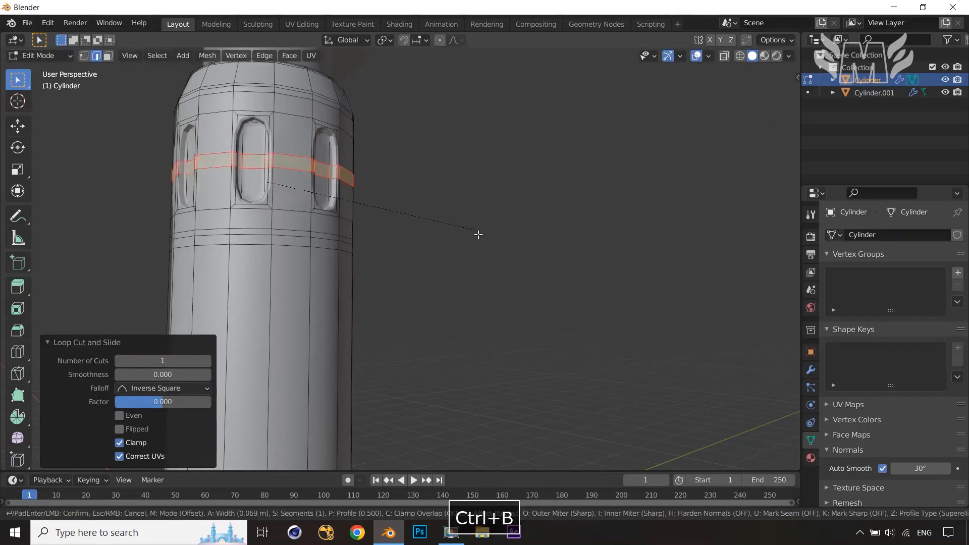
left_click(495, 275)
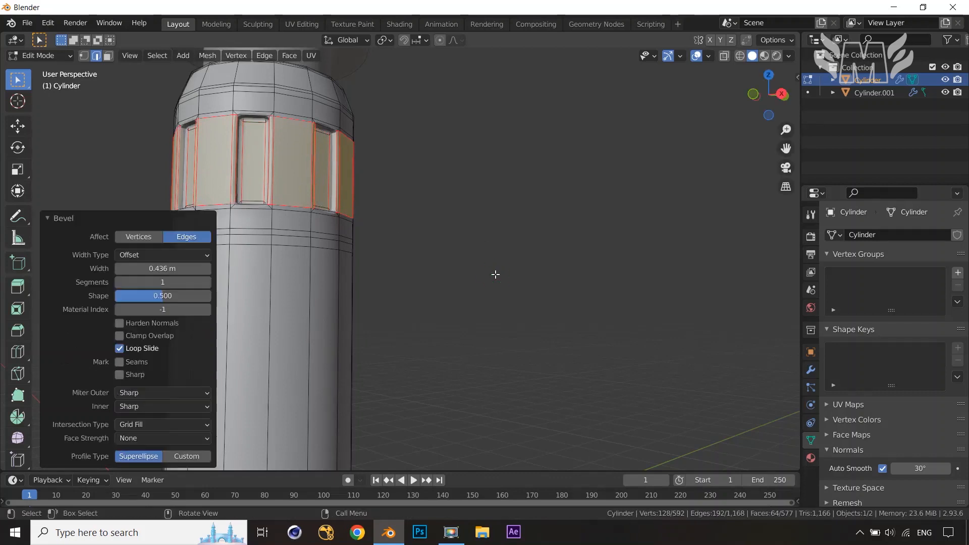
Edge-slide the loop just below the window band up toward it with a factor of 0.778
key("Tab")
middle_click_drag(495, 274, 432, 298)
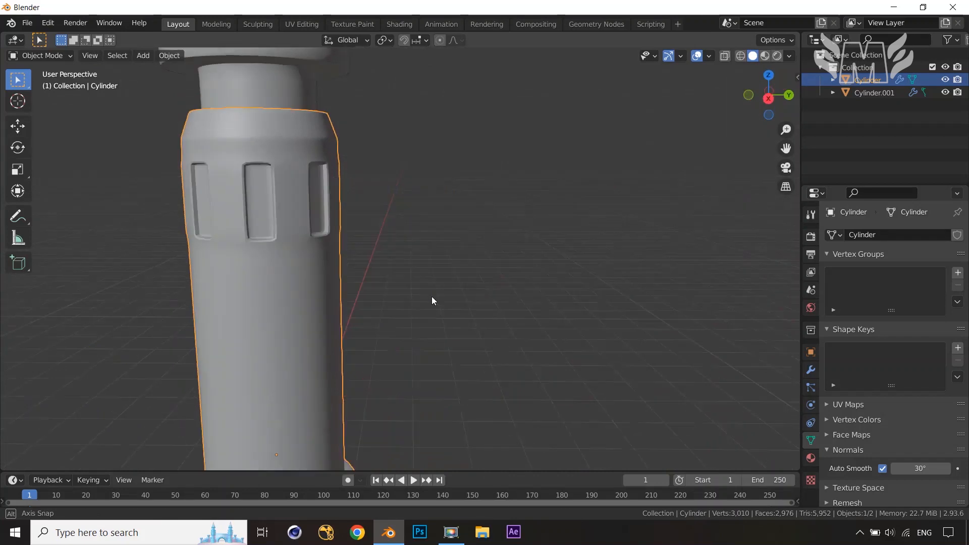
key("Tab")
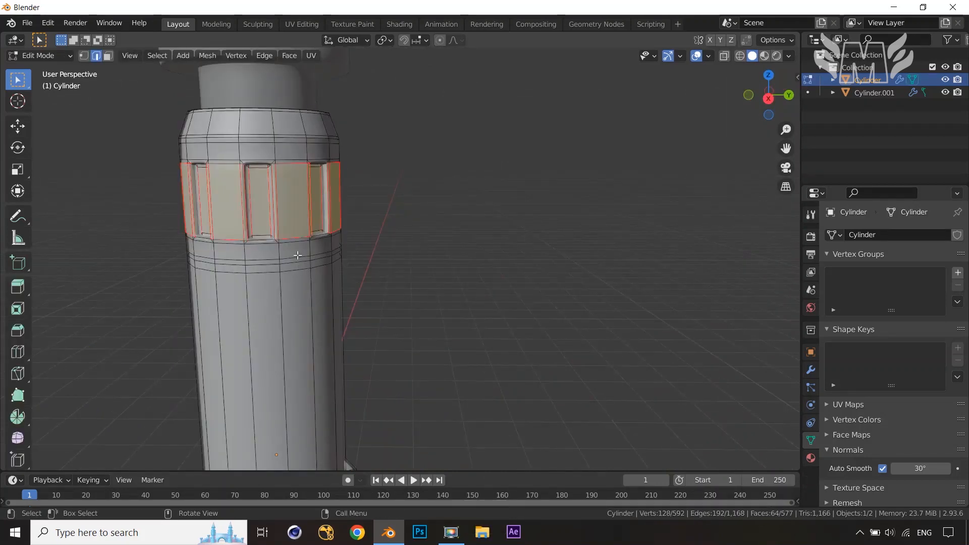
scroll(298, 255, "up", 3)
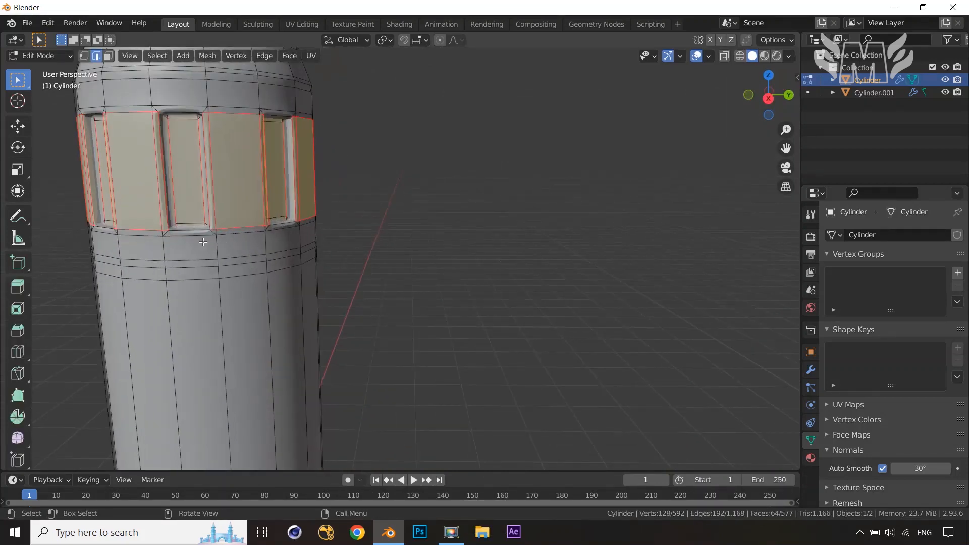
left_click(228, 258, "alt")
key("g")
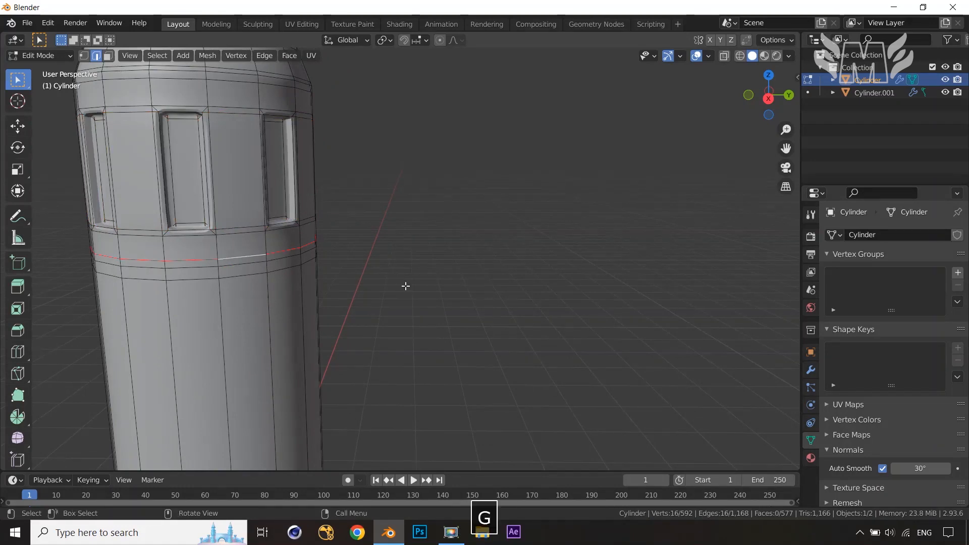
key("g")
left_click(405, 275)
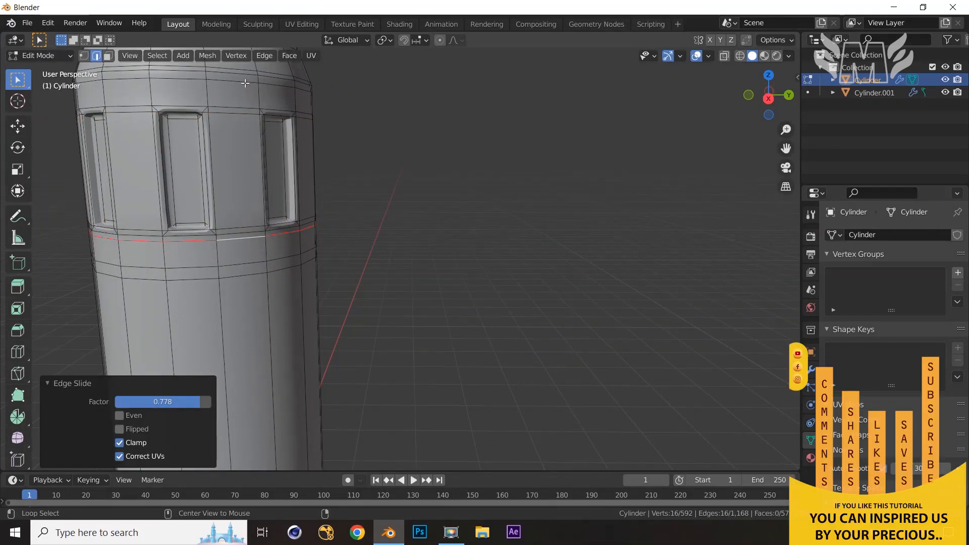
Add a loop cut above the window band, slide it to a factor of -0.625, and leave Edit Mode
key("ctrl+r")
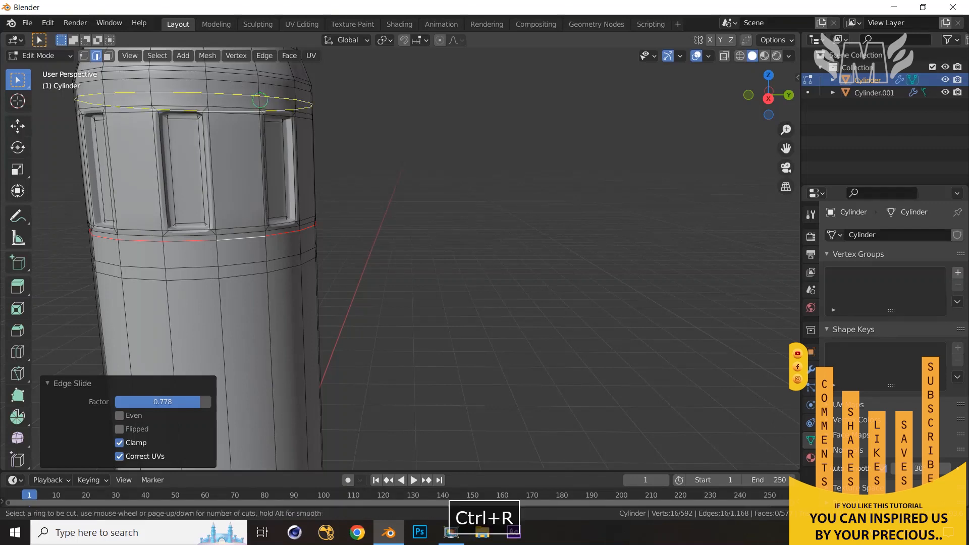
left_click(260, 100)
left_click(263, 108)
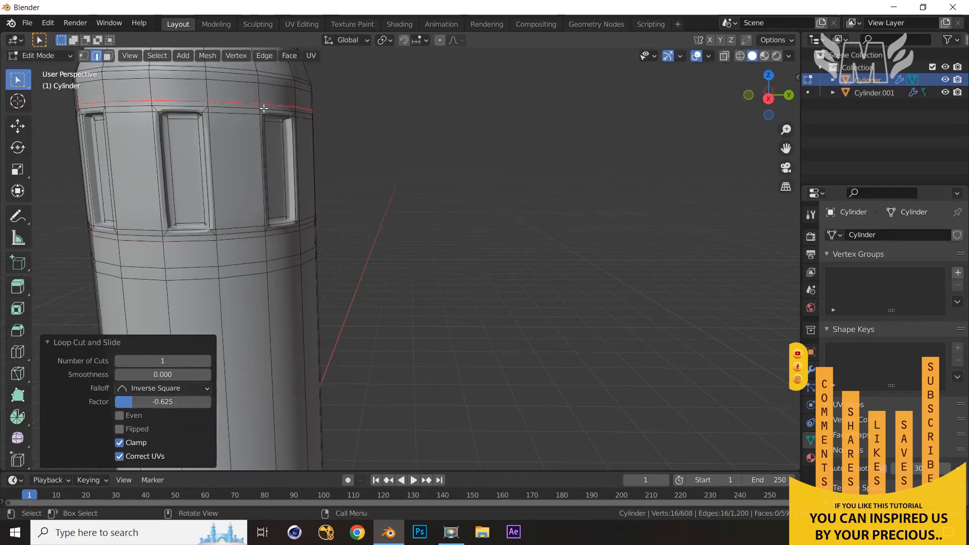
key("Tab")
Zoom out and orbit to inspect the whole column
scroll(489, 249, "down", 3)
middle_click_drag(412, 219, 553, 302)
scroll(395, 259, "down", 2)
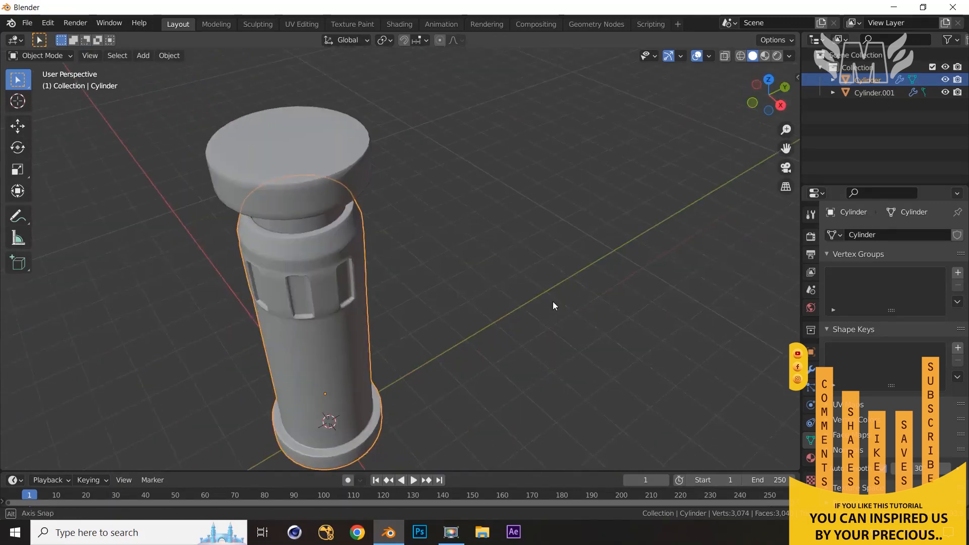
scroll(545, 318, "down", 3)
left_click(538, 332)
middle_click_drag(543, 339, 354, 156)
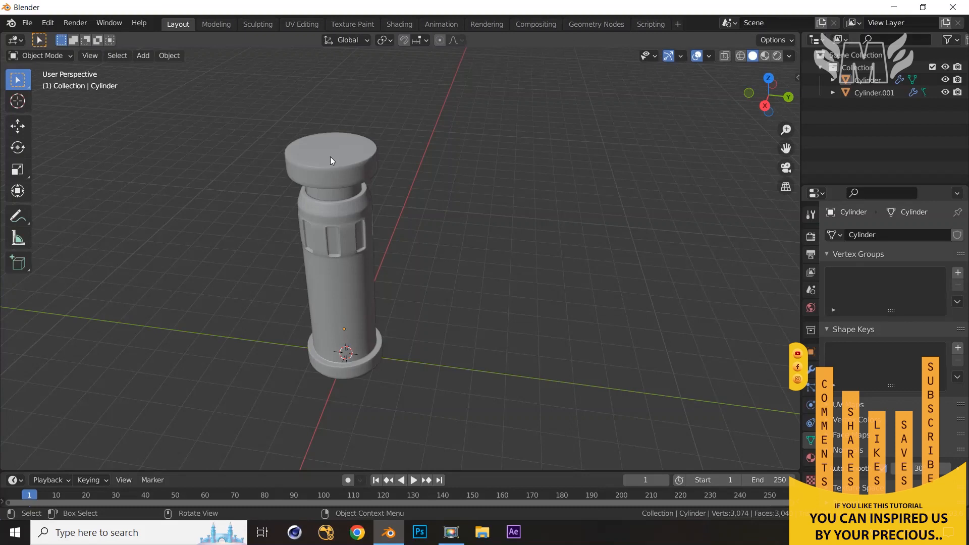
middle_click_drag(353, 190, 444, 275)
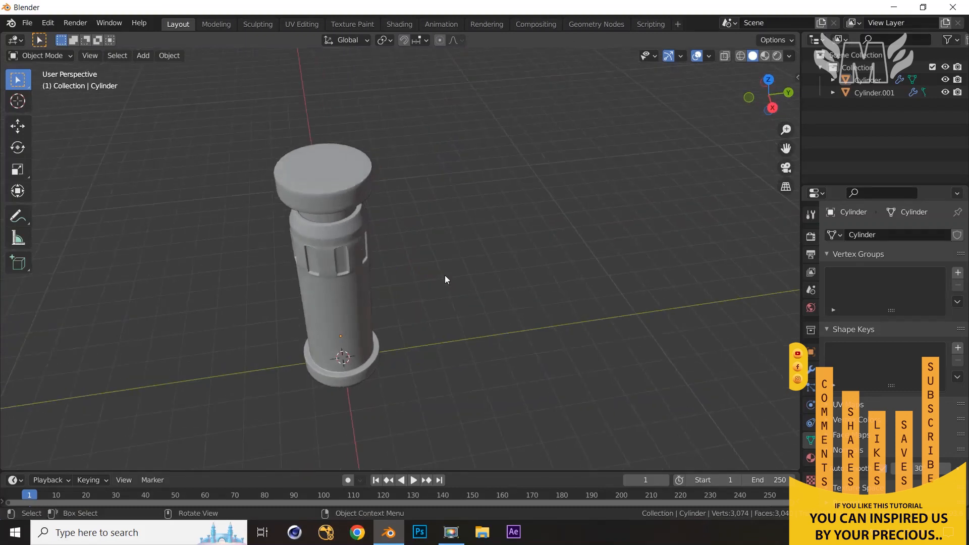
Select the cap piece's top face in Edit Mode and snap the 3D cursor to it
key("Tab")
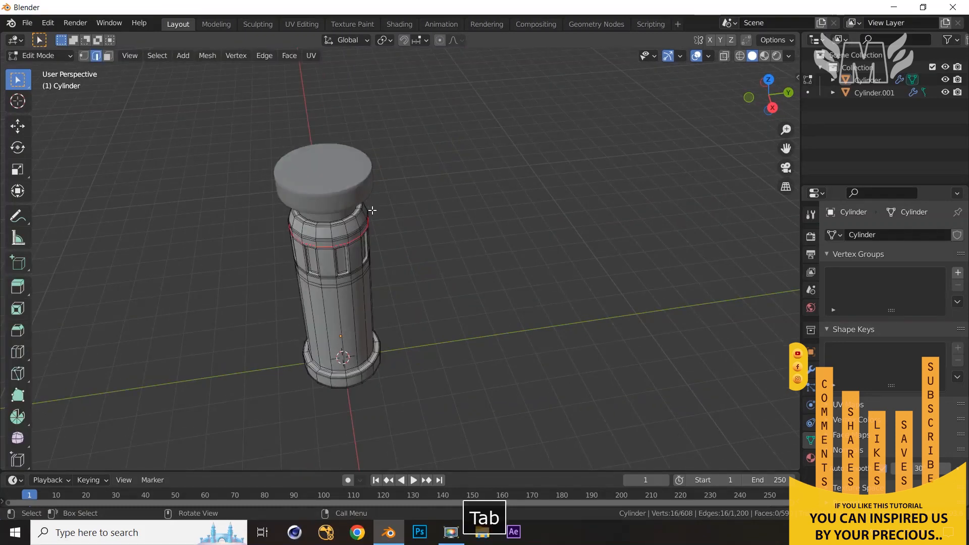
key("Tab")
left_click(335, 172)
key("Tab")
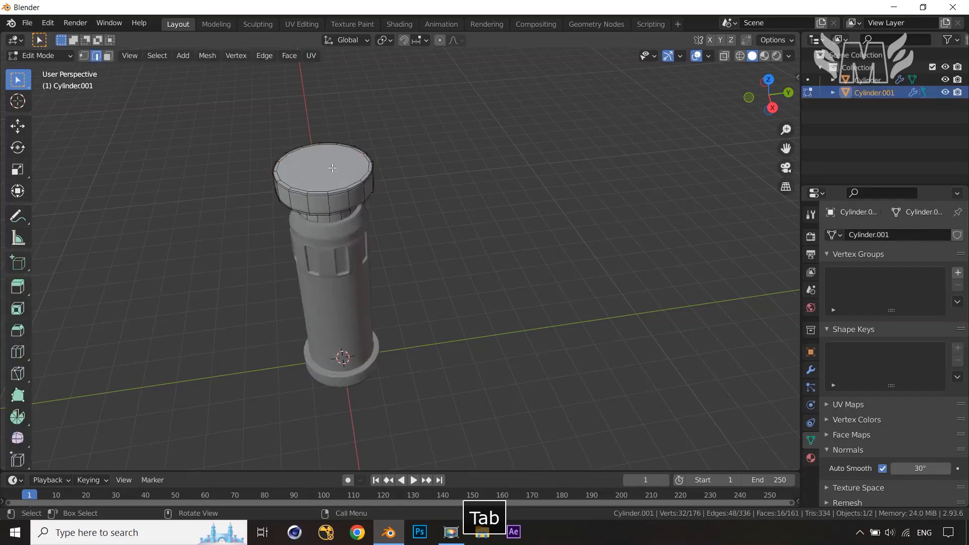
key("3")
left_click(332, 167)
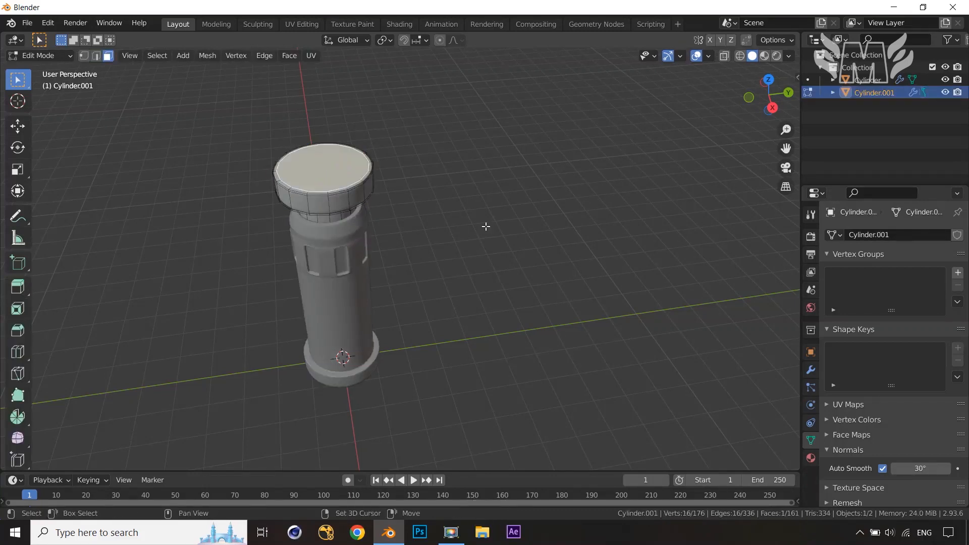
key("shift+s")
left_click(480, 301)
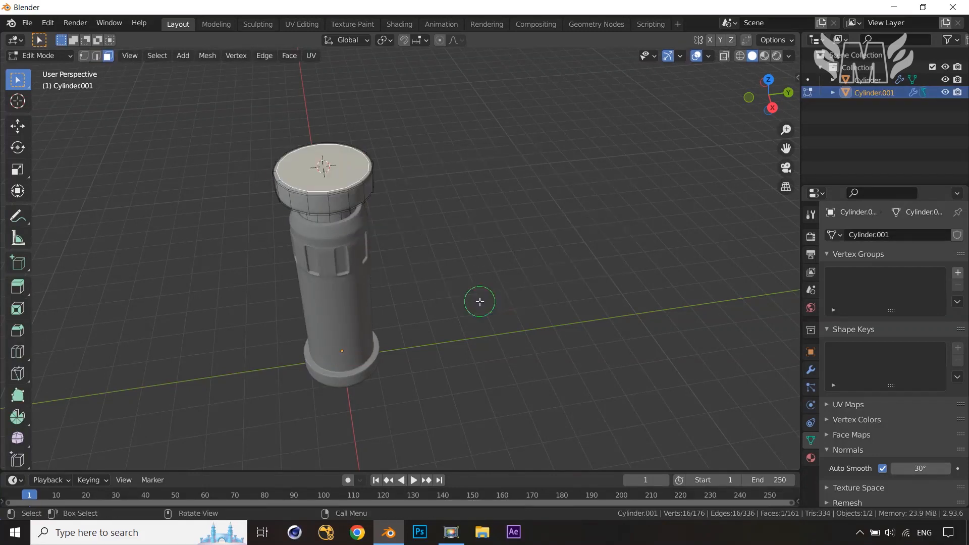
Add a 16-vertex cylinder at the 3D cursor on the cap and scale it to 0.334
key("shift+a")
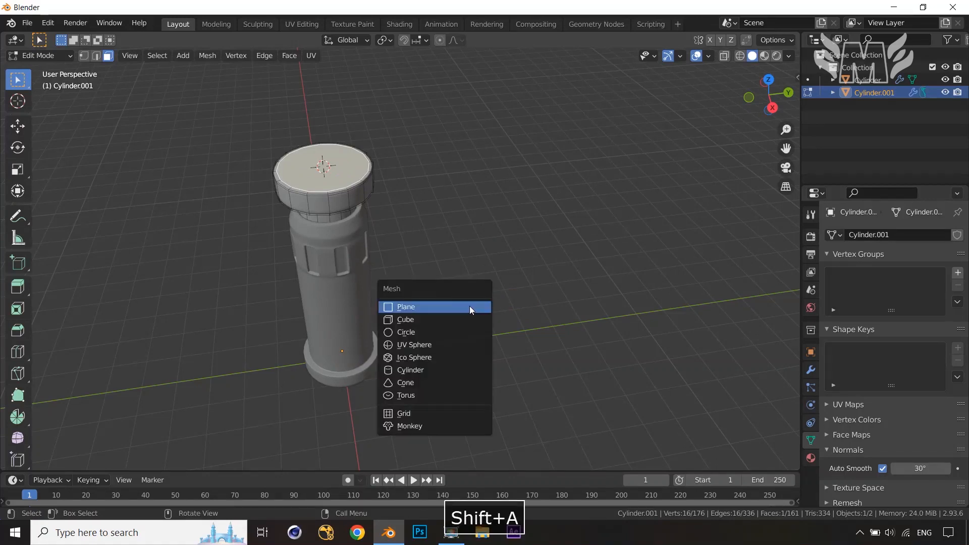
left_click(443, 373)
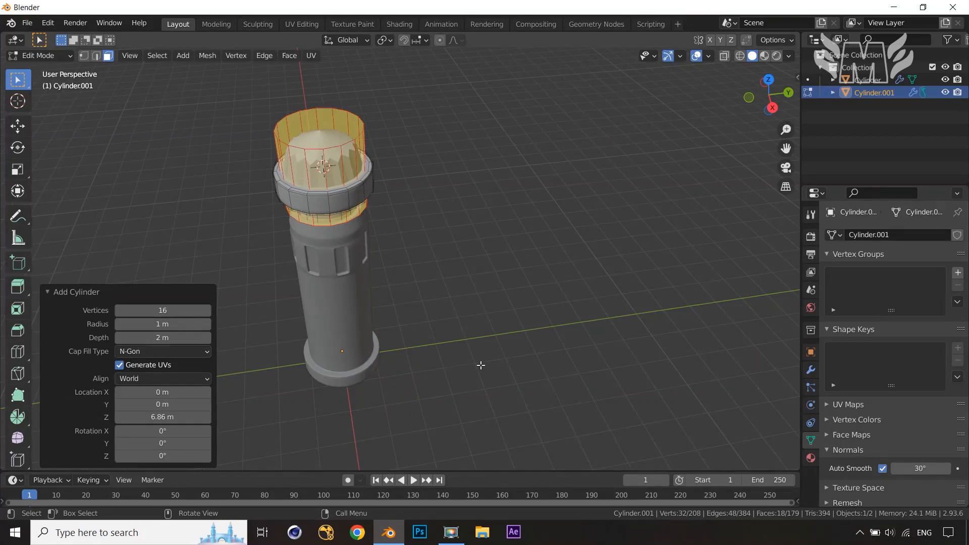
key("s")
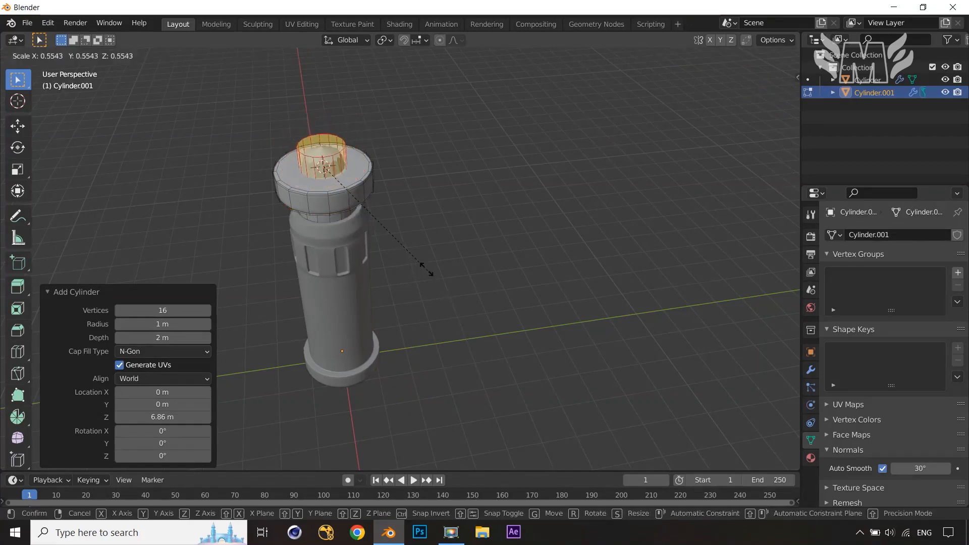
left_click(386, 230)
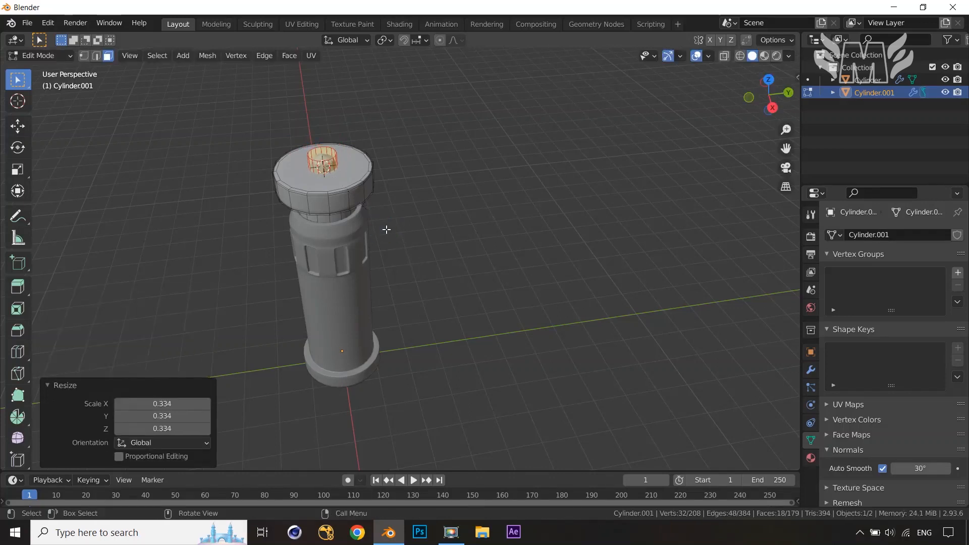
Move the new small cylinder up along Z by 0.58519 m above the cap
key("KP_1")
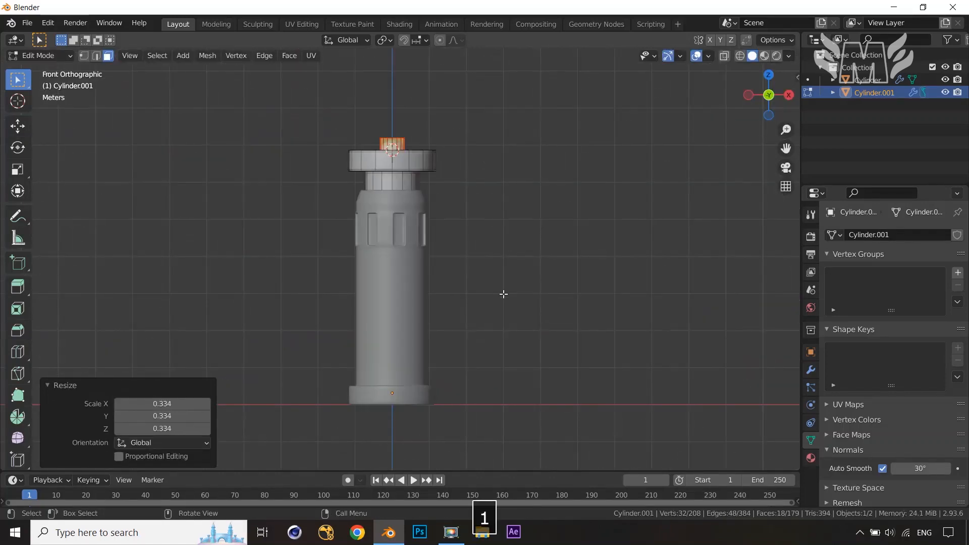
key("g")
key("z")
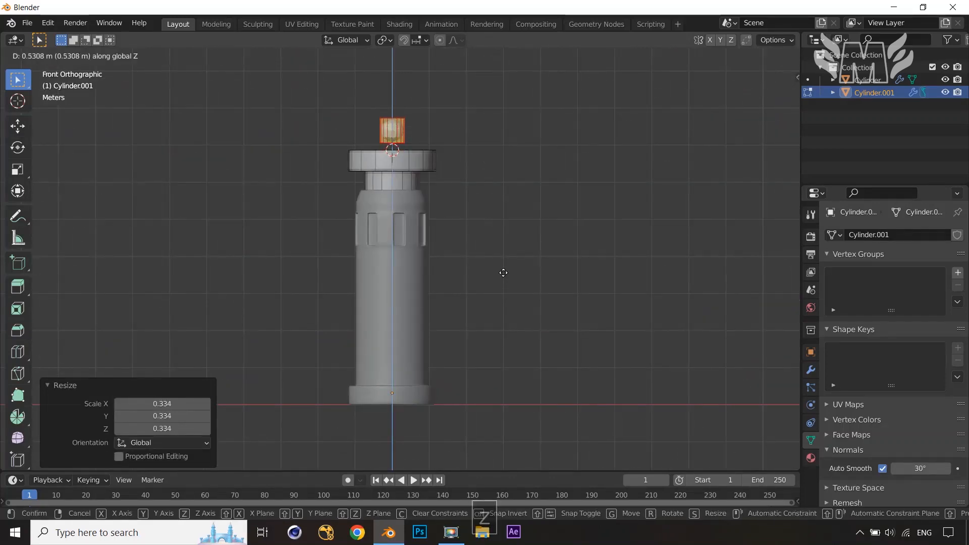
left_click(503, 272)
middle_click_drag(519, 317, 520, 346)
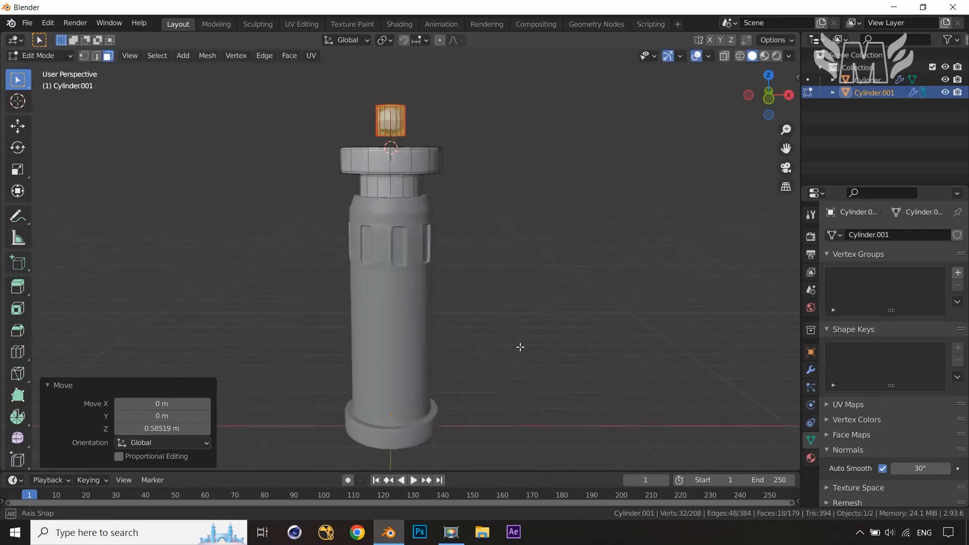
Add a centered loop cut around the middle of the small cylinder
scroll(520, 348, "up", 2)
middle_click_drag(542, 310, 539, 353, "shift")
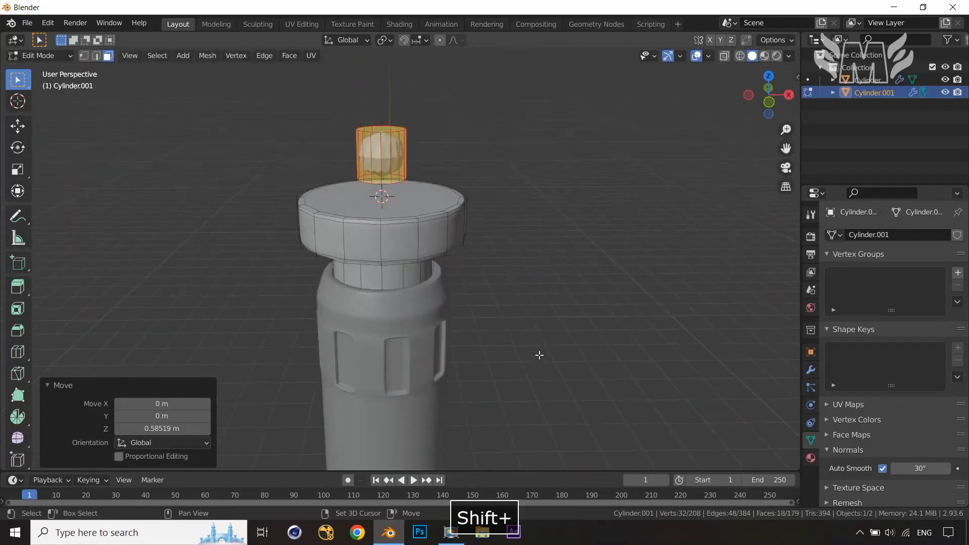
scroll(539, 352, "up", 2)
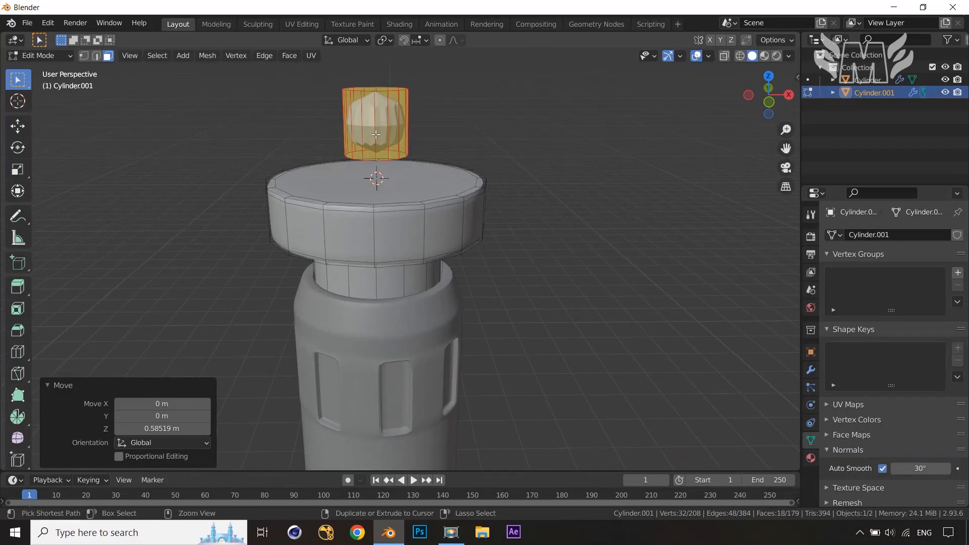
key("ctrl+r")
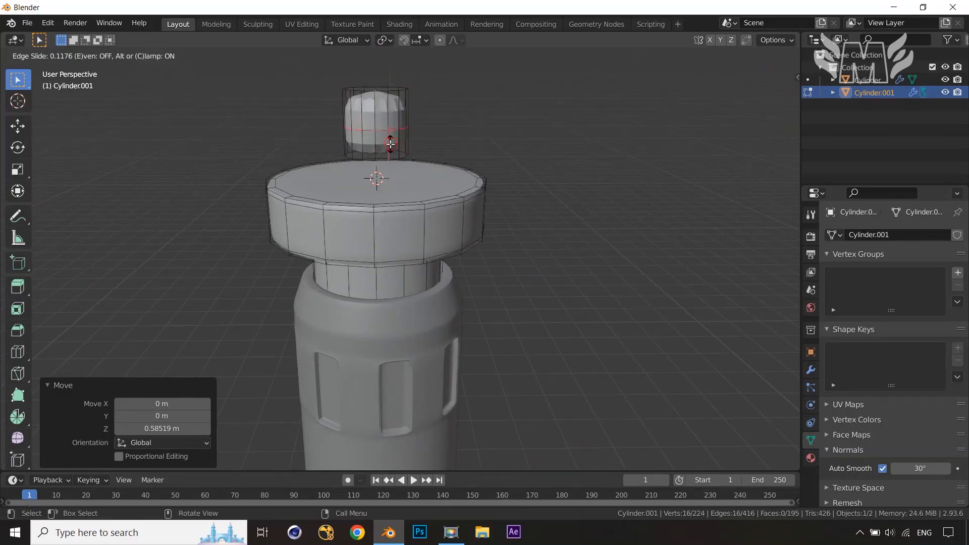
left_click(389, 138)
right_click(546, 254)
Bevel the new middle loop with a width of 0.316 m and leave Edit Mode
key("ctrl+b")
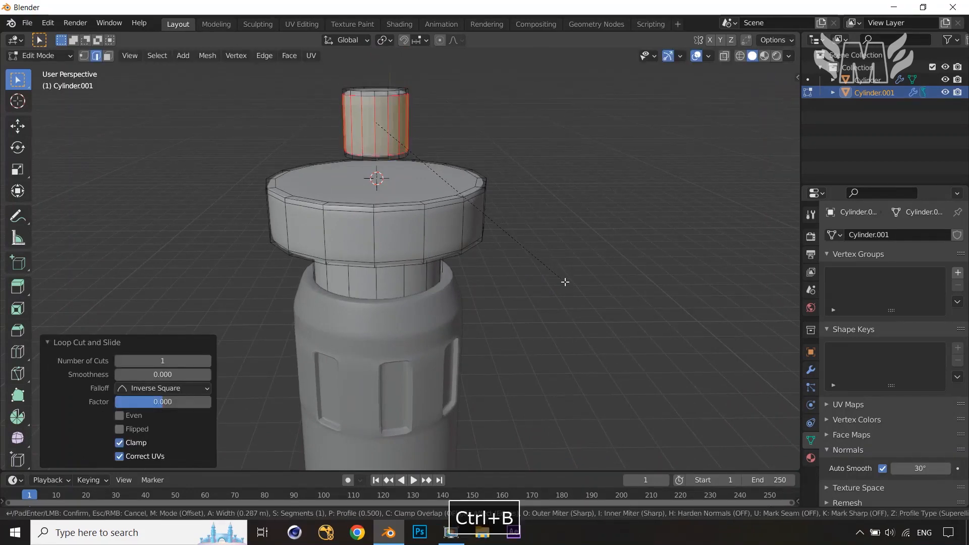
left_click(566, 284)
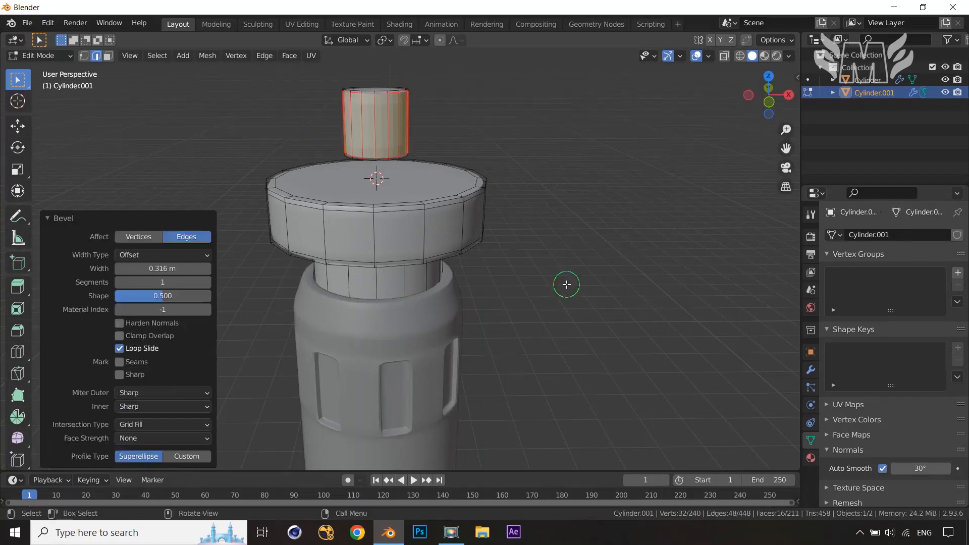
middle_click_drag(534, 270, 469, 265)
key("Tab")
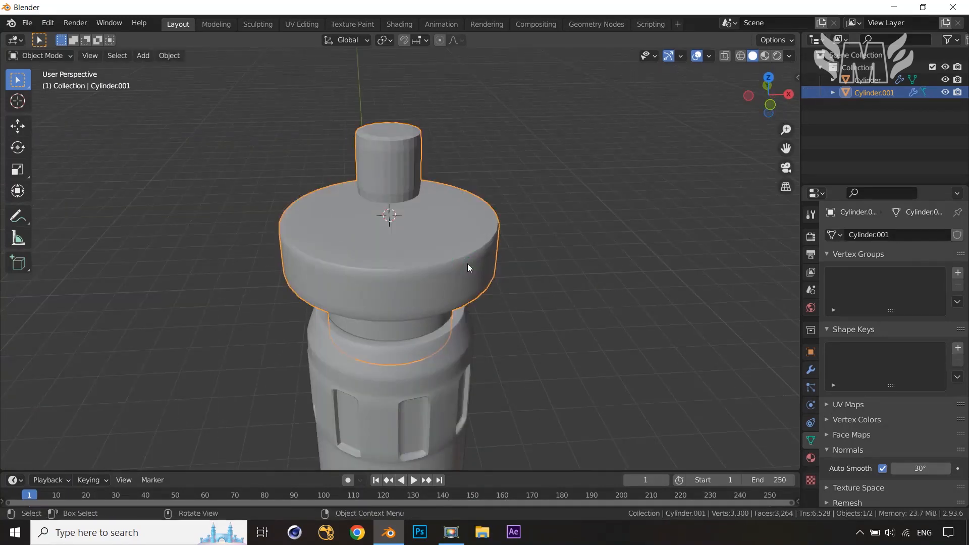
Separate the small cylinder's selected geometry into its own object
middle_click_drag(467, 263, 472, 248)
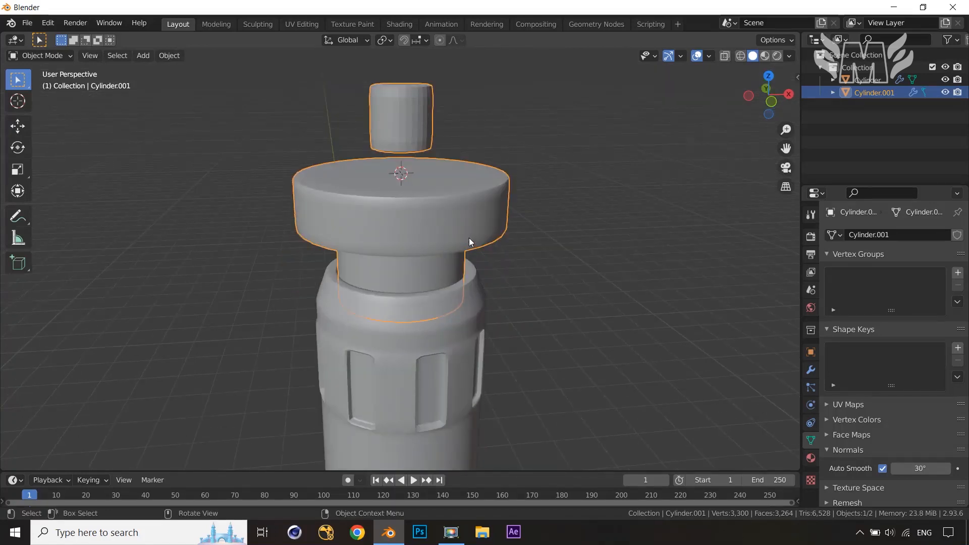
key("Tab")
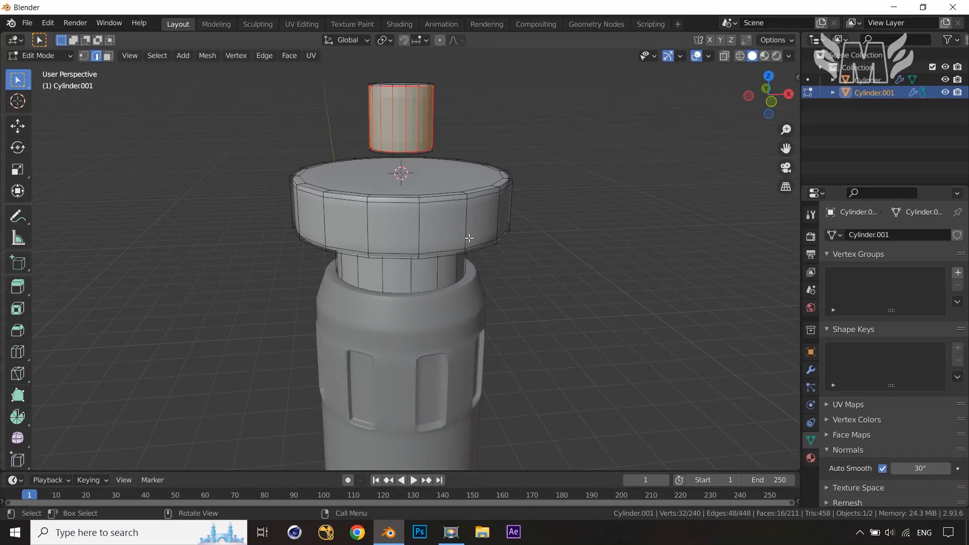
key("p")
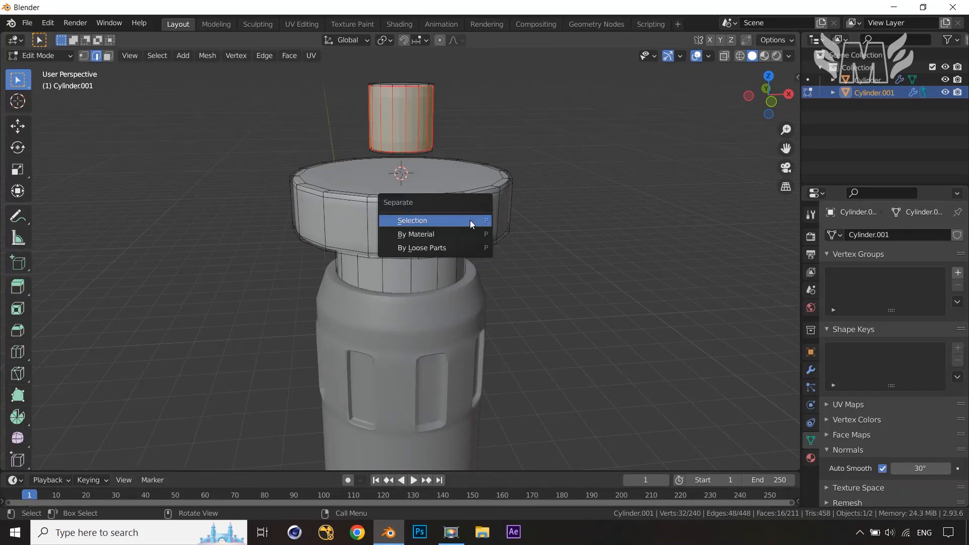
left_click(461, 248)
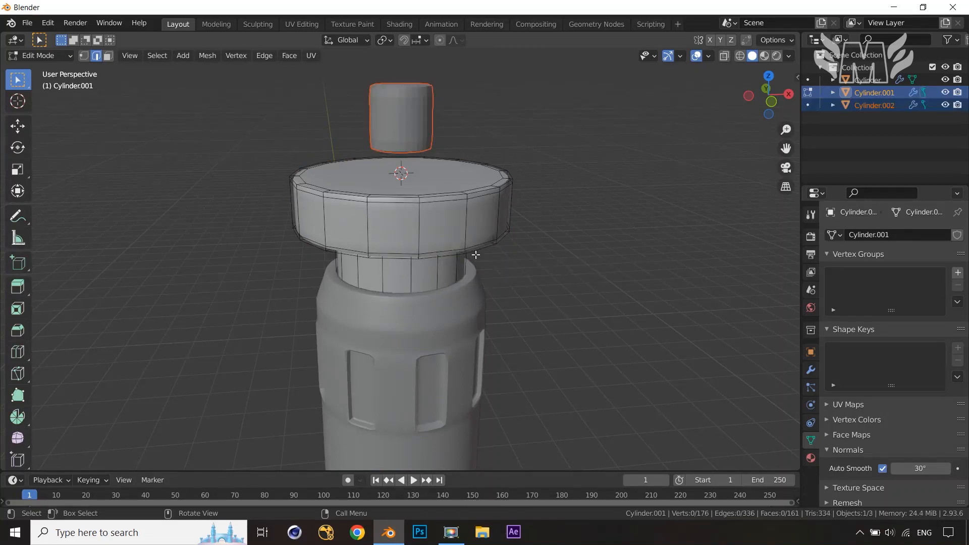
Select the separated small cylinder and inset its top face
key("Tab")
left_click(414, 130)
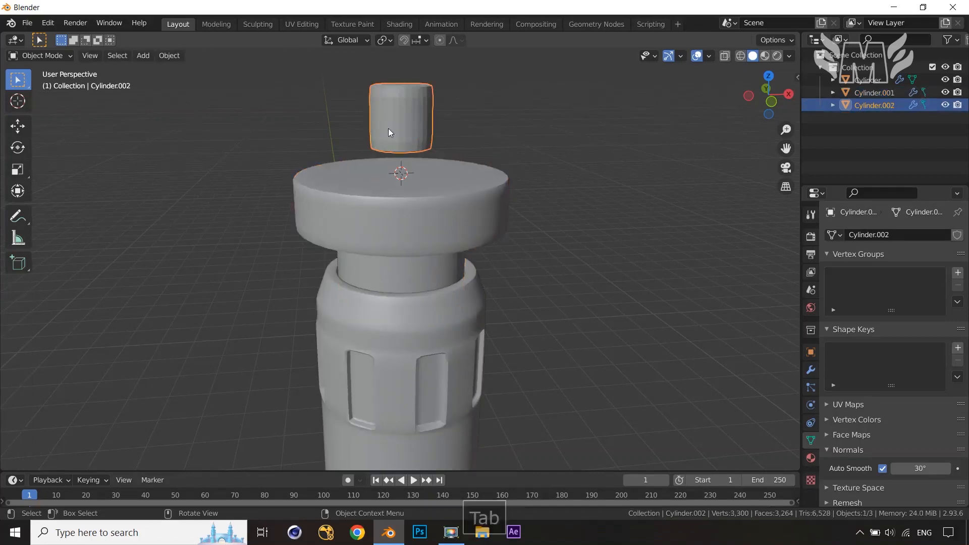
key("Tab")
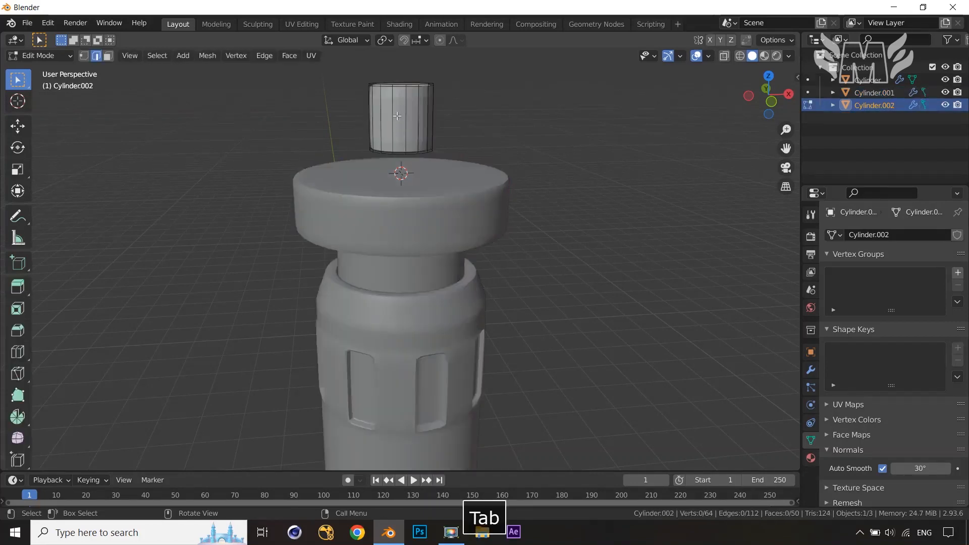
middle_click_drag(399, 144, 385, 223)
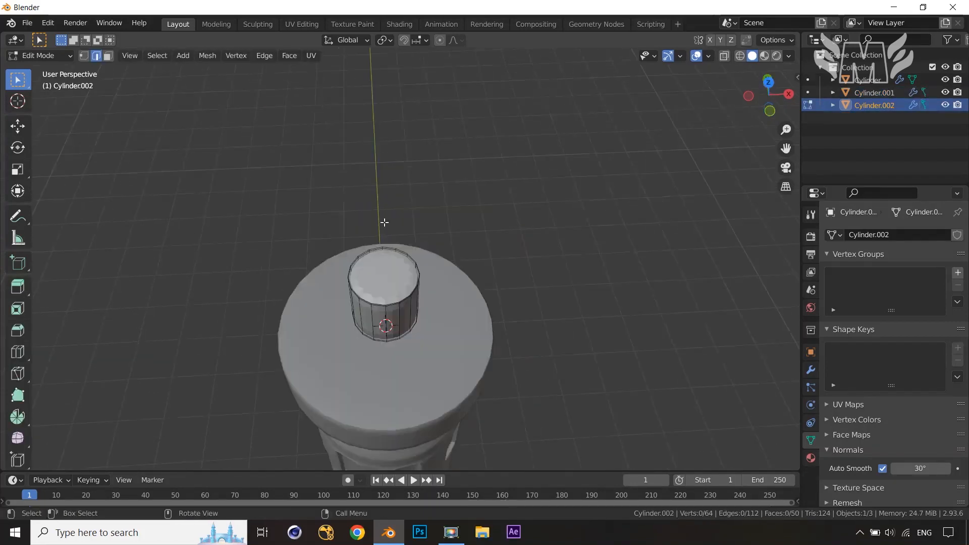
key("3")
left_click(381, 274)
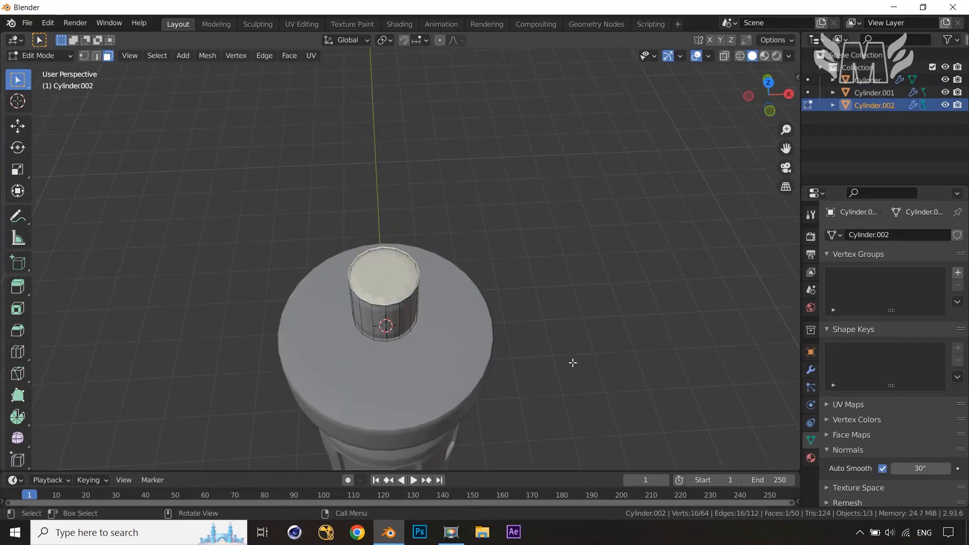
key("i")
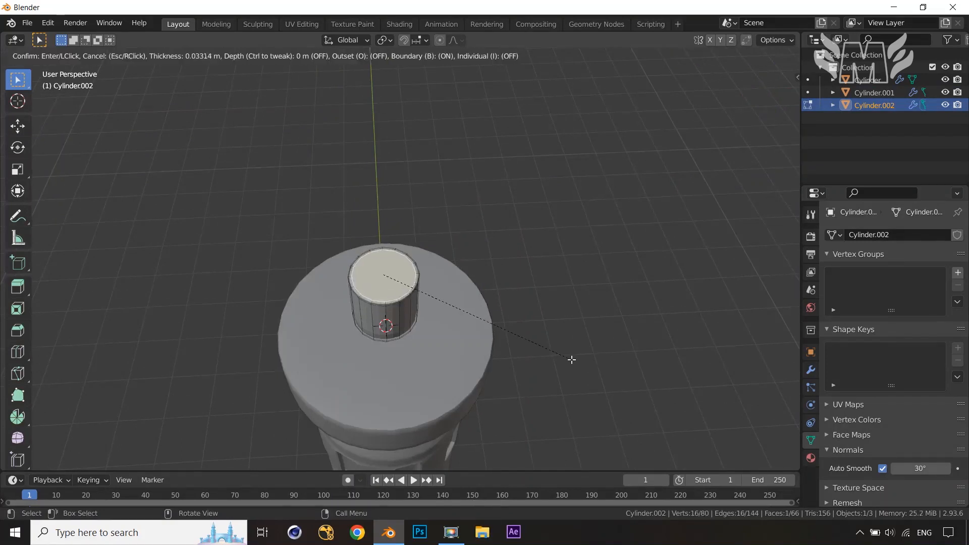
left_click(571, 359)
Hide the cap object to expose the underside of the small cylinder
key("Tab")
left_click(464, 390)
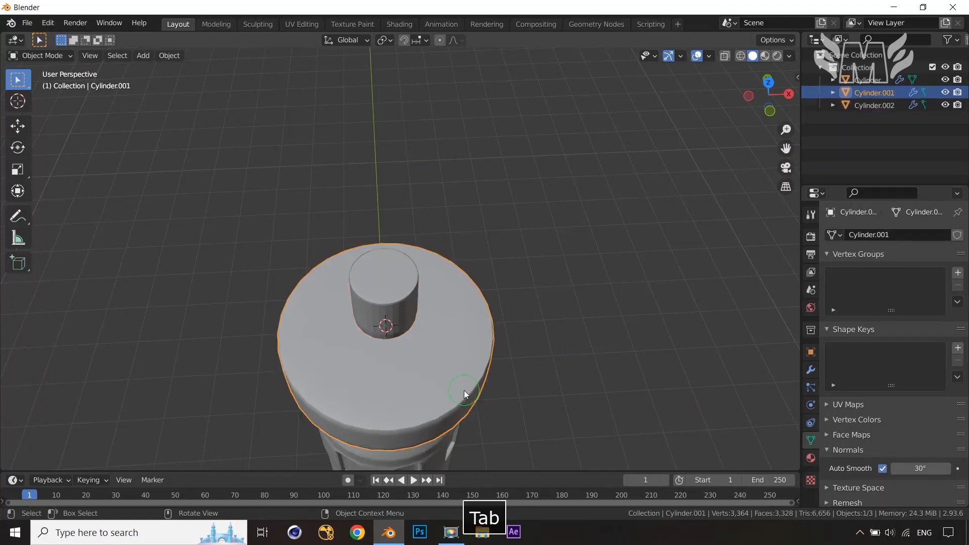
key("h")
middle_click_drag(465, 390, 472, 275)
middle_click_drag(538, 221, 540, 368, "shift")
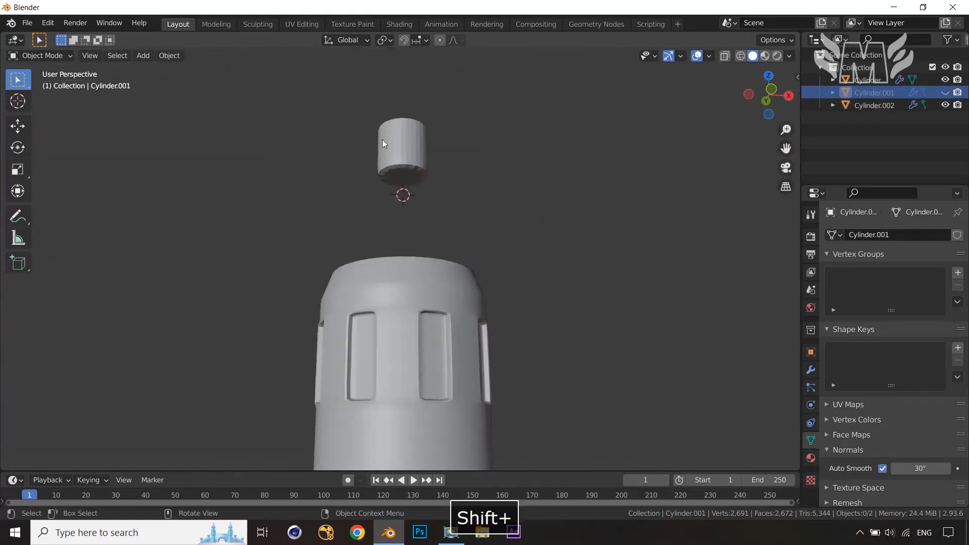
Inset the small cylinder's bottom face and leave Edit Mode
left_click(411, 150)
key("Tab")
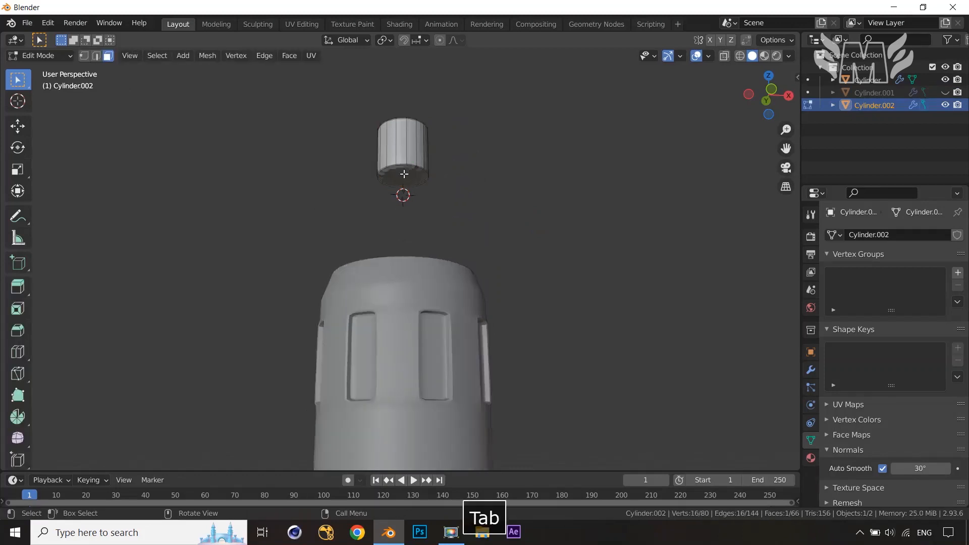
key("3")
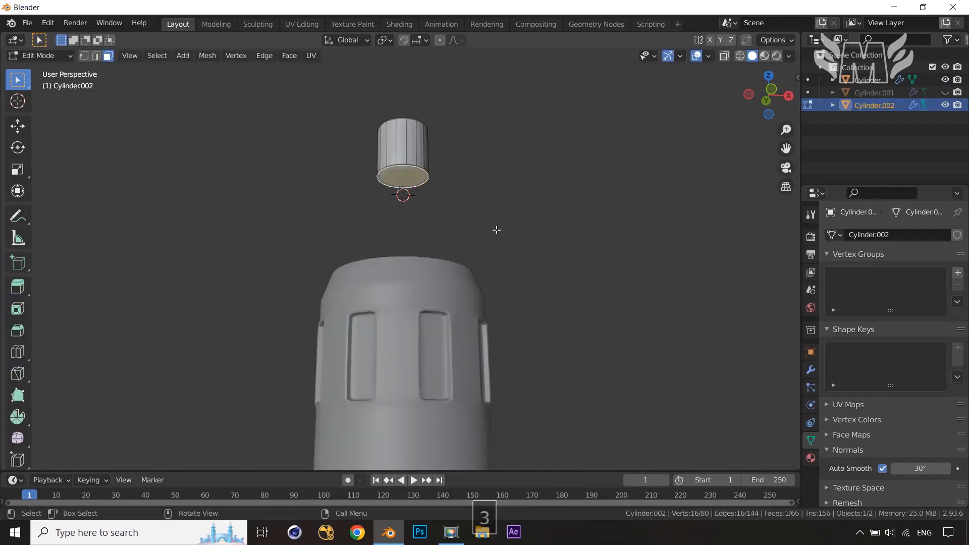
key("i")
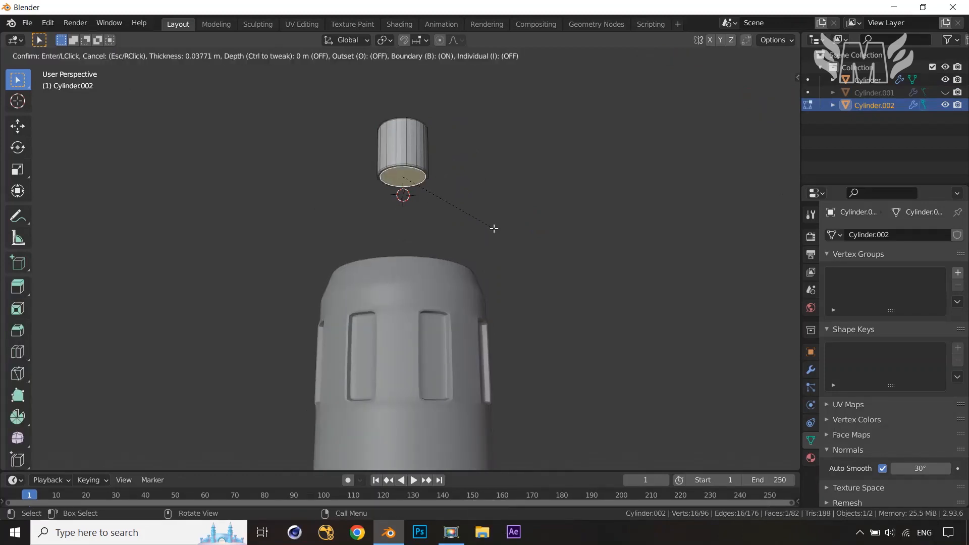
left_click(494, 228)
key("Tab")
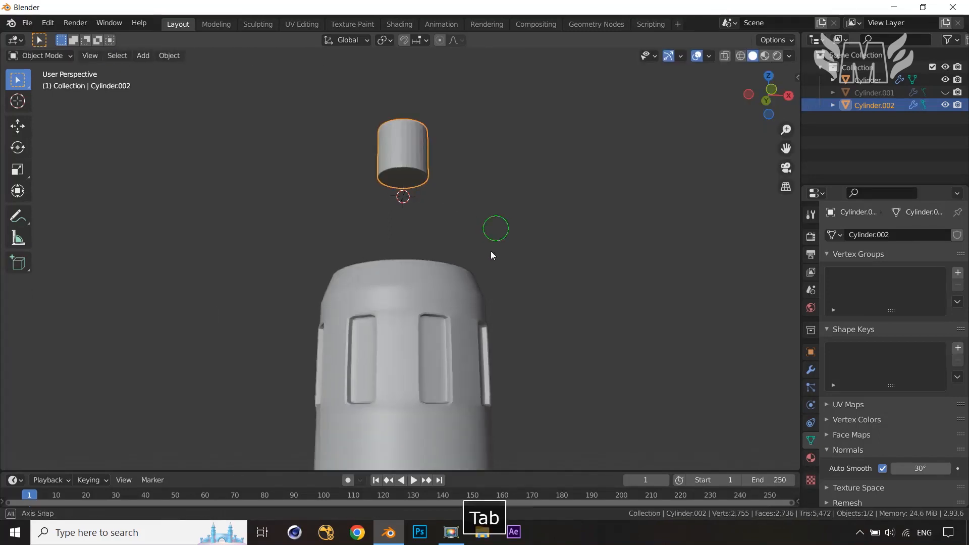
Apply Shade Smooth to the small cylinder
middle_click_drag(492, 255, 396, 247)
right_click(361, 255)
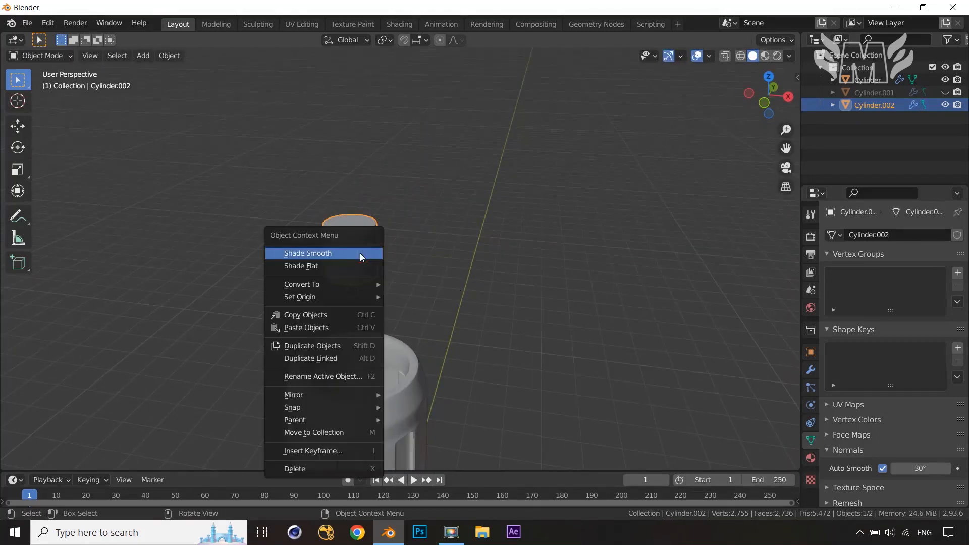
left_click(325, 257)
Unhide the cap object
scroll(513, 318, "up", 2)
middle_click_drag(513, 318, 439, 295)
scroll(440, 296, "down", 4)
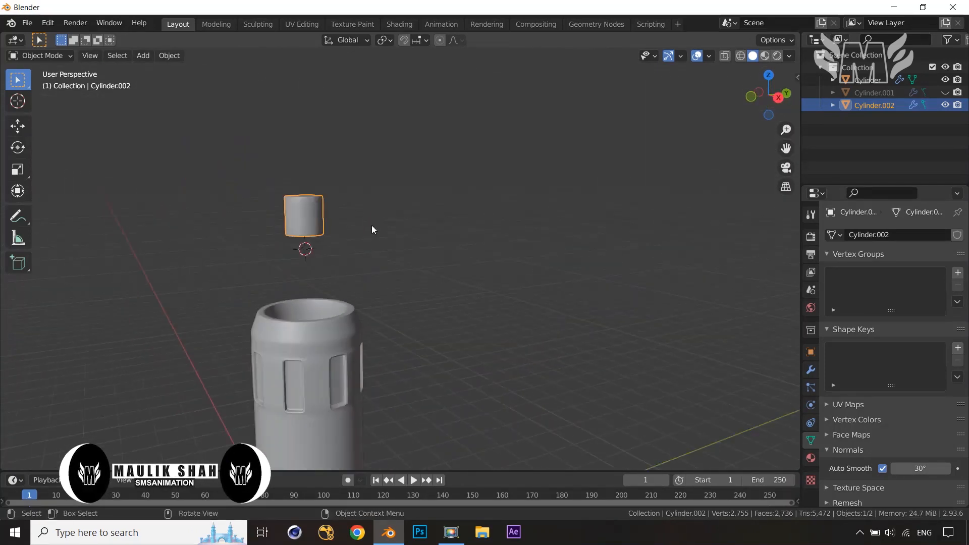
scroll(355, 258, "down", 1)
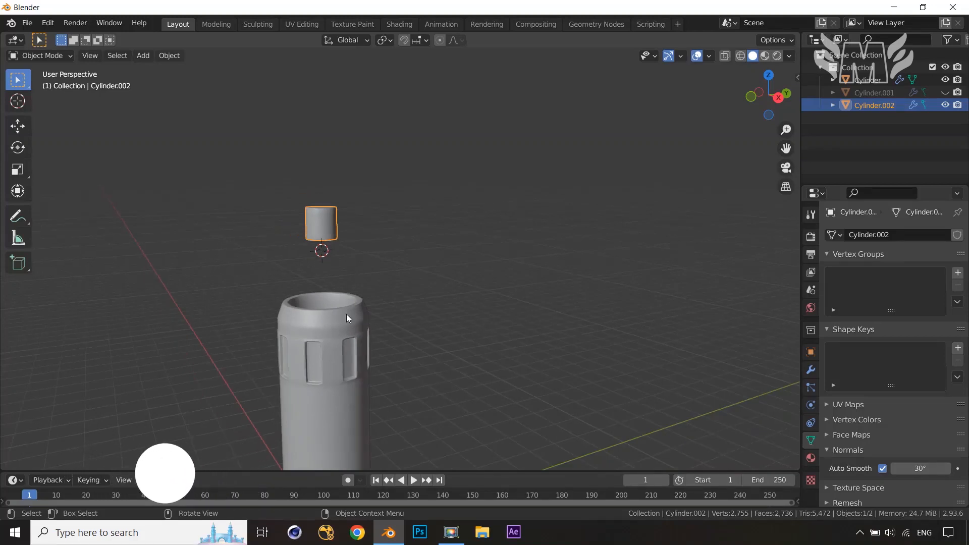
key("alt+h")
scroll(346, 314, "up", 4)
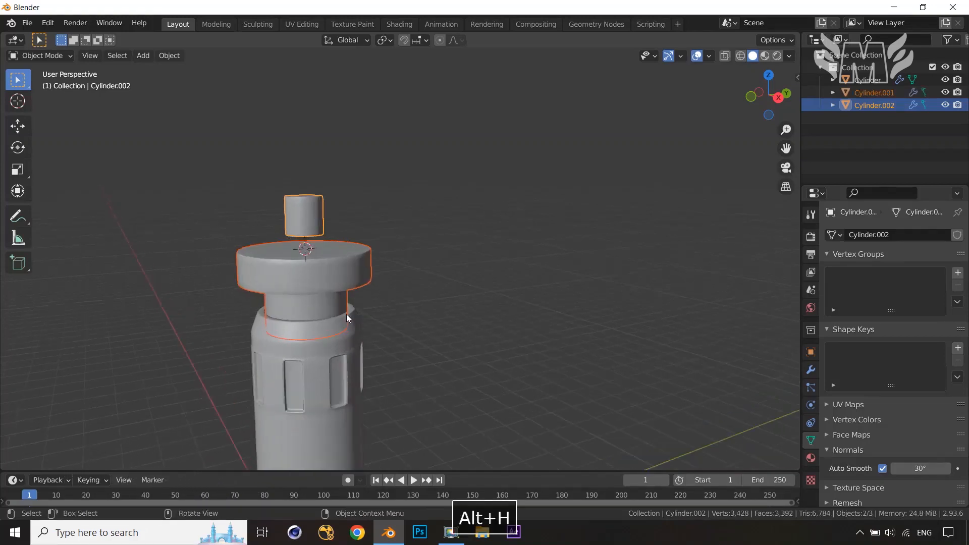
Move the small cylinder down about 0.37 m along Z to sit on the cap, and enter Edit Mode
left_click(267, 196)
key("g")
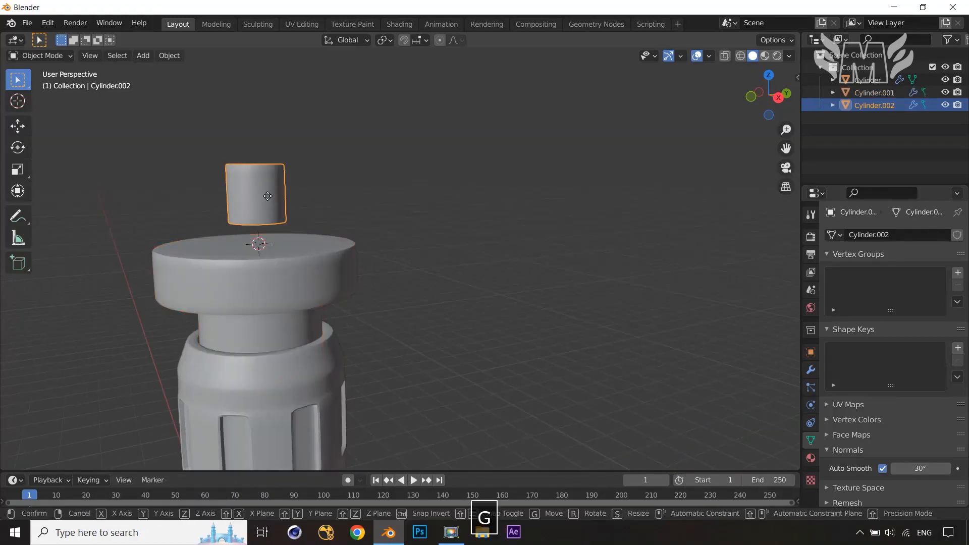
key("z")
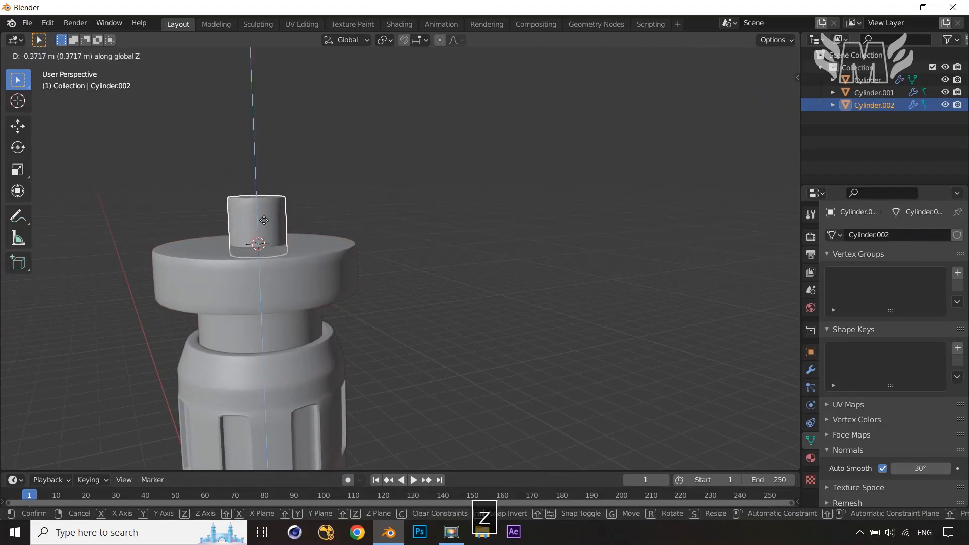
left_click(264, 220)
key("Tab")
middle_click_drag(427, 222, 415, 248)
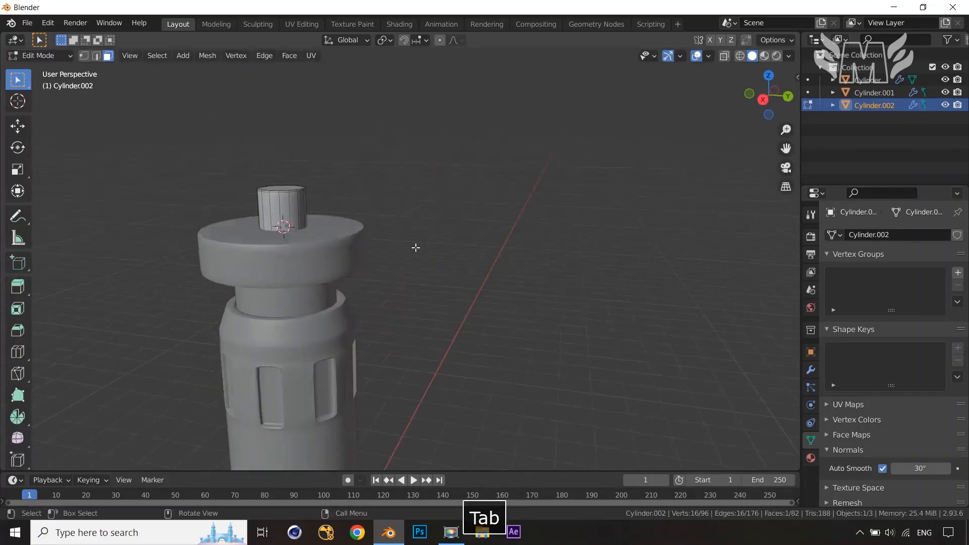
Add an edge loop around the middle of the small cylinder and bevel it 0.0958 m wide with 2 segments
scroll(415, 247, "up", 3)
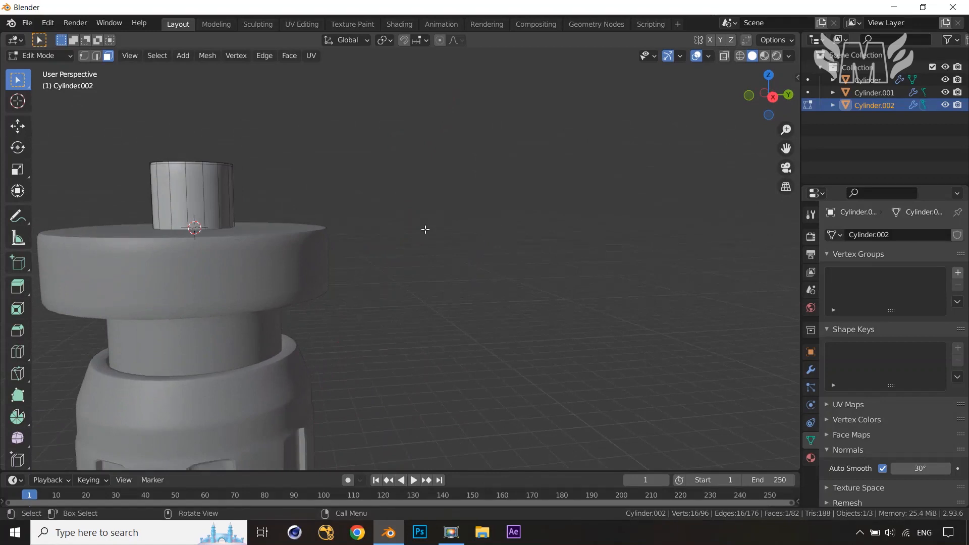
key("KP_3")
middle_click_drag(470, 260, 563, 244, "shift")
key("ctrl+r")
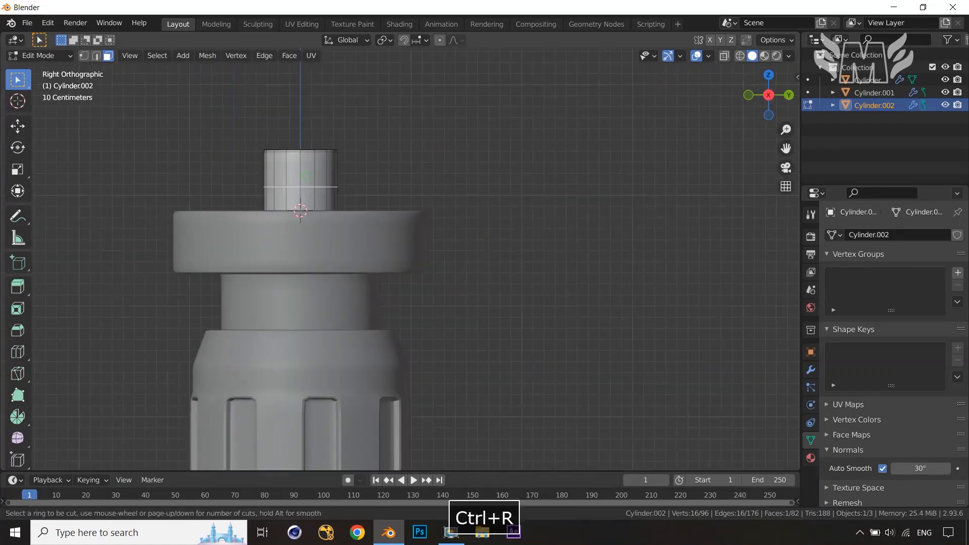
left_click(306, 176)
right_click(386, 183)
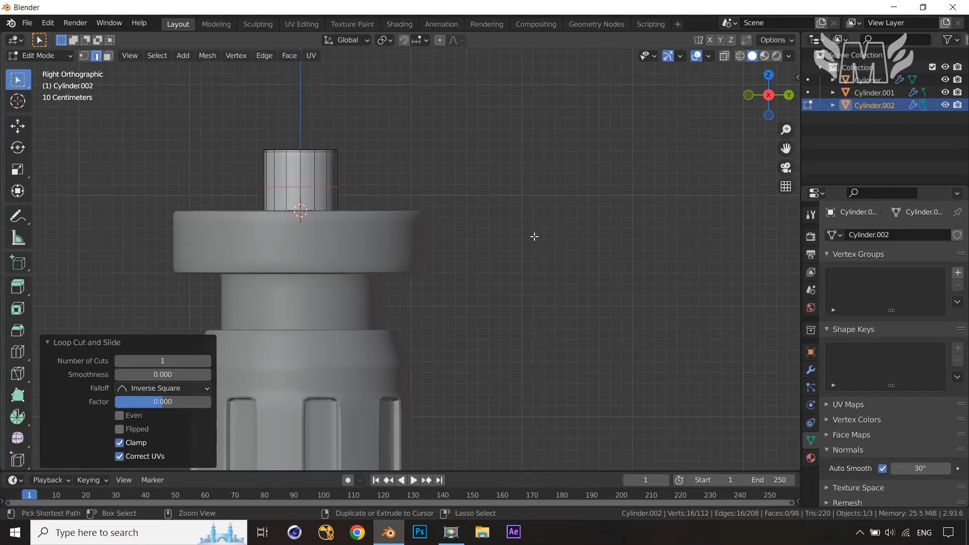
key("ctrl+b")
scroll(546, 242, "up", 1)
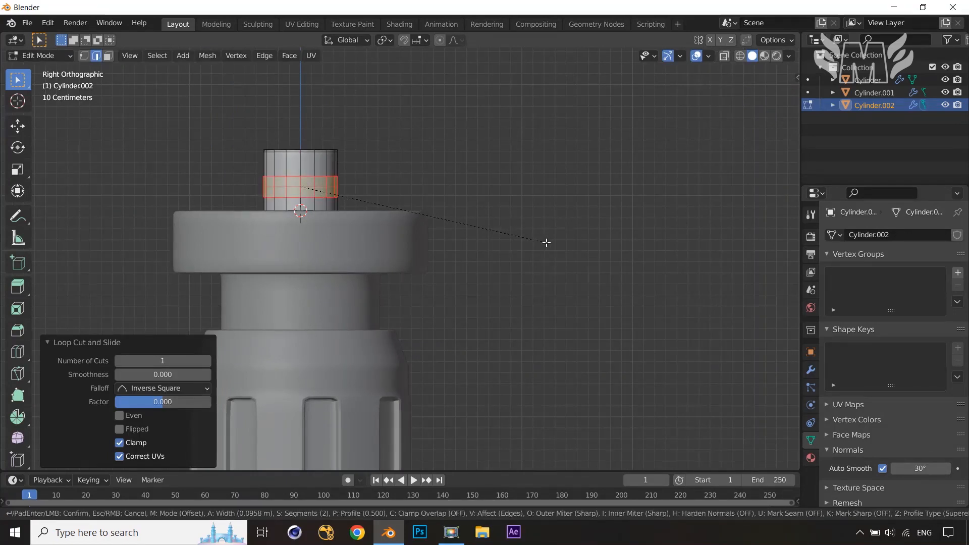
left_click(546, 242)
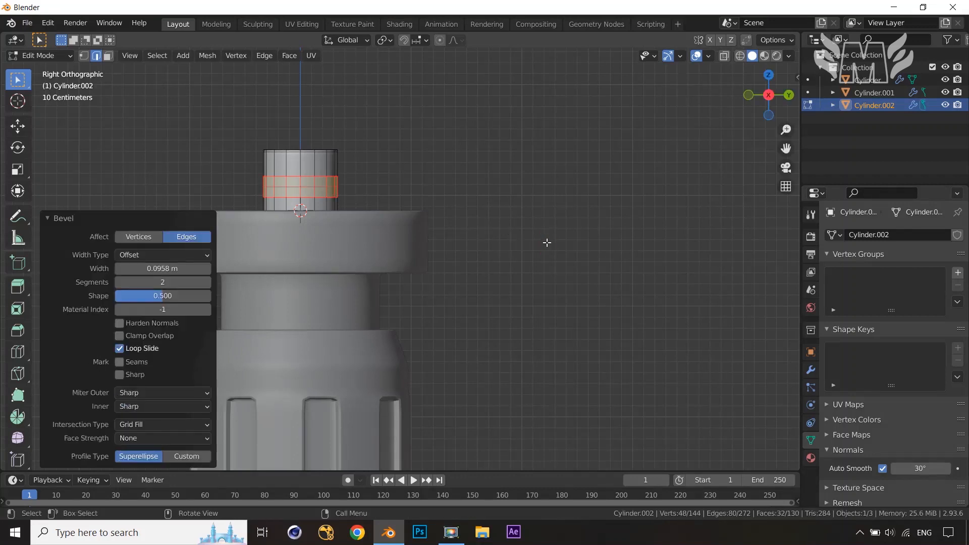
Select a 2×2 block of faces on the bevelled band on opposite sides of the small cylinder
middle_click_drag(546, 242, 592, 262)
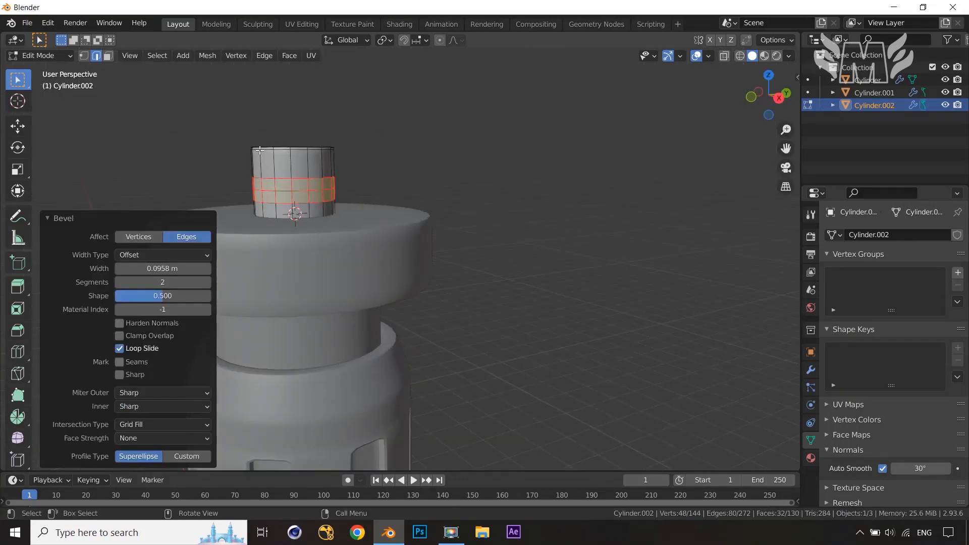
middle_click_drag(322, 193, 272, 158)
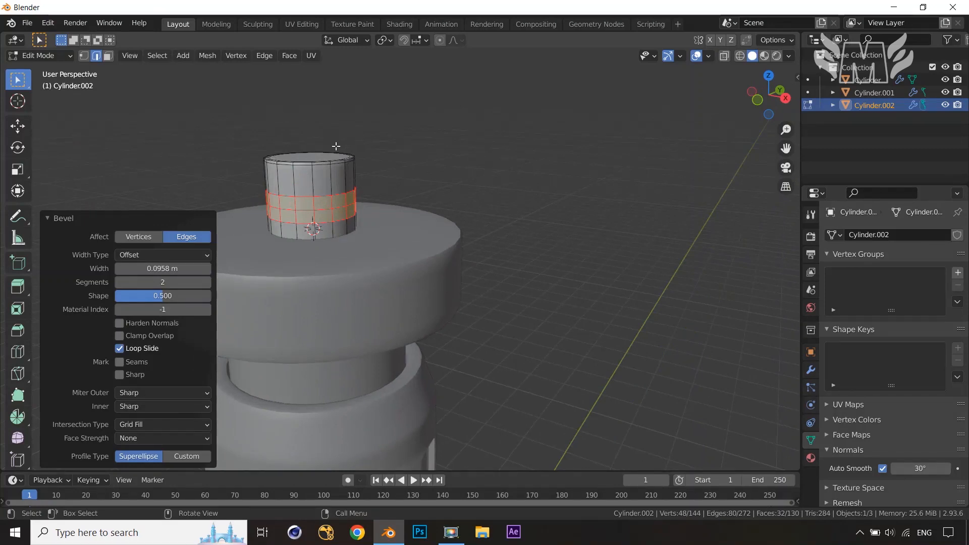
middle_click_drag(336, 158, 389, 188)
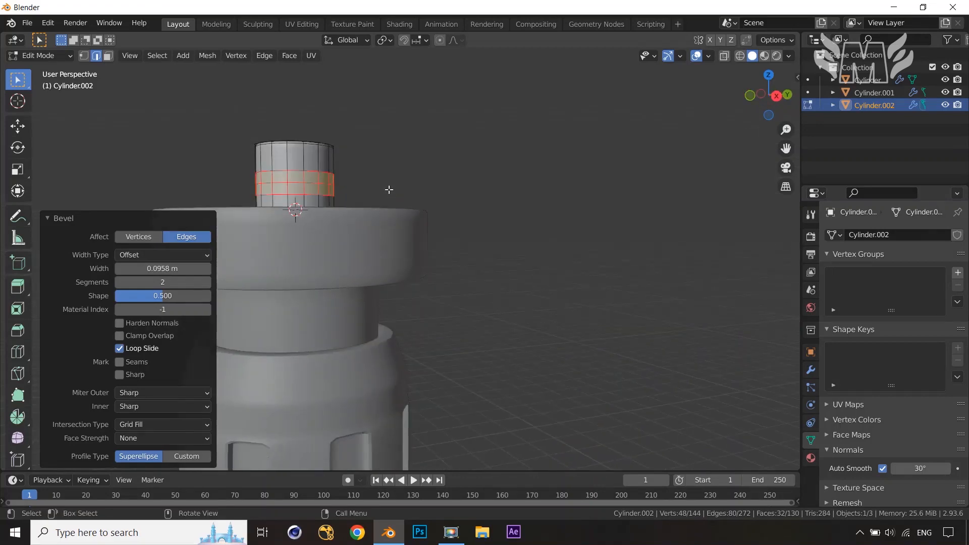
key("KP_3")
scroll(389, 189, "up", 2)
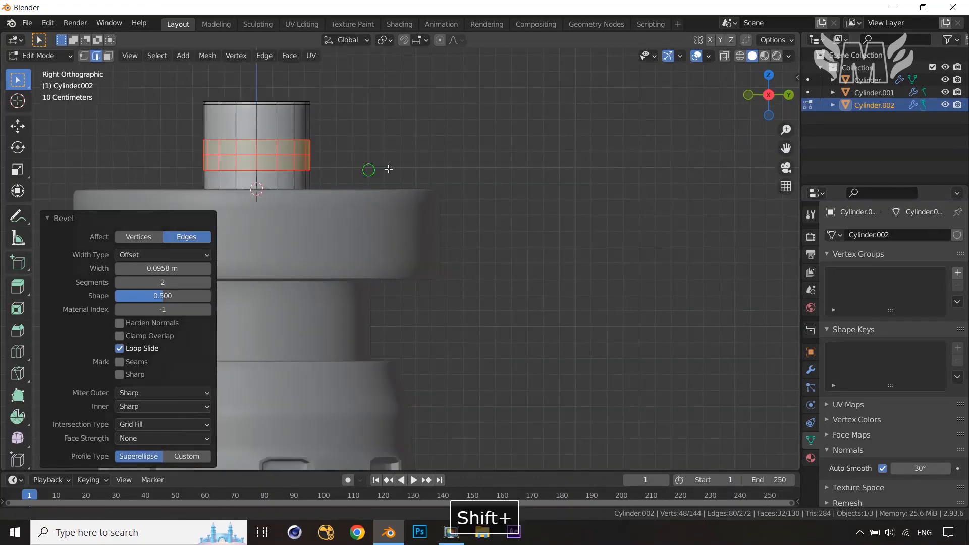
middle_click_drag(370, 168, 488, 171, "shift")
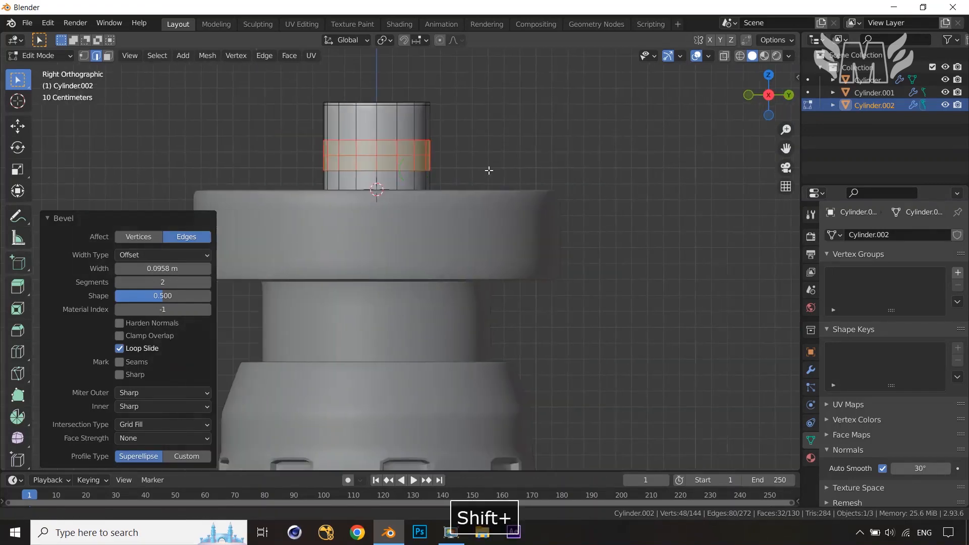
left_click(372, 146)
key("3")
left_click(372, 146)
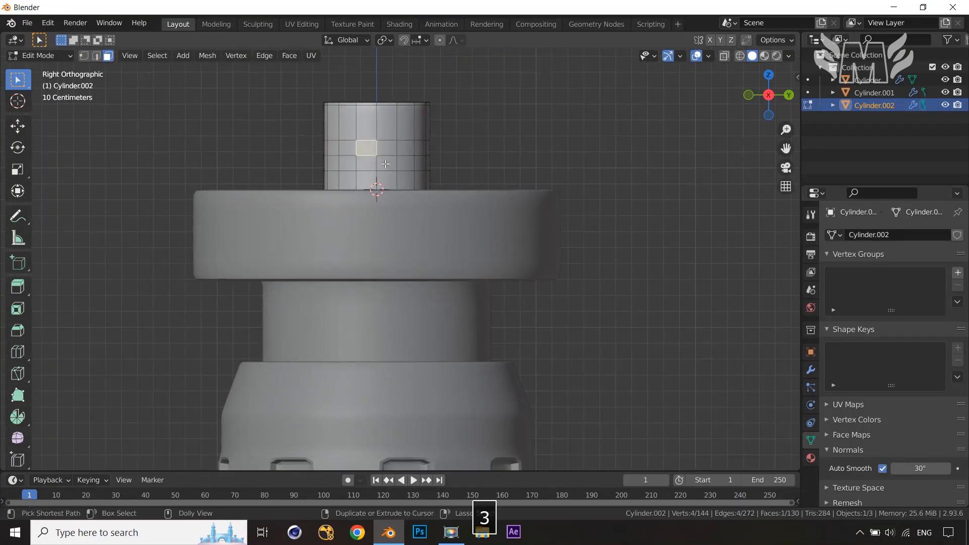
left_click(386, 163, "ctrl+shift")
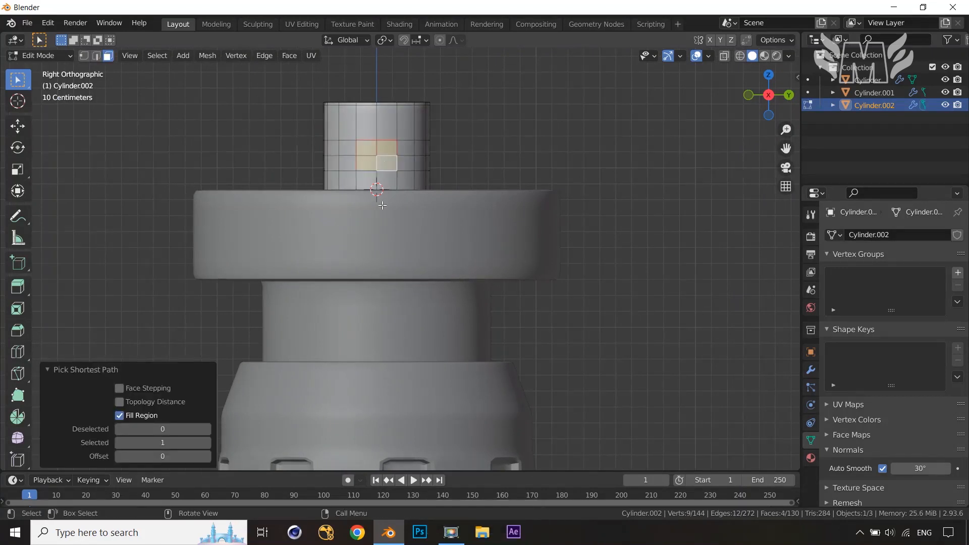
middle_click_drag(380, 209, 474, 222)
key("ctrl+3")
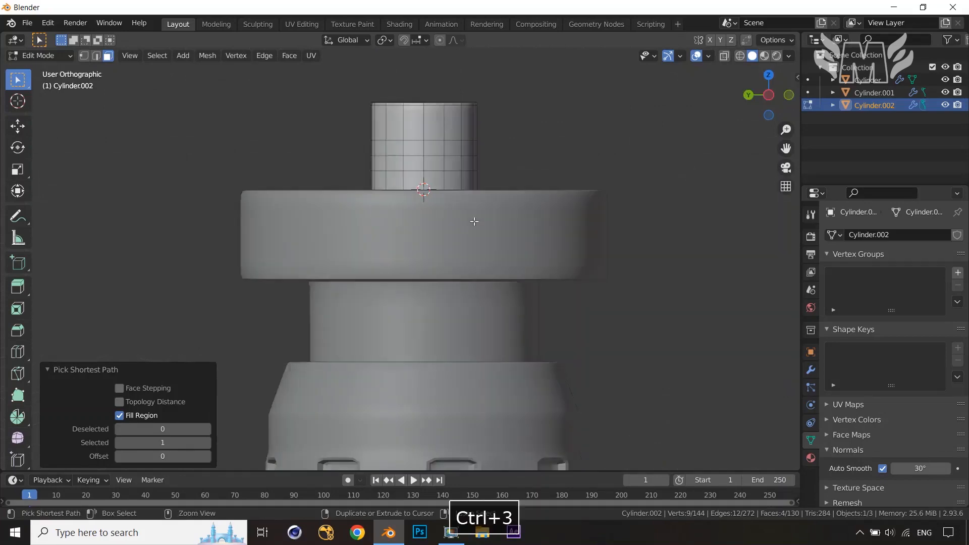
left_click(413, 147, "shift")
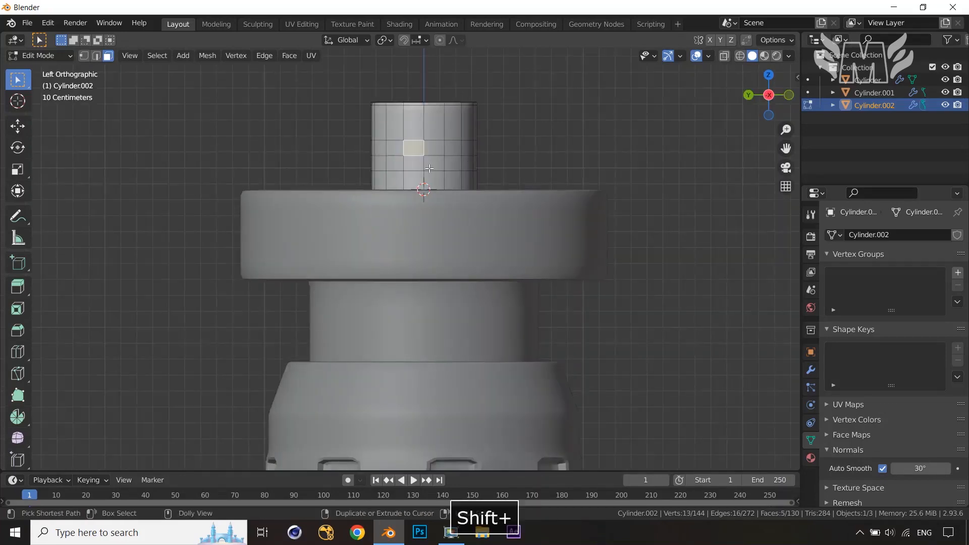
left_click(434, 163, "ctrl+shift")
middle_click_drag(690, 246, 434, 267)
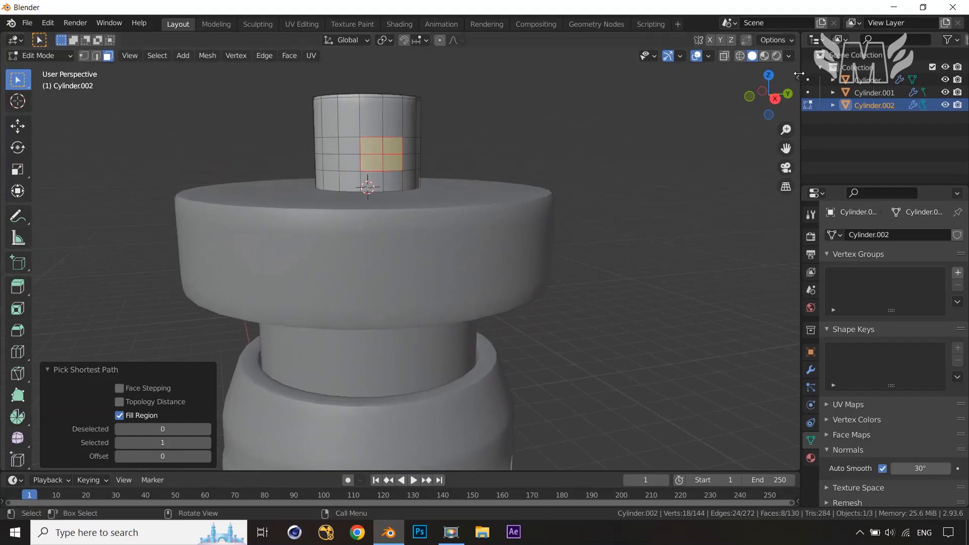
Apply LoopTools Circle to round the selected face blocks into circles
right_click(623, 177)
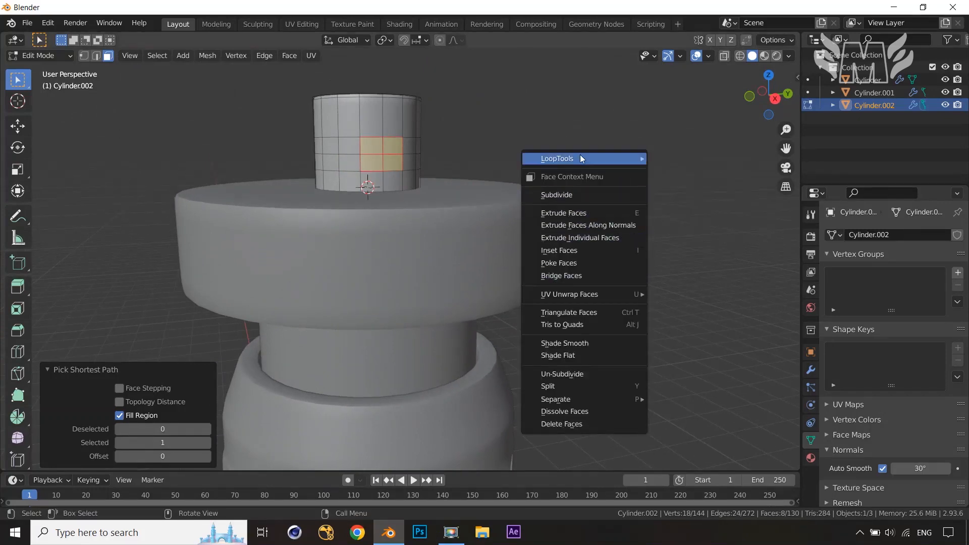
mouse_move(565, 158)
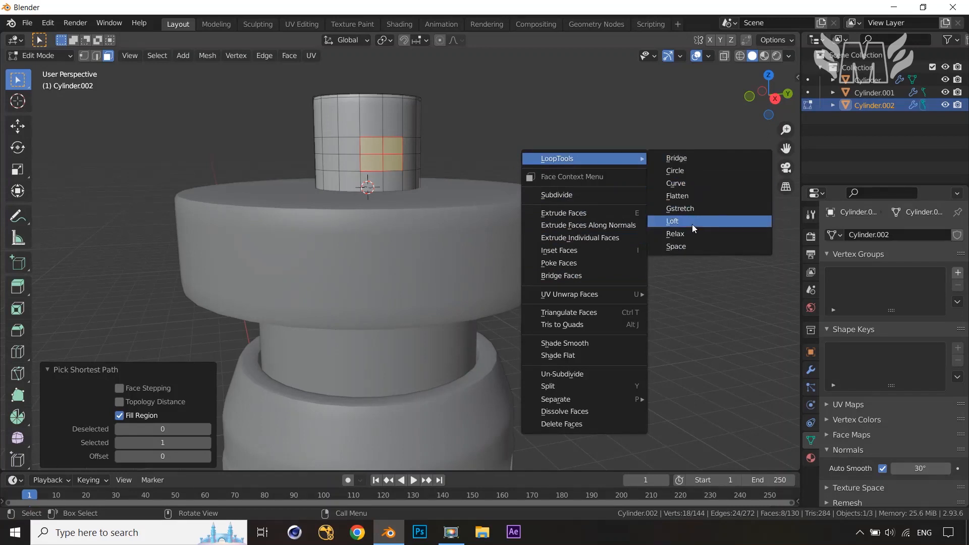
left_click(695, 176)
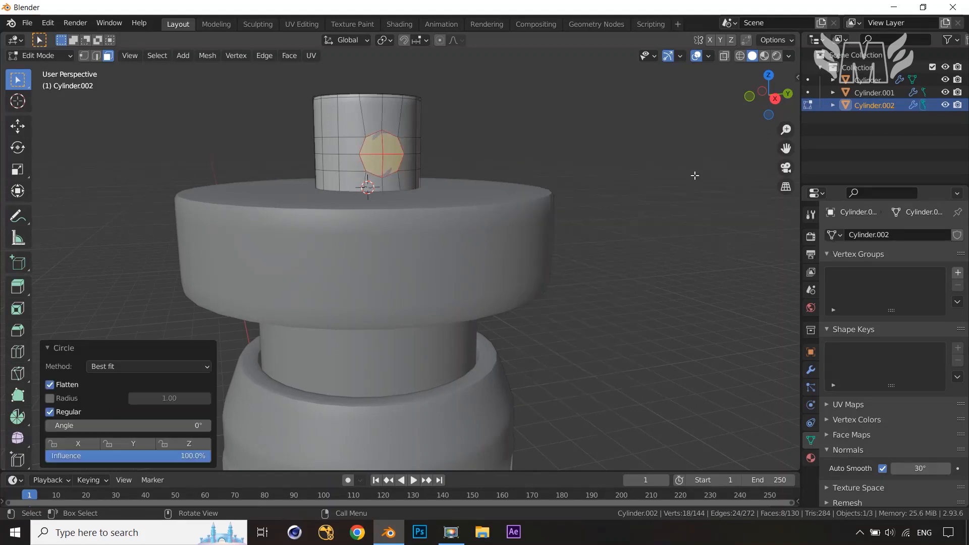
middle_click_drag(696, 188, 629, 203)
middle_click_drag(434, 229, 495, 227)
Open the Preferences and go to the Add-ons section
left_click(52, 24)
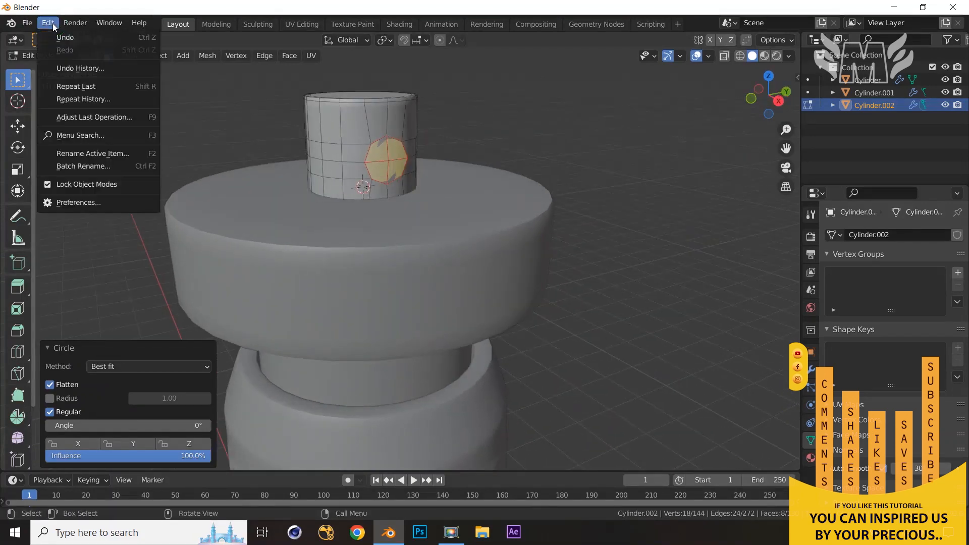
left_click(66, 203)
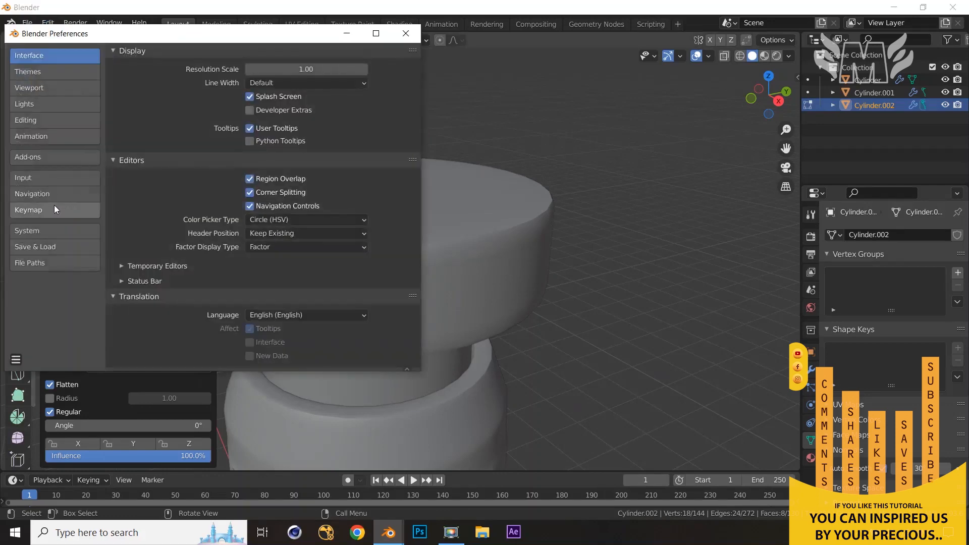
left_click(42, 158)
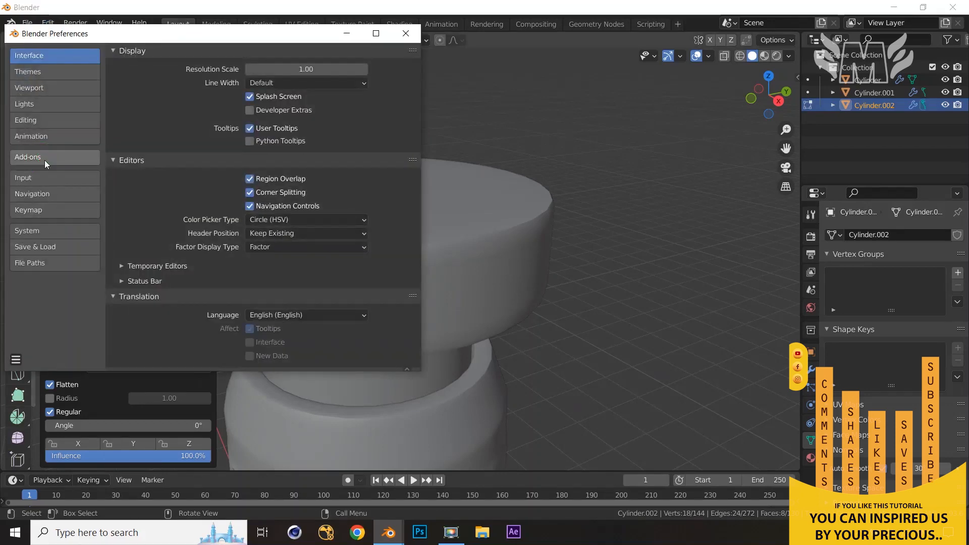
left_click(44, 157)
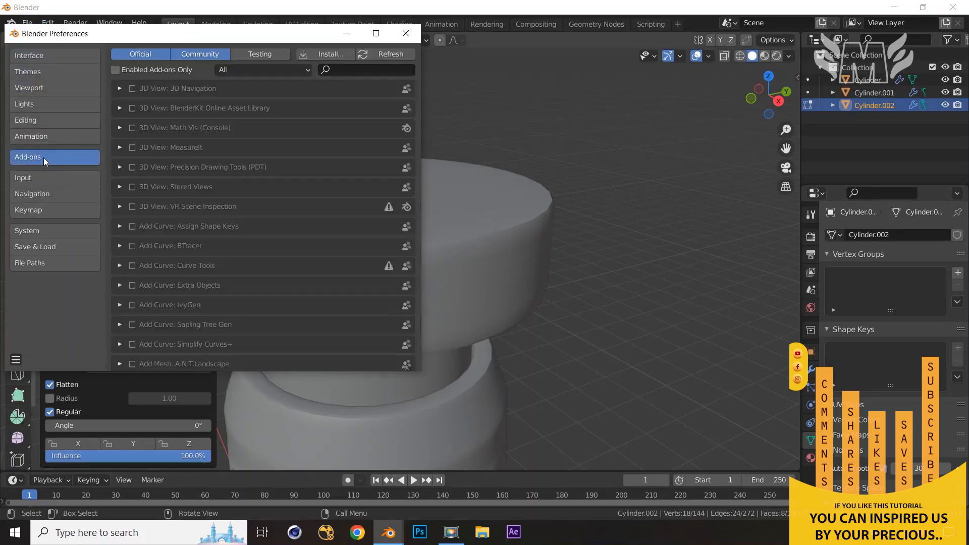
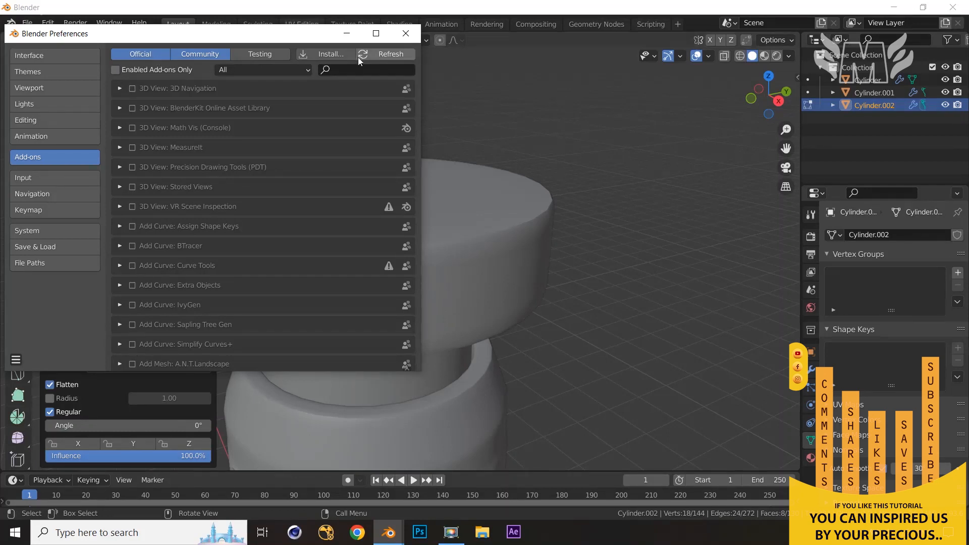
Inset the two rounded face patches on the small cylinder by about 0.023 m
left_click(409, 33)
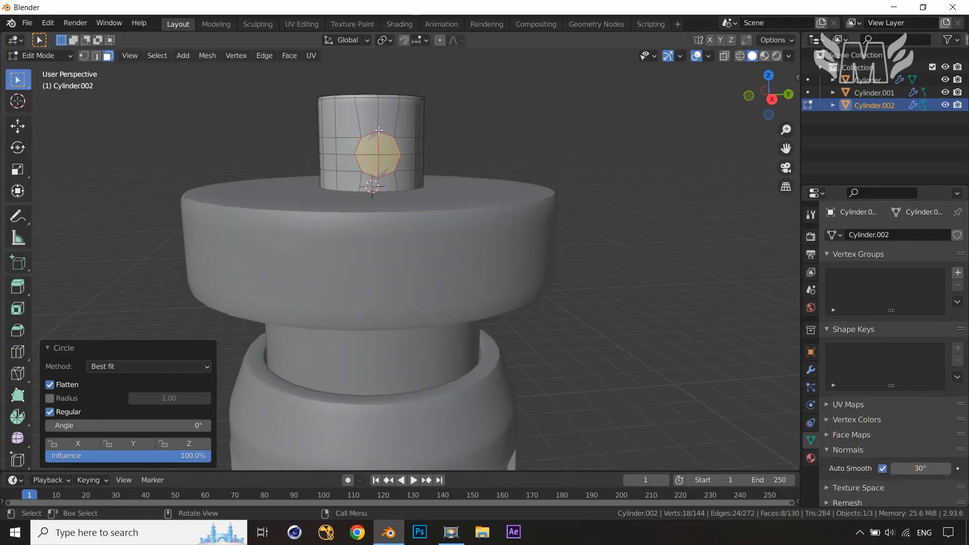
scroll(422, 191, "up", 1)
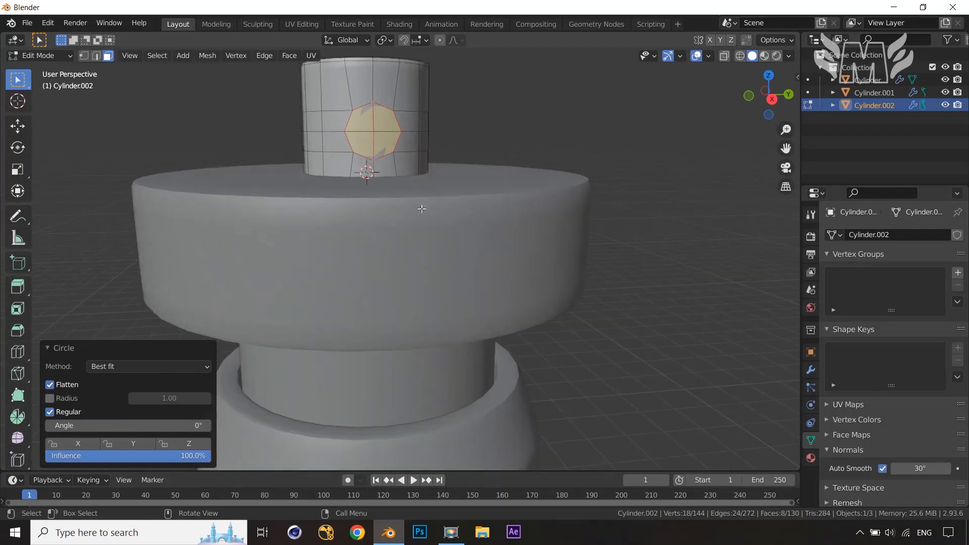
scroll(628, 217, "down", 1)
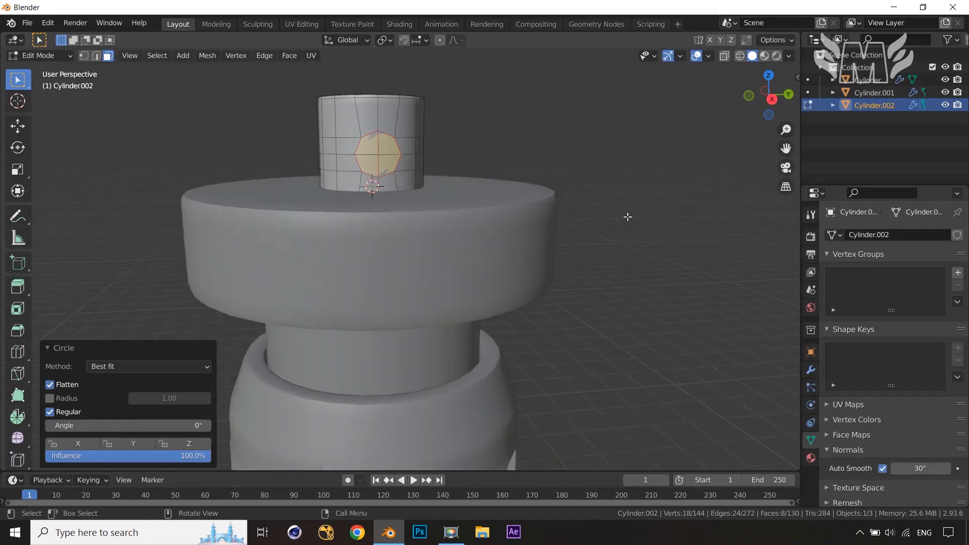
middle_click_drag(586, 237, 648, 244)
key("i")
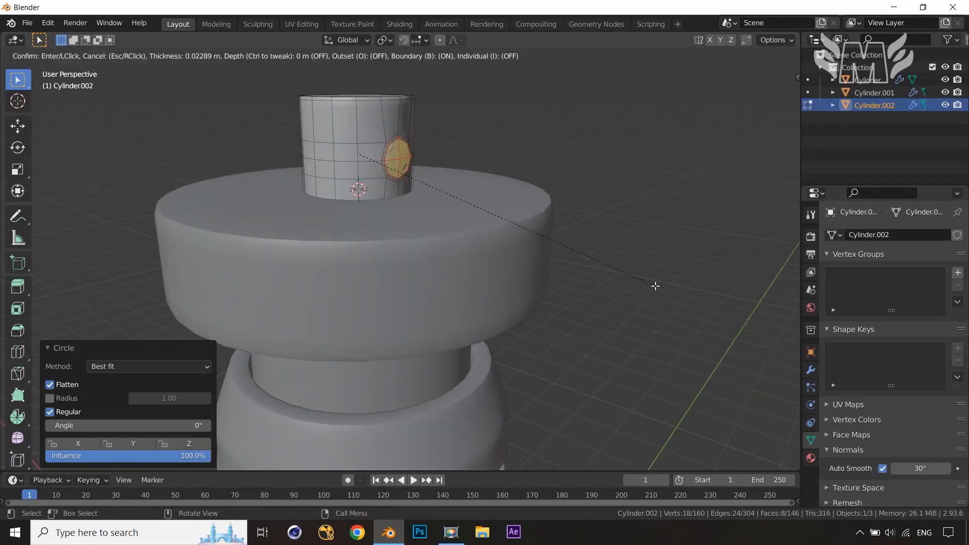
left_click(655, 286)
Delete the inset faces to cut round holes in the small cylinder
mouse_move(635, 284)
middle_mouse_down()
mouse_move(619, 284)
mouse_move(633, 282)
middle_mouse_up()
key("x")
left_click(634, 282)
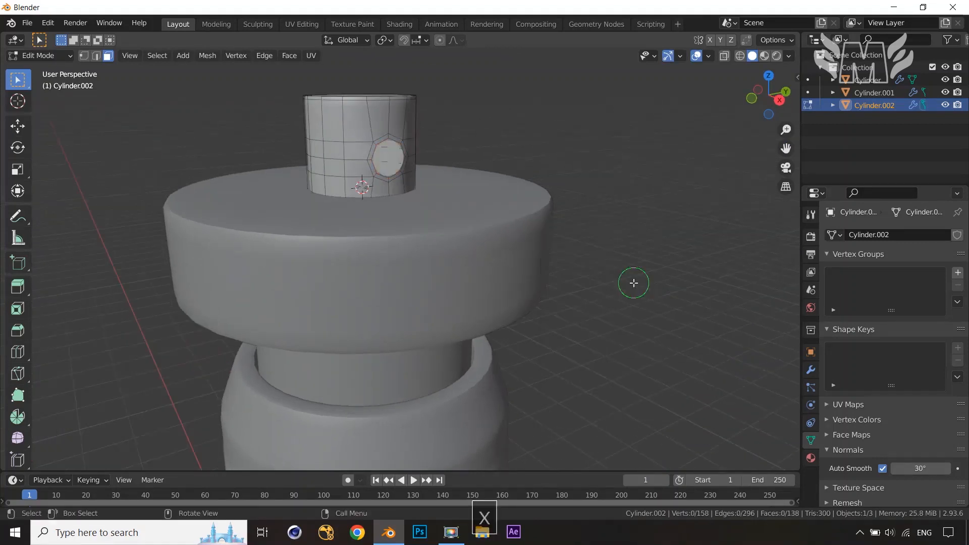
Select the edge loops of both holes and bridge them into a tunnel through the small cylinder
mouse_move(510, 275)
middle_mouse_down()
mouse_move(707, 259)
mouse_move(532, 264)
mouse_move(506, 279)
middle_mouse_up()
scroll(503, 273, "up", 4)
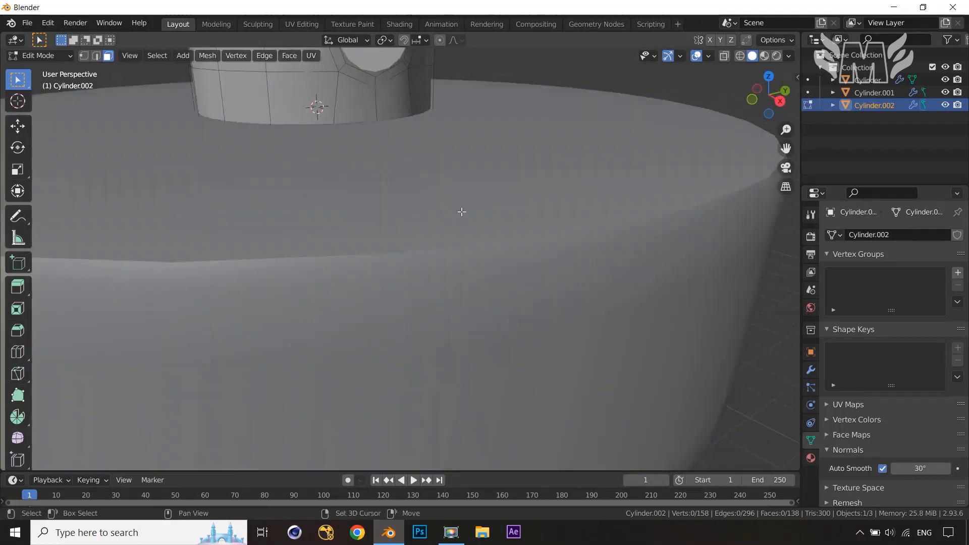
middle_click_drag(462, 211, 483, 286, "shift")
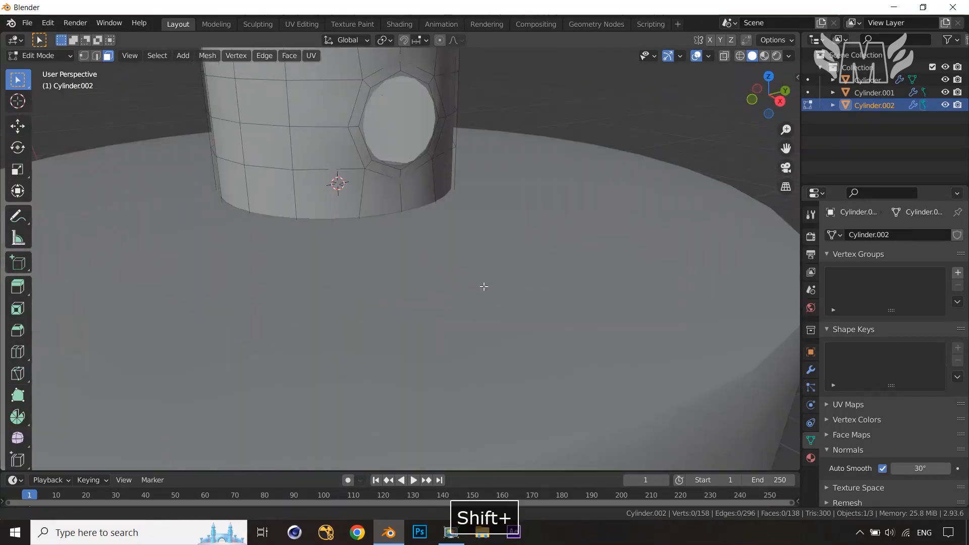
left_click(388, 80, "alt")
middle_click_drag(392, 173, 560, 175)
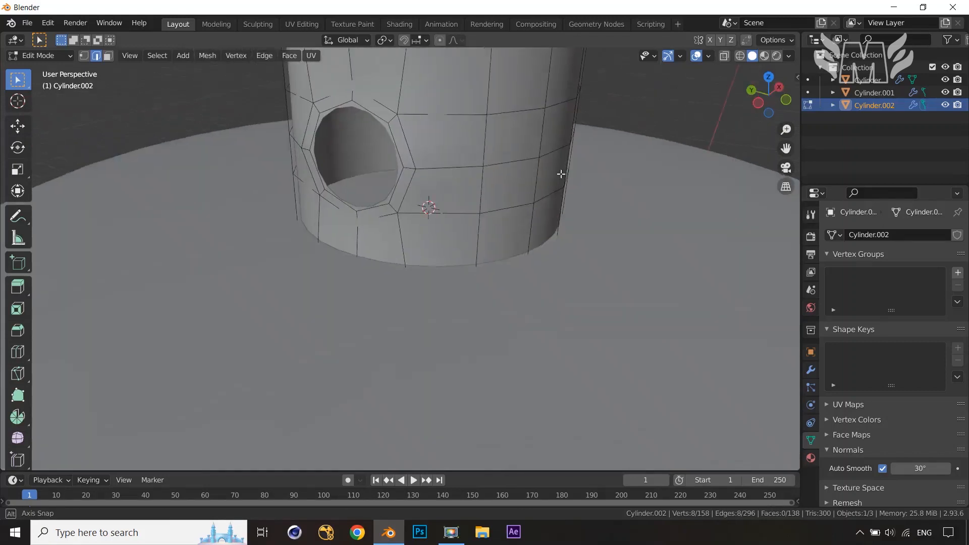
left_click(339, 103, "alt")
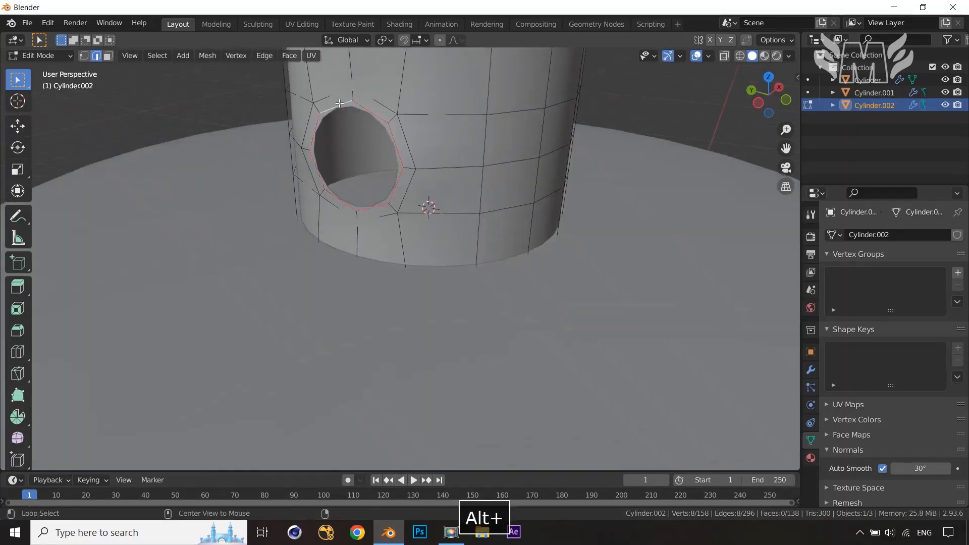
scroll(519, 164, "down", 5)
middle_click_drag(519, 198, 365, 167)
left_click(379, 166, "alt+shift")
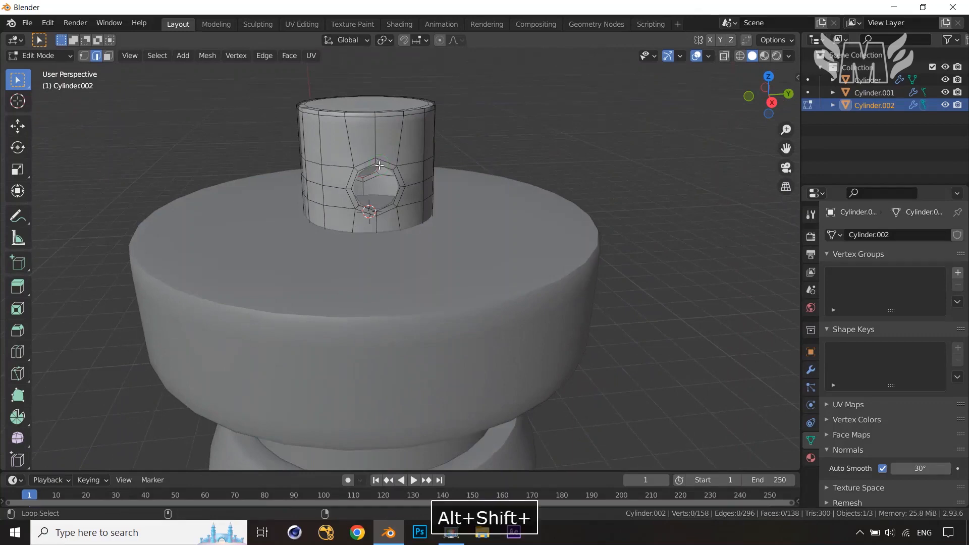
left_click(386, 166, "alt+shift")
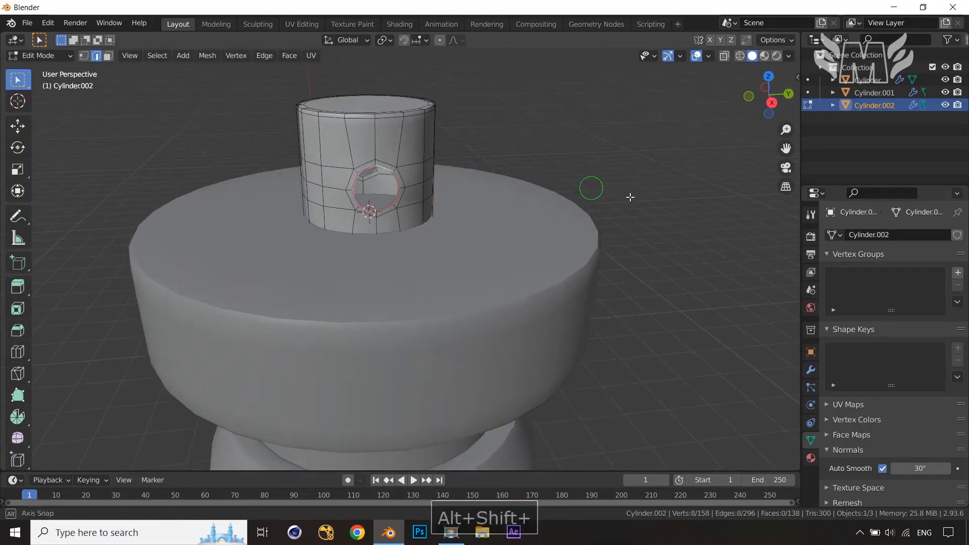
middle_click_drag(629, 199, 607, 144)
left_click(362, 192, "alt+shift")
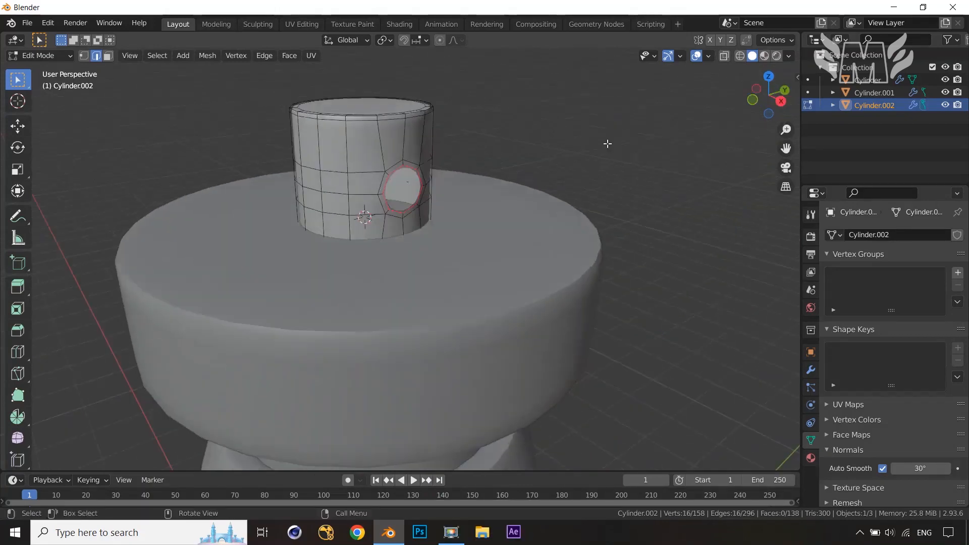
right_click(612, 119)
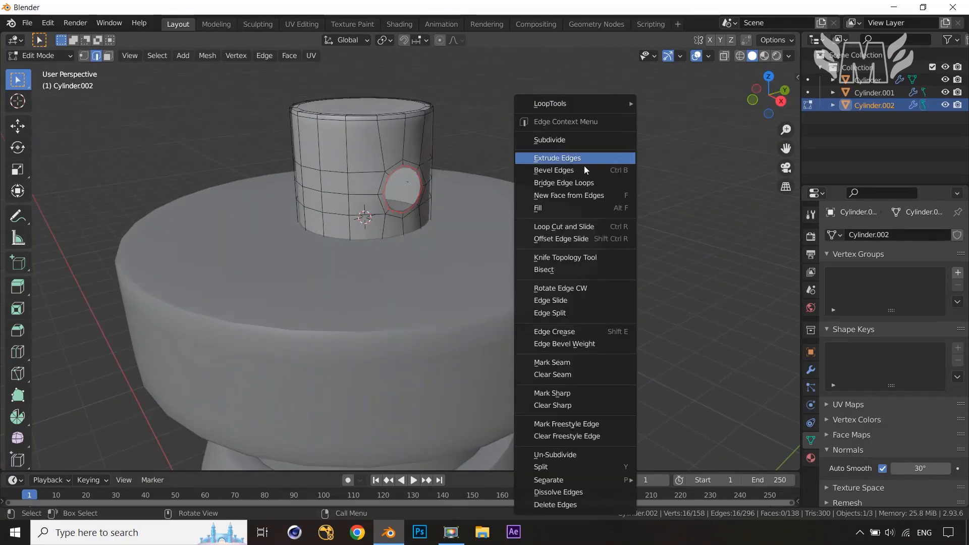
left_click(555, 183)
Add a centered edge loop inside the tunnel and add a level 1 Subdivision Surface modifier
middle_click_drag(500, 206, 632, 174)
scroll(479, 210, "up", 1)
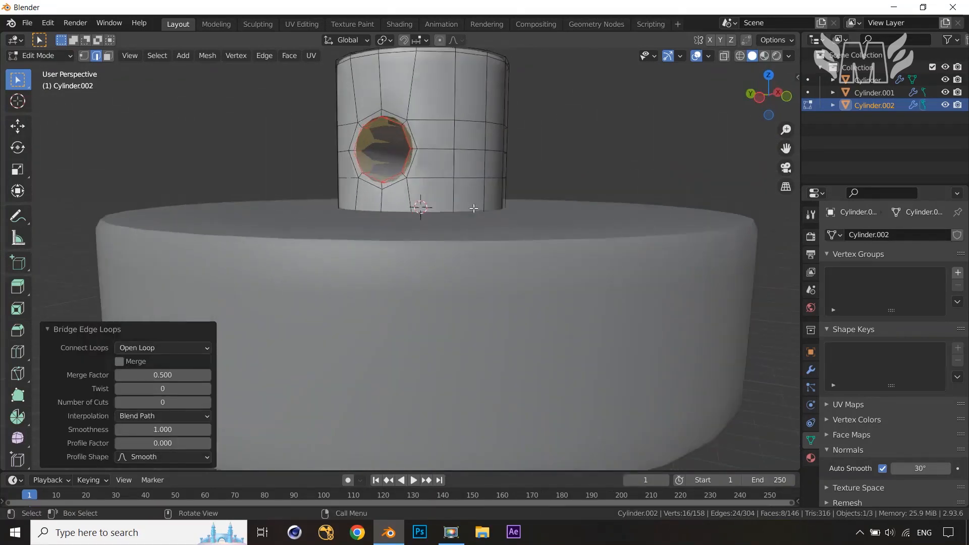
middle_click_drag(477, 211, 534, 215)
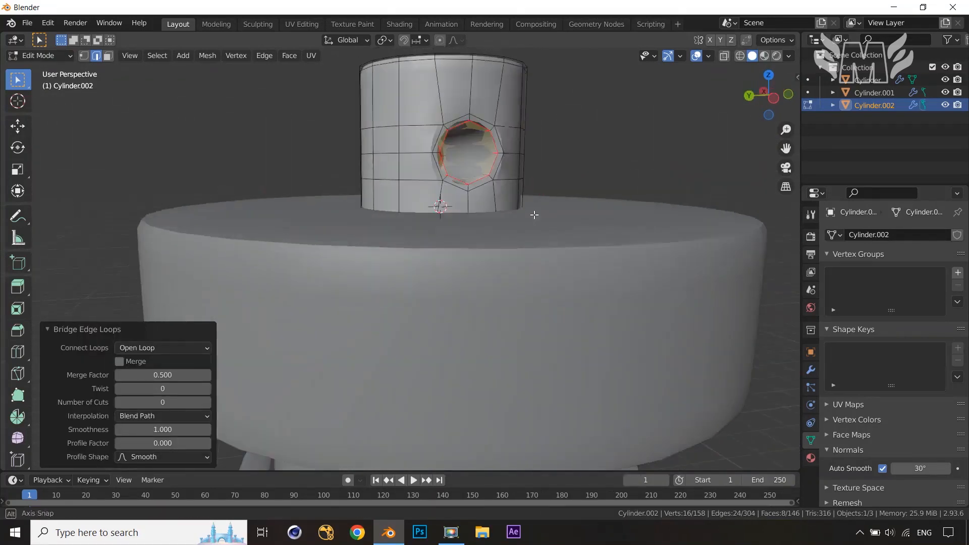
key("ctrl+r")
left_click(468, 147)
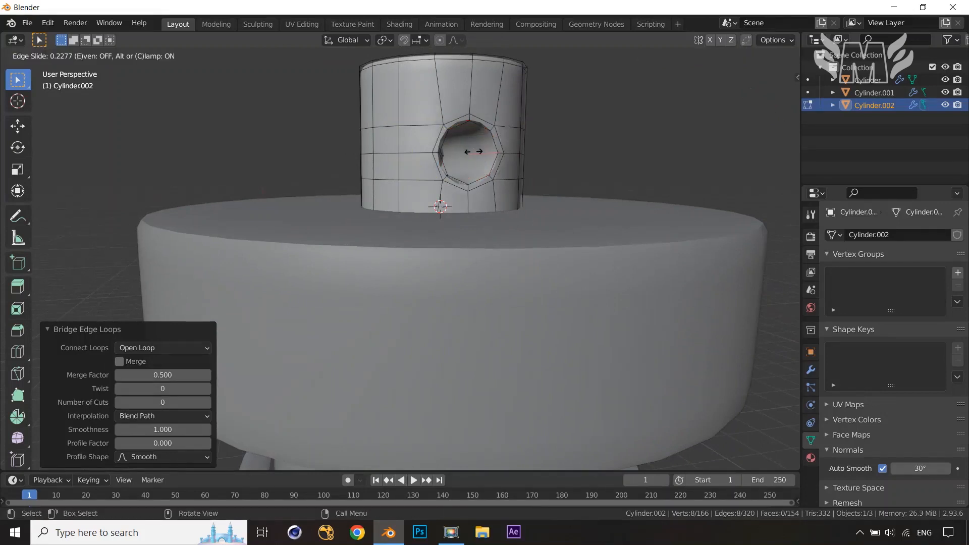
right_click(468, 151)
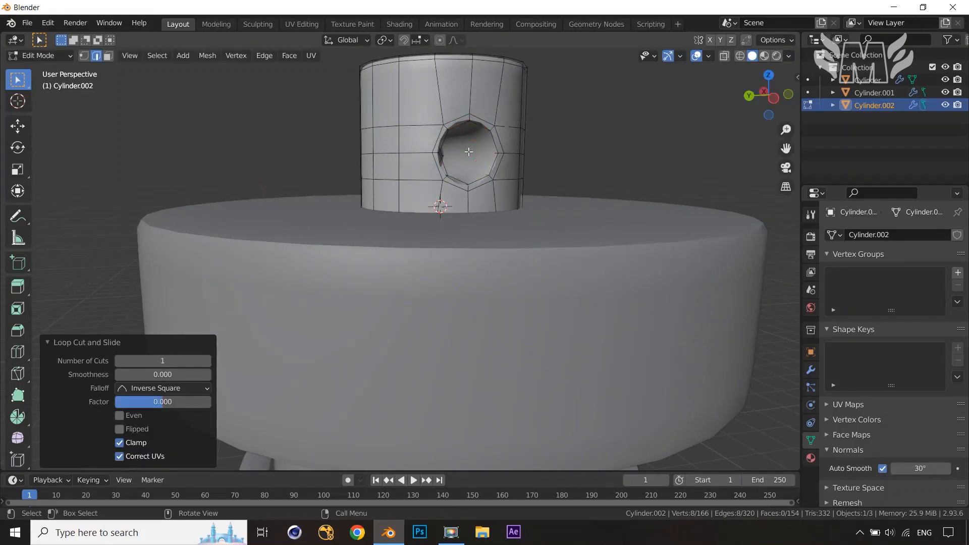
left_click(811, 370)
key("ctrl+1")
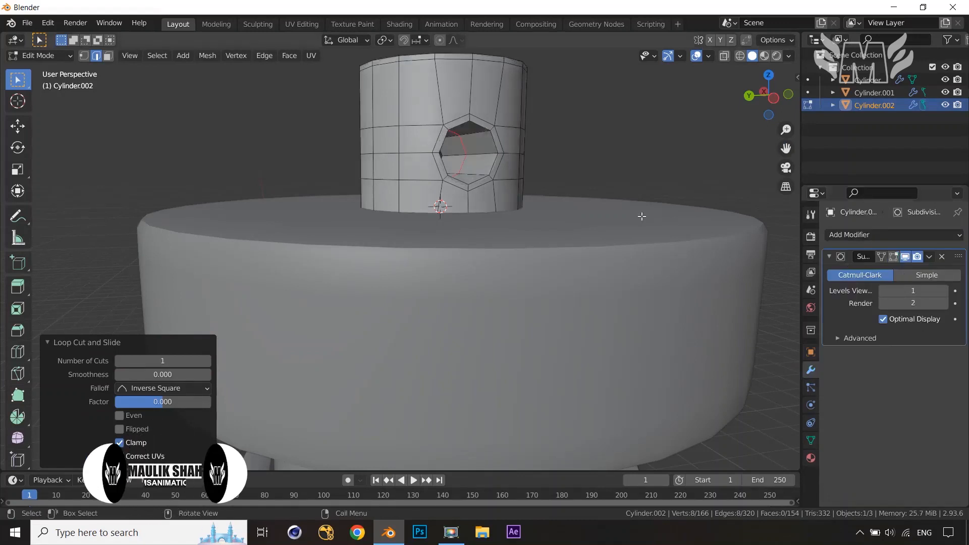
Bevel the tunnel's middle edge loop 0.292 m wide
scroll(642, 216, "up", 3)
key("ctrl+b")
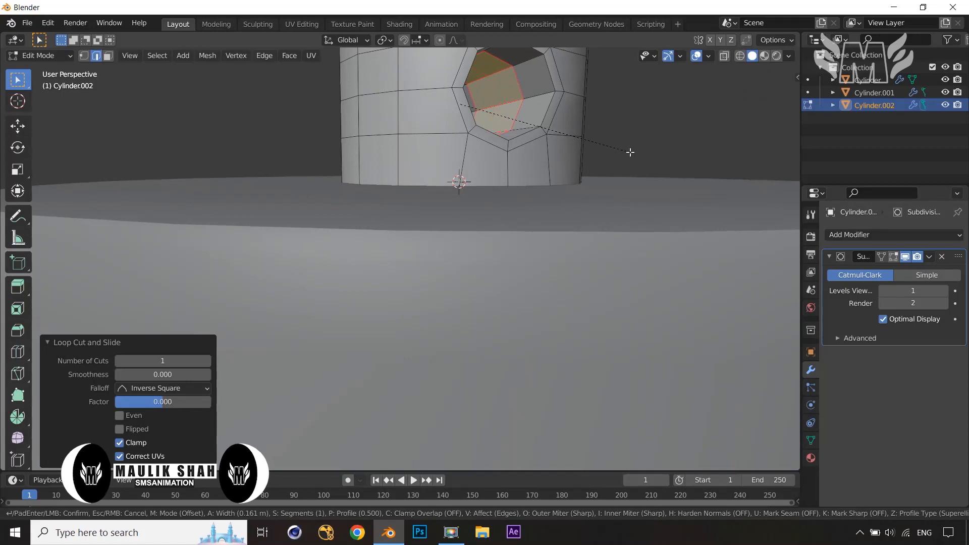
left_click(676, 158)
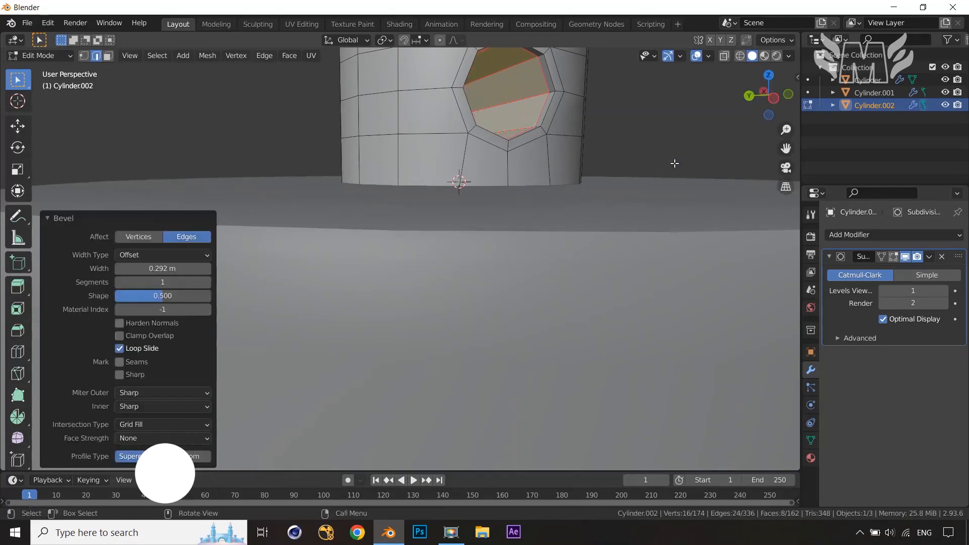
middle_click_drag(675, 163, 624, 154)
scroll(633, 115, "down", 5)
Inspect the subdivided column in object mode from several angles and the right view
key("Tab")
scroll(624, 154, "up", 2)
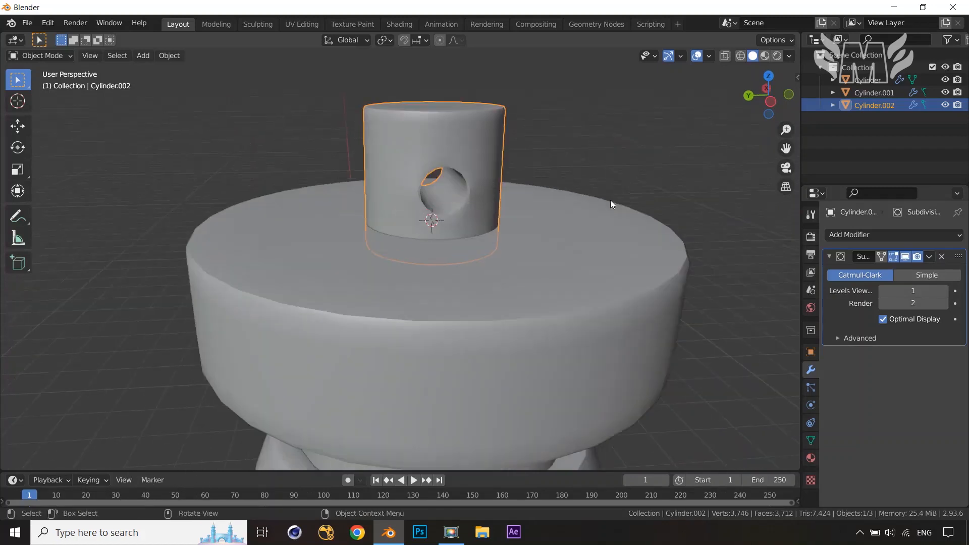
left_click(943, 291)
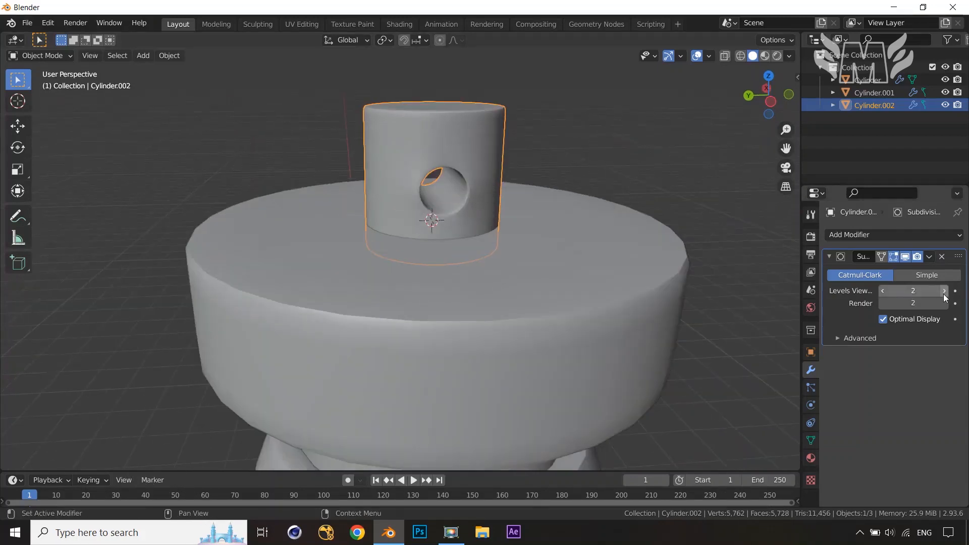
left_click(883, 291)
scroll(525, 173, "down", 2)
middle_click_drag(528, 190, 621, 214)
left_click(648, 196)
scroll(641, 217, "down", 2)
middle_click_drag(610, 274, 651, 249)
scroll(651, 250, "up", 2)
middle_click_drag(563, 208, 462, 207)
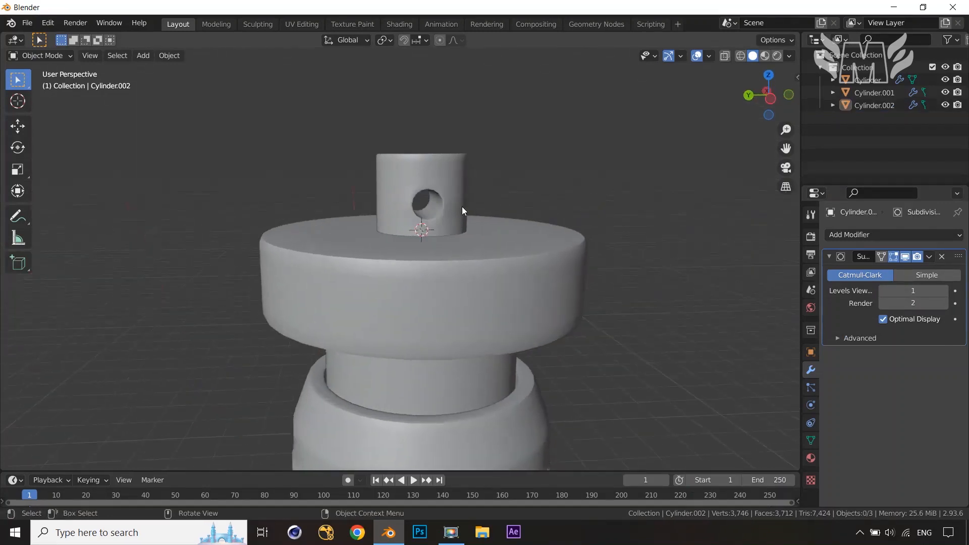
scroll(402, 140, "down", 2)
middle_click_drag(407, 177, 676, 234)
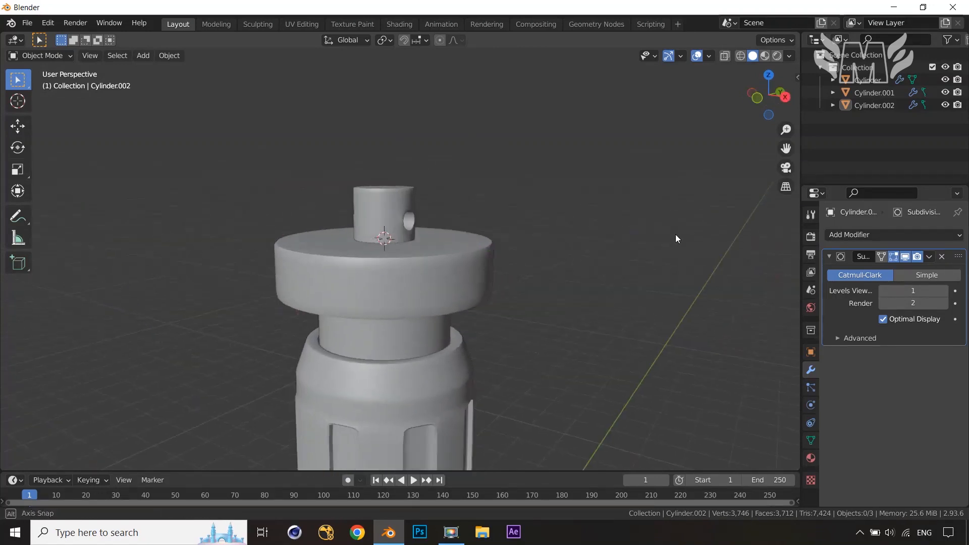
middle_click_drag(559, 268, 578, 268)
key("KP_3")
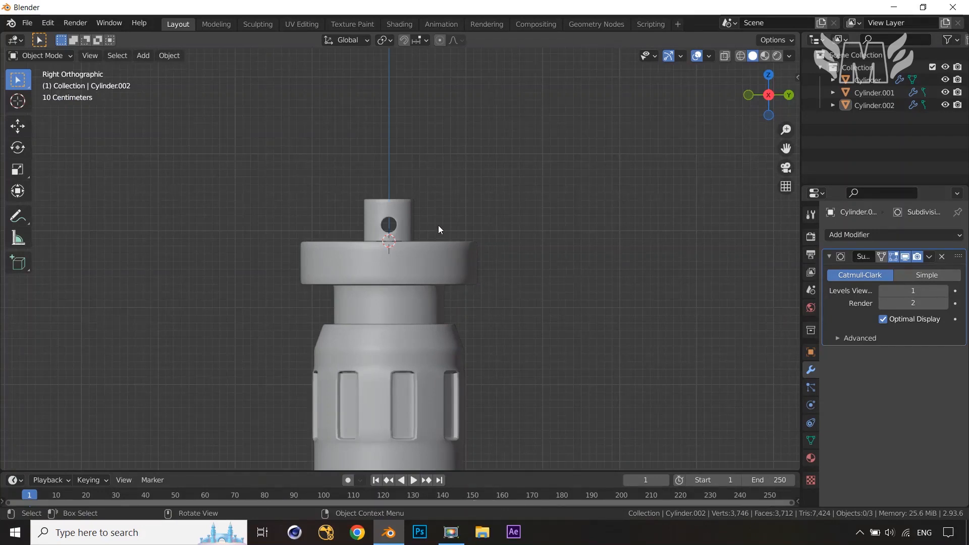
Select both hole edge loops and snap the 3D cursor to the selection
key("Tab")
scroll(428, 230, "up", 3)
mouse_move(424, 228)
middle_mouse_down()
mouse_move(457, 235)
mouse_move(441, 236)
middle_mouse_up()
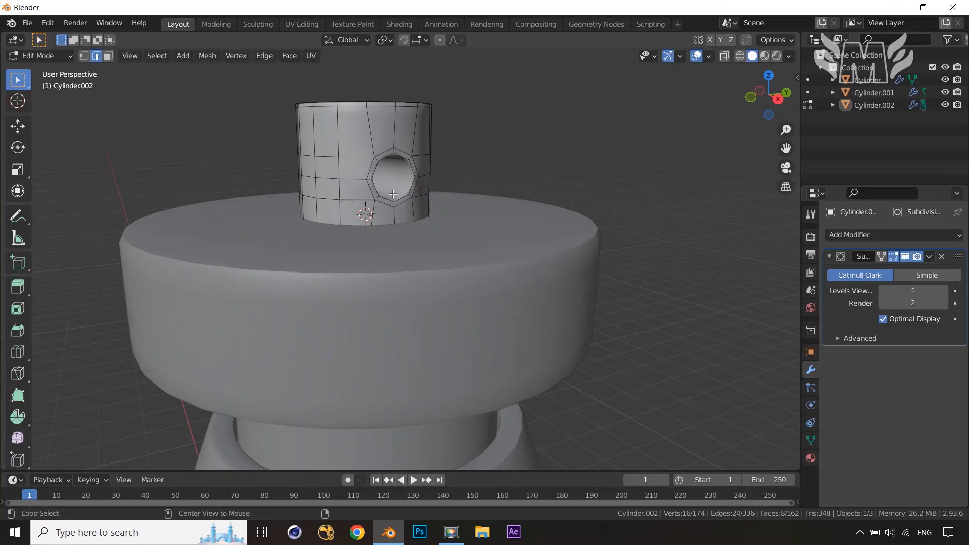
middle_click_drag(398, 216, 445, 200)
left_click(444, 205, "alt+shift")
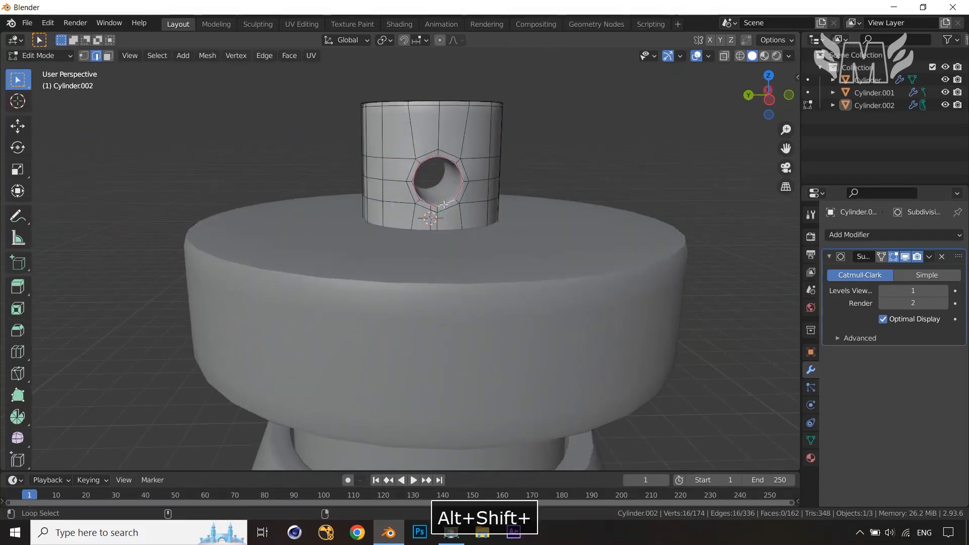
key("shift+s")
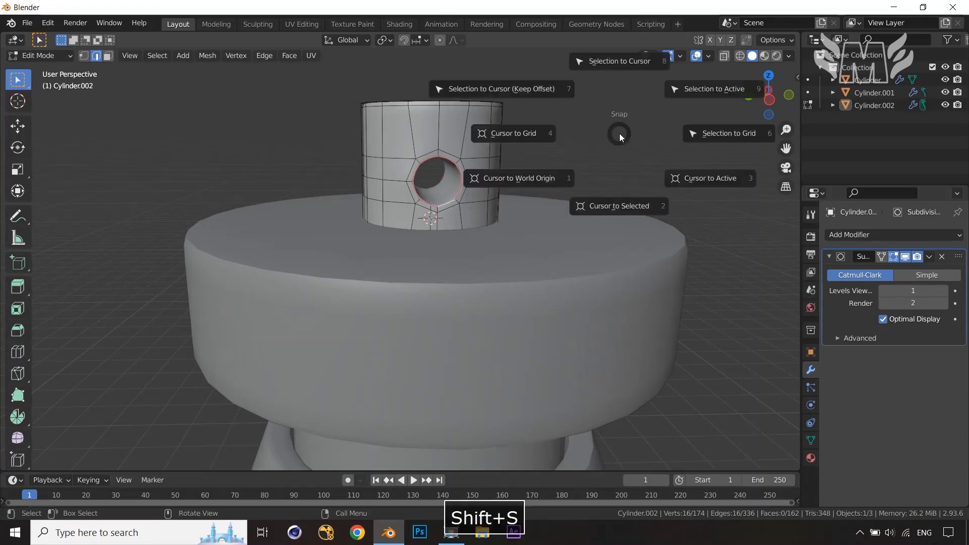
left_click(629, 205)
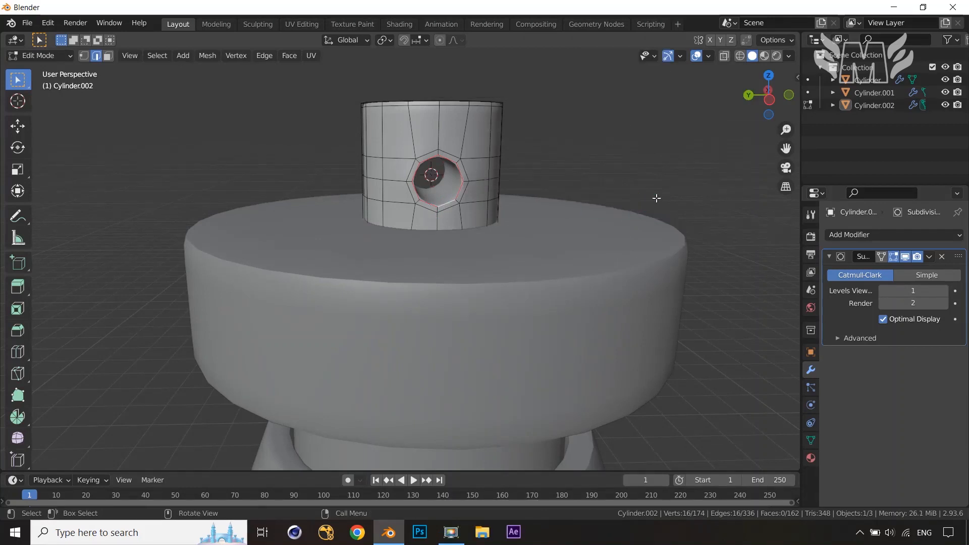
Return to object mode and add a Bezier circle at the 3D cursor
scroll(660, 210, "down", 3)
middle_click_drag(660, 210, 535, 205)
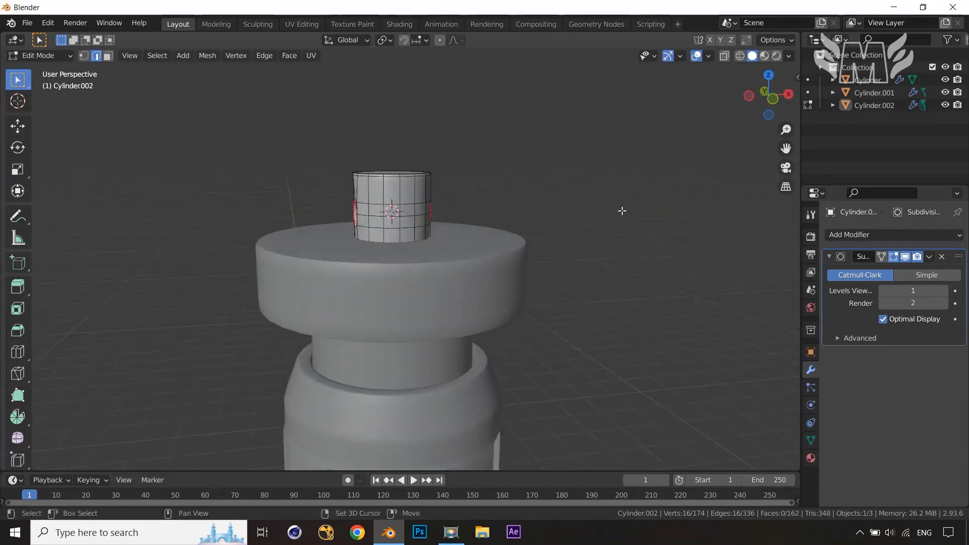
key("Tab")
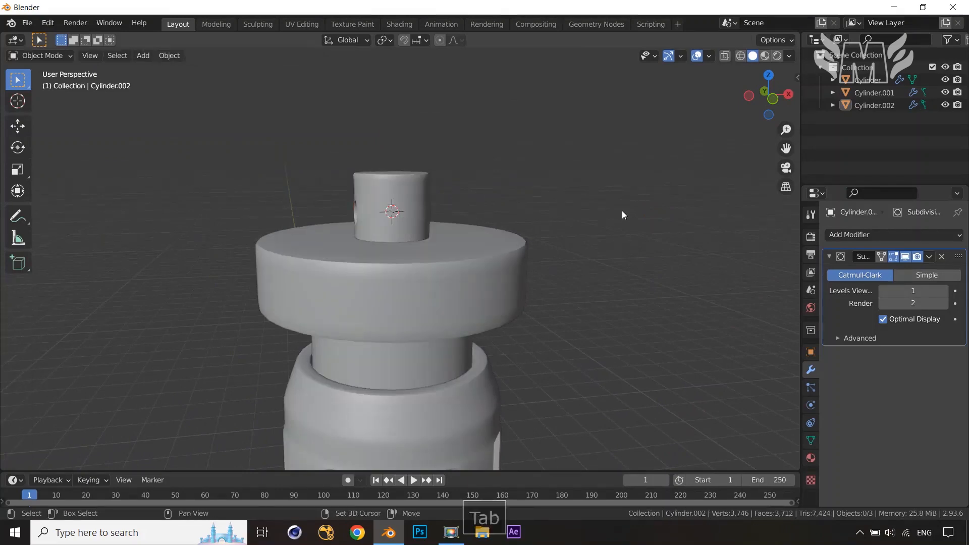
key("shift+a")
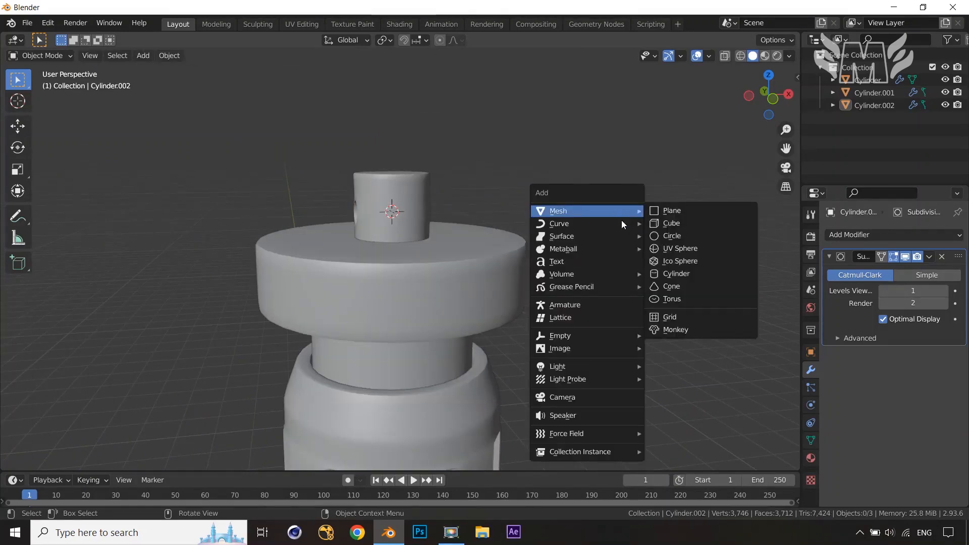
mouse_move(622, 224)
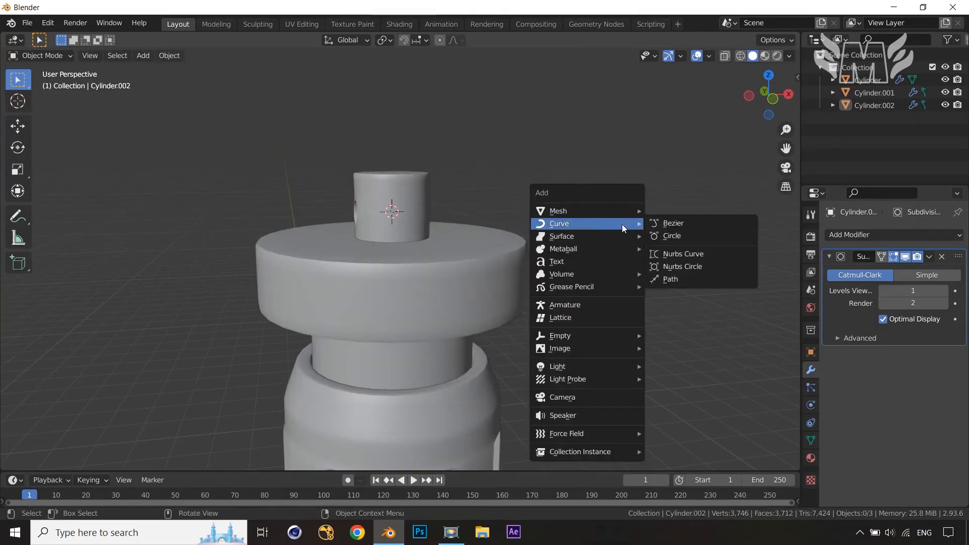
left_click(672, 236)
middle_click_drag(681, 239, 631, 267)
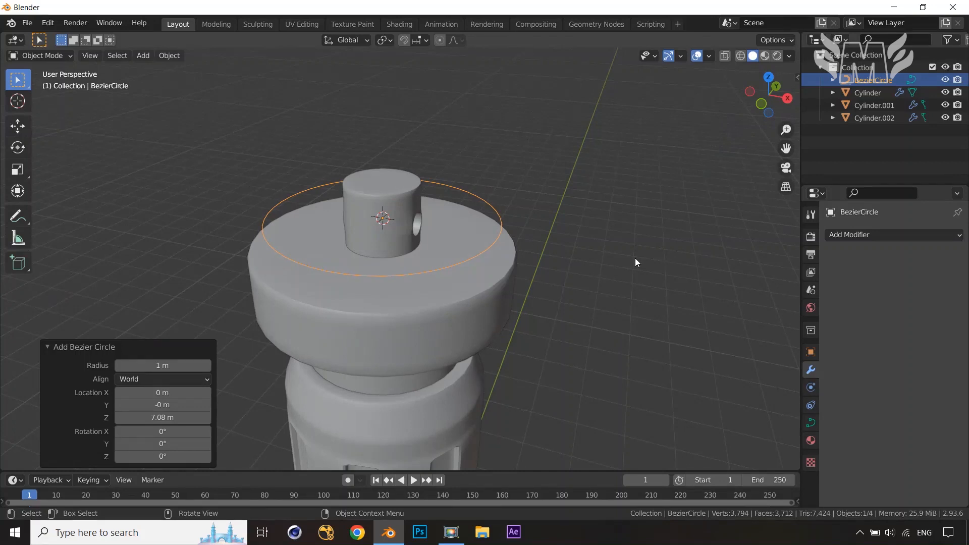
Rotate the Bezier circle 90° about the X axis and scale it down to about 0.473
type("r")
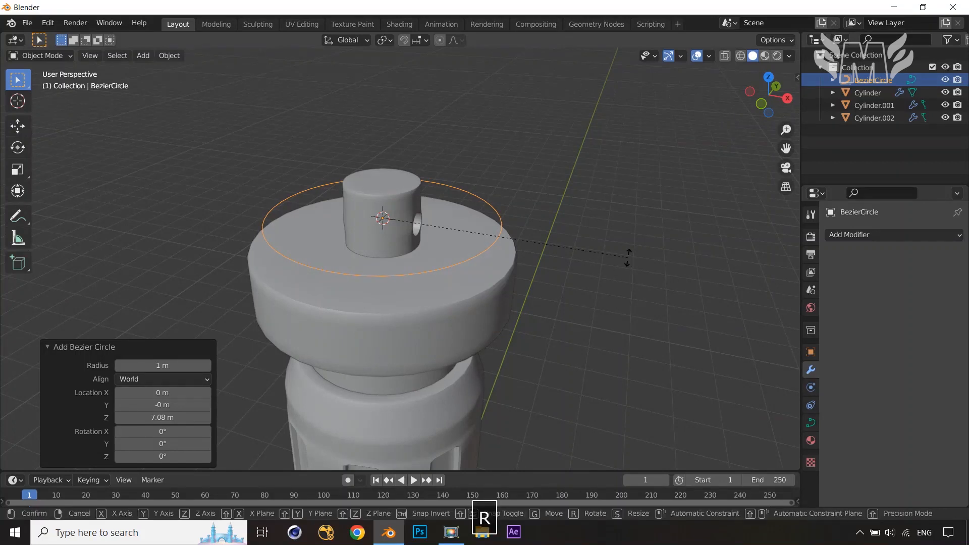
type("x")
type("90")
left_click(627, 259)
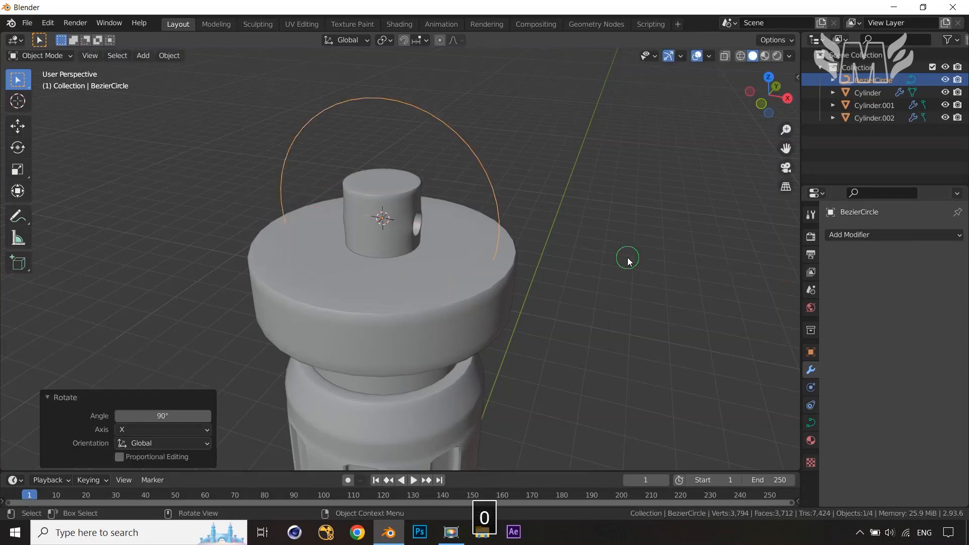
key("s")
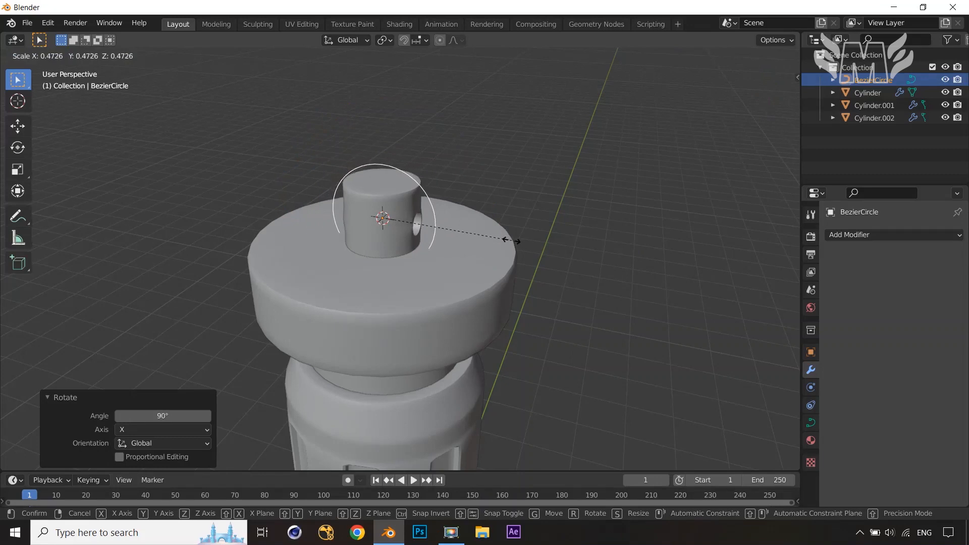
left_click(511, 242)
Raise the Bezier circle about 0.36 m along Z
key("g")
key("z")
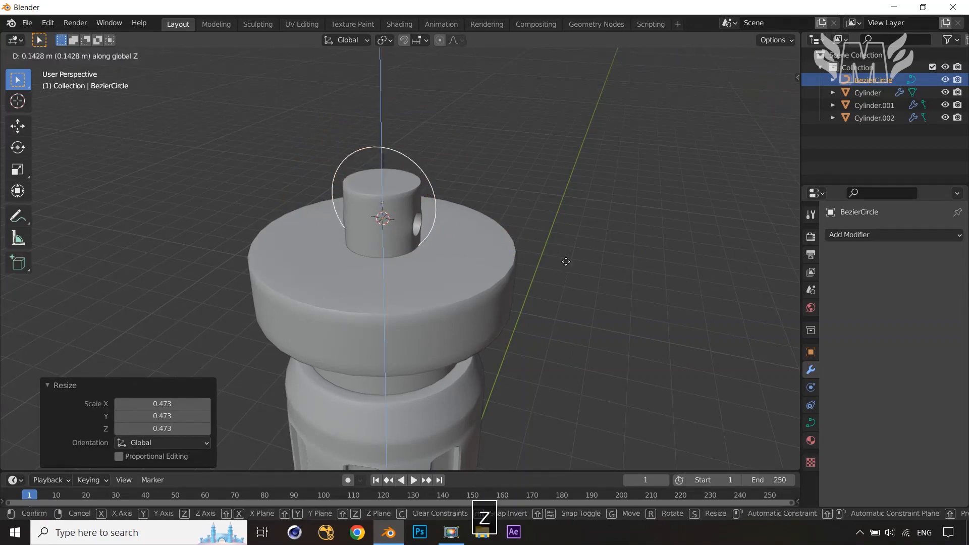
left_click(564, 240)
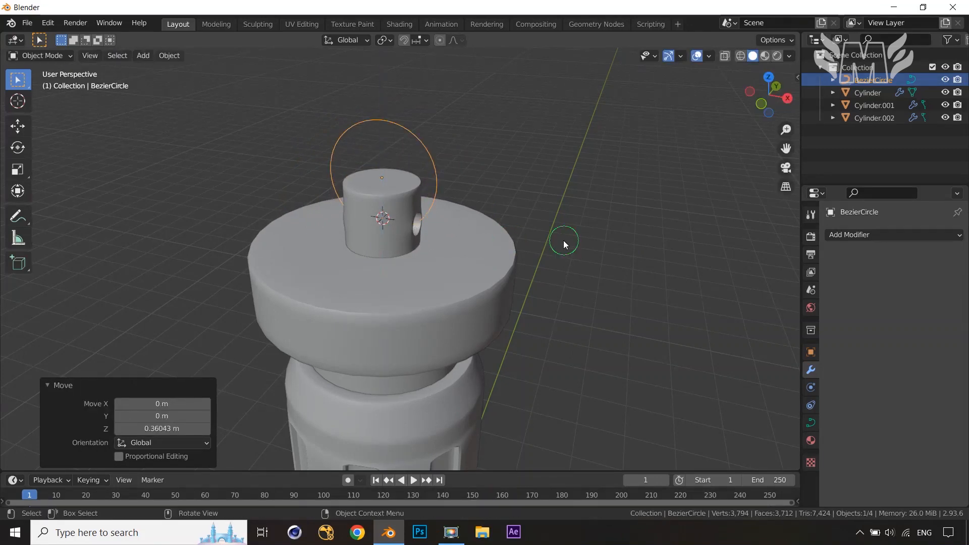
In the right view, lower the circle along Z to line up with the finial's hole
key("KP_3")
scroll(564, 240, "up", 5)
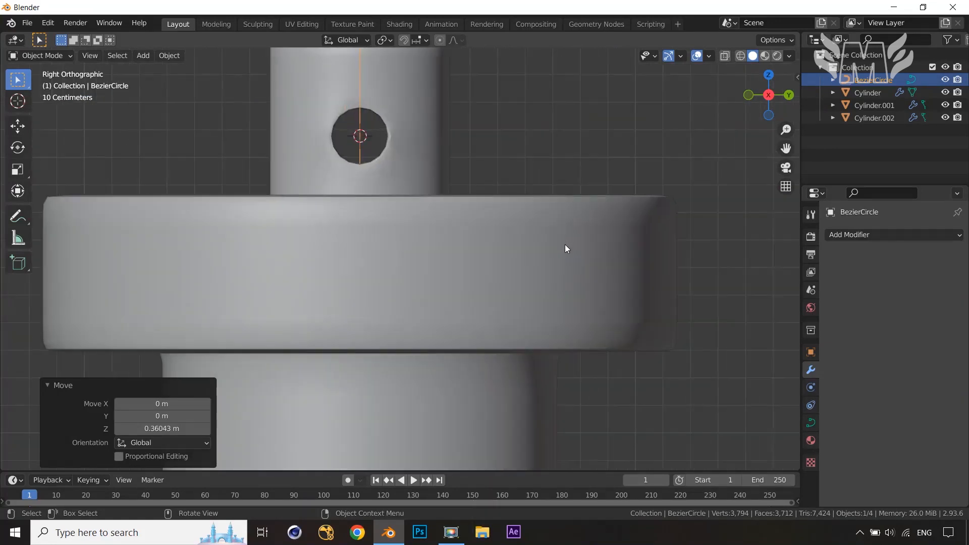
middle_click_drag(556, 246, 564, 268)
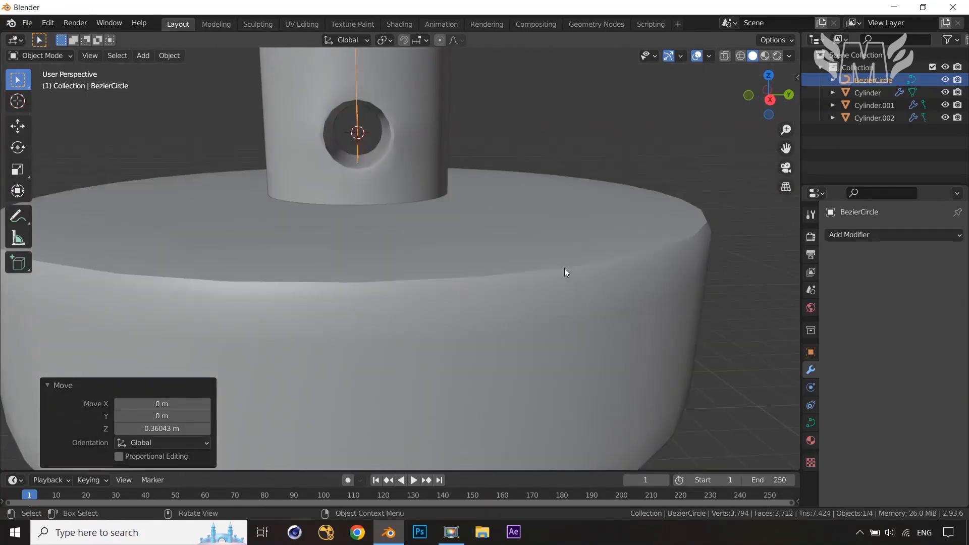
key("g")
key("z")
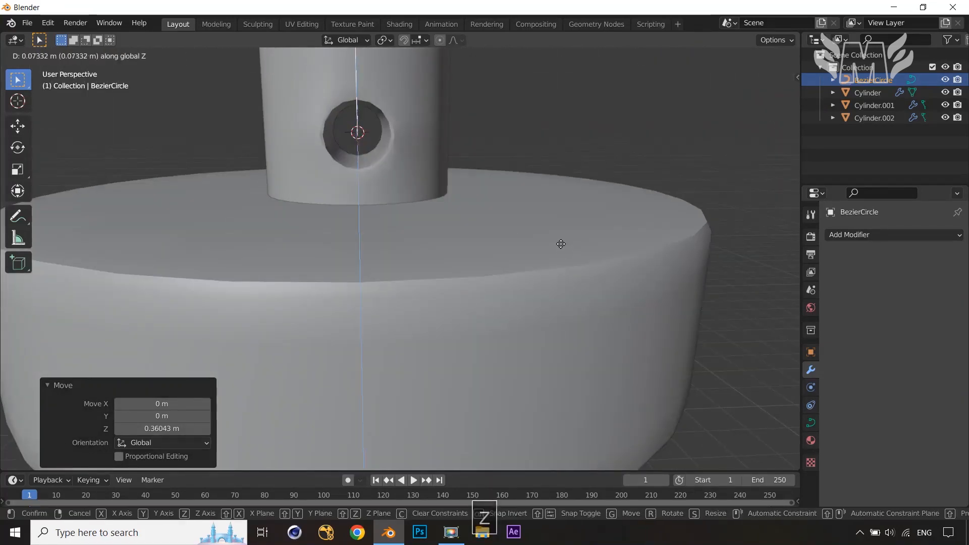
left_click(558, 230)
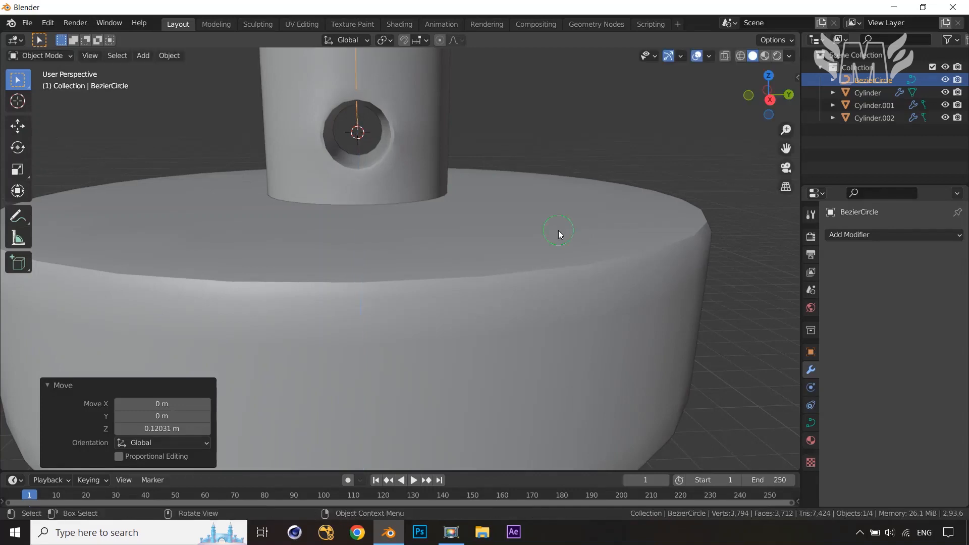
Move the circle about 0.06 m down along Z
scroll(550, 258, "down", 3)
mouse_move(540, 283)
middle_mouse_down()
mouse_move(640, 277)
mouse_move(520, 274)
mouse_move(539, 276)
middle_mouse_up()
key("g")
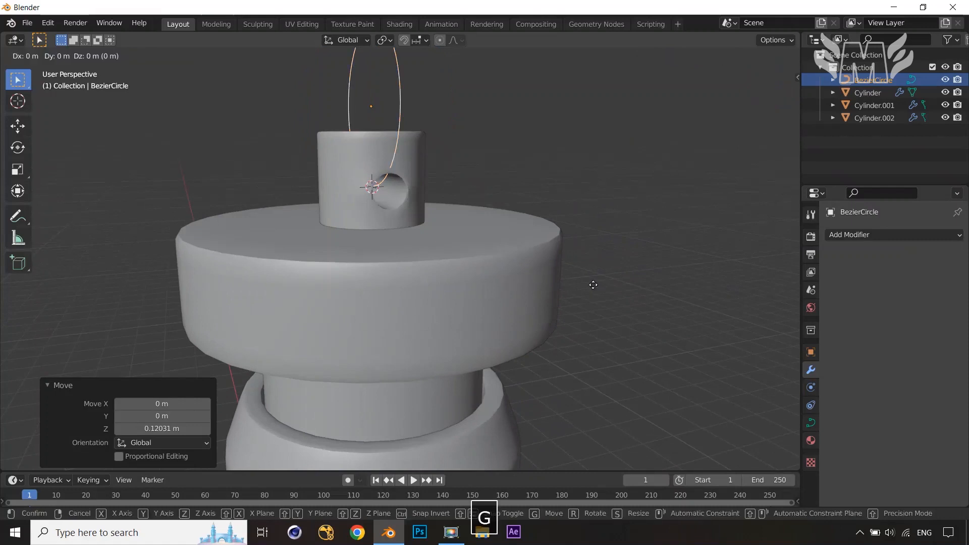
key("z")
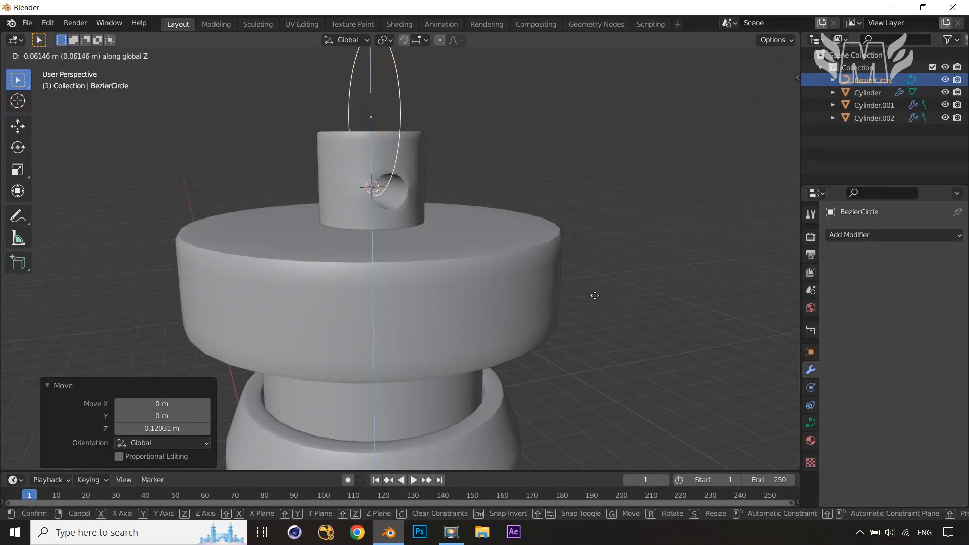
left_click(594, 296)
Give the curve a round bevel depth of 0.05 m in its geometry settings
scroll(516, 217, "down", 3)
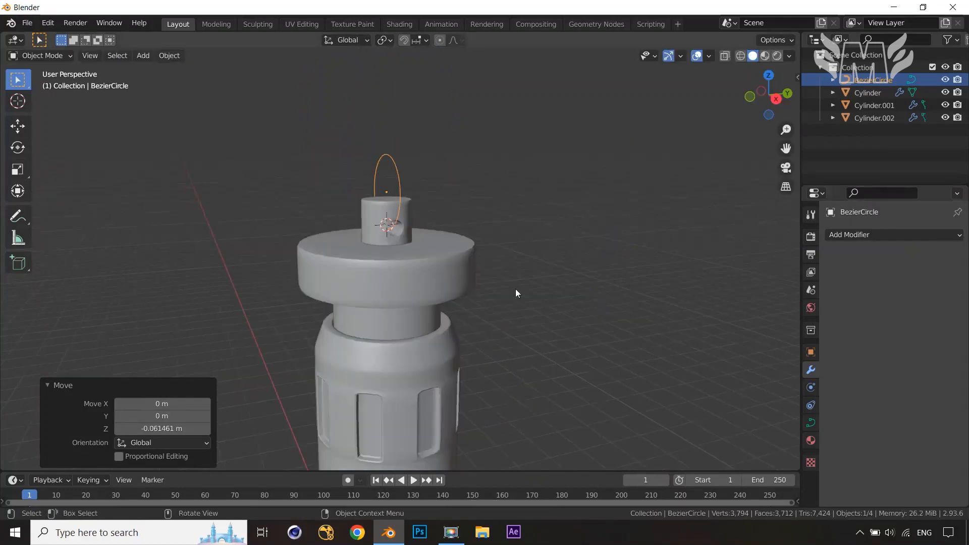
middle_click_drag(516, 289, 575, 295)
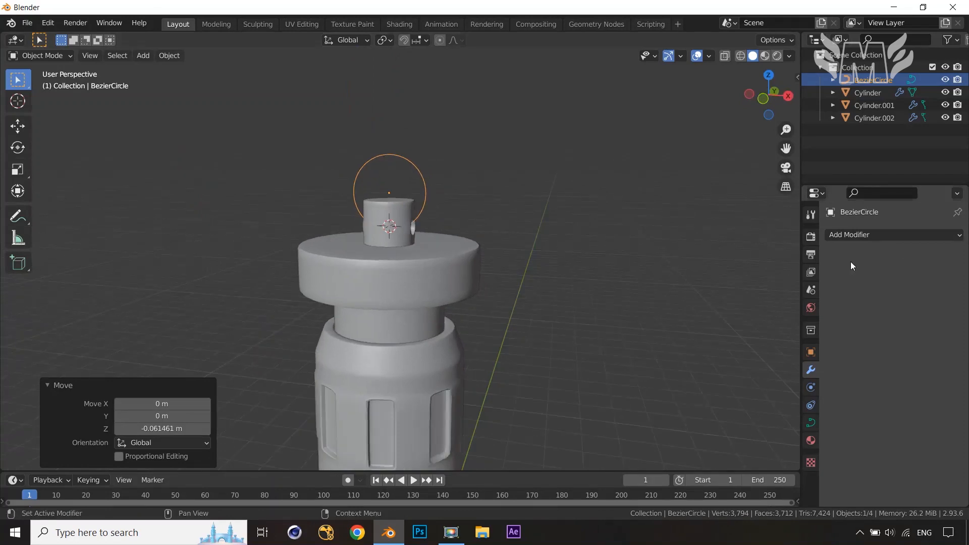
left_click(810, 424)
scroll(839, 416, "down", 4)
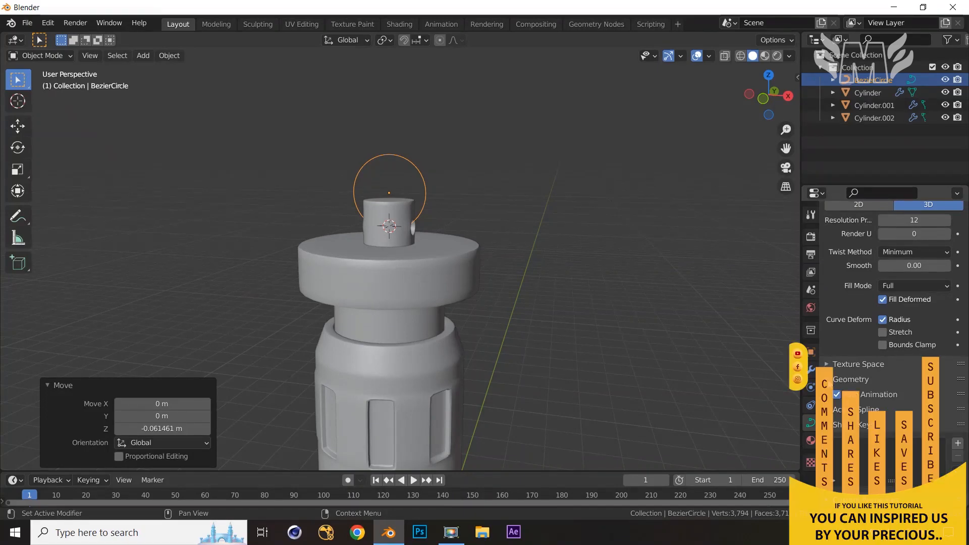
left_click(826, 383)
scroll(837, 400, "down", 4)
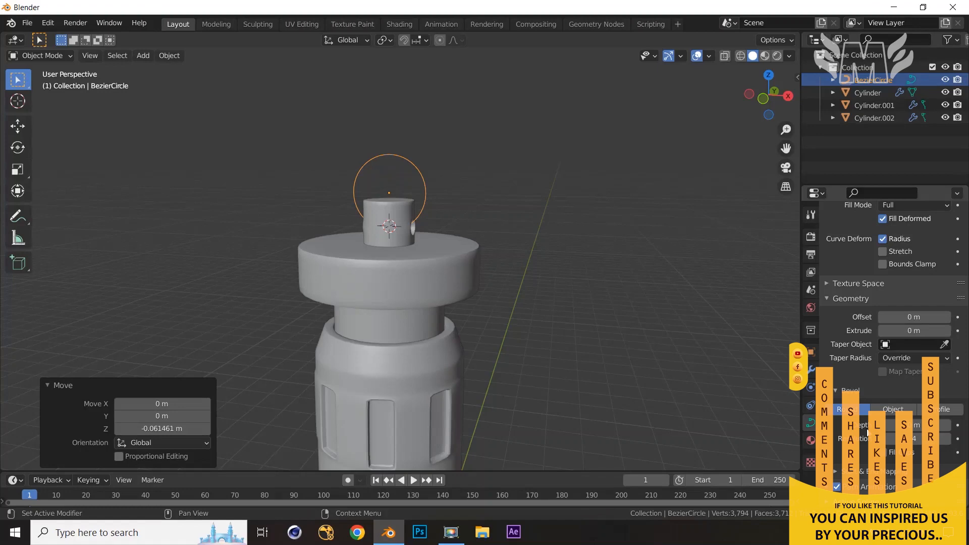
left_click_drag(929, 425, 935, 425)
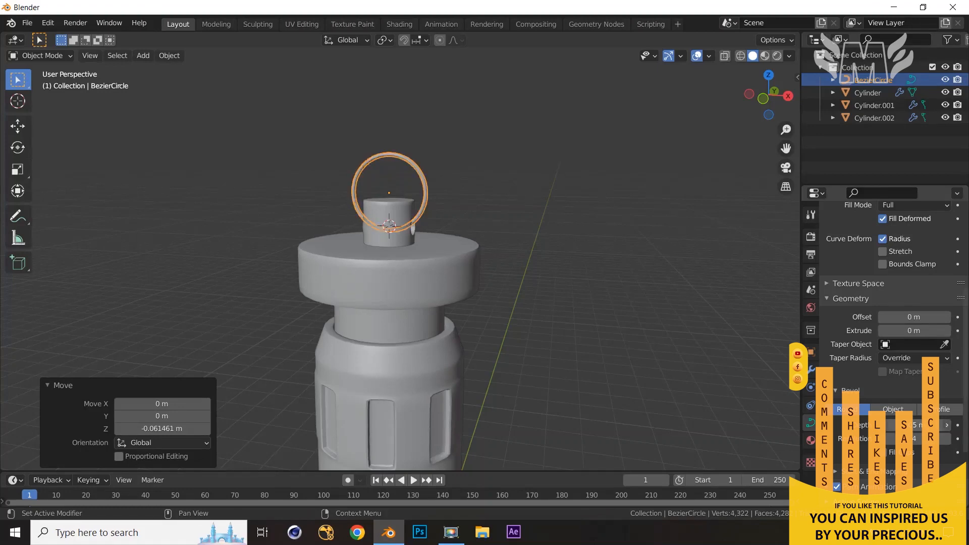
Reselect the ring and lower it slightly along Z so it threads through the hole
left_click(702, 364)
scroll(688, 357, "up", 2)
middle_click_drag(686, 355, 454, 313)
scroll(571, 342, "up", 2)
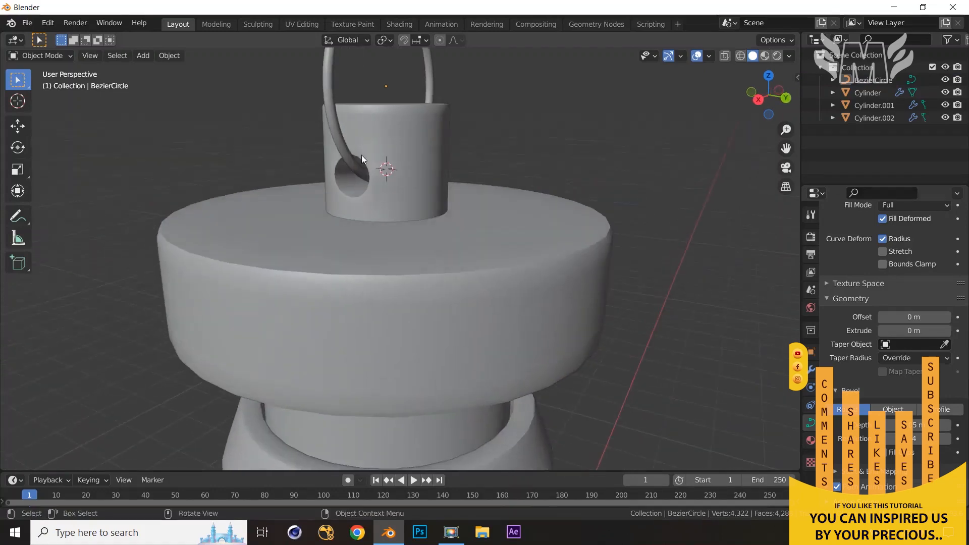
left_click(328, 103)
key("g")
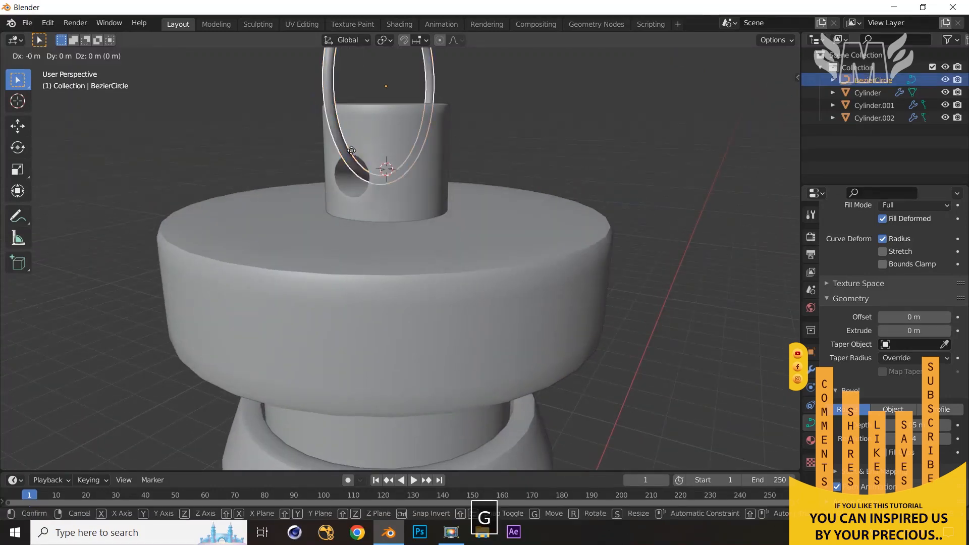
key("z")
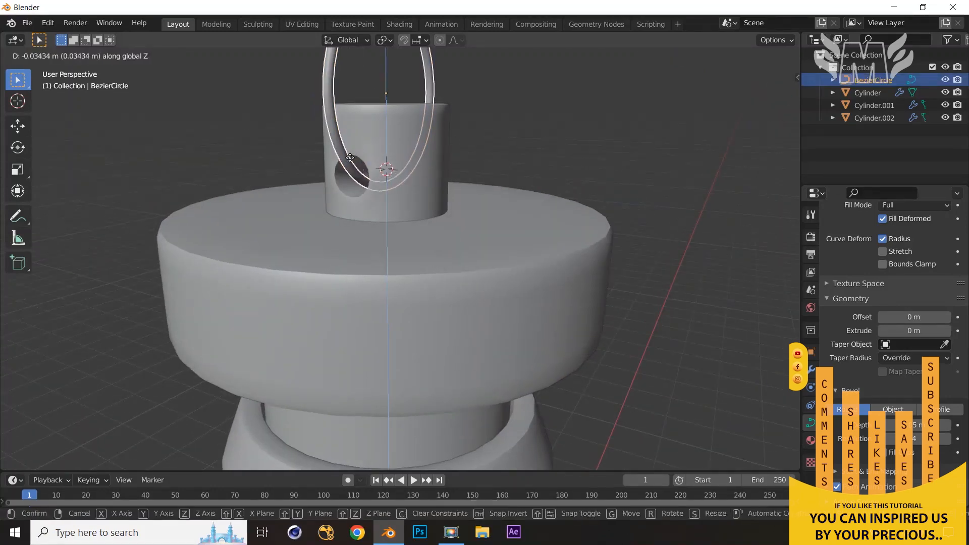
left_click(349, 153)
Nudge the ring a little further along Z
middle_click_drag(578, 160, 407, 196)
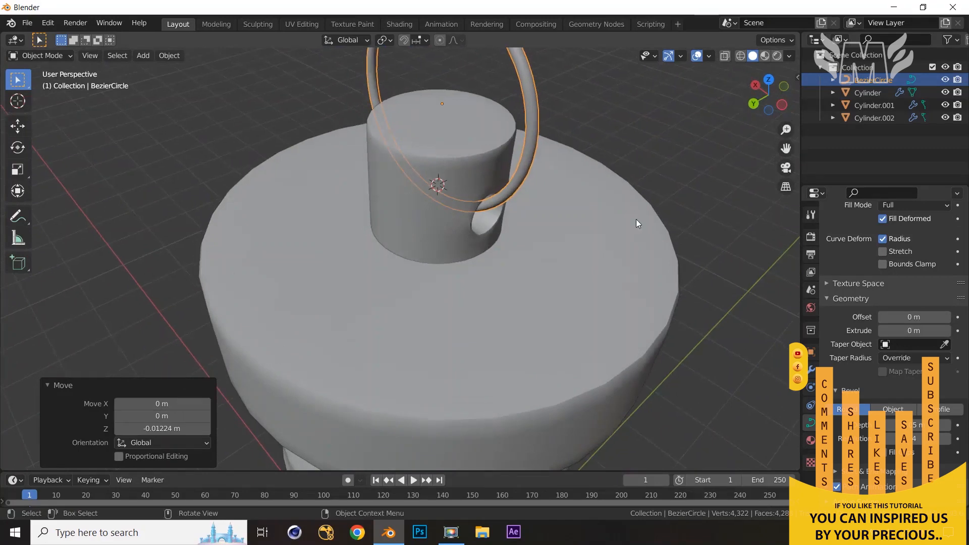
key("g")
key("z")
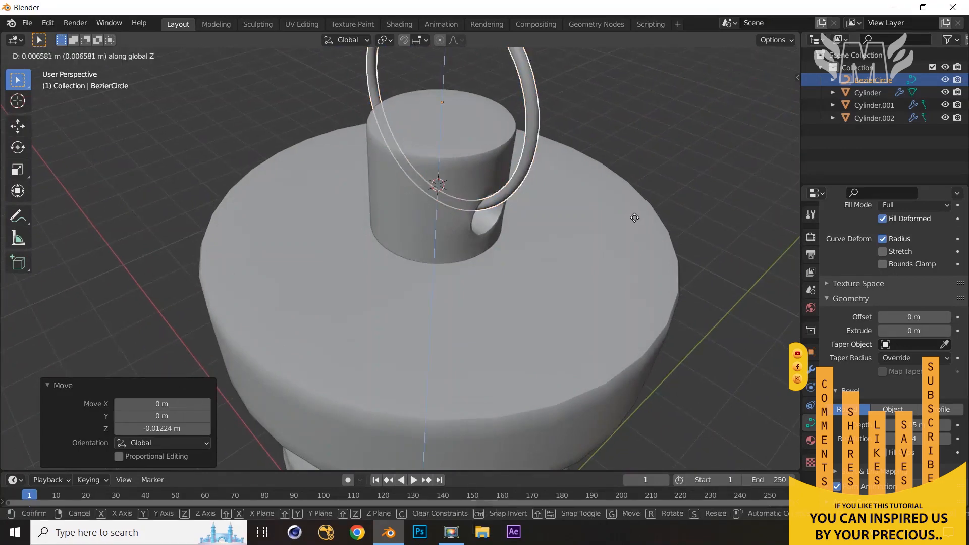
left_click(662, 218)
Inspect the whole column and its ring from a distance at several angles
scroll(695, 171, "down", 4)
middle_click_drag(693, 180, 477, 129)
scroll(477, 129, "down", 5)
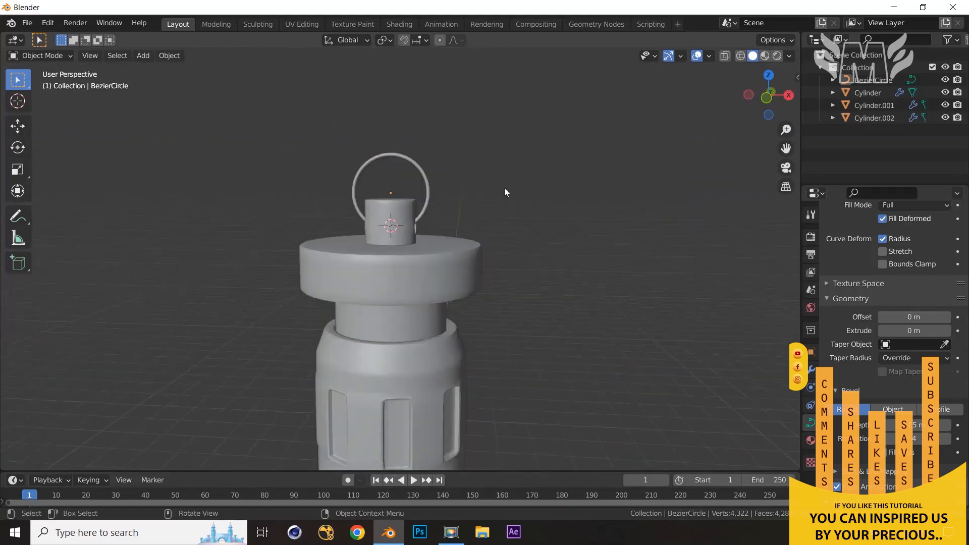
middle_click_drag(520, 233, 564, 238)
scroll(562, 241, "down", 4)
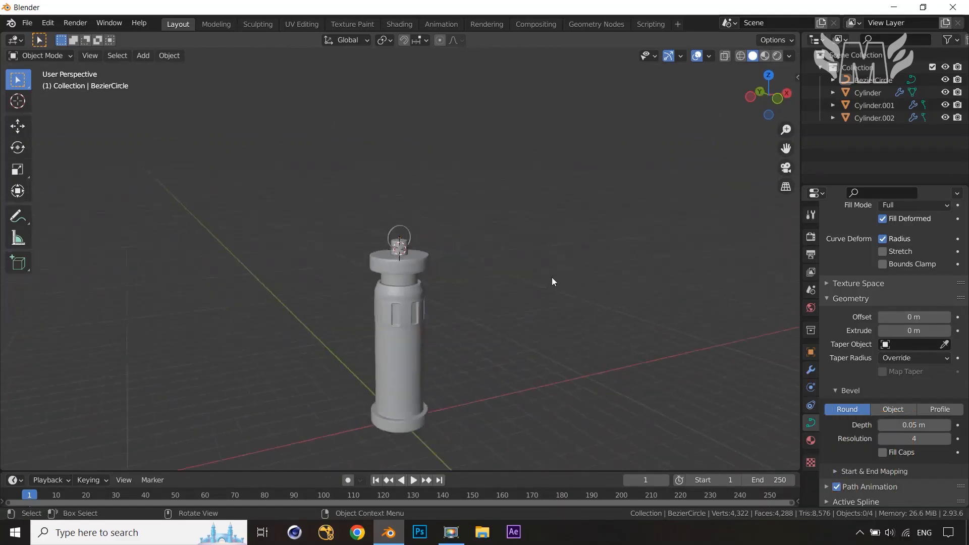
middle_click_drag(552, 282, 541, 233)
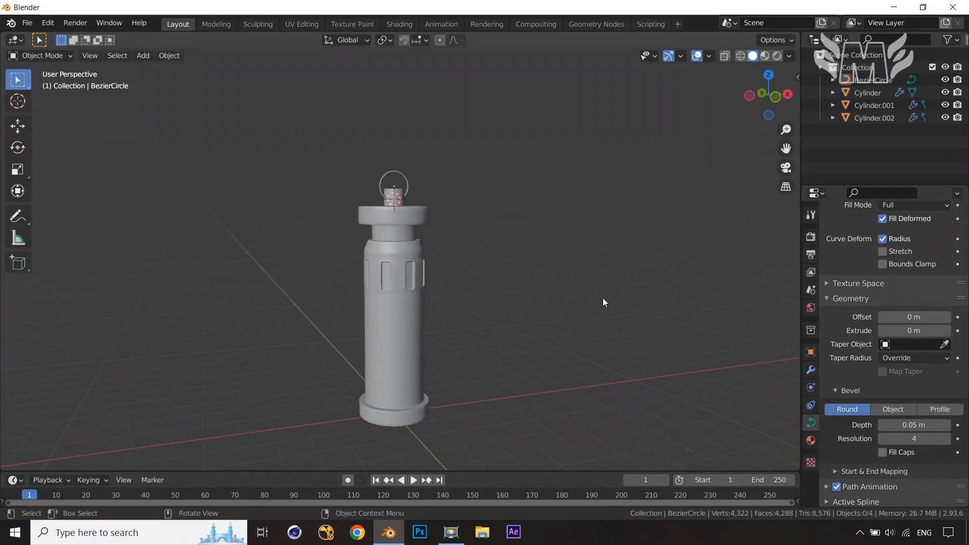
scroll(560, 271, "up", 3)
scroll(561, 272, "down", 3)
middle_click_drag(543, 284, 704, 303)
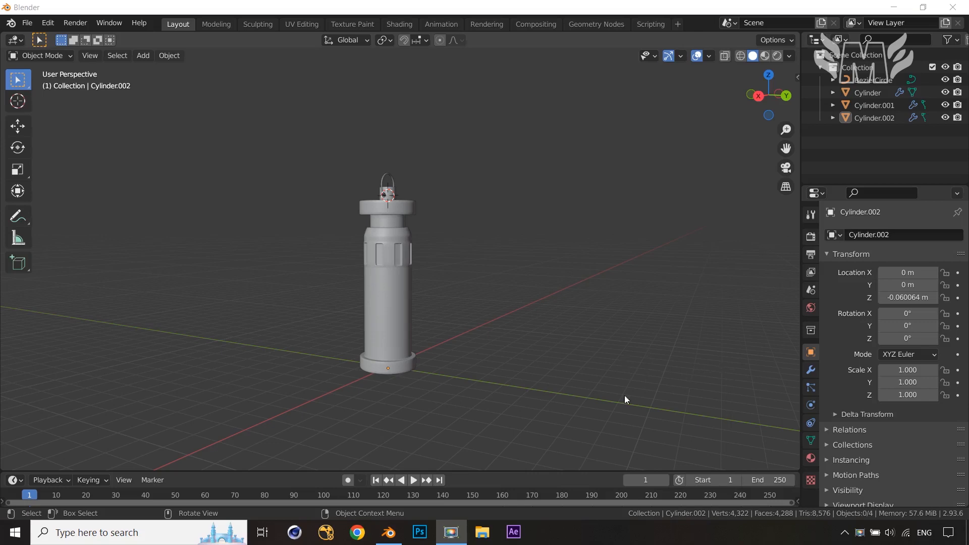
Select the main column body, add a new material and name it main body
left_click(387, 326)
left_click(387, 327)
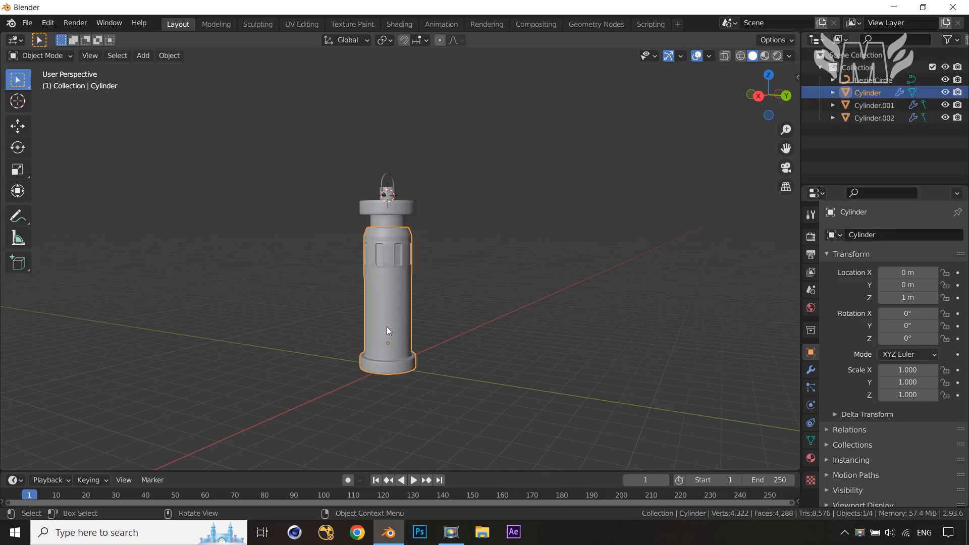
left_click(811, 458)
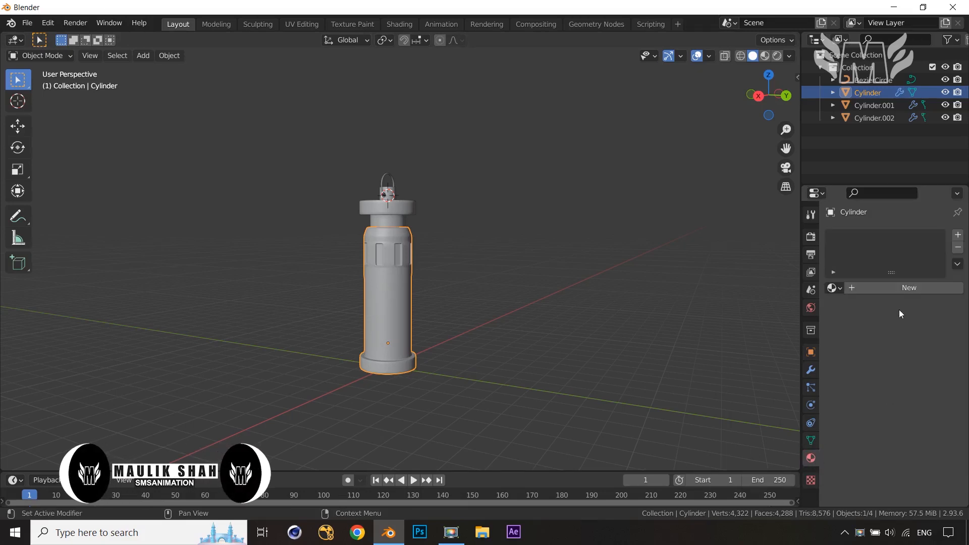
left_click(900, 289)
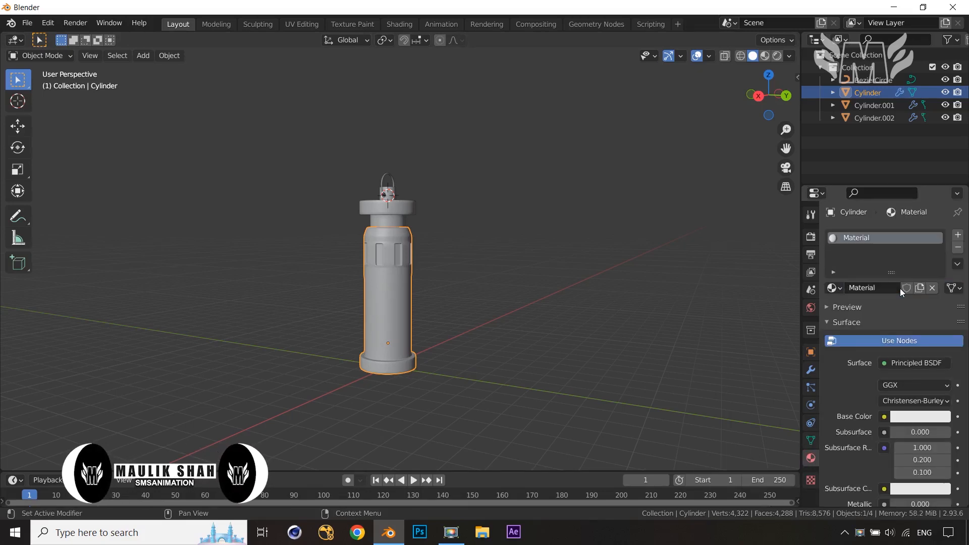
double_click(876, 238)
type("main ")
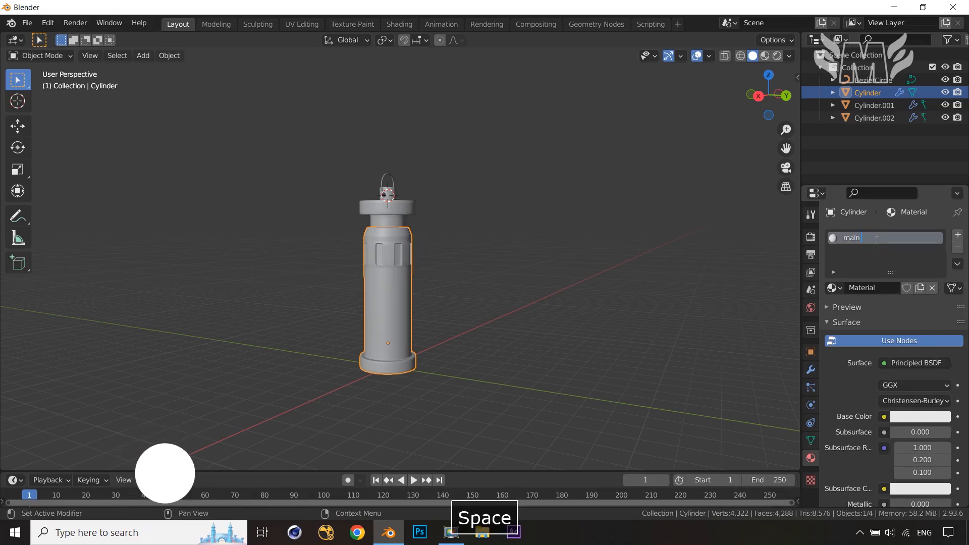
type("body")
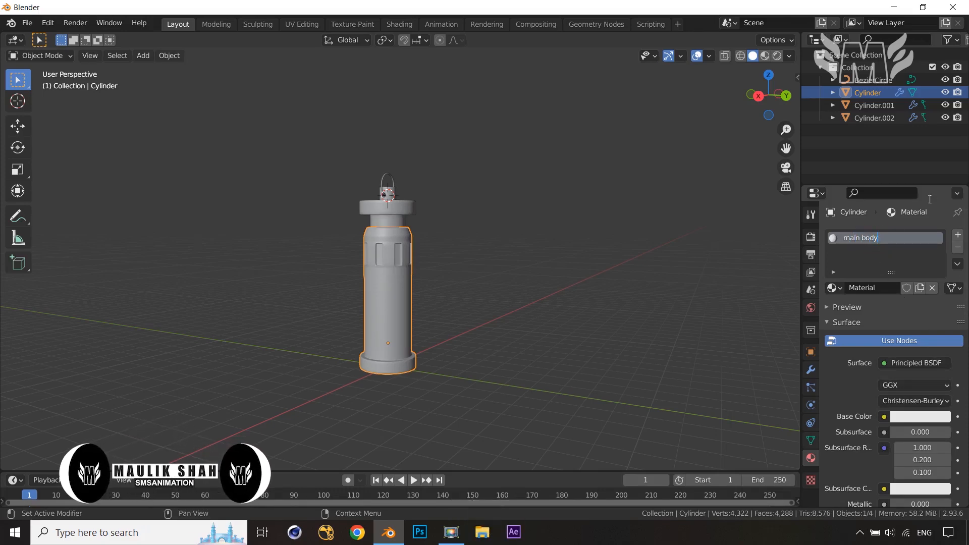
Enter Edit Mode on the column with its window faces selected and switch the viewport to Material Preview shading
key("Return")
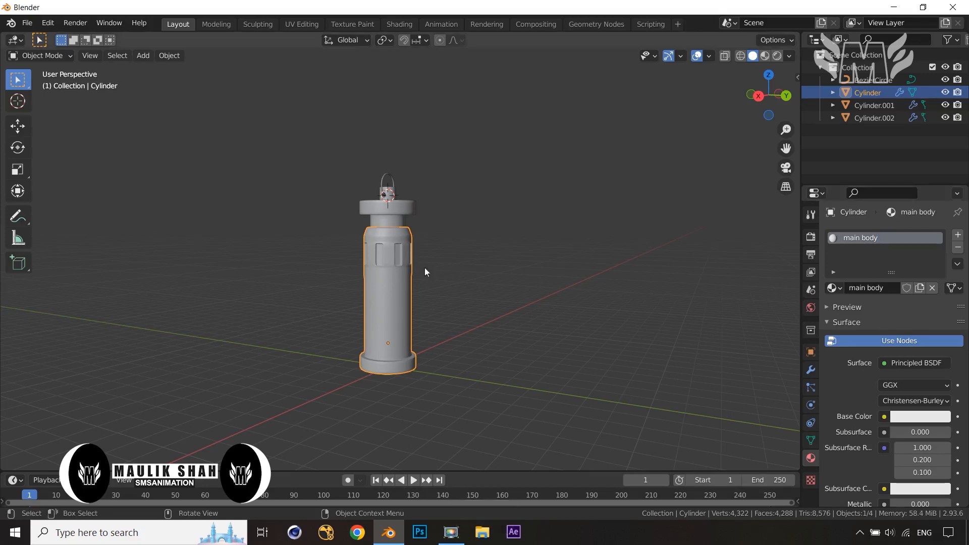
key("Tab")
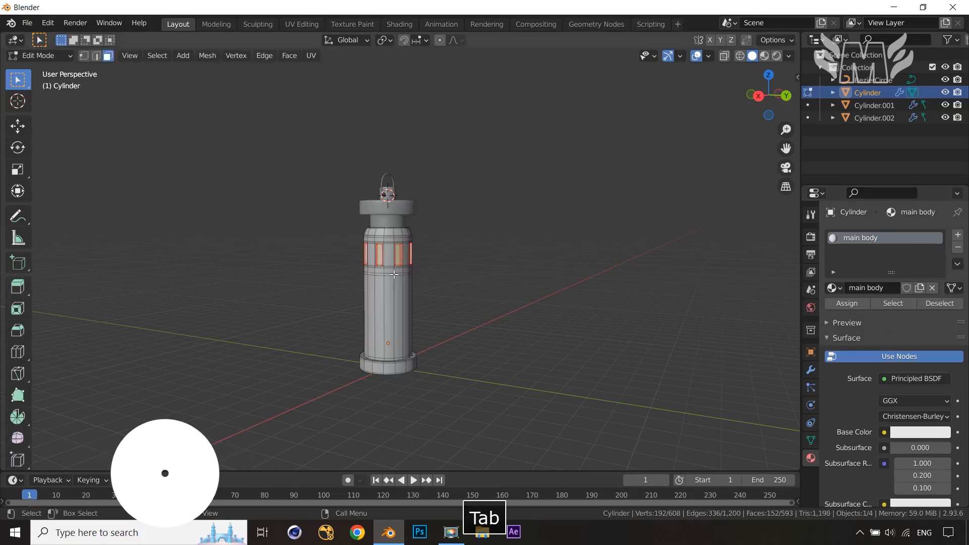
left_click(765, 56)
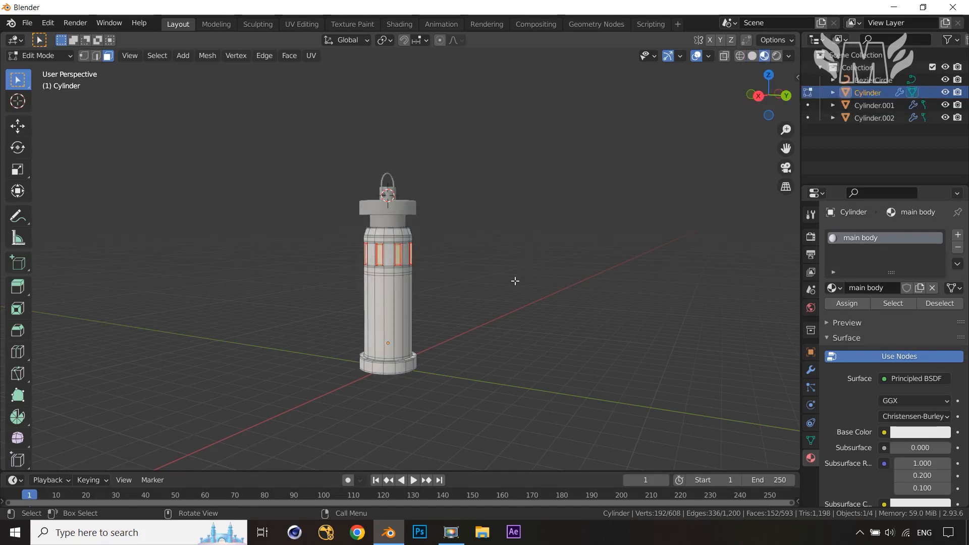
Add a second material slot to the column and create a new material in it
scroll(515, 281, "up", 4)
middle_click_drag(536, 281, 591, 243, "shift")
scroll(591, 243, "up", 2)
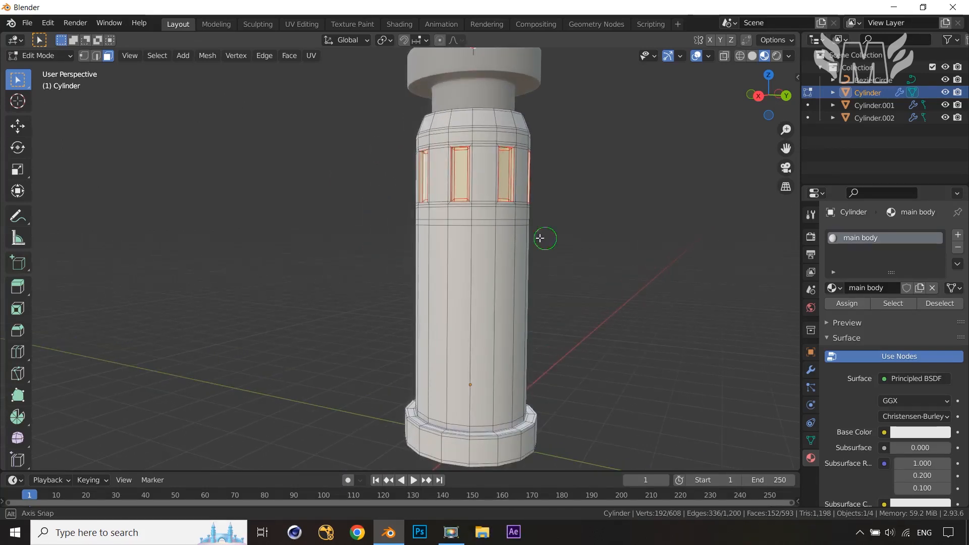
middle_click_drag(540, 237, 553, 241)
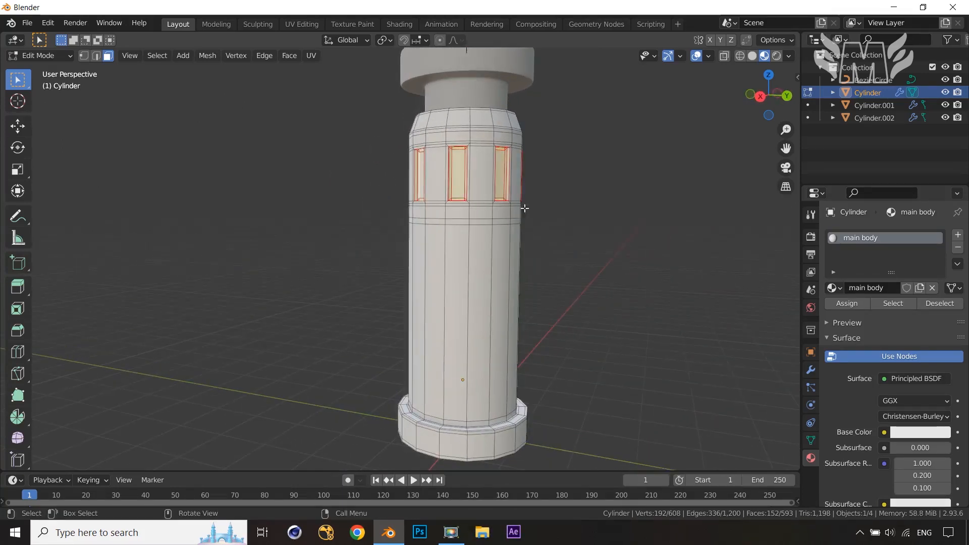
left_click(958, 235)
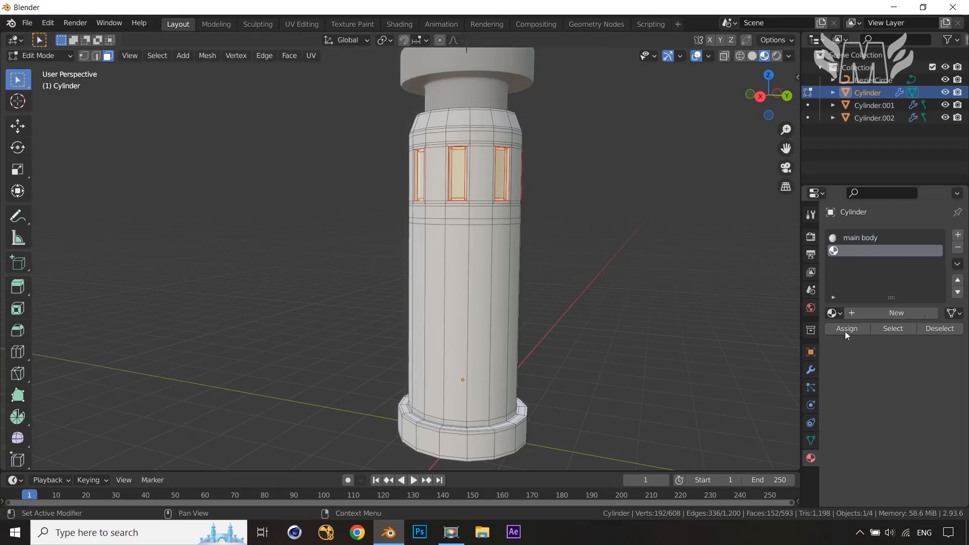
left_click(892, 313)
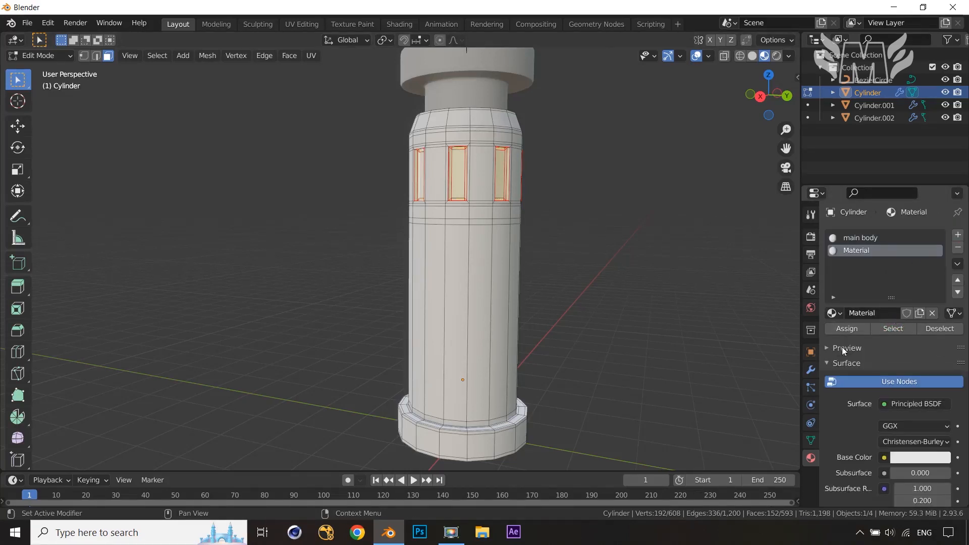
Set the new material's emission colour to bright green and its emission strength to 3
scroll(833, 417, "down", 8)
scroll(832, 417, "down", 10)
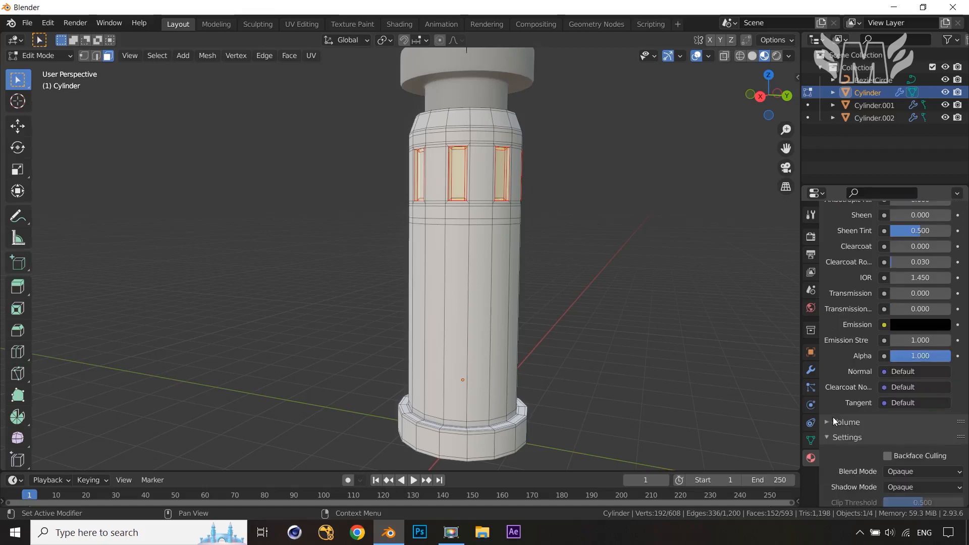
left_click(922, 325)
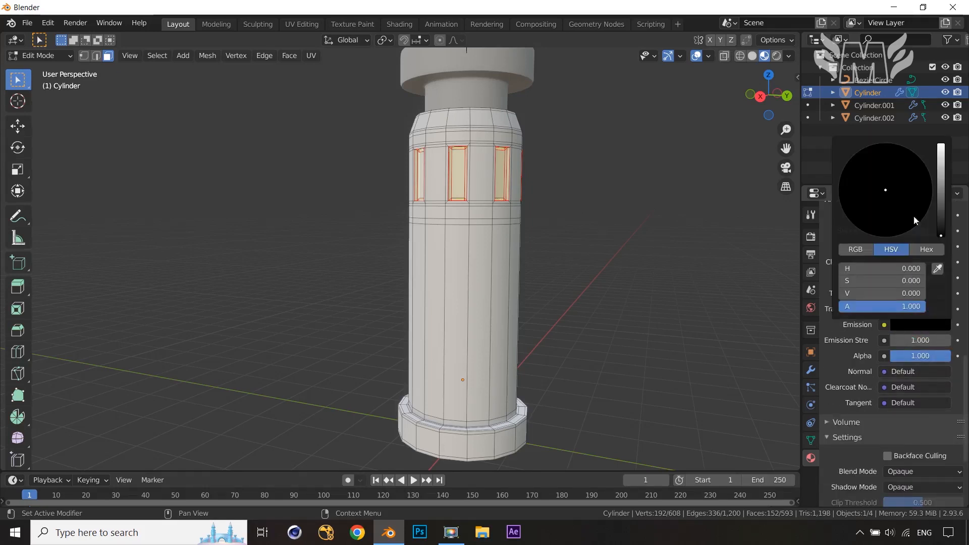
left_click(919, 325)
left_click_drag(943, 202, 941, 153)
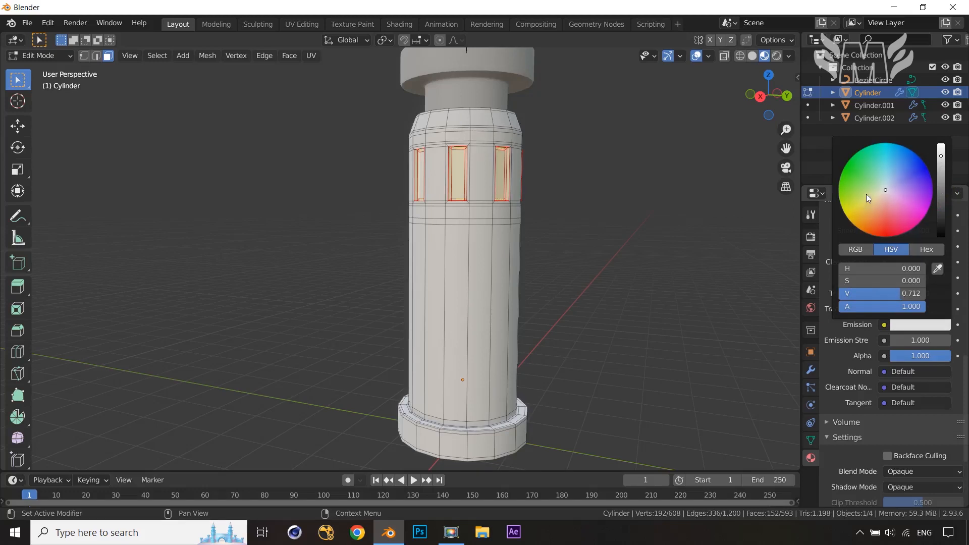
left_click_drag(867, 194, 855, 183)
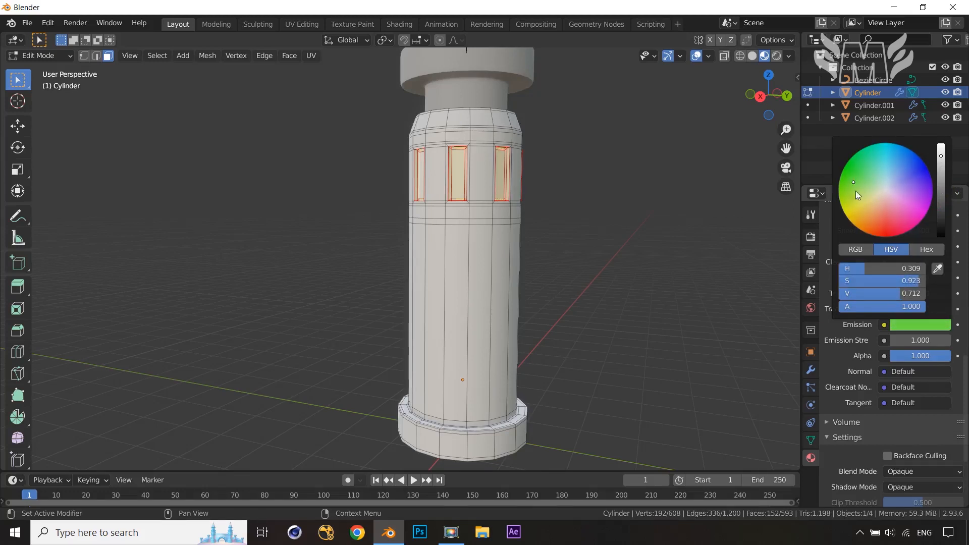
left_click_drag(916, 342, 946, 342)
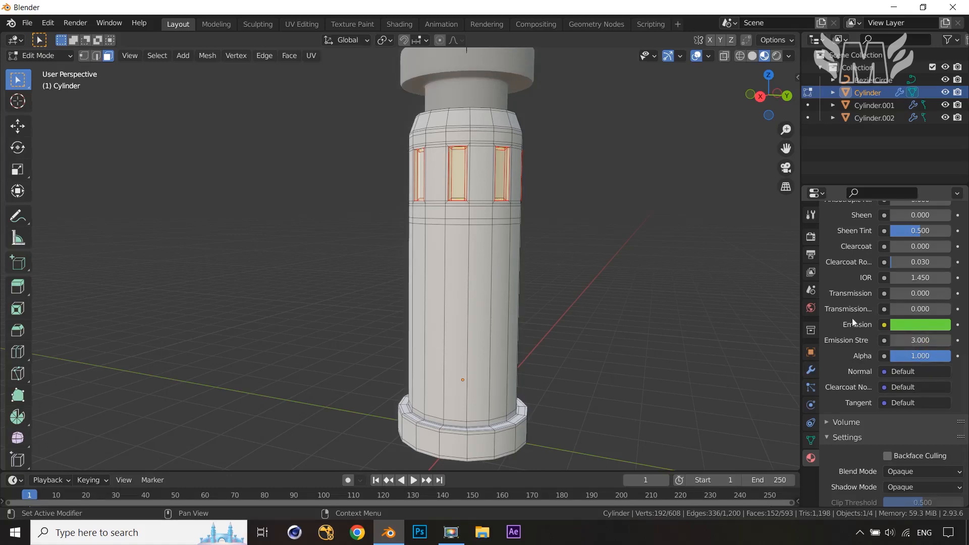
Assign the emissive material to the selected window faces
scroll(842, 306, "up", 15)
scroll(841, 302, "up", 2)
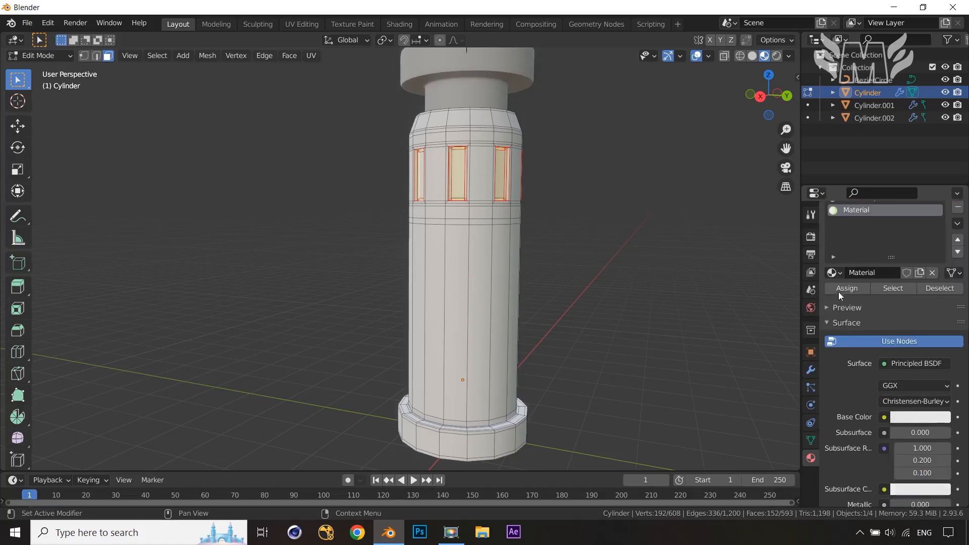
left_click(842, 290)
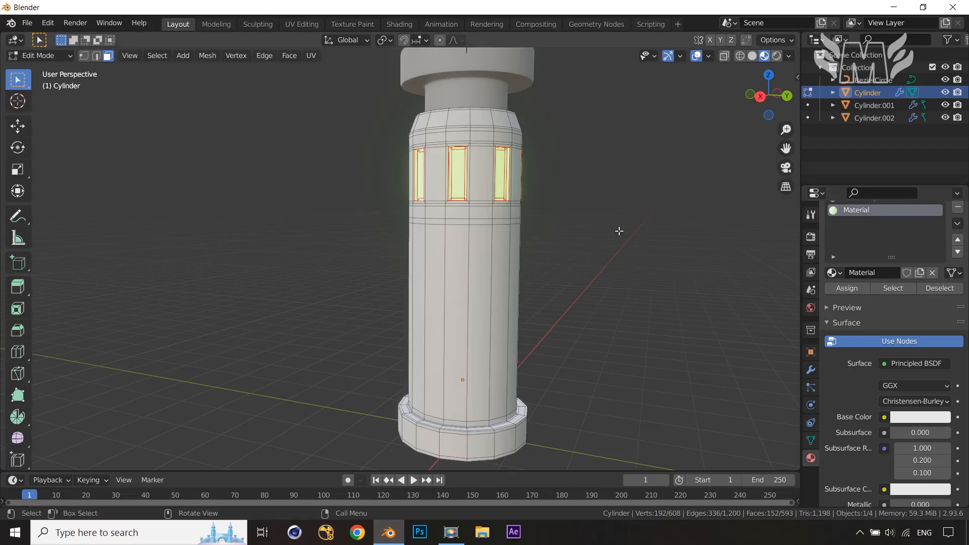
Return to Object Mode, open the render settings and inspect the glowing windows up close
key("Tab")
middle_click_drag(580, 253, 623, 269)
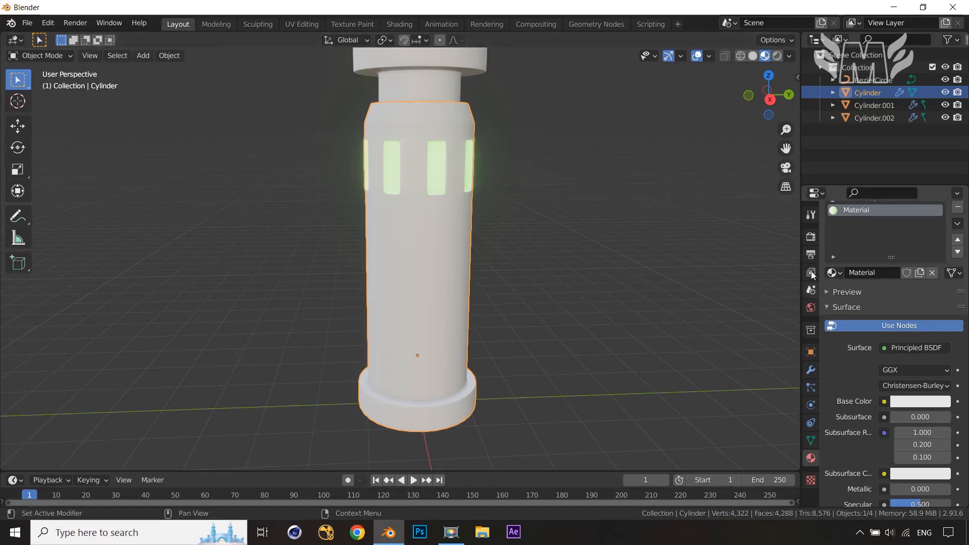
left_click(811, 237)
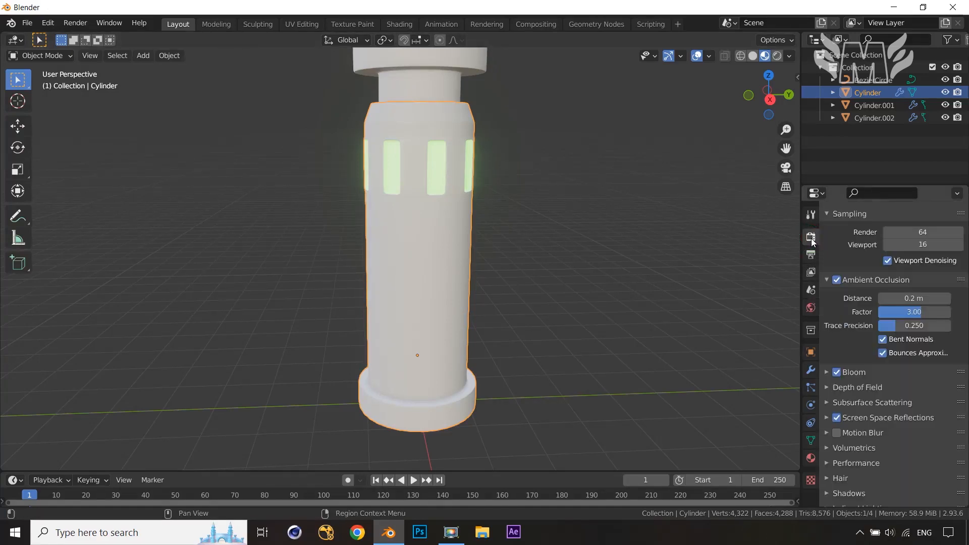
scroll(855, 398, "down", 3)
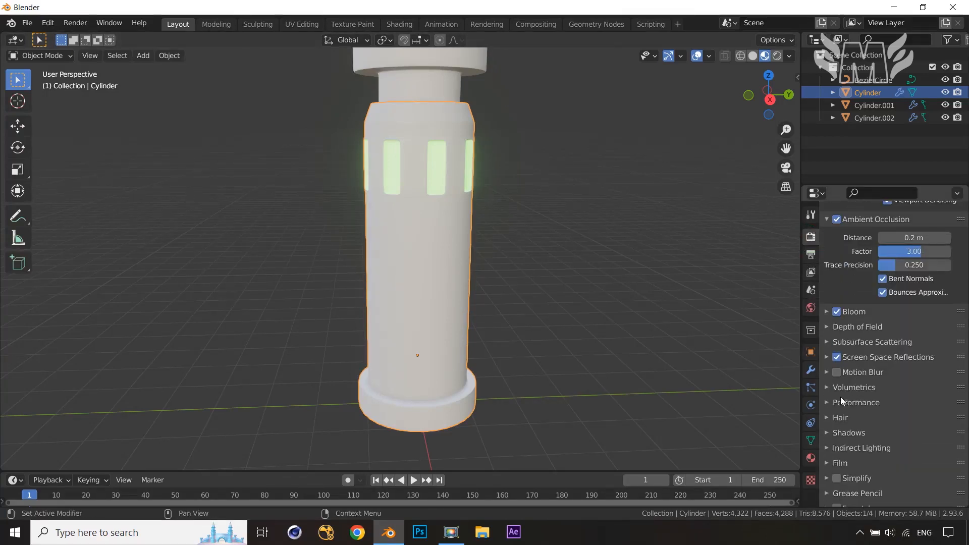
scroll(824, 379, "up", 1)
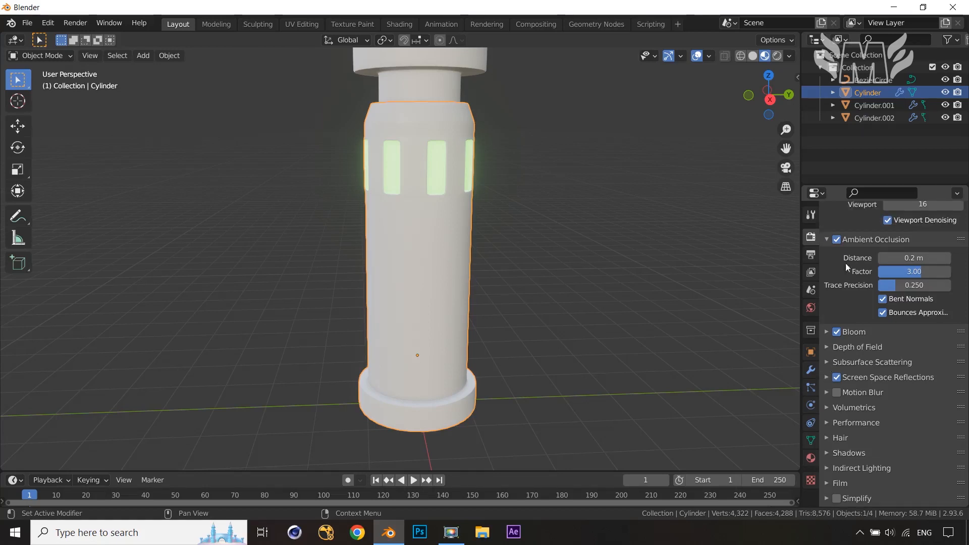
middle_click_drag(597, 233, 600, 310)
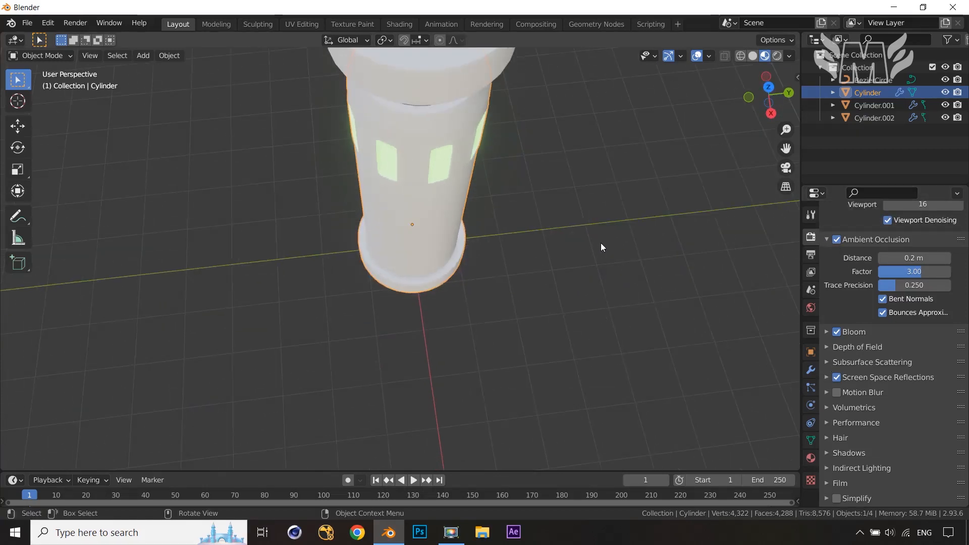
middle_click_drag(601, 244, 592, 330)
scroll(584, 251, "up", 3)
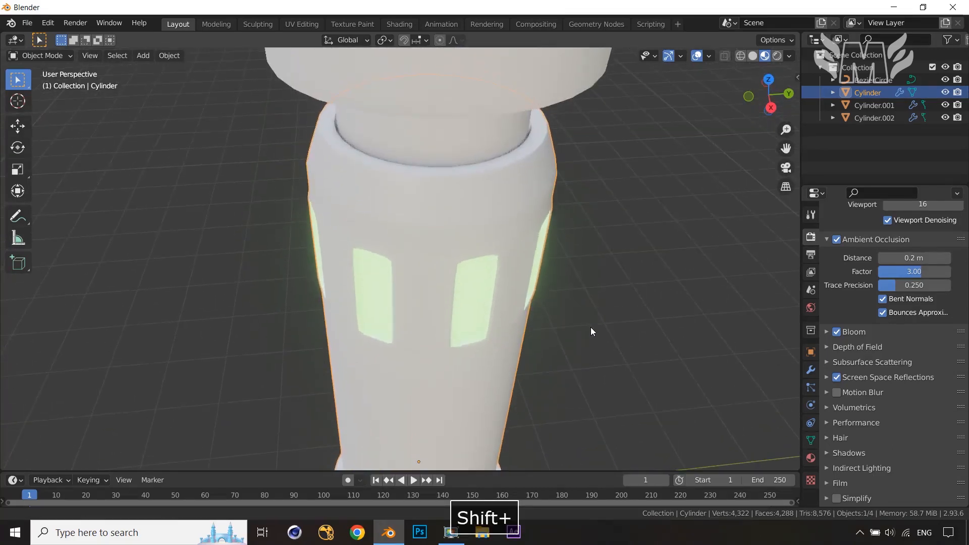
Toggle Ambient Occlusion and Bloom off and back on to compare their effect on the glowing windows
left_click(837, 239)
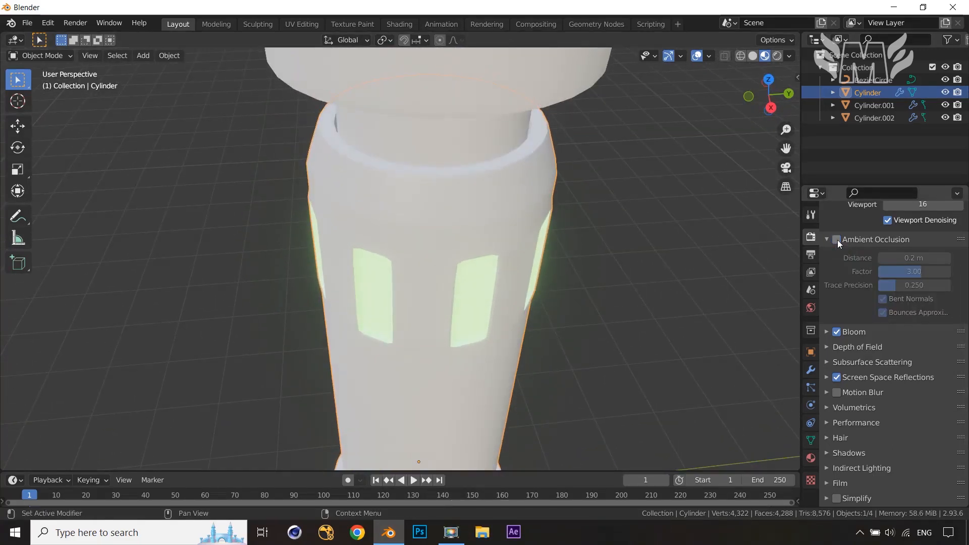
left_click(837, 240)
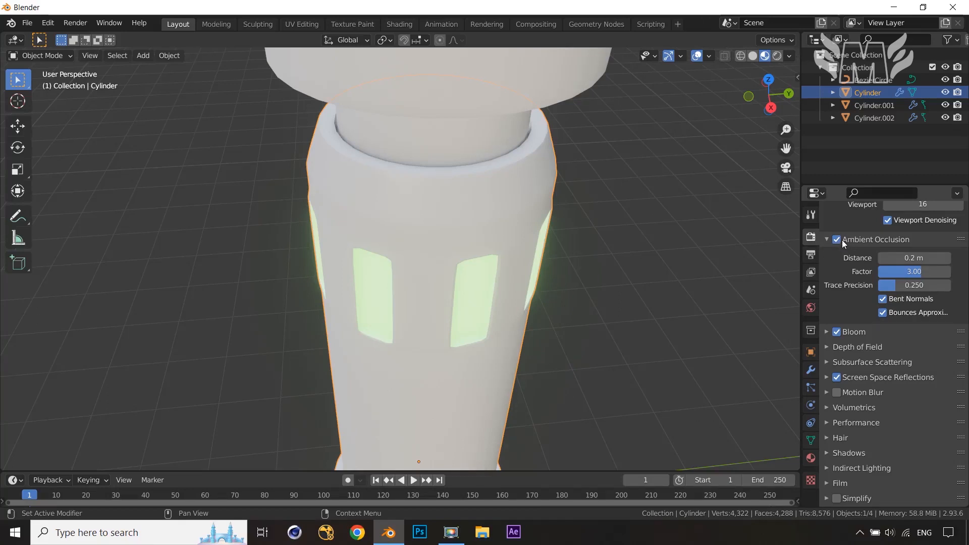
scroll(882, 235, "up", 3)
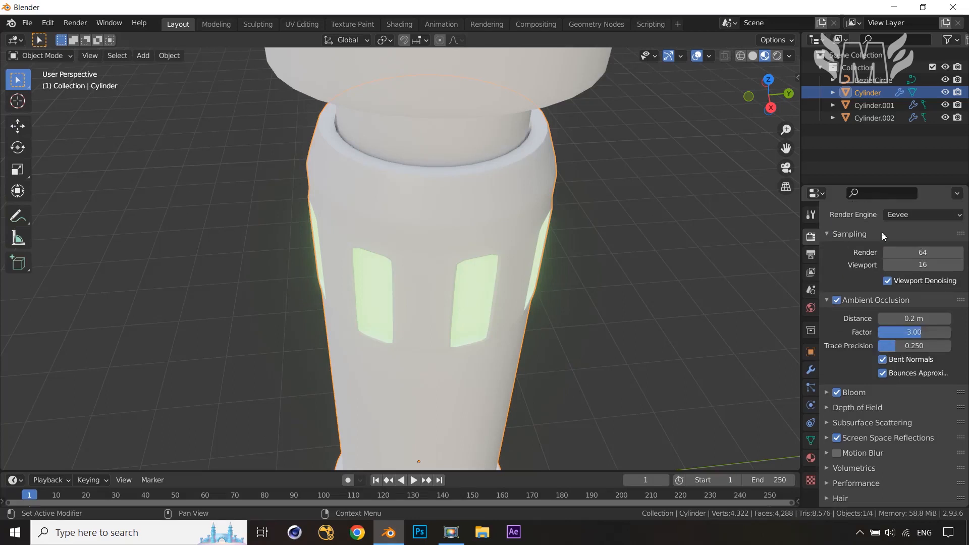
scroll(821, 311, "down", 1)
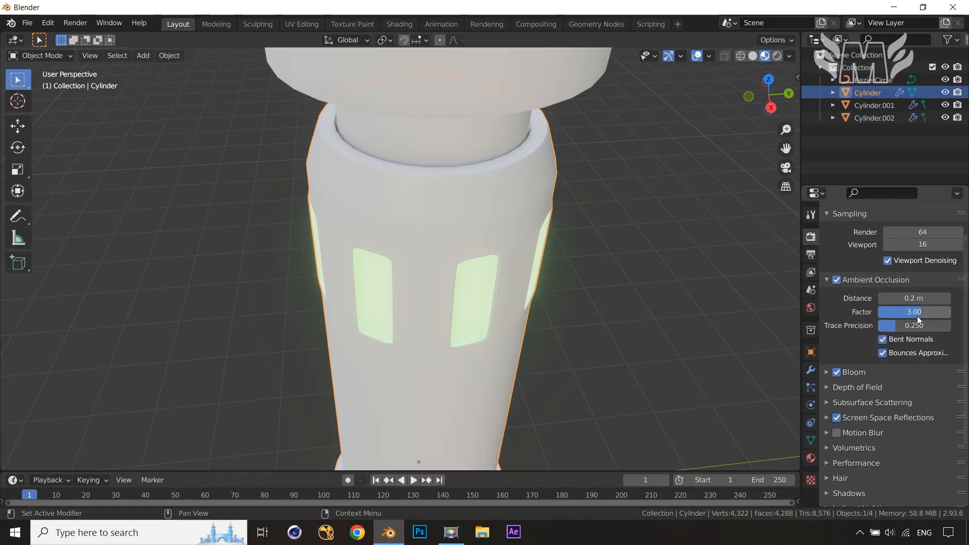
left_click(836, 373)
left_click(837, 373)
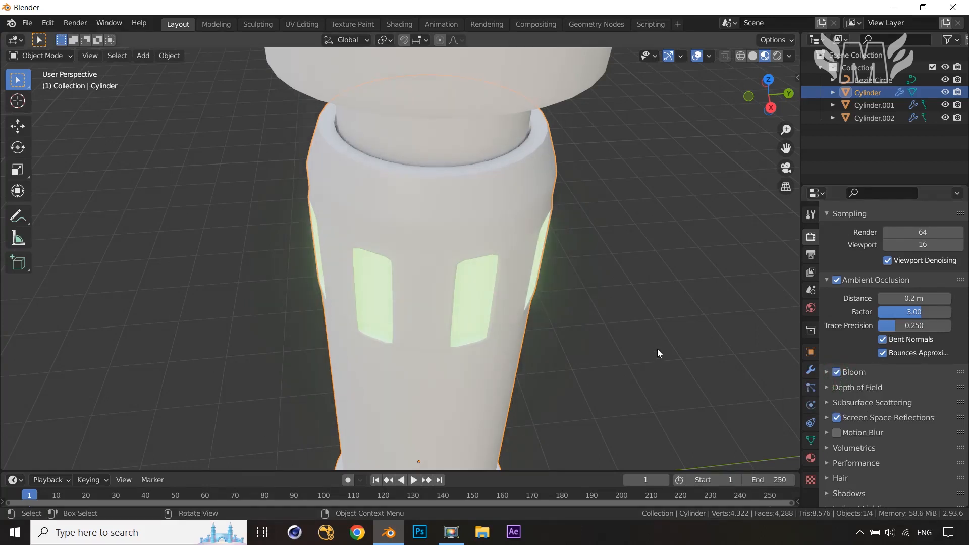
left_click(840, 372)
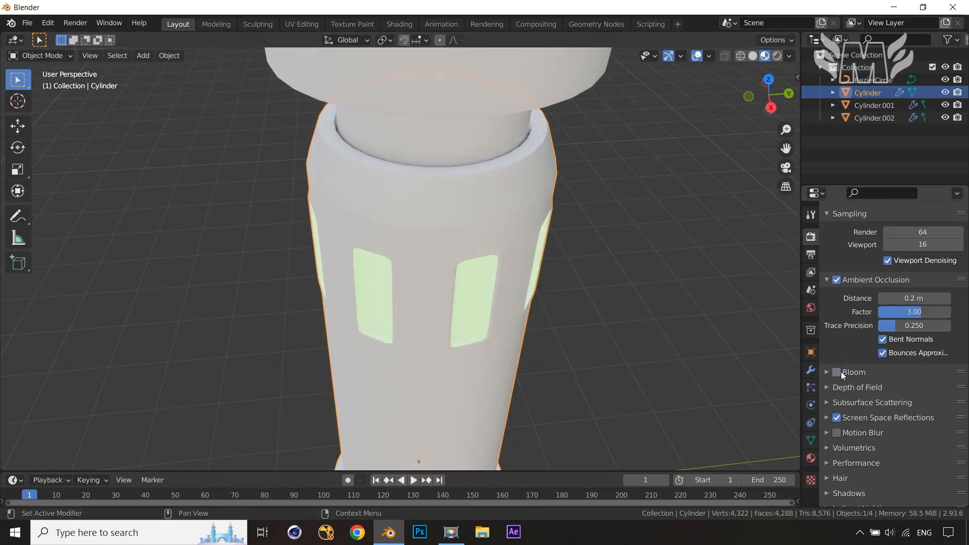
left_click(840, 372)
Expand the Screen Space Reflections settings and toggle its Refraction option
scroll(853, 365, "down", 2)
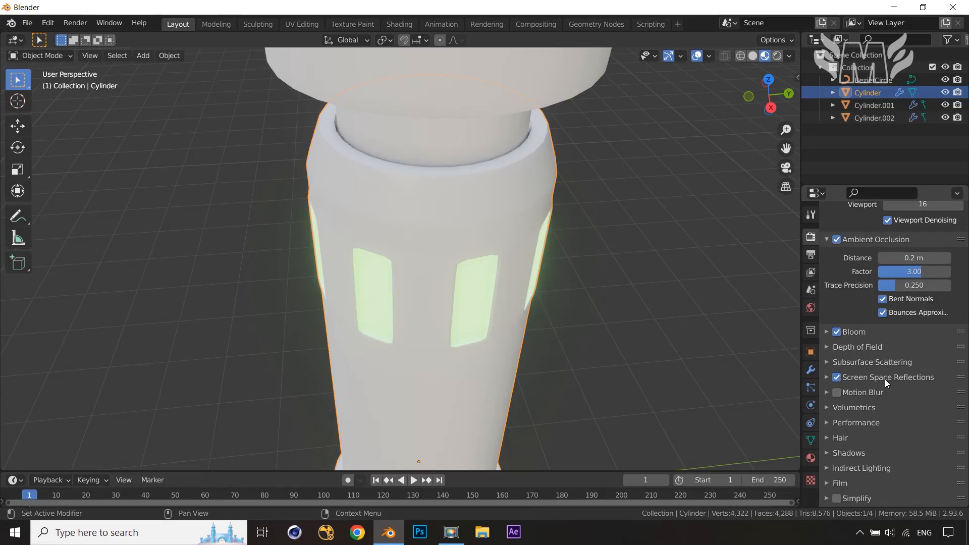
left_click(826, 378)
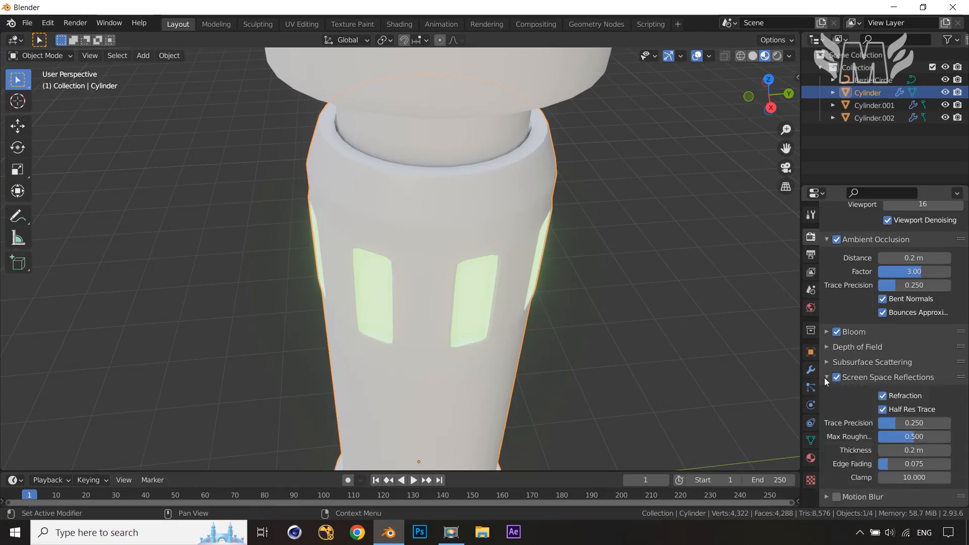
left_click(883, 395)
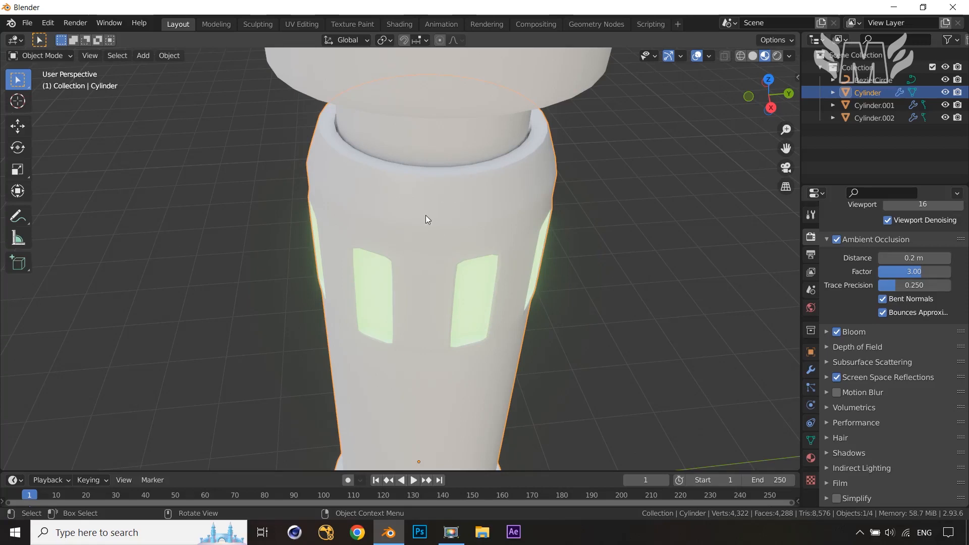
In Edit Mode with nothing selected, rename the second material ligt
left_click(811, 458)
scroll(667, 358, "down", 6)
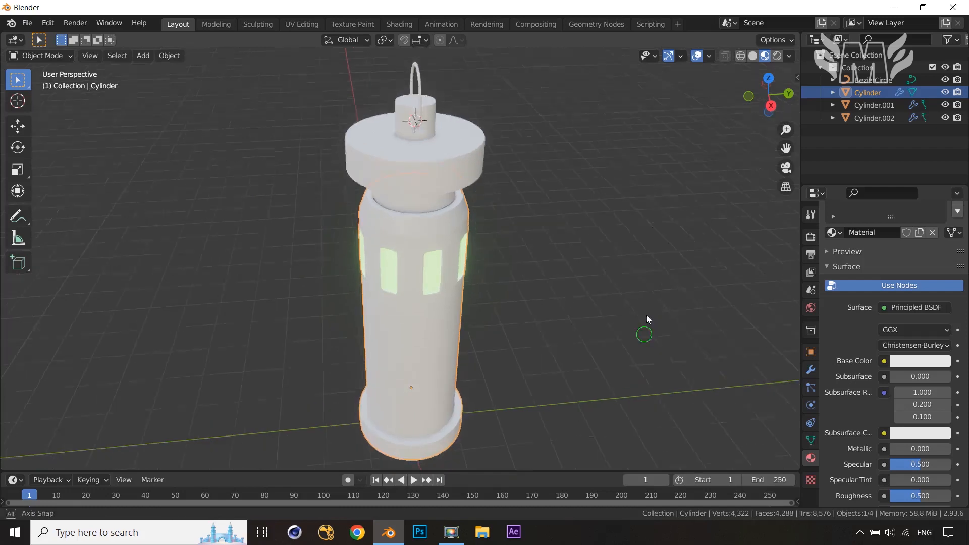
key("Tab")
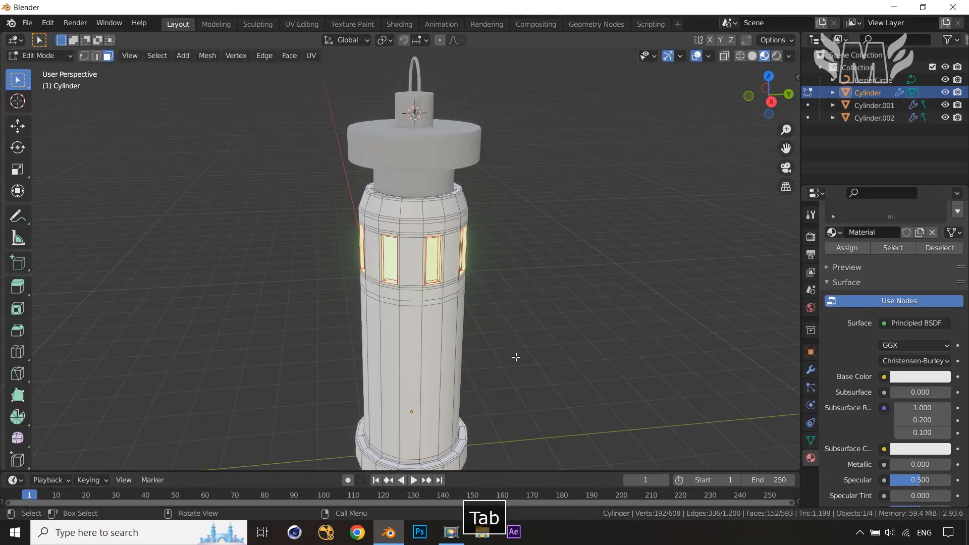
scroll(525, 363, "down", 3)
left_click(574, 353)
scroll(824, 366, "up", 4)
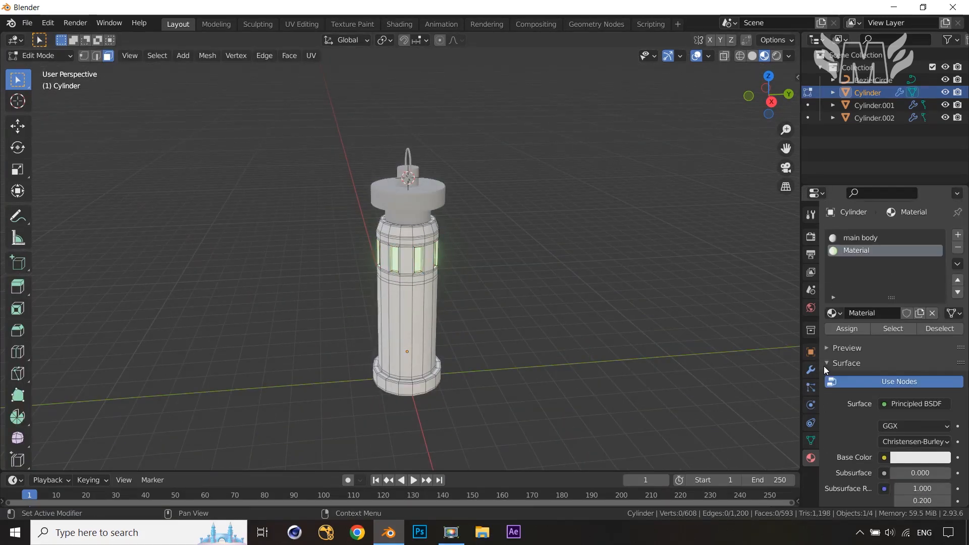
double_click(862, 256)
type("ligt")
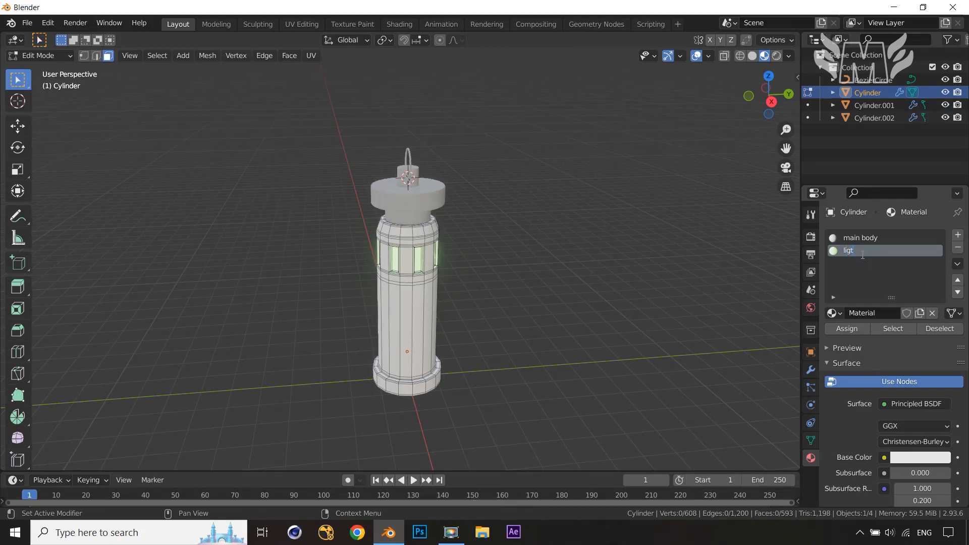
left_click(867, 273)
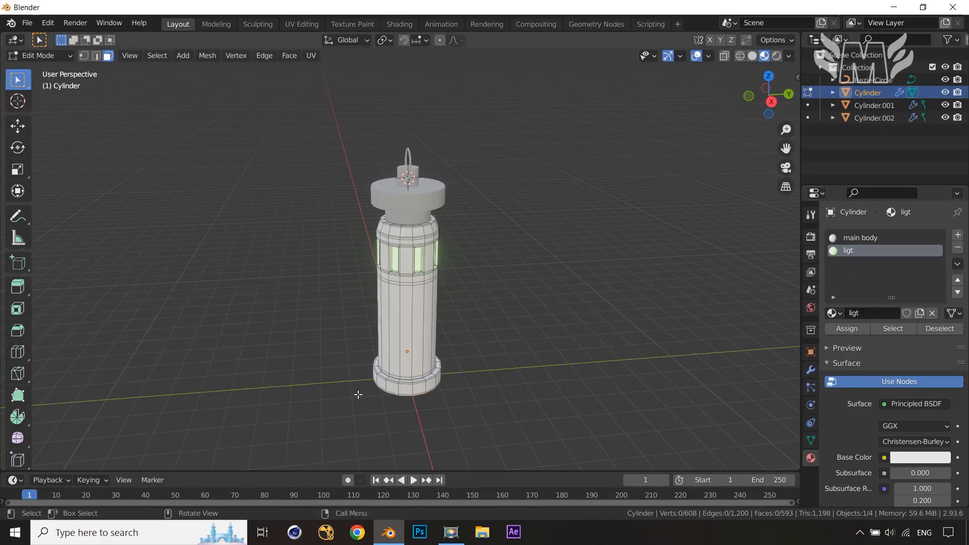
middle_click_drag(429, 386, 406, 243)
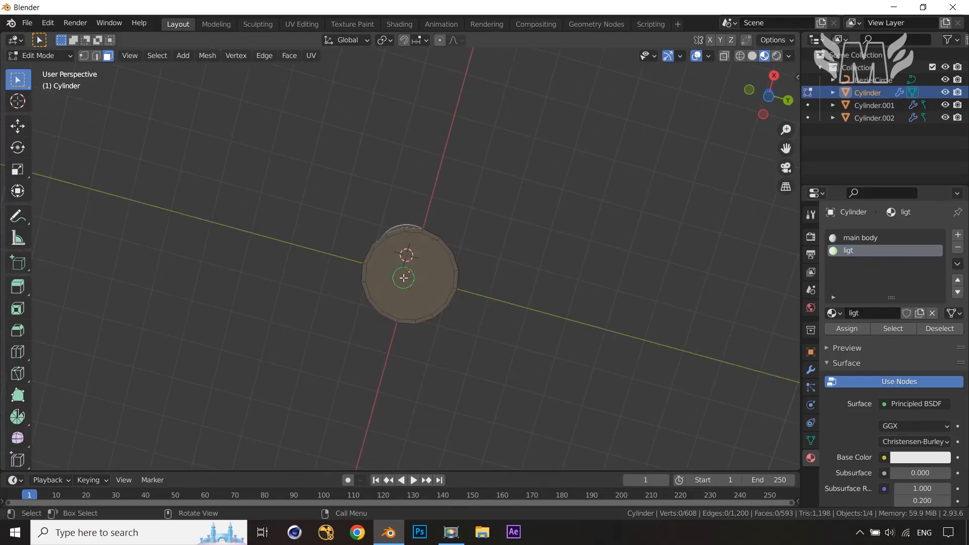
In Edit Mode, select a face on the column's base and grow the selection to cover the whole base ring
left_click(404, 277)
middle_click_drag(503, 277, 525, 339)
scroll(525, 339, "up", 3)
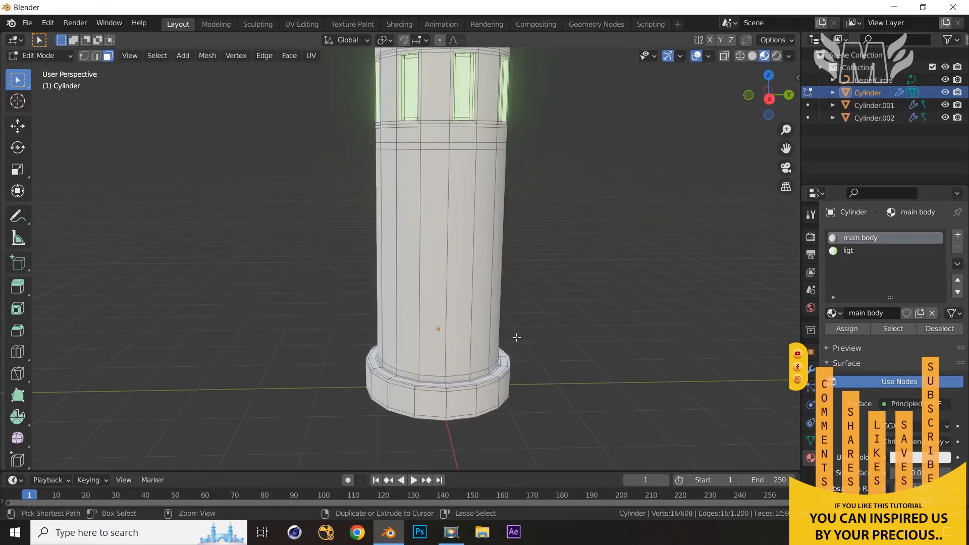
key("ctrl+KP_Add")
key("ctrl+KP_Add")
key("ctrl+KP_Add")
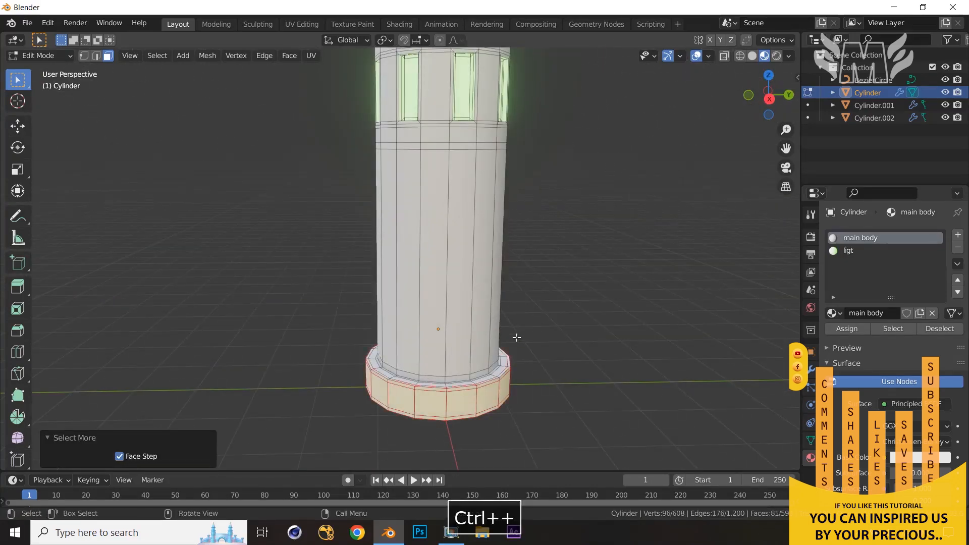
middle_click_drag(545, 406, 541, 420)
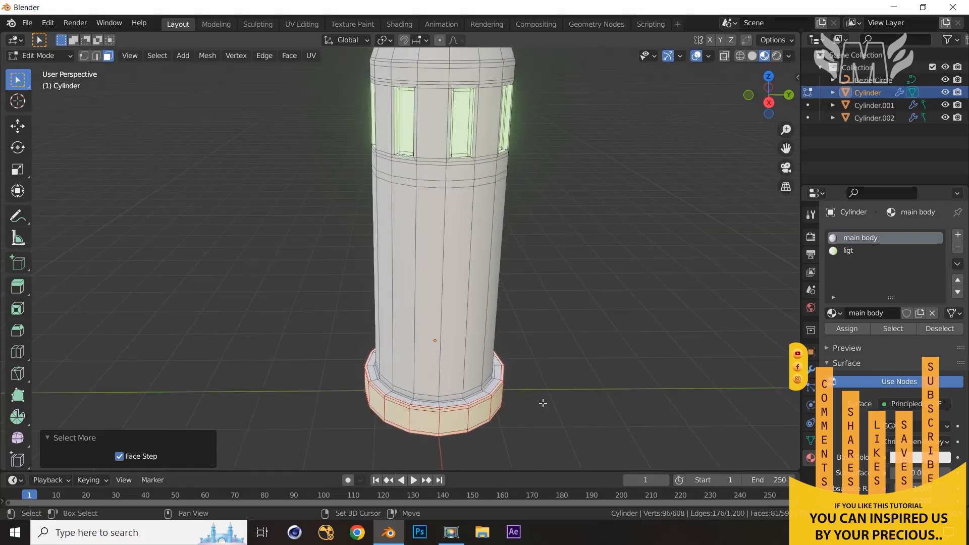
middle_click_drag(544, 345, 563, 285, "shift")
scroll(563, 285, "up", 2)
middle_click_drag(566, 360, 567, 379)
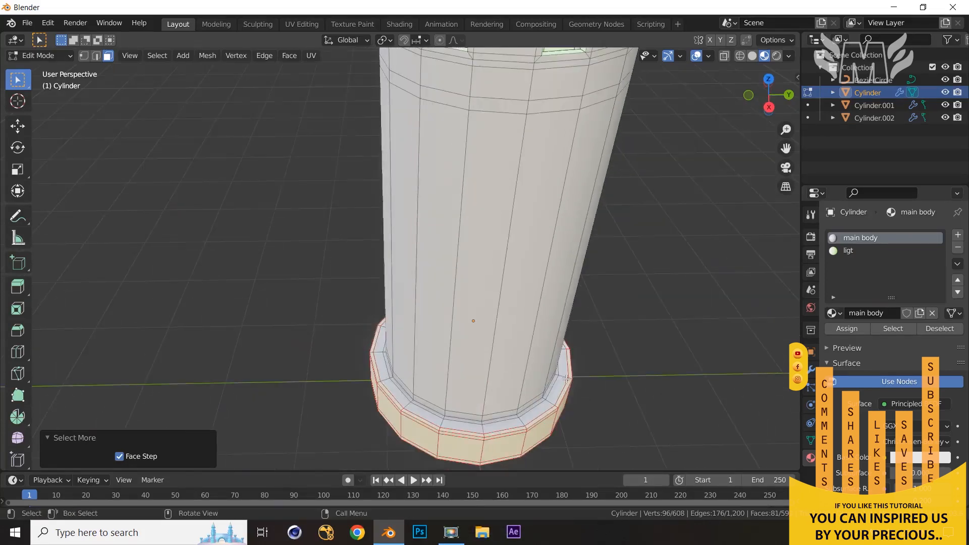
key("ctrl+KP_Add")
key("ctrl+KP_Add")
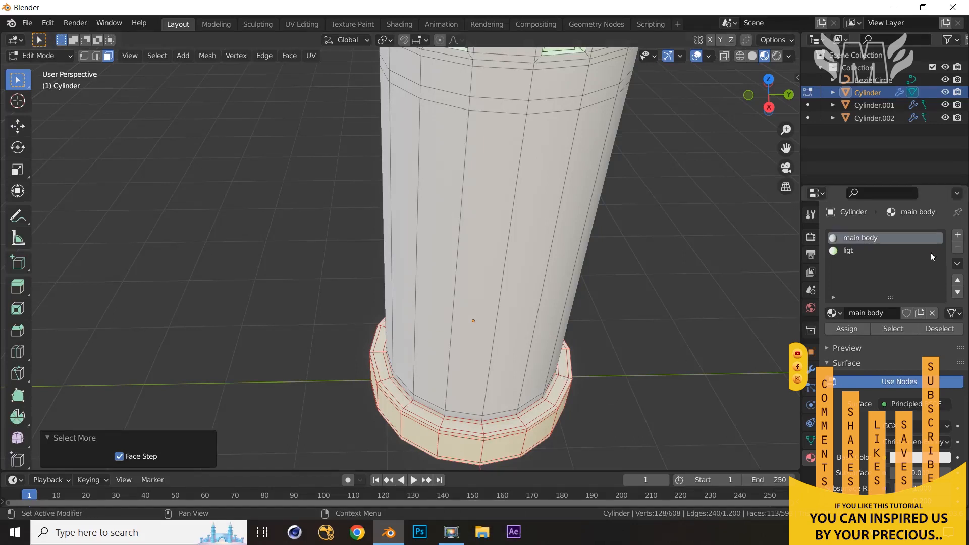
Add a new material slot with a new material and darken its base color
left_click(958, 236)
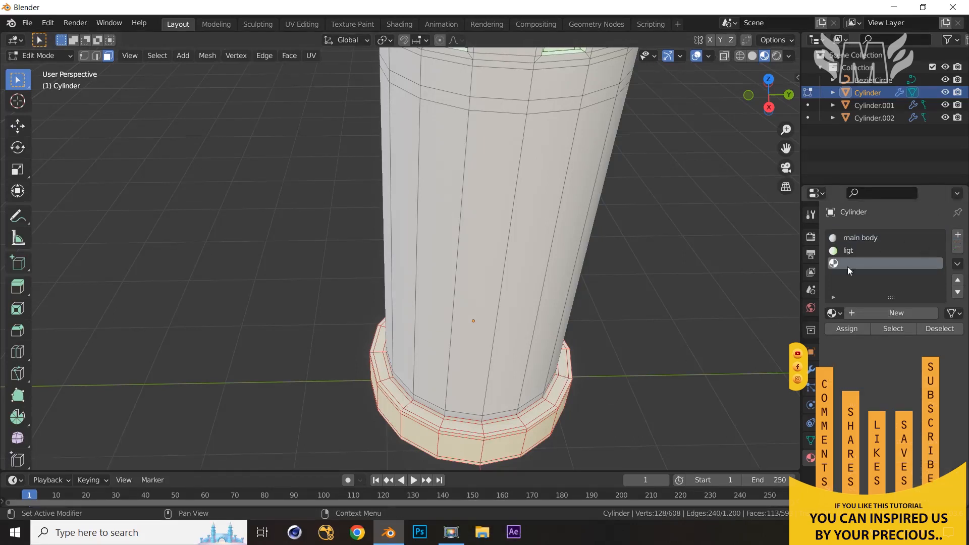
left_click(869, 313)
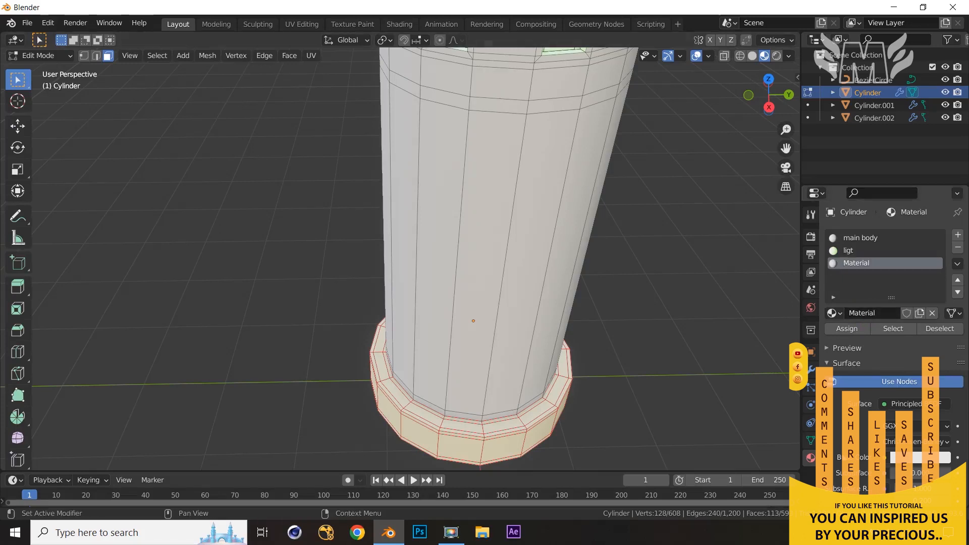
scroll(845, 427, "down", 1)
left_click(907, 438)
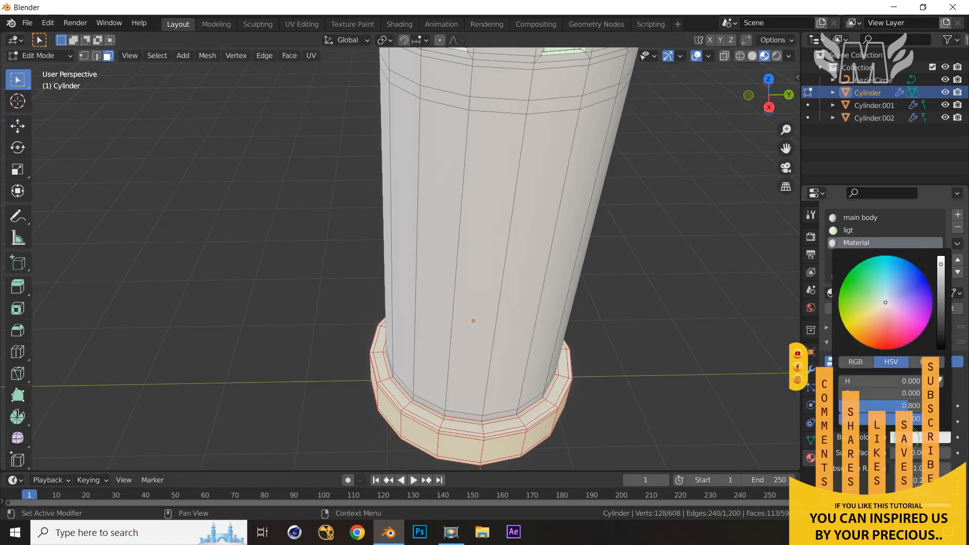
left_click(942, 320)
left_click_drag(941, 320, 940, 317)
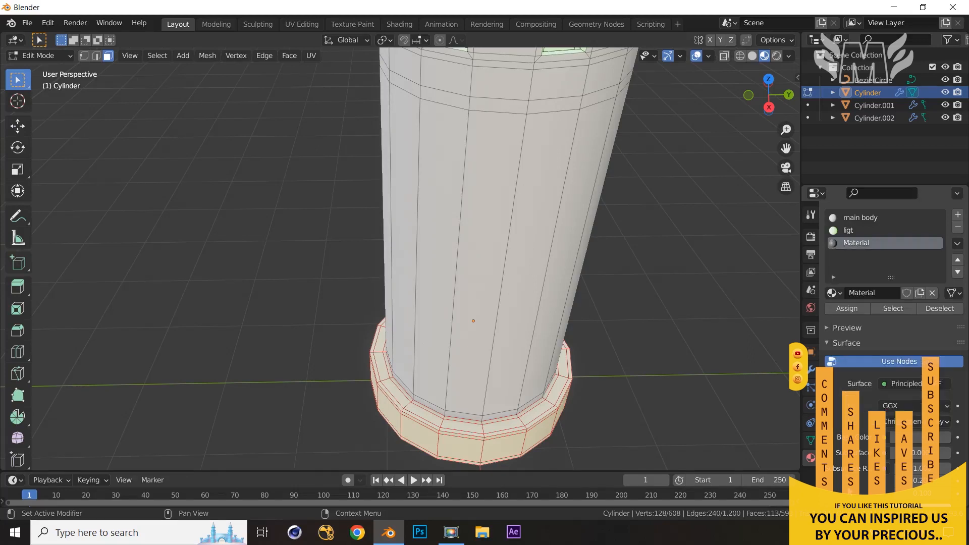
Set the new material's roughness to 0.310, assign it to the selected base faces, and return to Object Mode
scroll(867, 482, "down", 8)
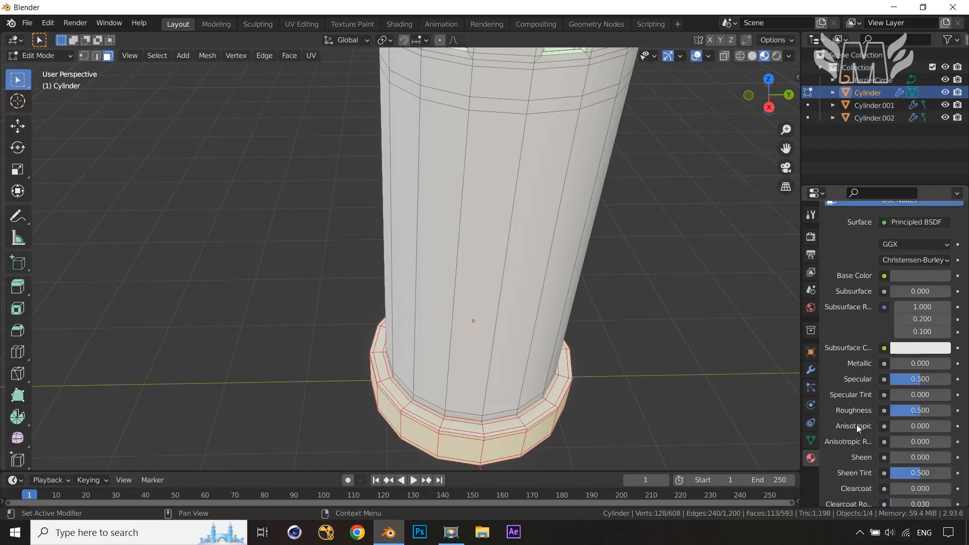
left_click(922, 410)
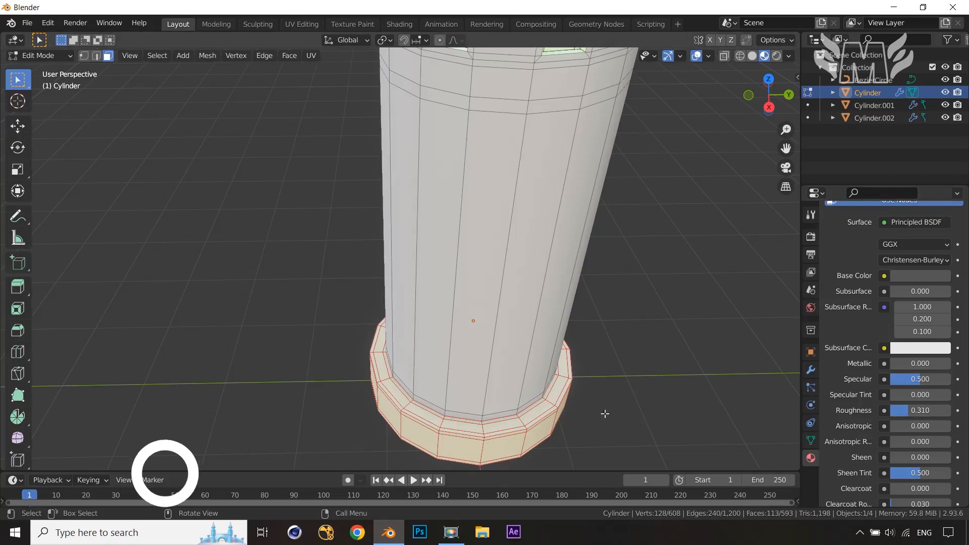
scroll(836, 286, "up", 5)
scroll(837, 286, "up", 4)
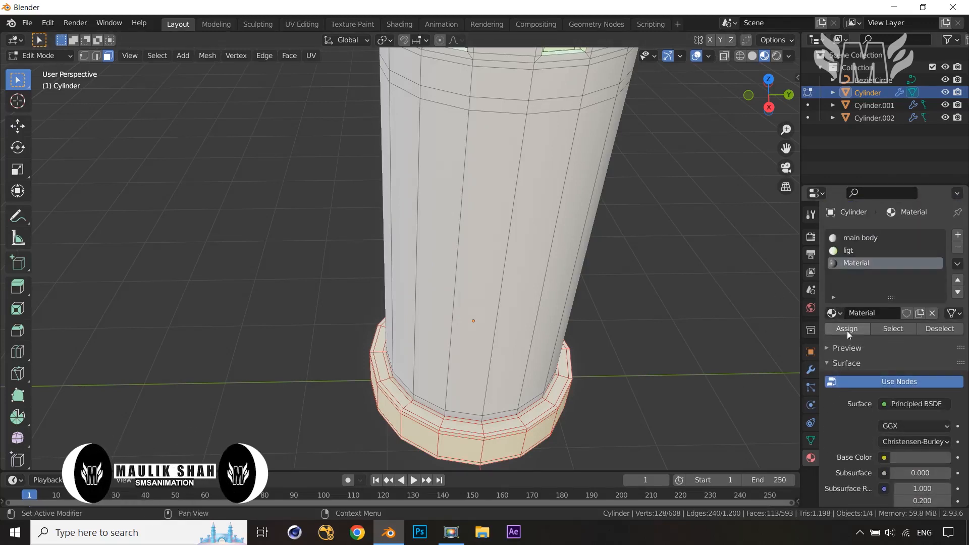
left_click(847, 329)
key("Tab")
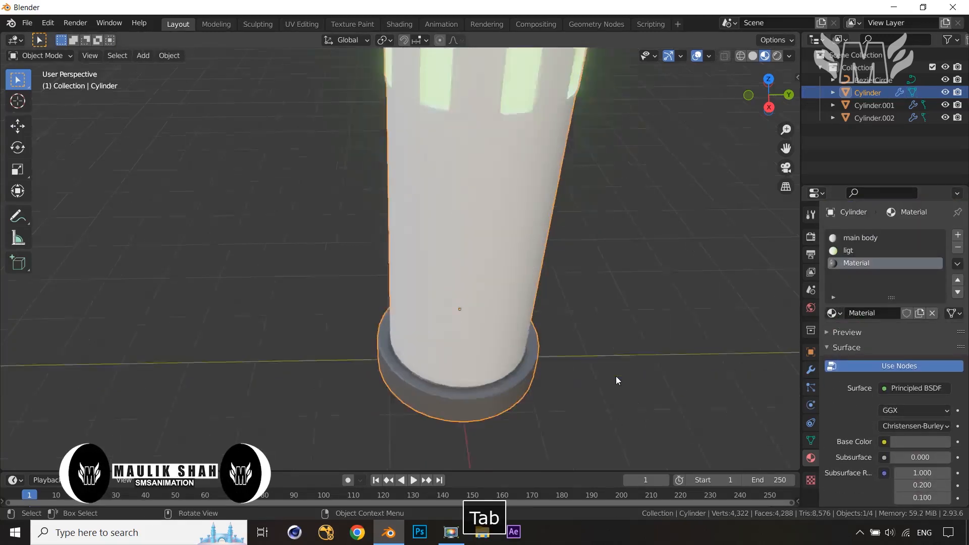
Select the cap object and link the existing main body material to it
middle_click_drag(616, 377, 588, 406)
scroll(540, 370, "up", 4)
scroll(492, 385, "down", 4)
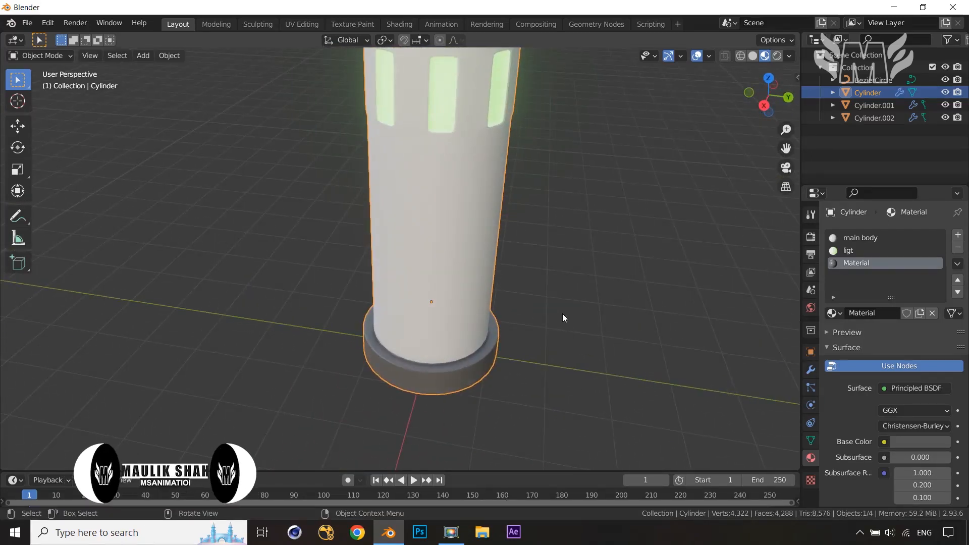
middle_click_drag(563, 335, 573, 412, "shift")
scroll(590, 312, "down", 3)
middle_click_drag(585, 332, 609, 317)
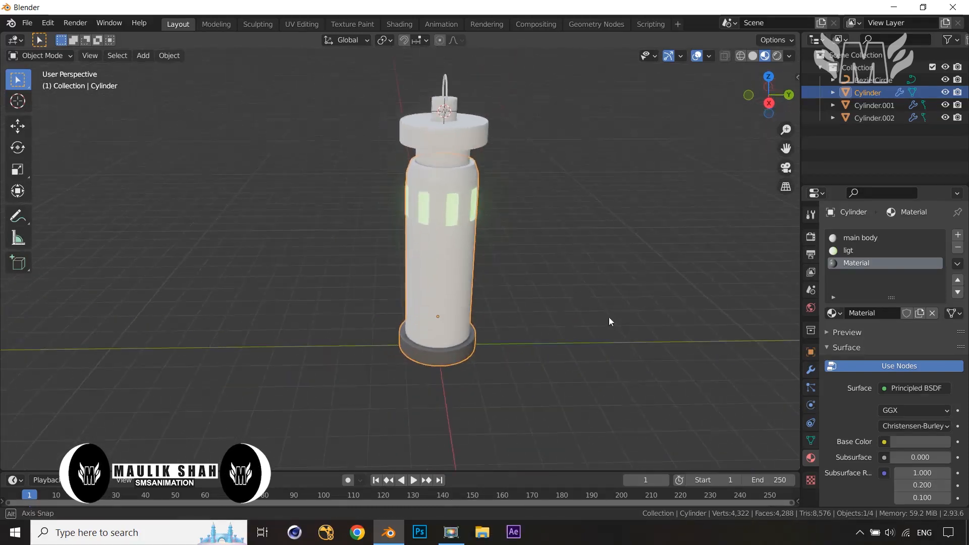
left_click(576, 320)
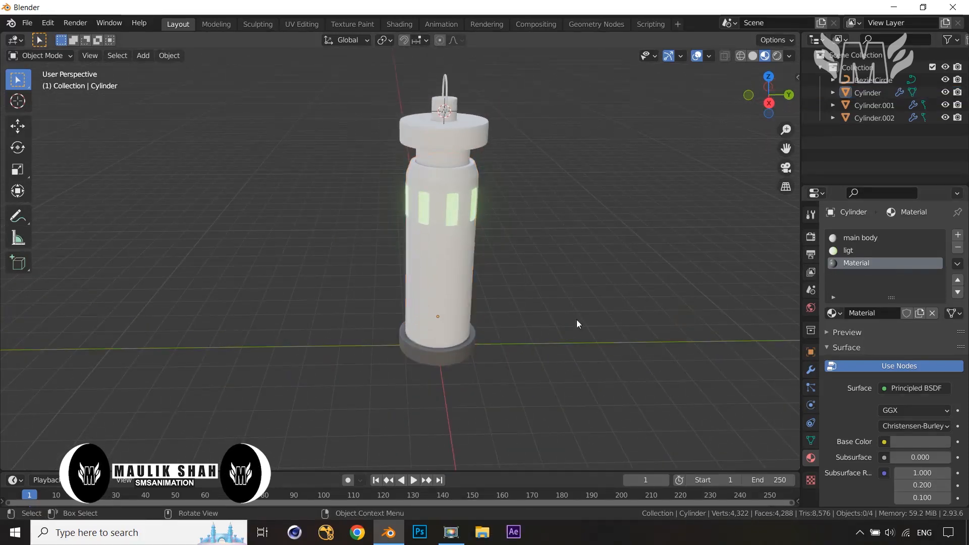
left_click(461, 139)
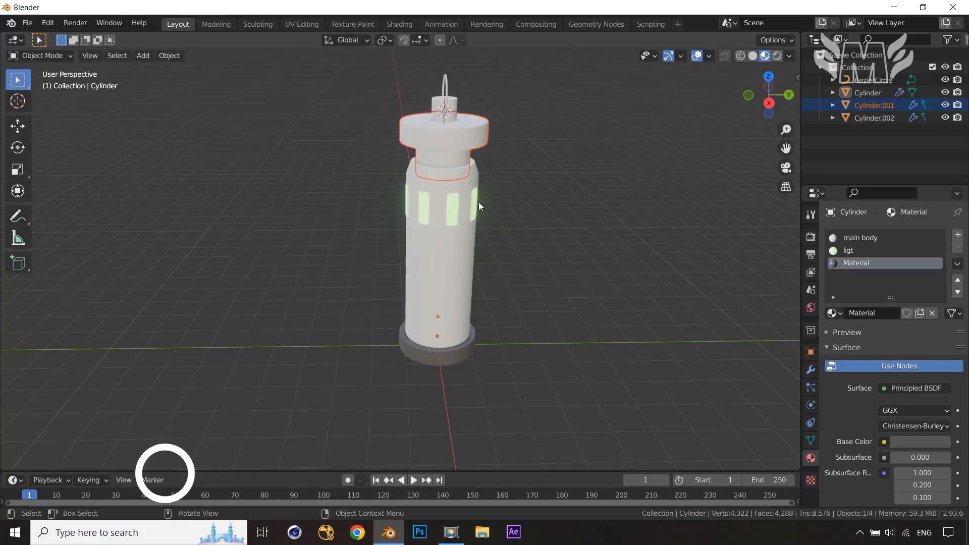
left_click(451, 144)
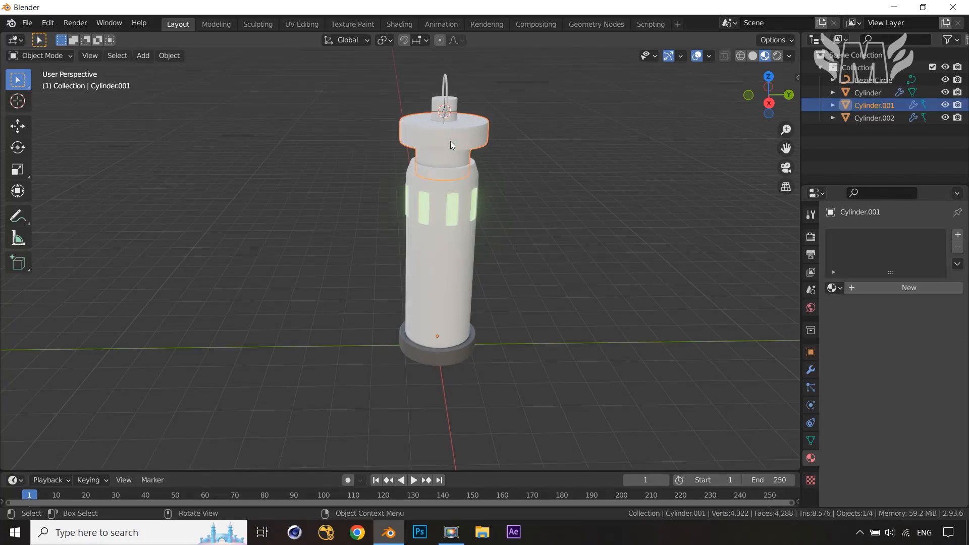
left_click(837, 289)
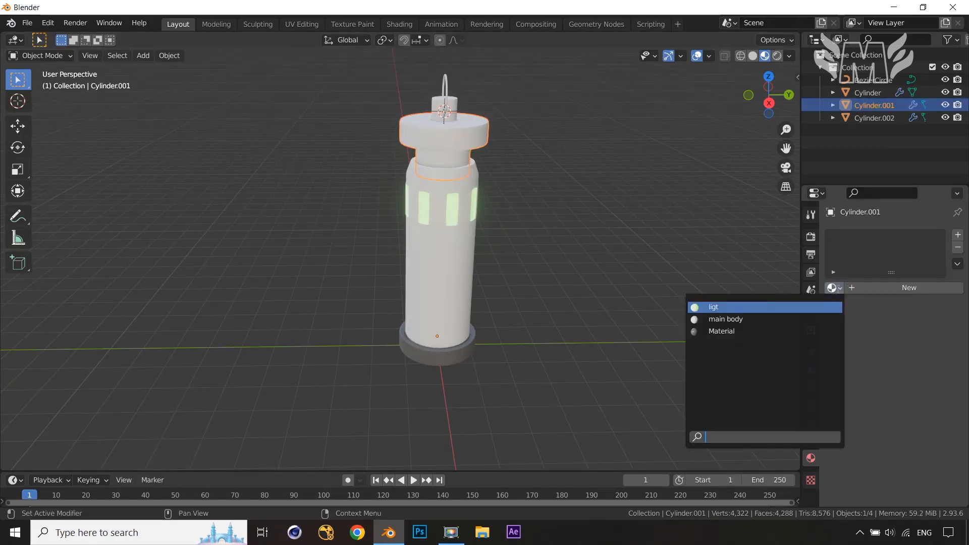
left_click(746, 320)
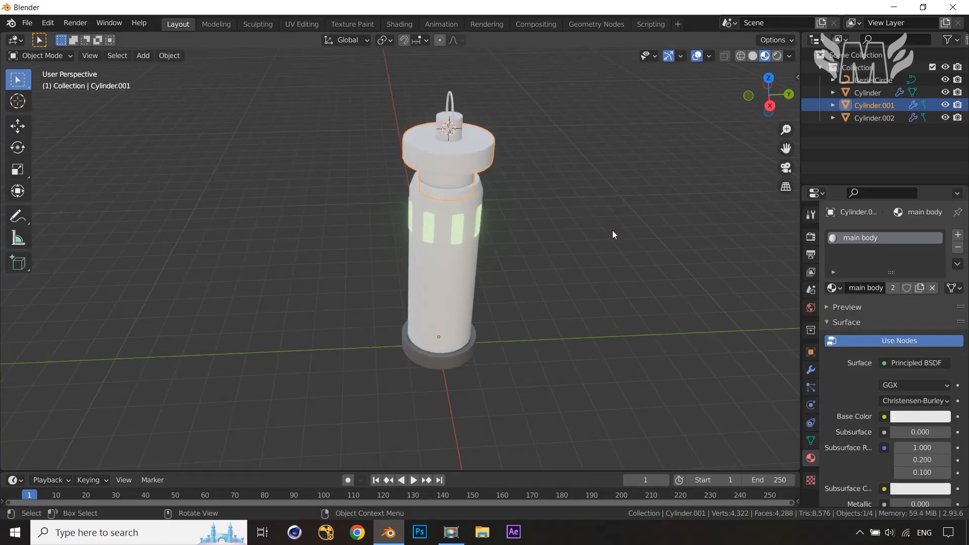
In Edit Mode, select a face on the cap's top and grow the selection across the cap's upper ring
key("Tab")
middle_click_drag(613, 230, 608, 282)
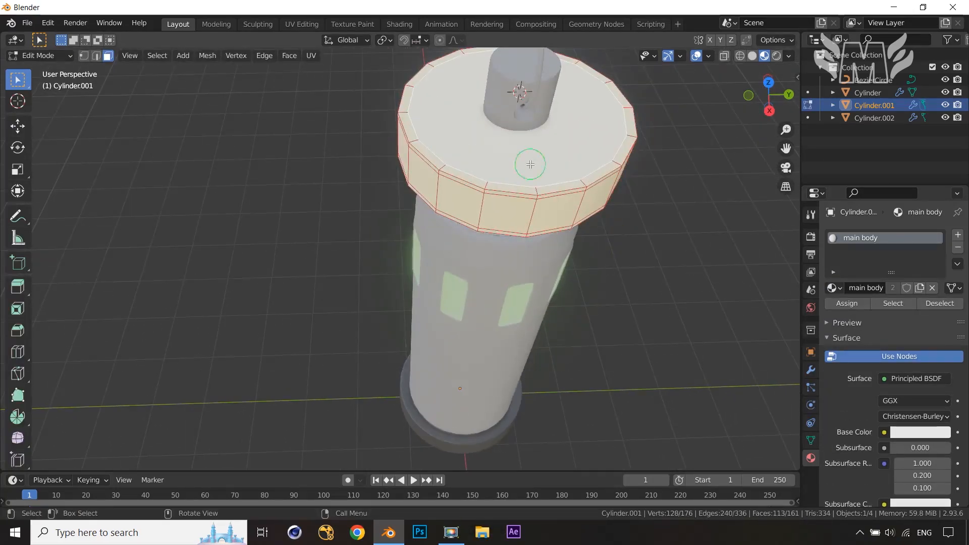
left_click(529, 163)
key("ctrl+KP_Add")
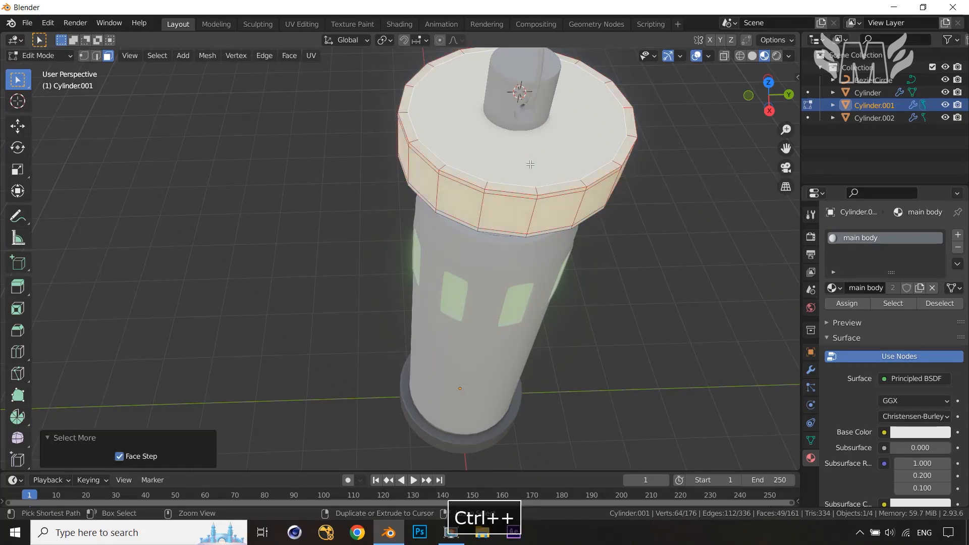
middle_click_drag(574, 210, 567, 171)
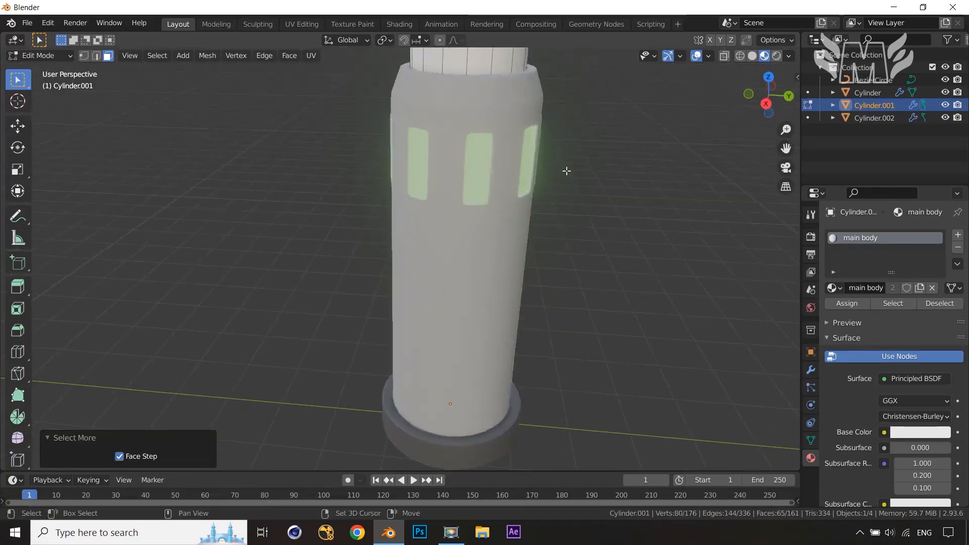
middle_click_drag(595, 99, 567, 167, "shift")
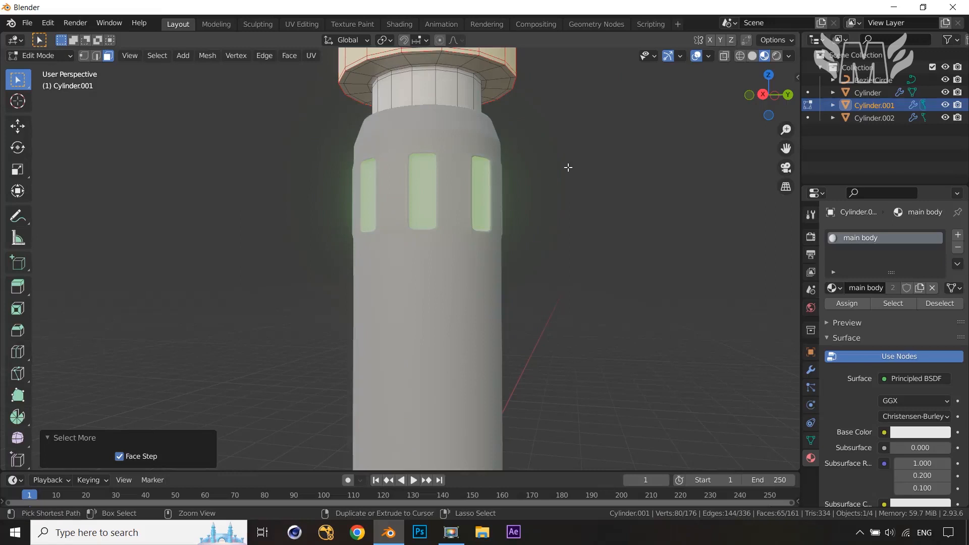
key("ctrl+KP_Add")
key("ctrl+KP_Add")
key("ctrl+KP_Add")
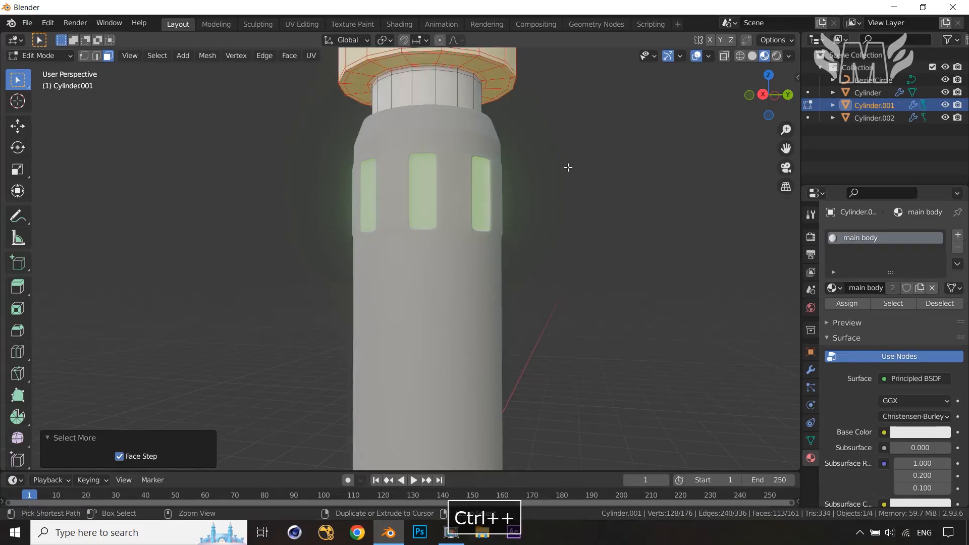
Add a second material slot on the cap and link the existing Material to it
left_click(957, 235)
left_click(832, 312)
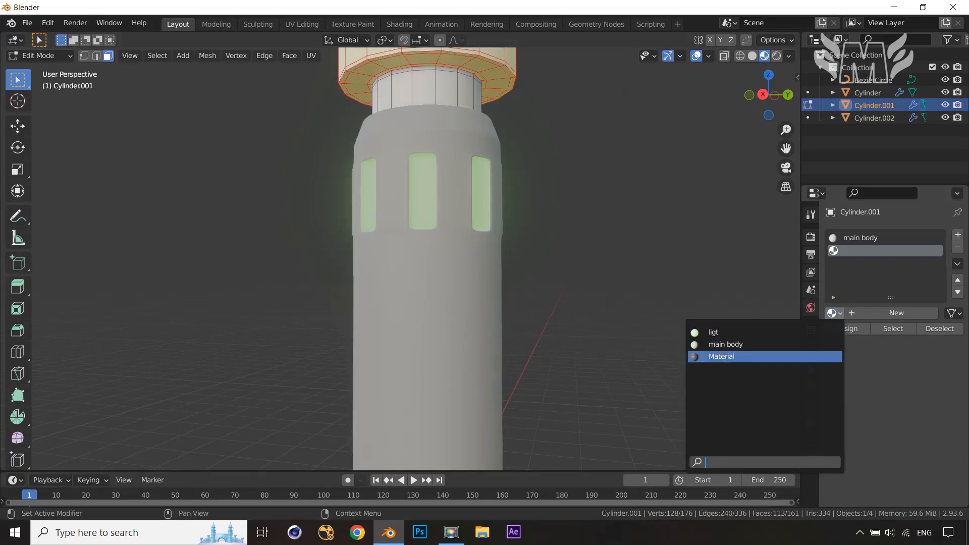
left_click(724, 356)
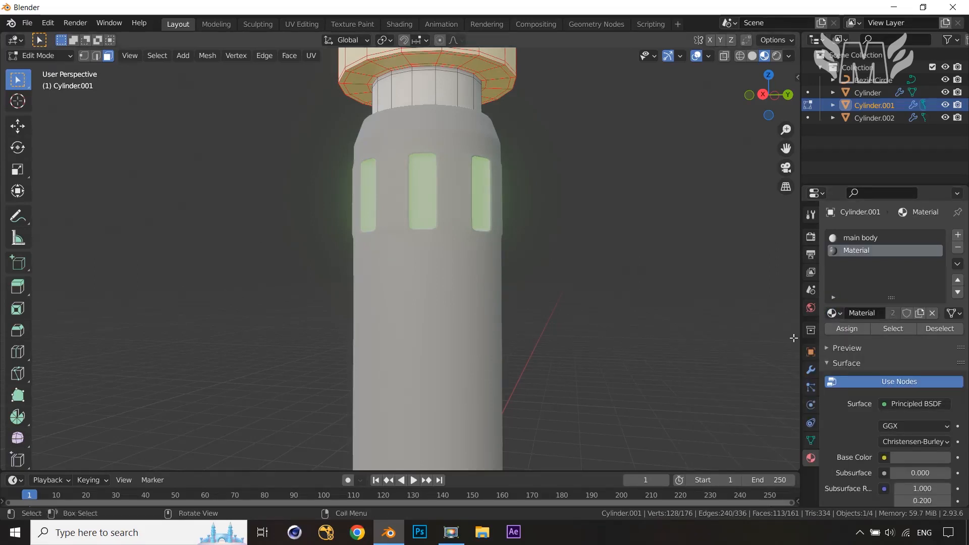
Rename the cap's second material sub body
double_click(858, 252)
type("asub")
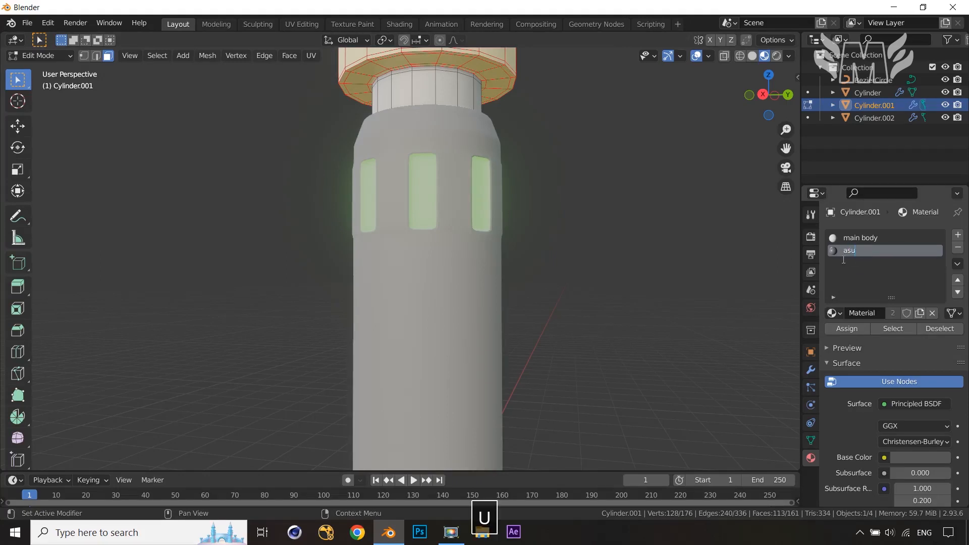
key("BackSpace")
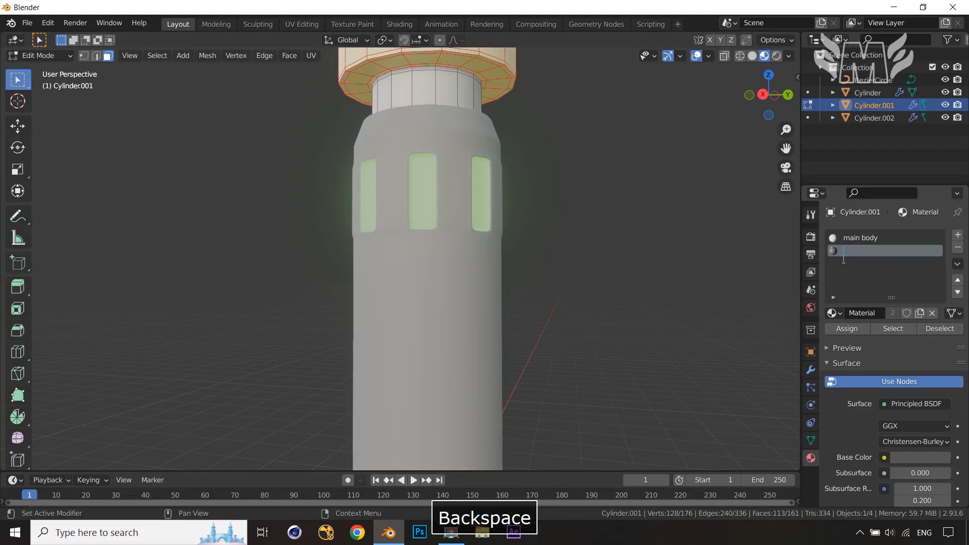
type("sub body")
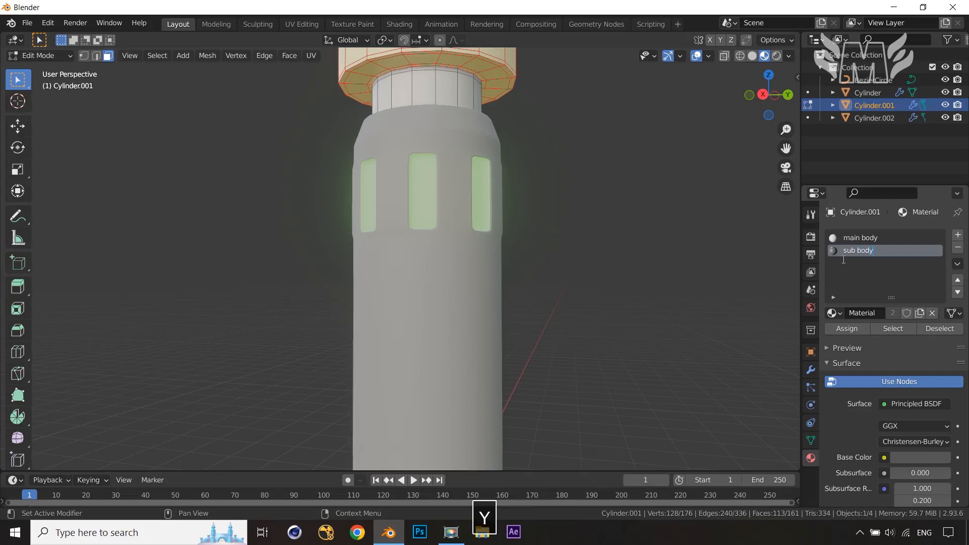
key("Return")
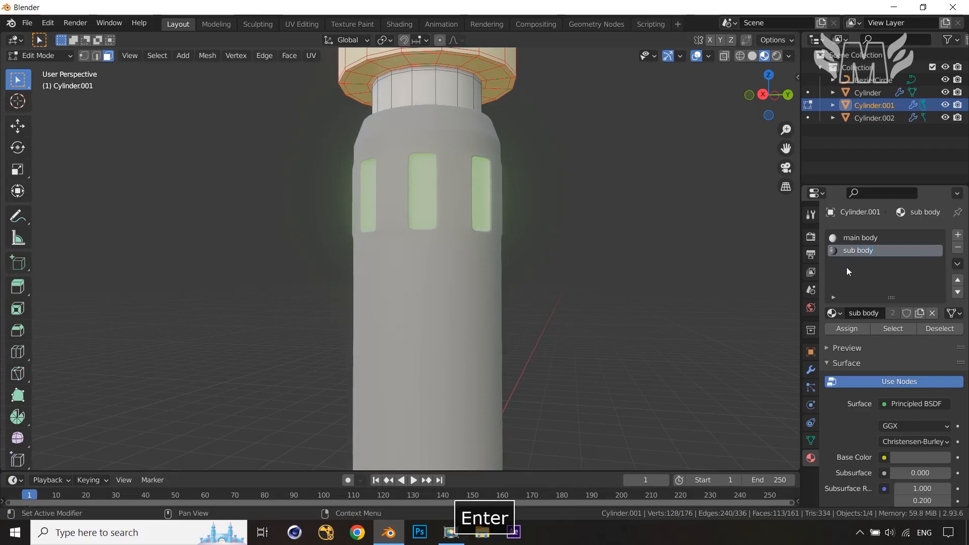
Assign sub body to the selected cap faces, return to Object Mode and select the column body
middle_click_drag(583, 264, 585, 296)
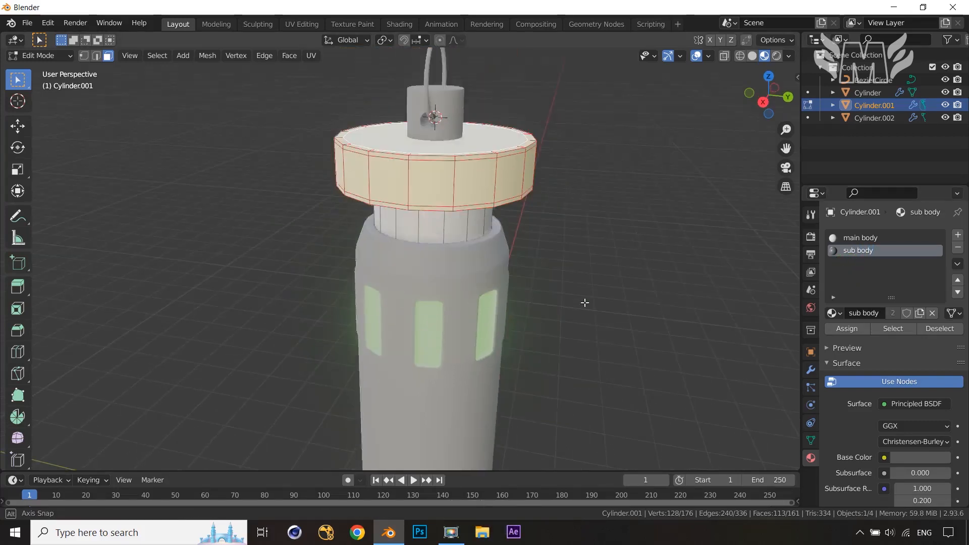
left_click(847, 329)
left_click(663, 267)
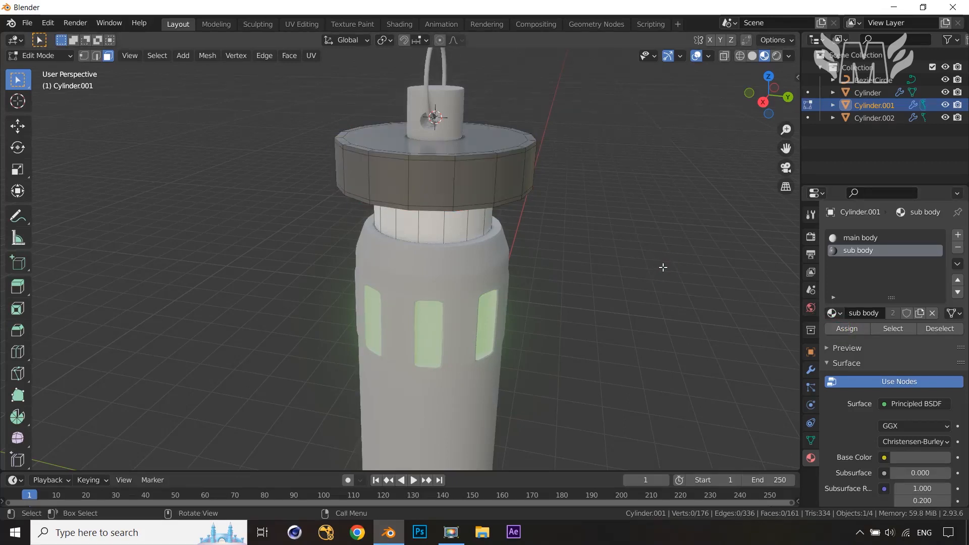
key("Tab")
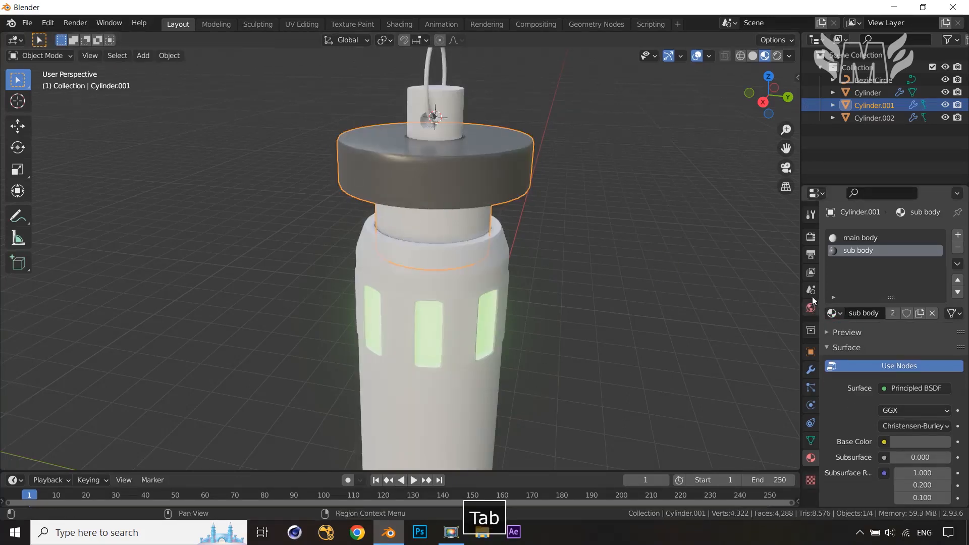
left_click(500, 396)
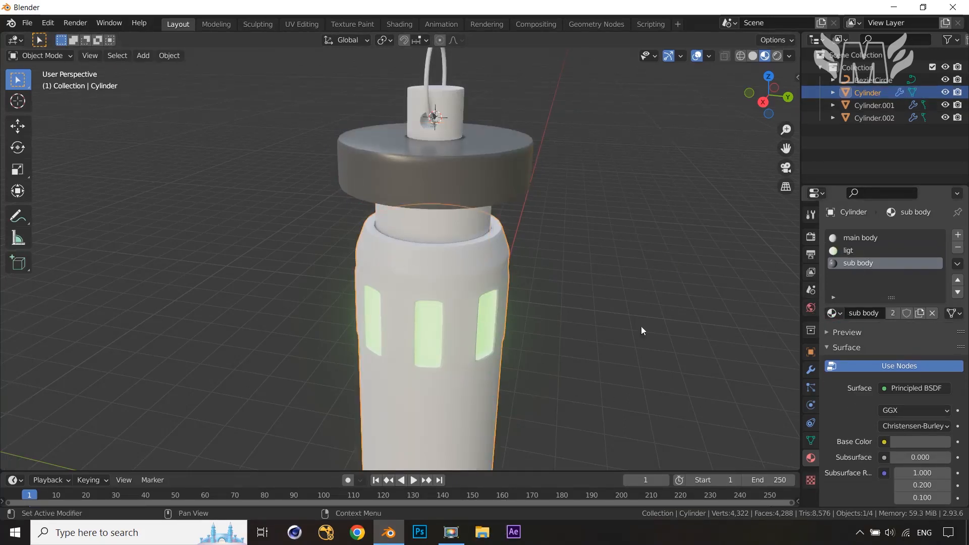
Split the 3D viewport into two side-by-side views
scroll(631, 341, "down", 3)
middle_click_drag(631, 341, 562, 356)
left_click(483, 345)
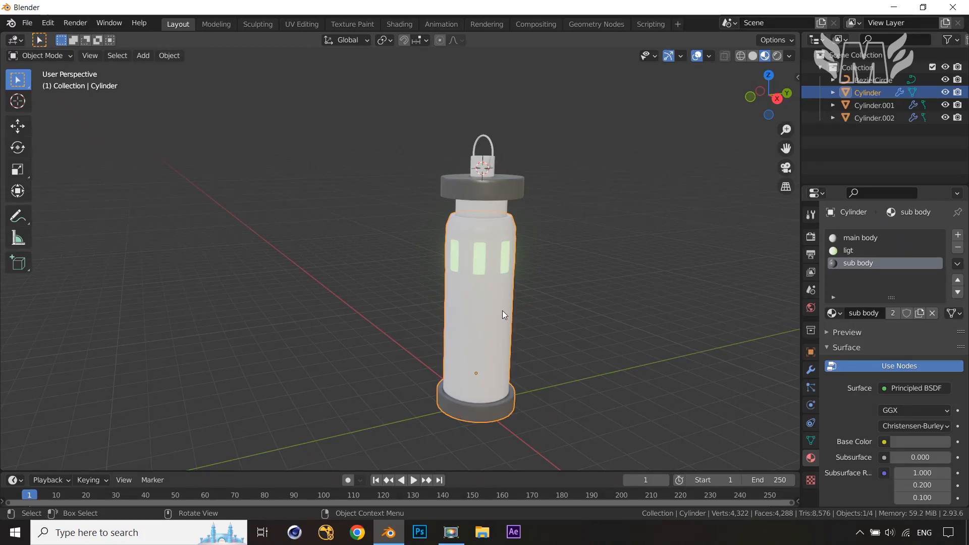
middle_click_drag(468, 385, 554, 360, "shift")
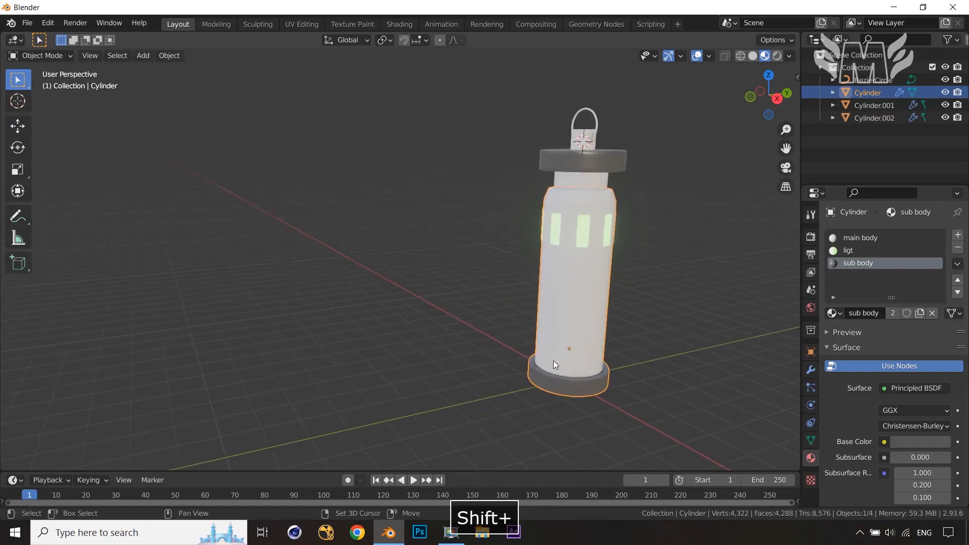
left_click_drag(10, 37, 17, 39)
left_click(10, 40)
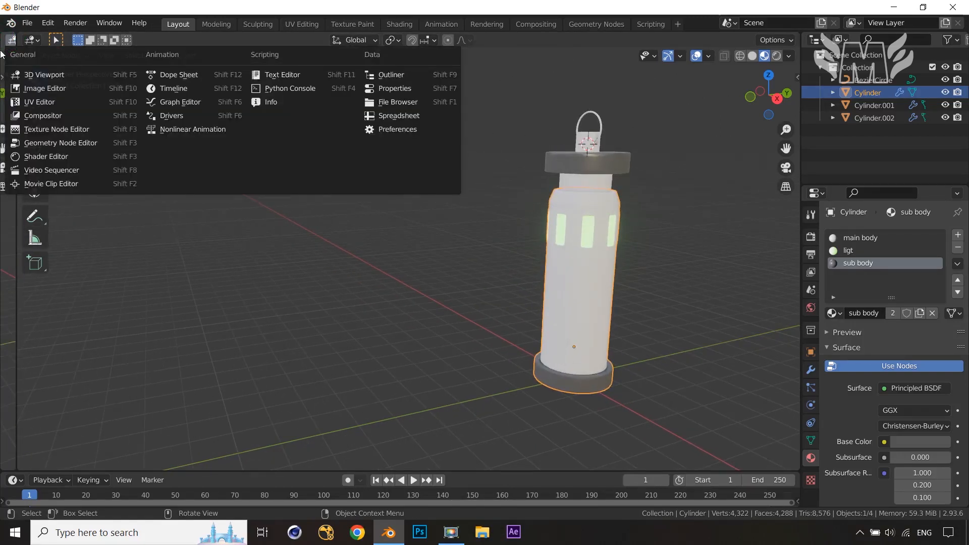
left_click(411, 277)
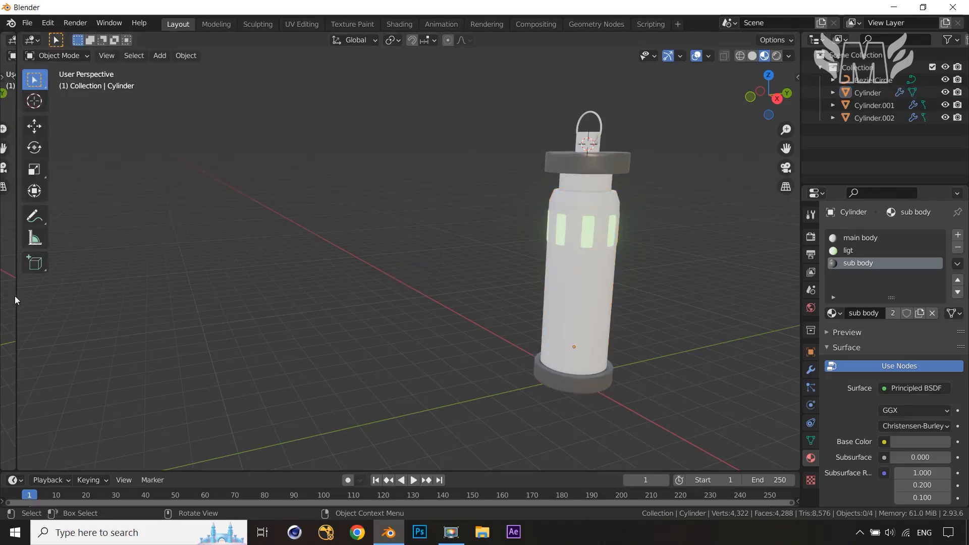
left_click_drag(16, 298, 401, 280)
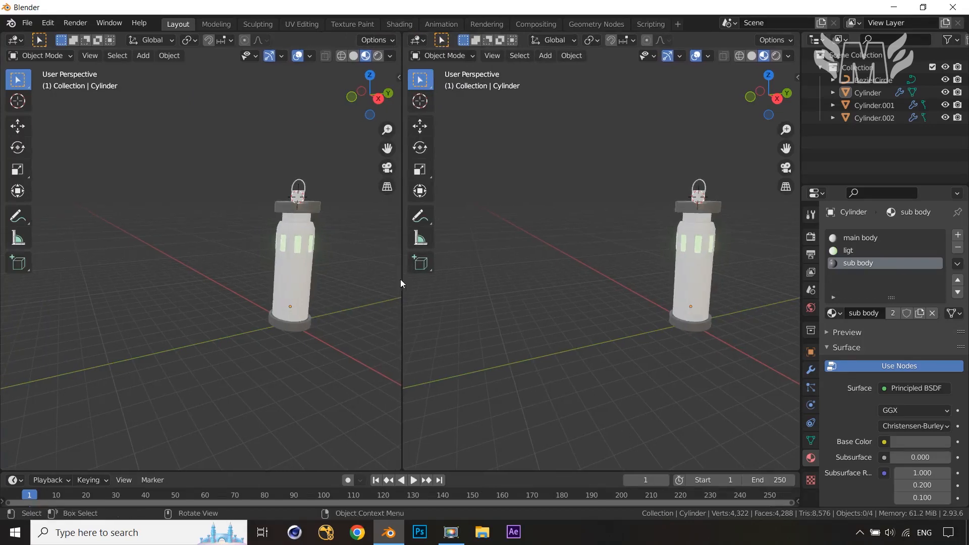
Switch the left view to the Shader Editor and close its sidebar
left_click(15, 40)
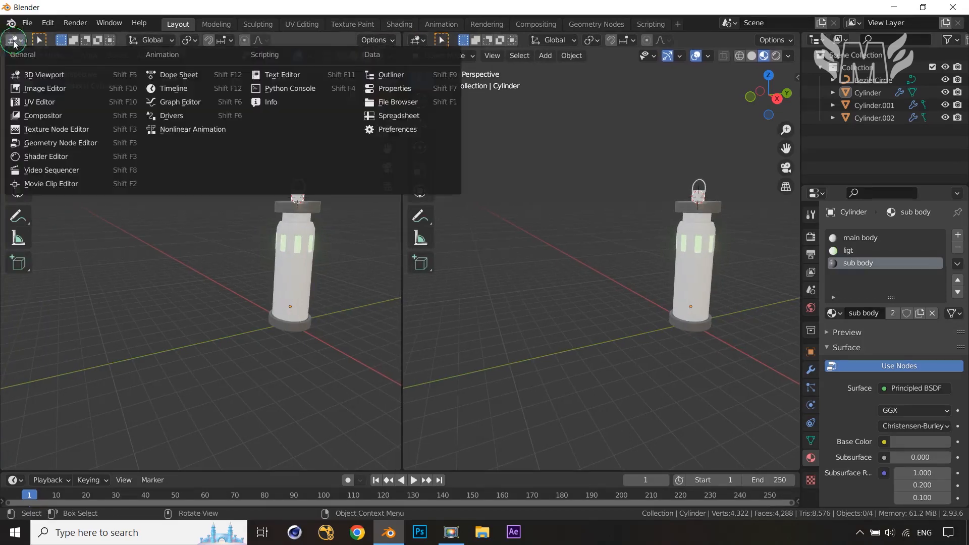
left_click(51, 157)
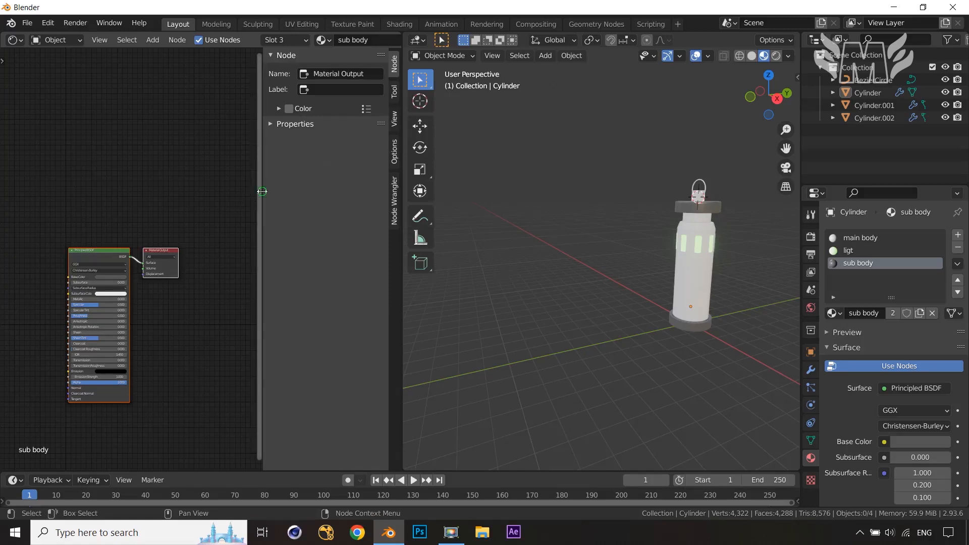
left_click_drag(262, 191, 394, 190)
middle_click_drag(244, 297, 321, 196)
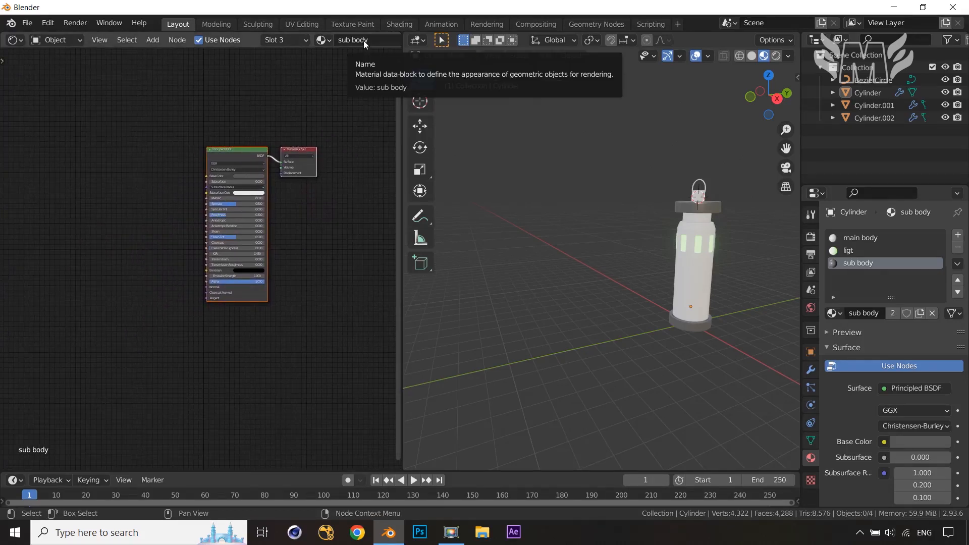
Assign the main body material to the column's third material slot
left_click(365, 41)
left_click(387, 38)
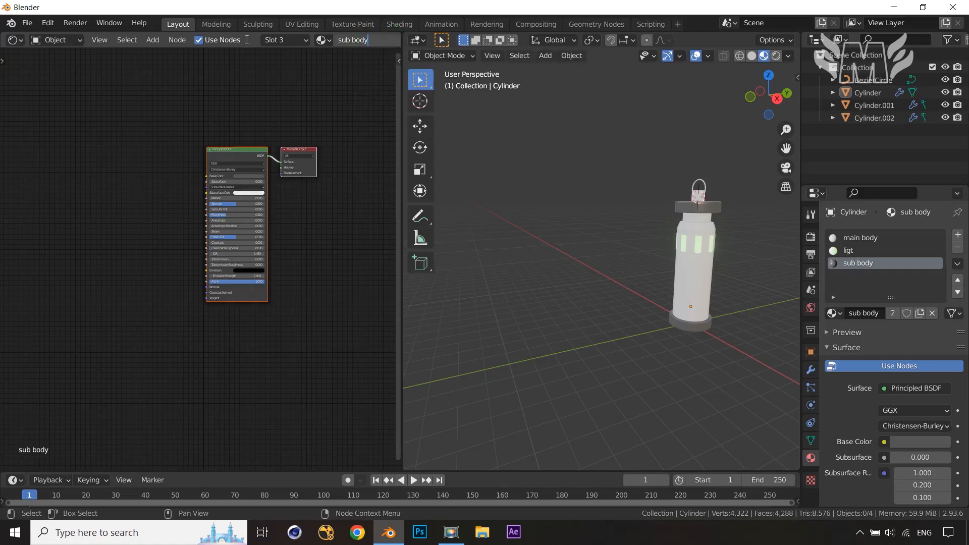
left_click(331, 42)
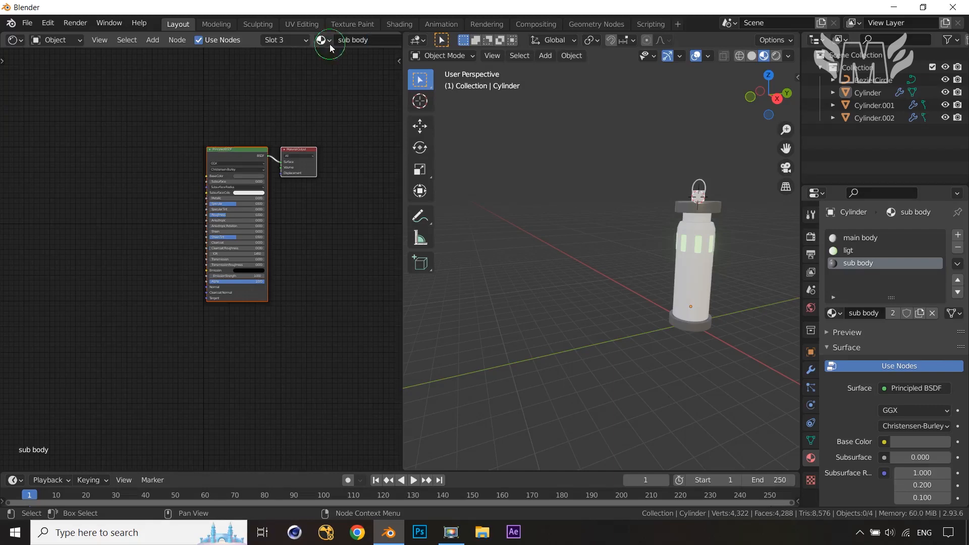
left_click(325, 40)
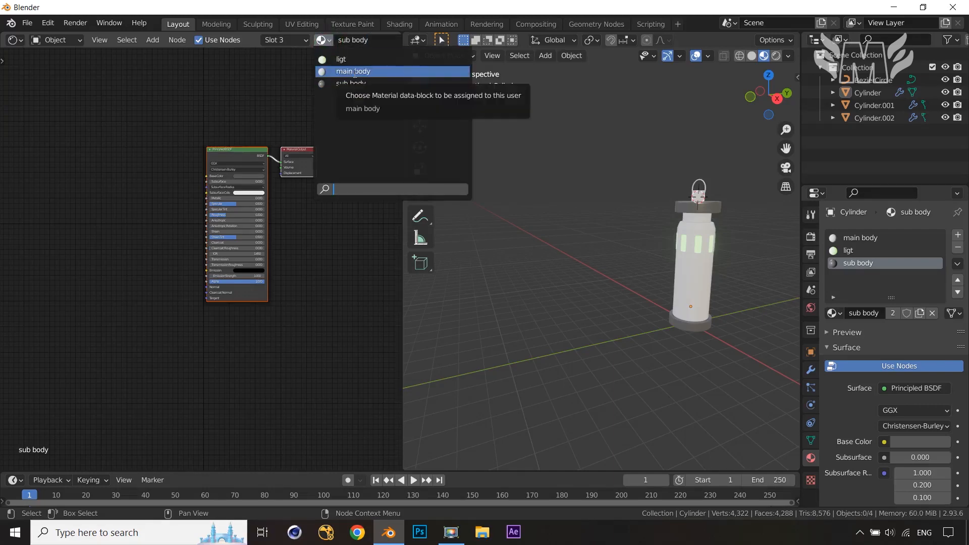
left_click(353, 72)
scroll(329, 284, "up", 2)
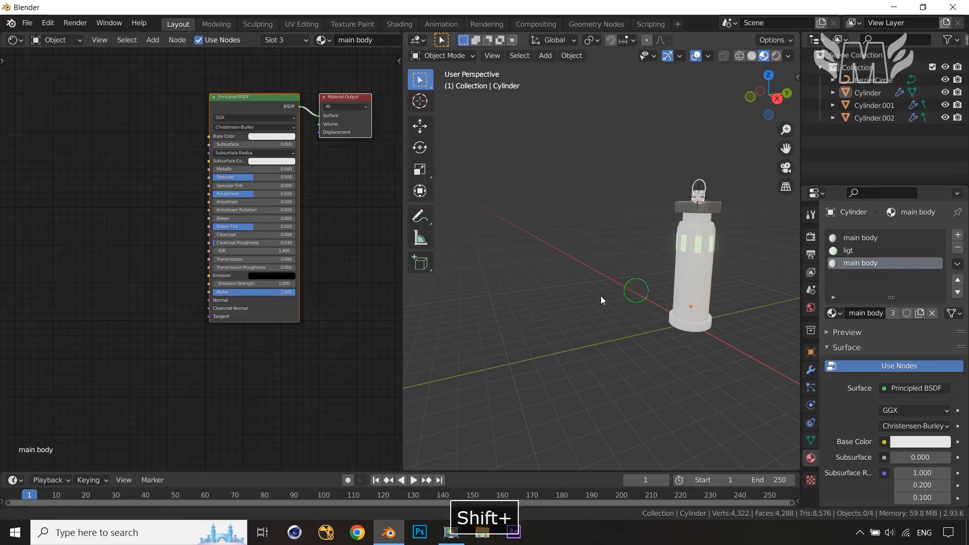
middle_click_drag(600, 296, 592, 290, "shift")
scroll(594, 287, "up", 5)
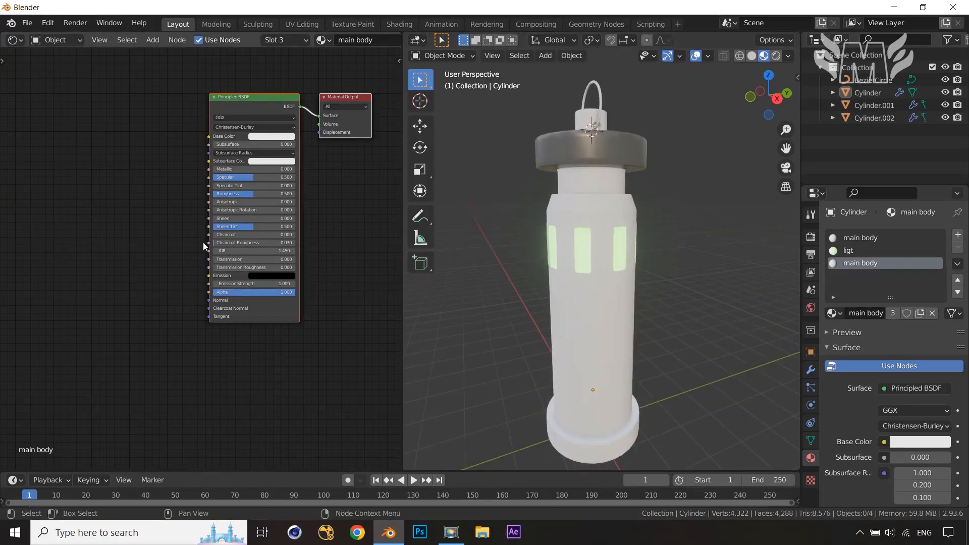
Add a ColorRamp node to the main body material's node tree
middle_click_drag(159, 251, 175, 258)
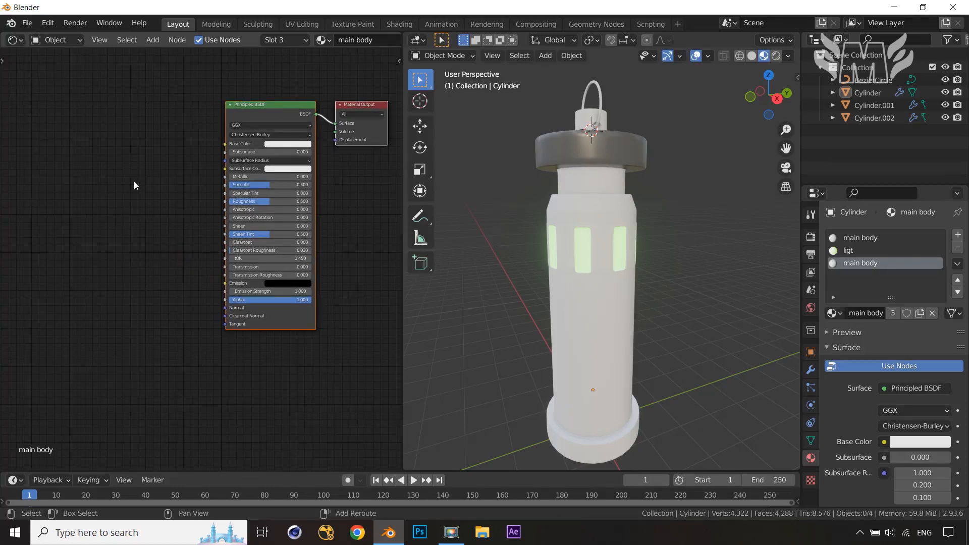
key("shift+a")
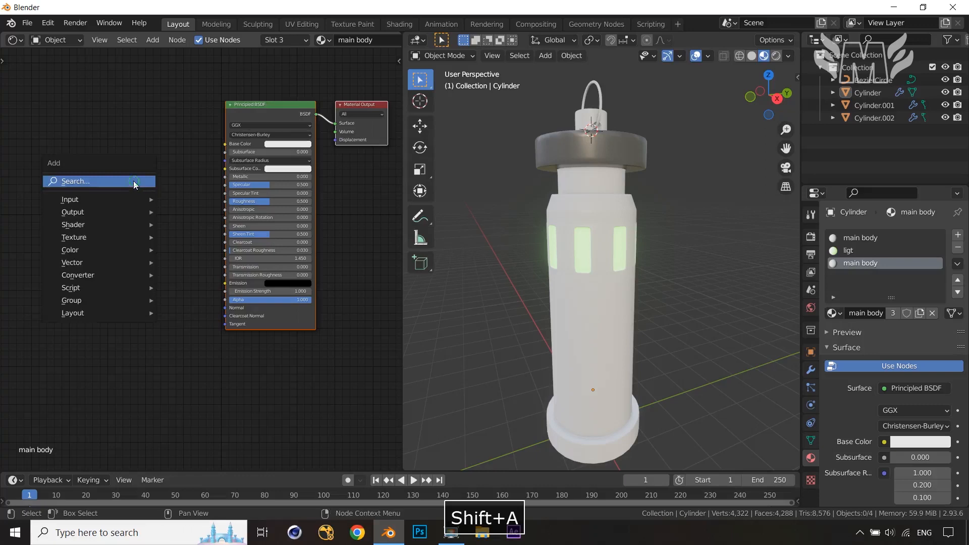
left_click(134, 181)
type("ran")
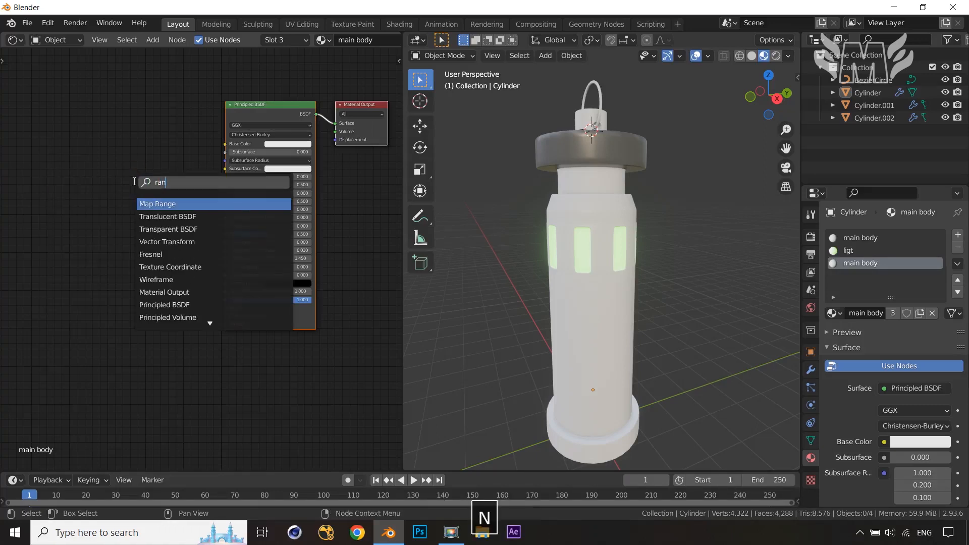
key("BackSpace")
type("mp")
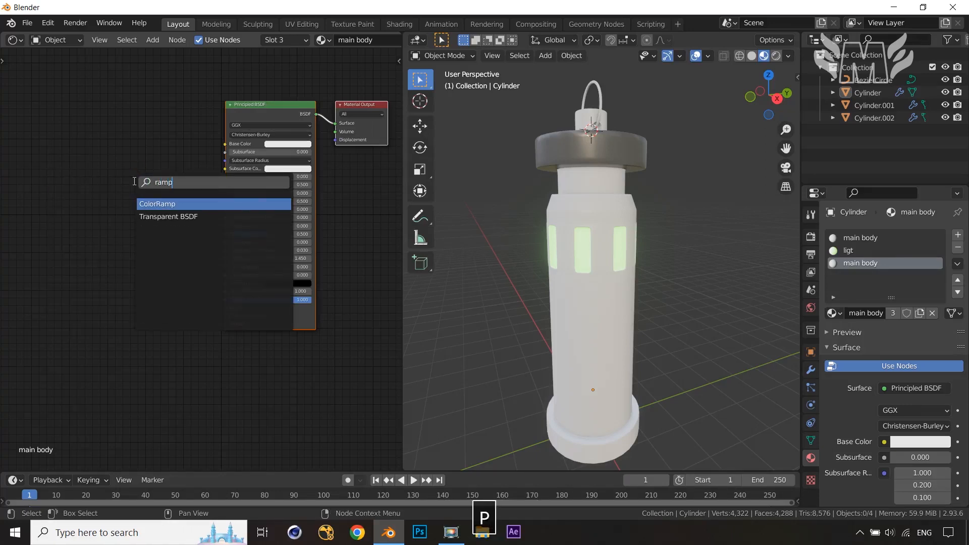
left_click(174, 203)
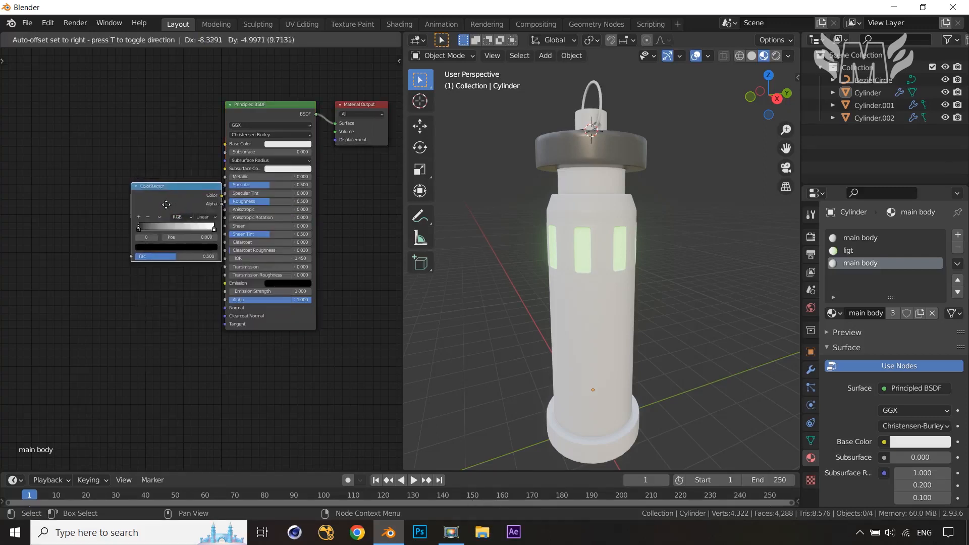
left_click(190, 224)
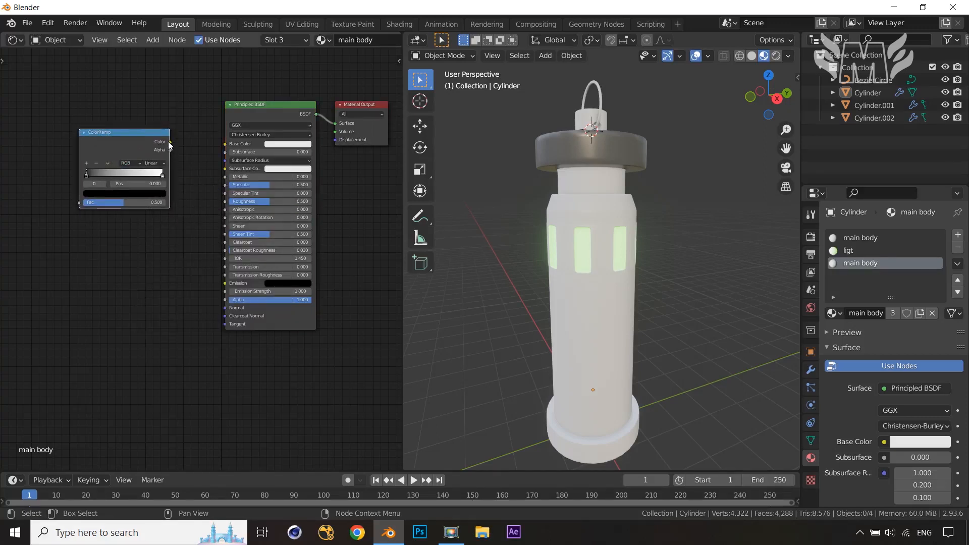
Connect the ColorRamp's Color output to the Principled BSDF's Base Color
left_click_drag(169, 142, 225, 144)
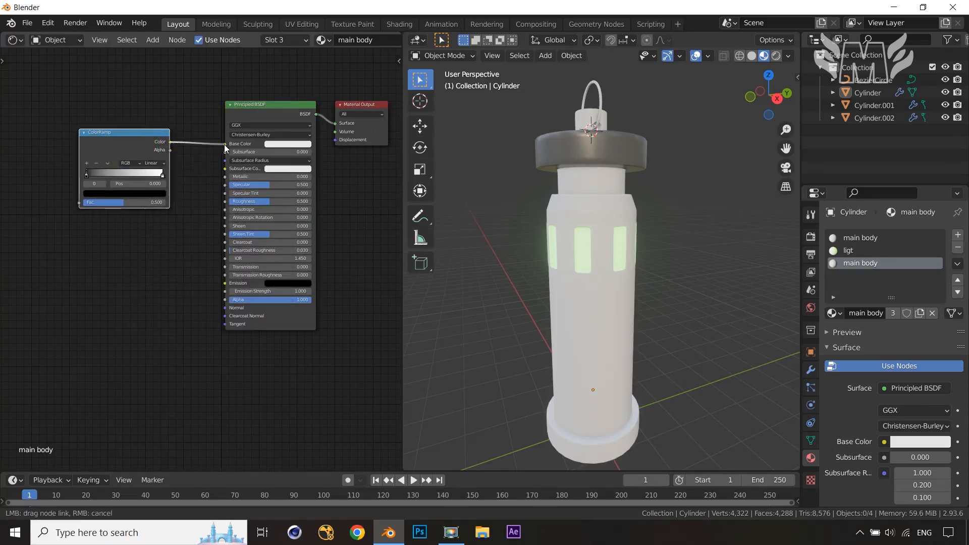
left_click_drag(140, 131, 135, 104)
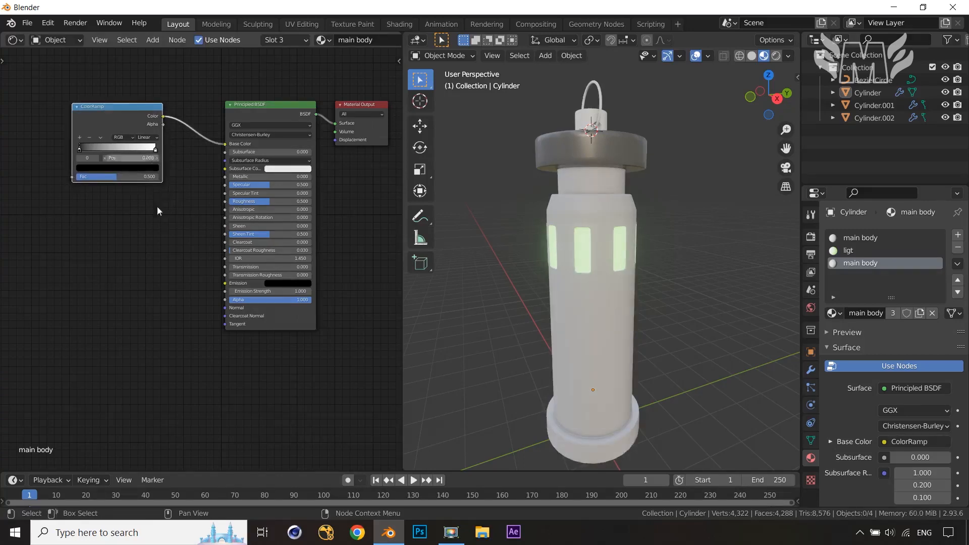
scroll(156, 205, "up", 3)
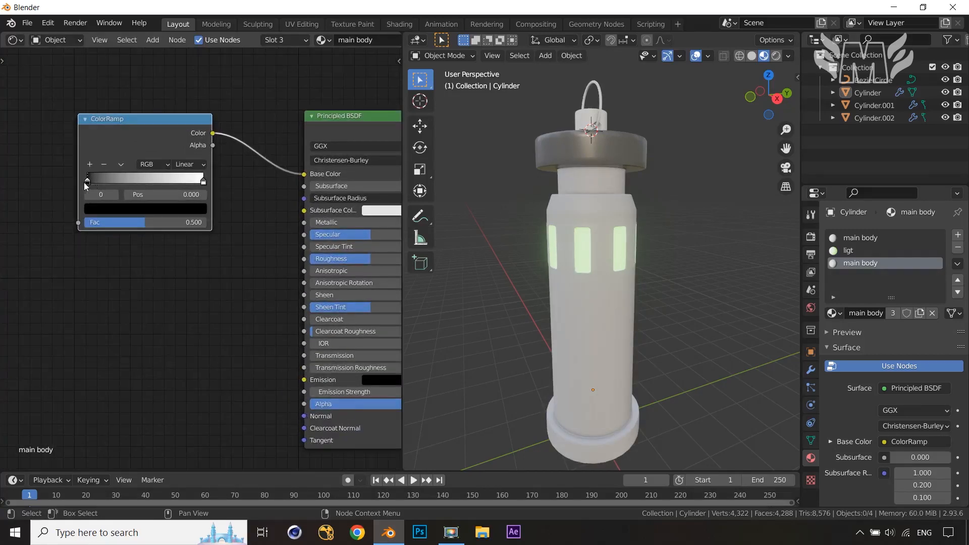
Move the ColorRamp's two stops close together, around positions 0.37 and 0.53
left_click_drag(89, 183, 120, 184)
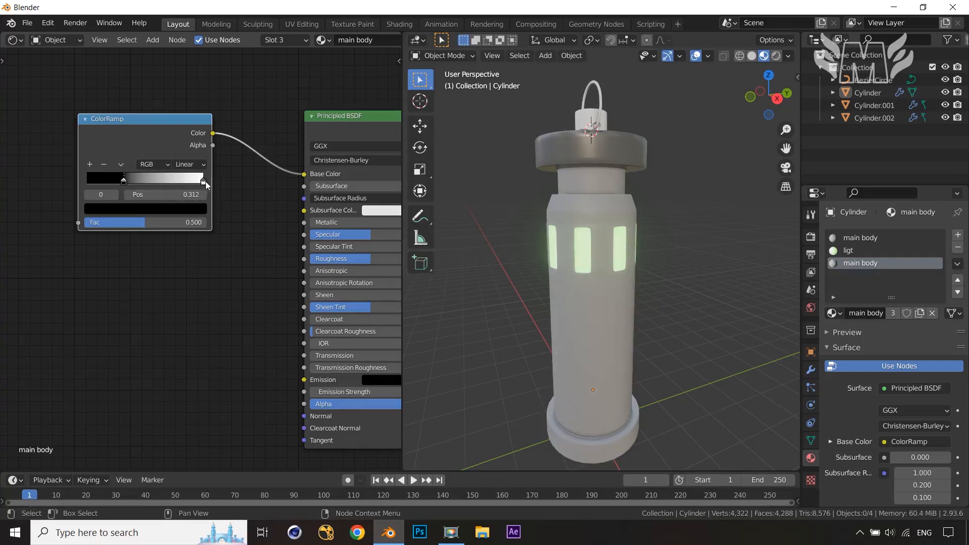
left_click_drag(204, 181, 141, 186)
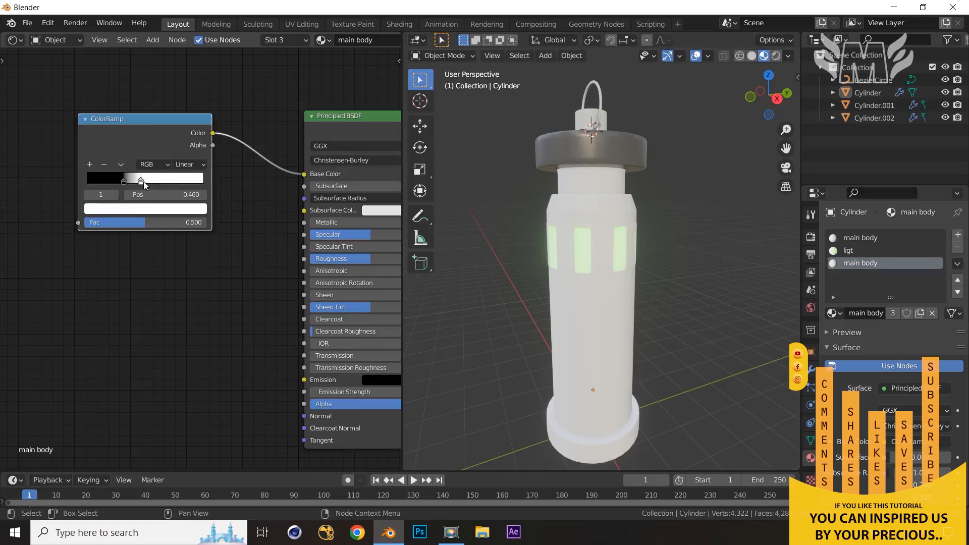
mouse_move(144, 181)
left_mouse_down()
mouse_move(151, 185)
mouse_move(139, 184)
left_mouse_up()
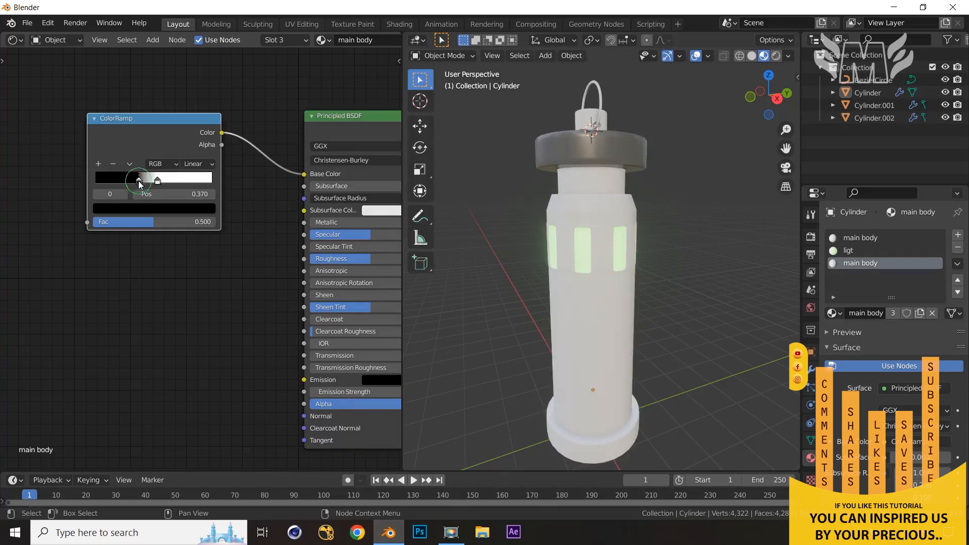
Set the first ColorRamp stop's color to a dark gray with value 0.139
left_click(139, 209)
left_click(189, 96)
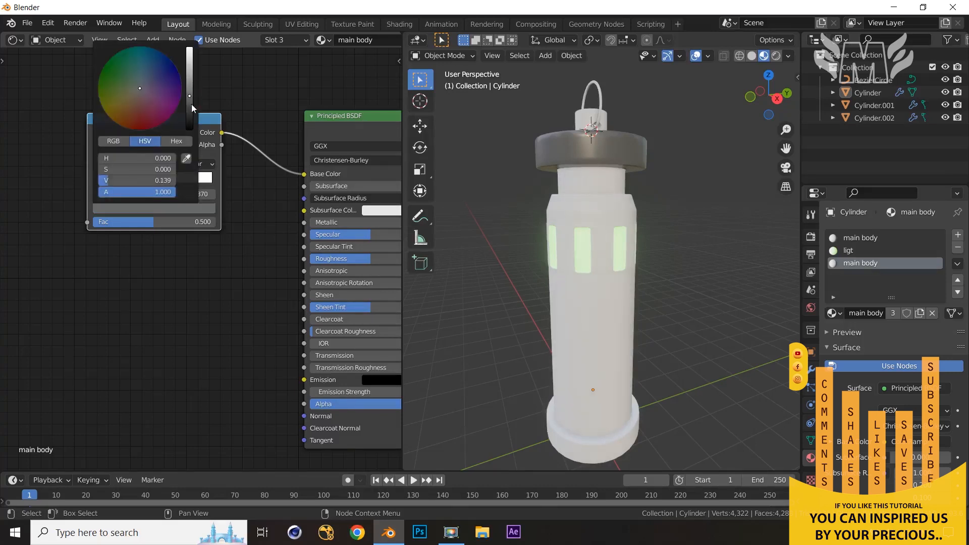
left_click(192, 101)
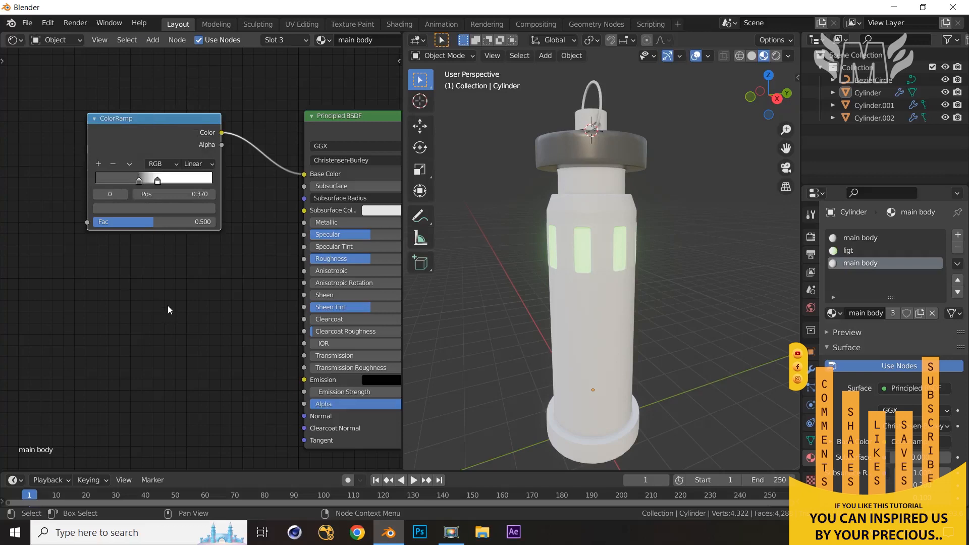
Set the second ColorRamp stop's color to full white with value 1.0
left_click(158, 181)
left_click(178, 209)
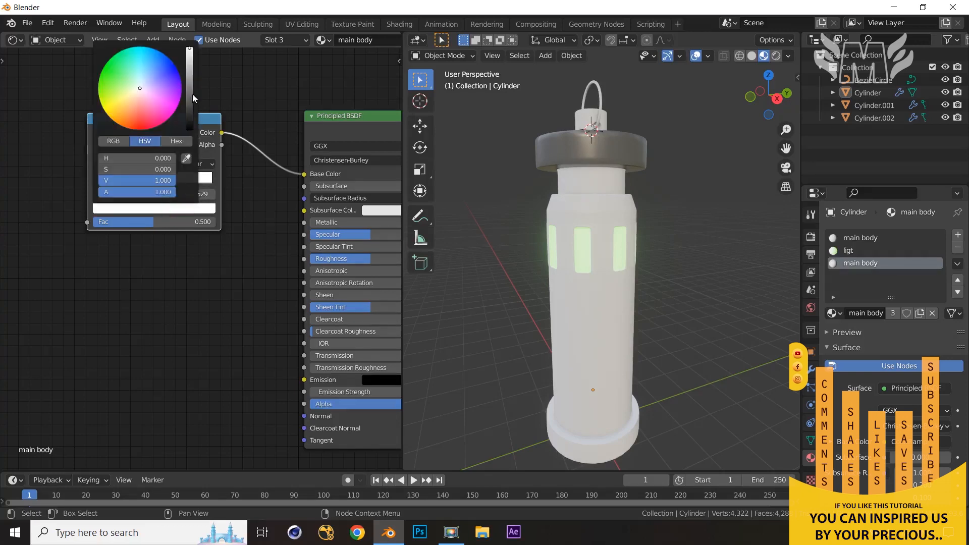
left_click(189, 68)
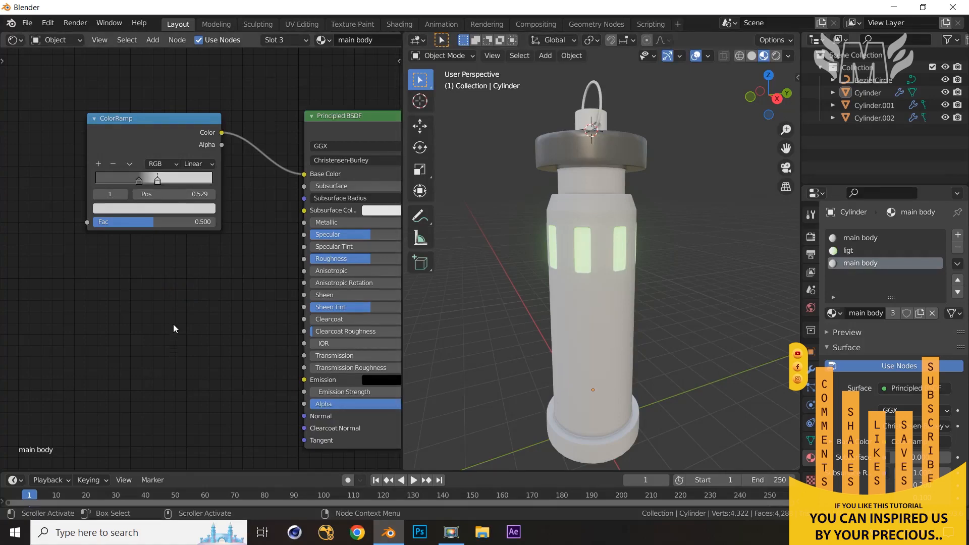
Add a Noise Texture node to the left of the ColorRamp
scroll(171, 322, "down", 4)
scroll(305, 272, "up", 2)
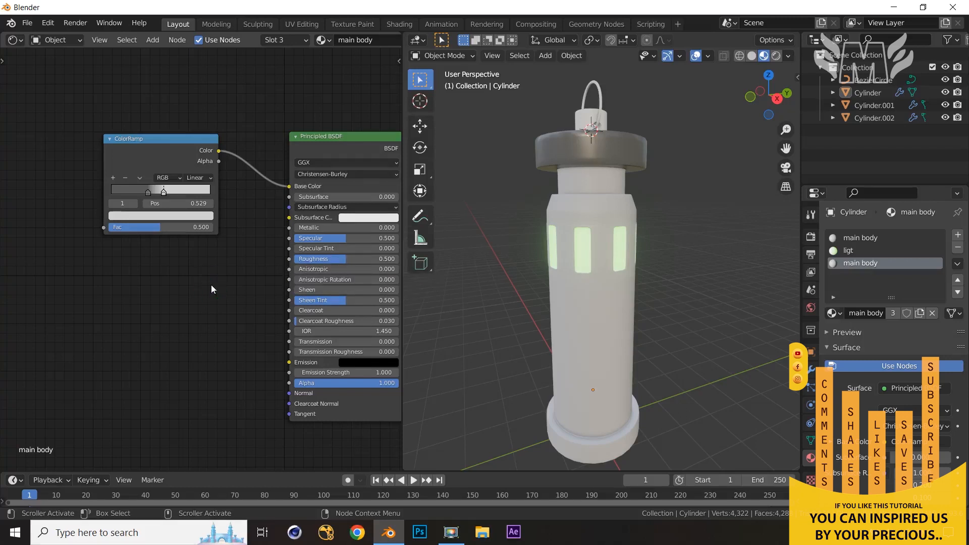
key("shift+a")
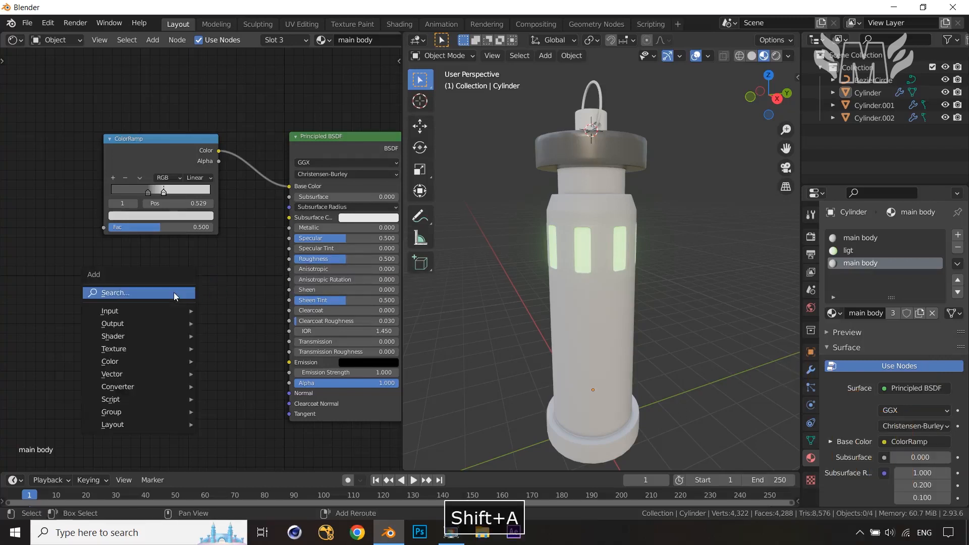
left_click(174, 293)
type("noi")
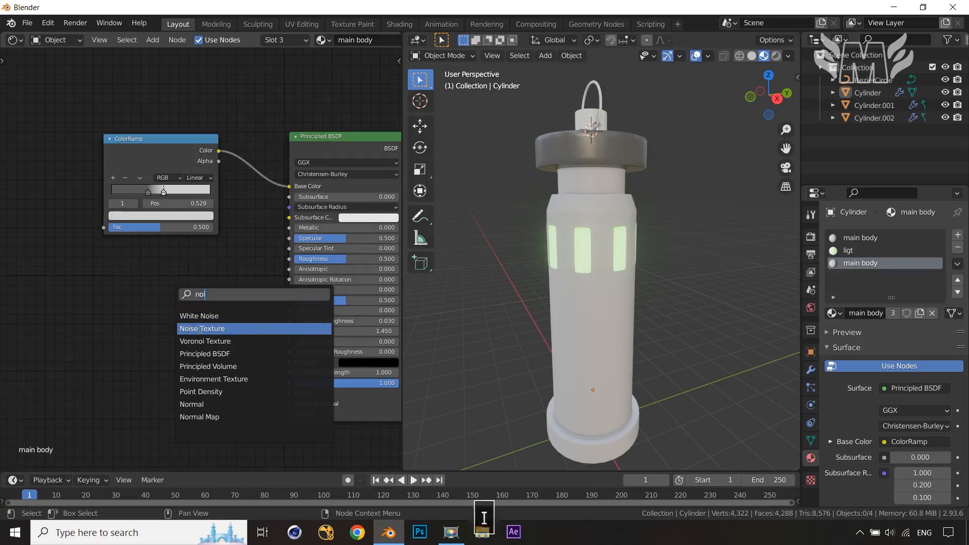
left_click(211, 328)
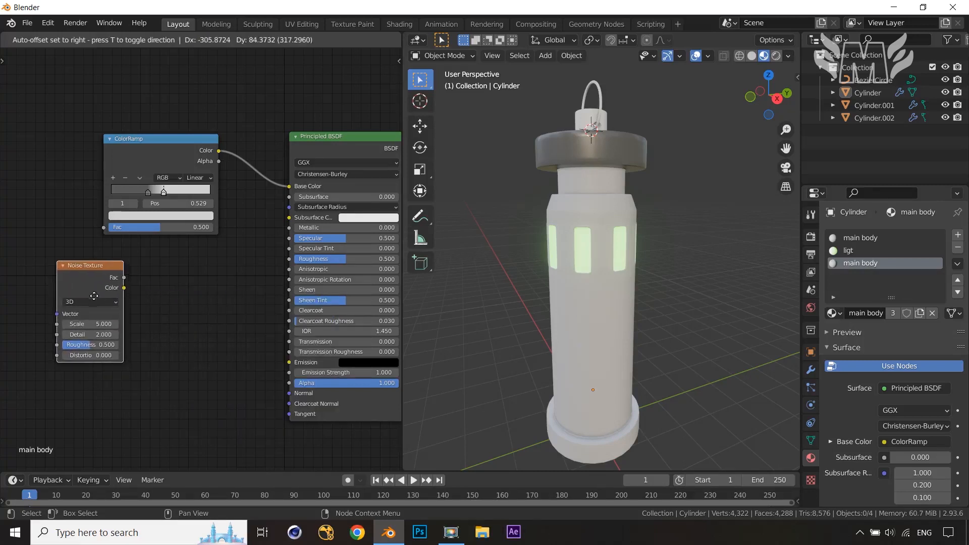
left_click(94, 297)
middle_click_drag(172, 307, 191, 306)
left_click_drag(126, 277, 86, 271)
Add a second ColorRamp node below the first one, next to the Noise Texture
key("shift+a")
left_click(144, 285)
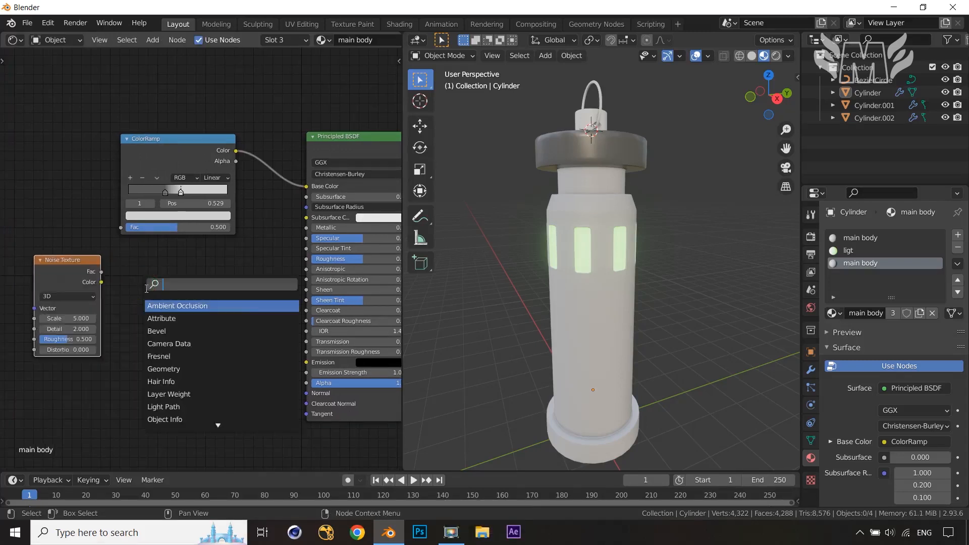
type("ramp")
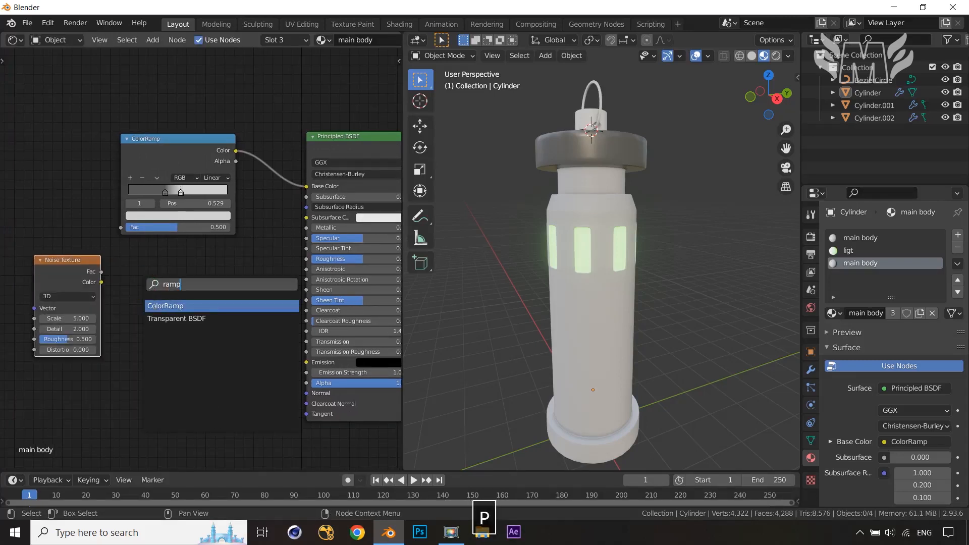
key("Return")
left_click(162, 281)
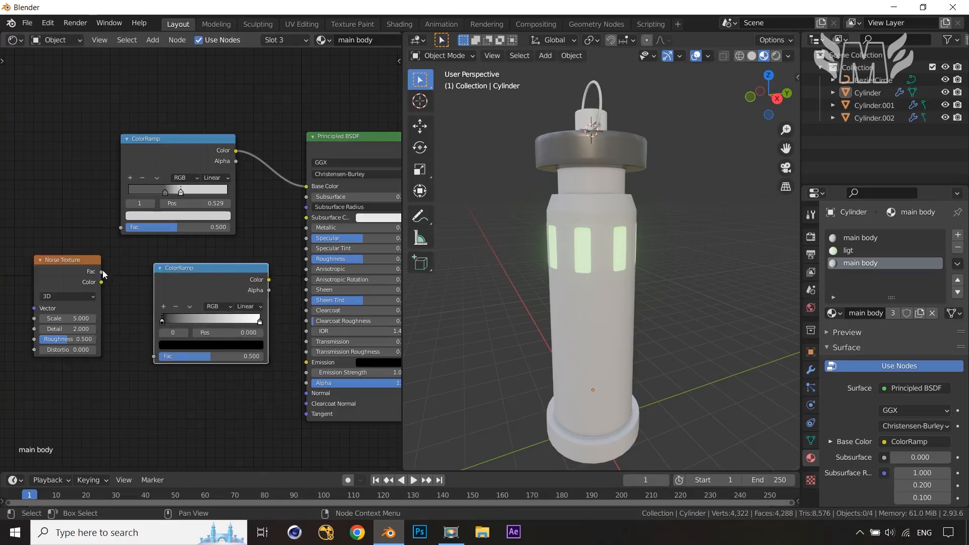
Connect the Noise Texture's Fac into the new ColorRamp and its Color output into the Principled BSDF's Roughness
left_click_drag(100, 272, 154, 356)
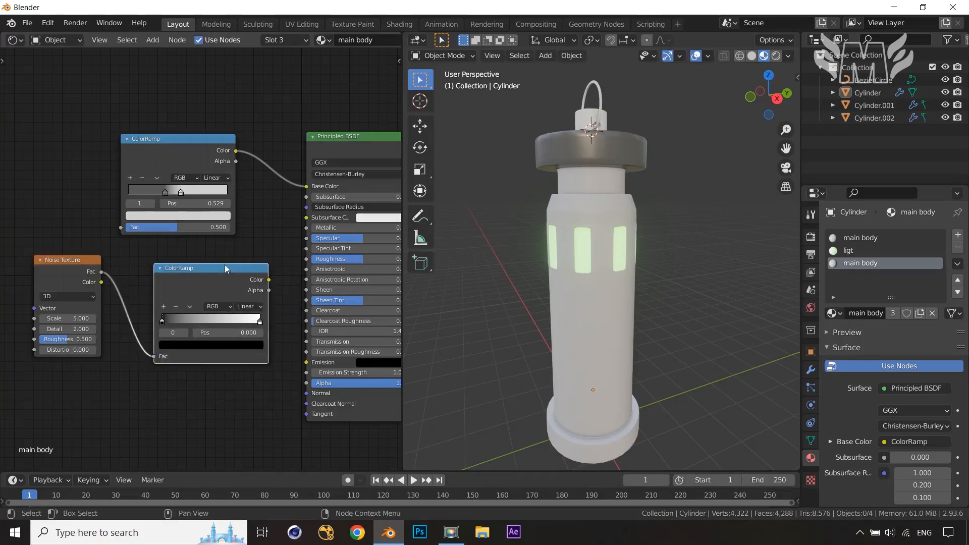
left_click_drag(207, 271, 157, 263)
left_click_drag(218, 273, 313, 261)
left_click_drag(195, 257, 229, 252)
Move the roughness ColorRamp's black stop to about 0.38 and its white stop to about 0.73
scroll(123, 355, "up", 1)
scroll(123, 355, "up", 4)
middle_click_drag(124, 354, 222, 322)
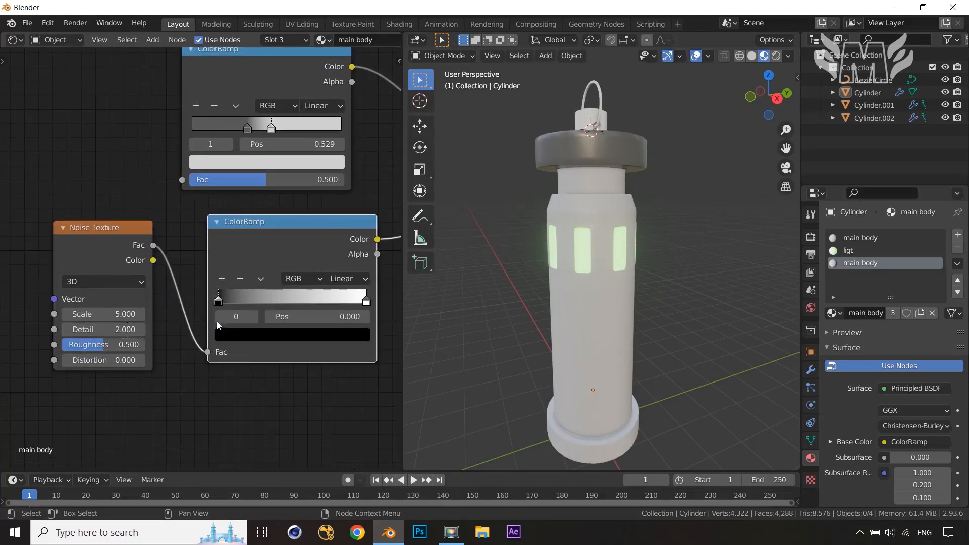
left_click_drag(222, 308, 272, 303)
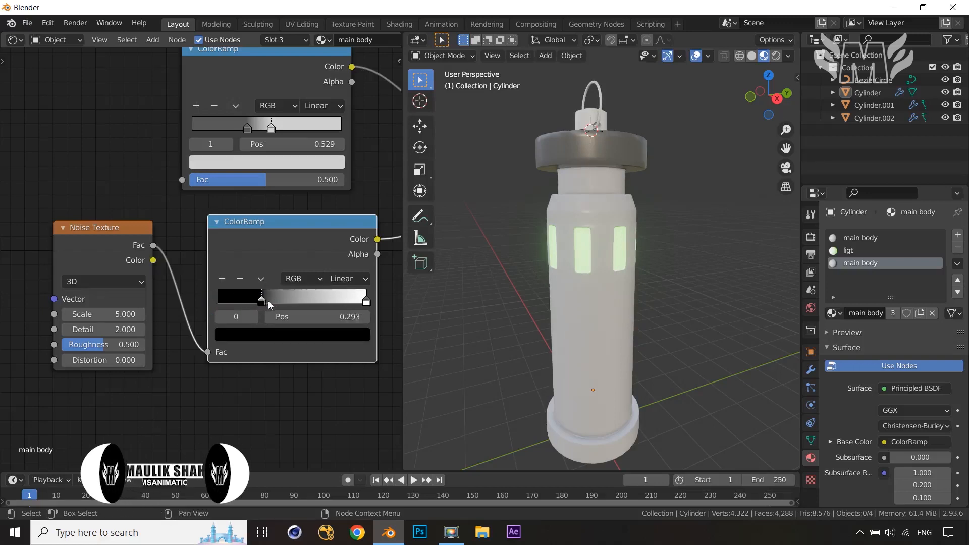
scroll(580, 261, "up", 4)
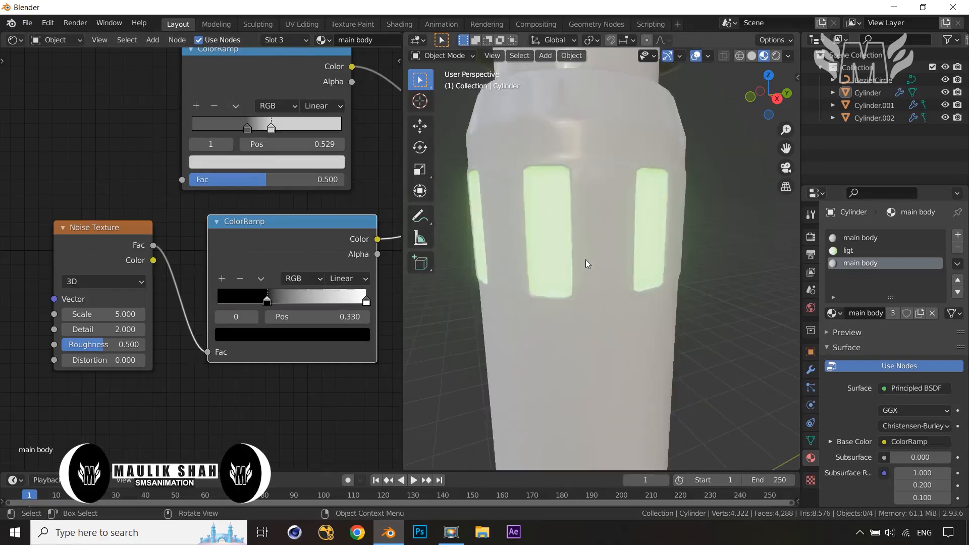
scroll(608, 280, "down", 4)
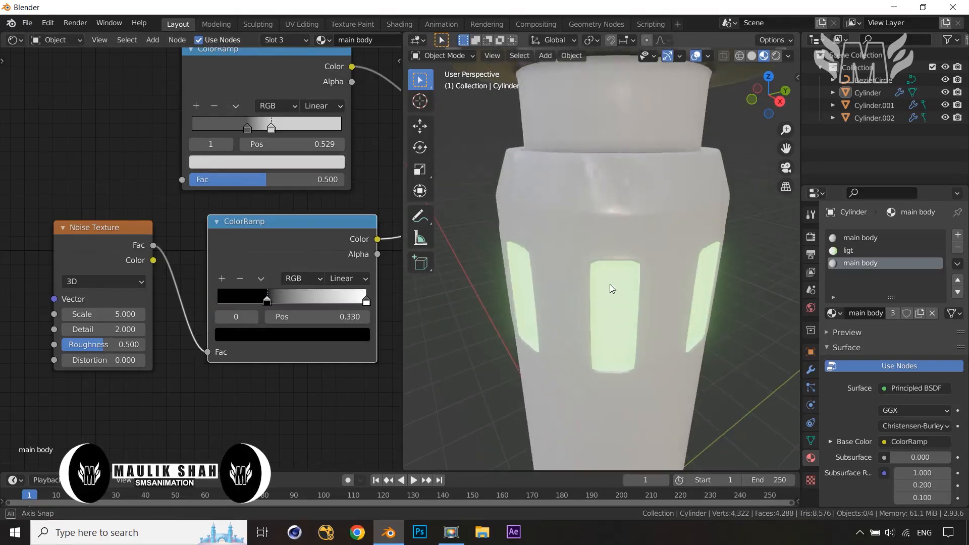
left_click(267, 302)
left_click_drag(256, 305, 278, 309)
key("g")
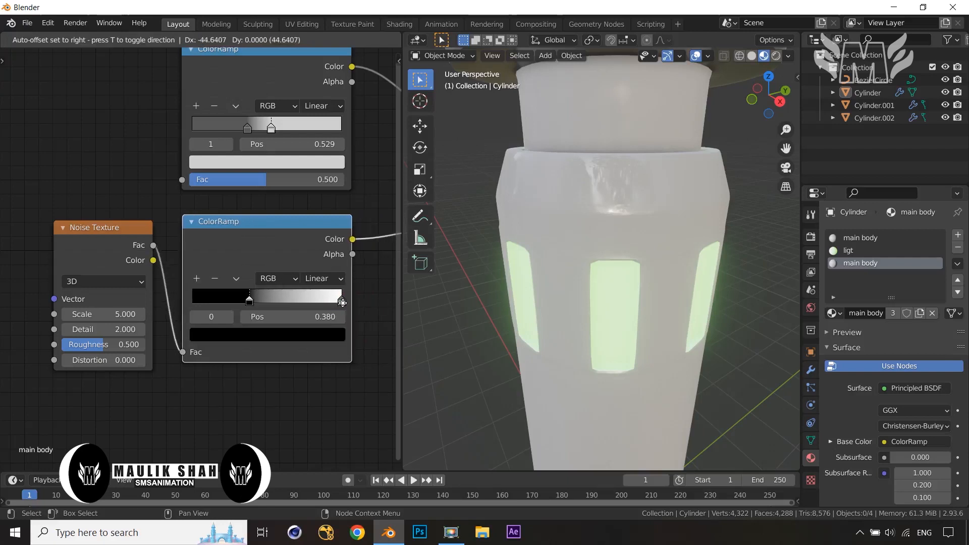
left_click(351, 302)
left_click_drag(351, 302, 310, 308)
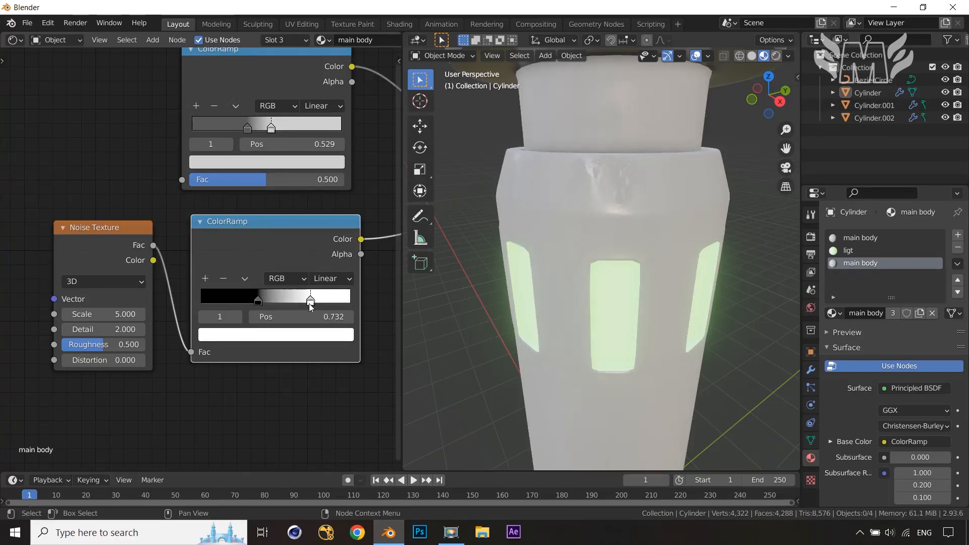
Set the Noise Texture's Scale to 9, Detail to 4 and Roughness to about 0.54
left_click(123, 314)
type("9")
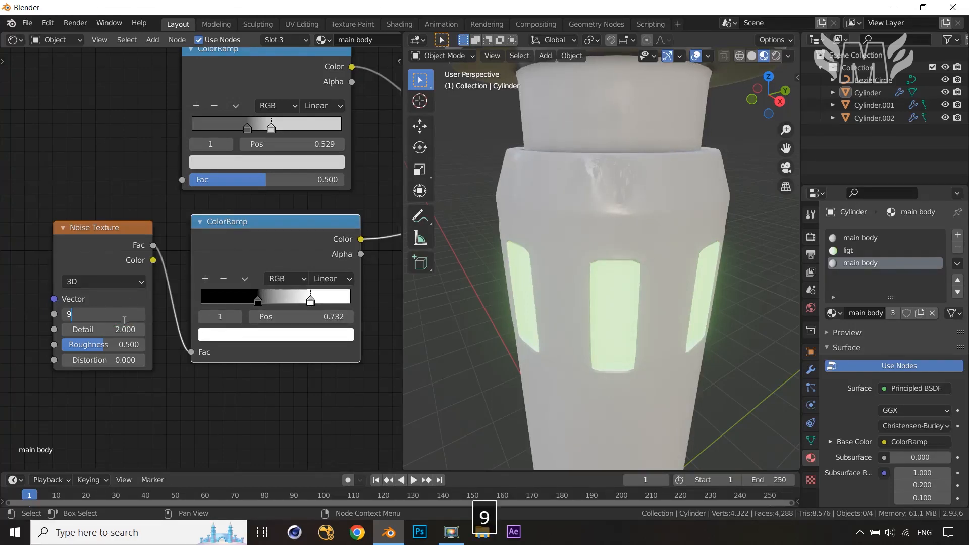
key("Return")
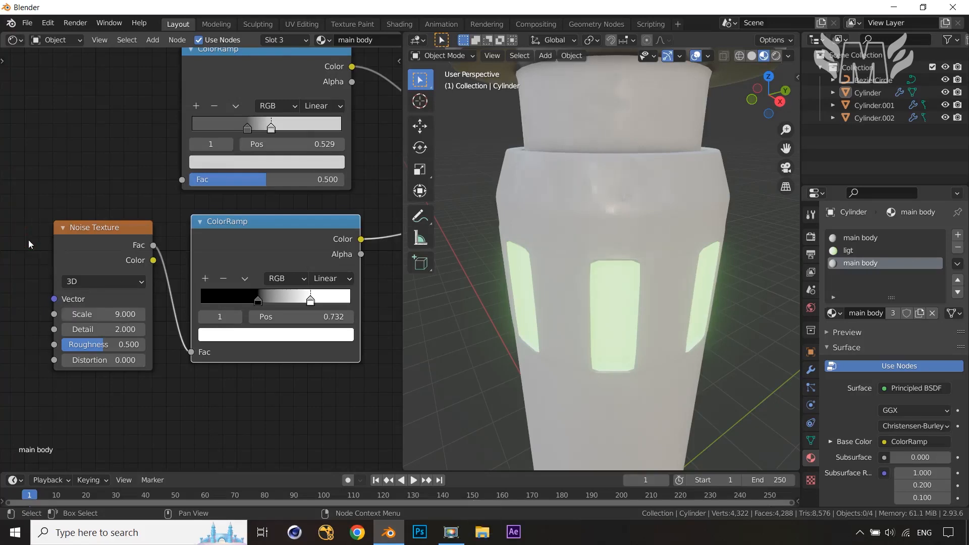
left_click(118, 329)
type("4")
mouse_move(102, 345)
left_mouse_down()
mouse_move(124, 345)
mouse_move(86, 345)
left_mouse_up()
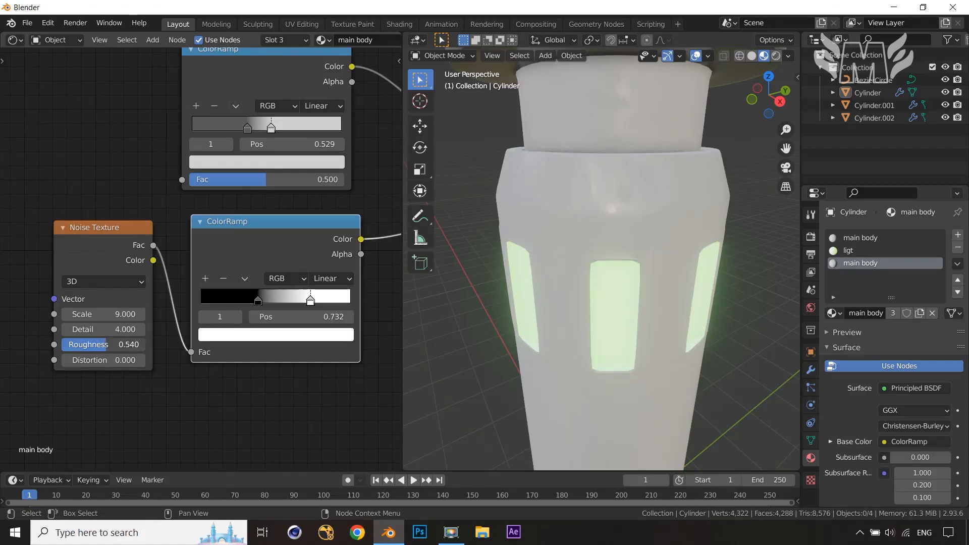
Rearrange the two ColorRamp nodes and the Noise Texture node into a tidier layout
scroll(668, 340, "down", 5)
middle_click_drag(668, 340, 649, 315)
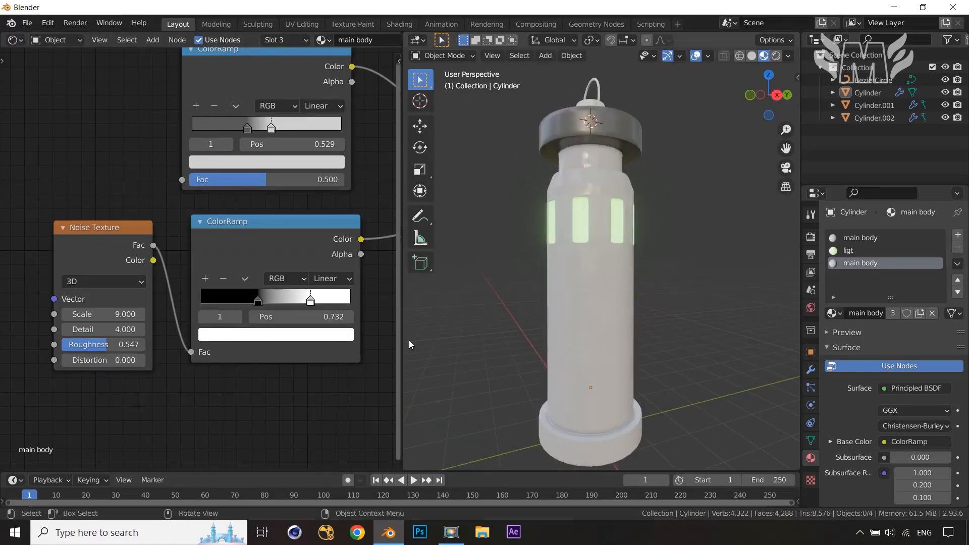
scroll(272, 353, "down", 3)
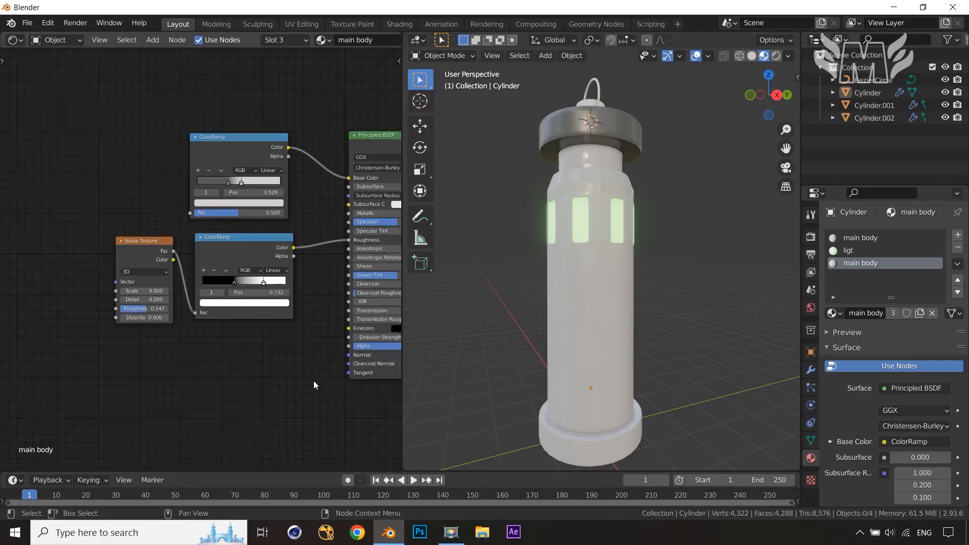
left_click_drag(222, 139, 240, 76)
left_click_drag(209, 264, 214, 215)
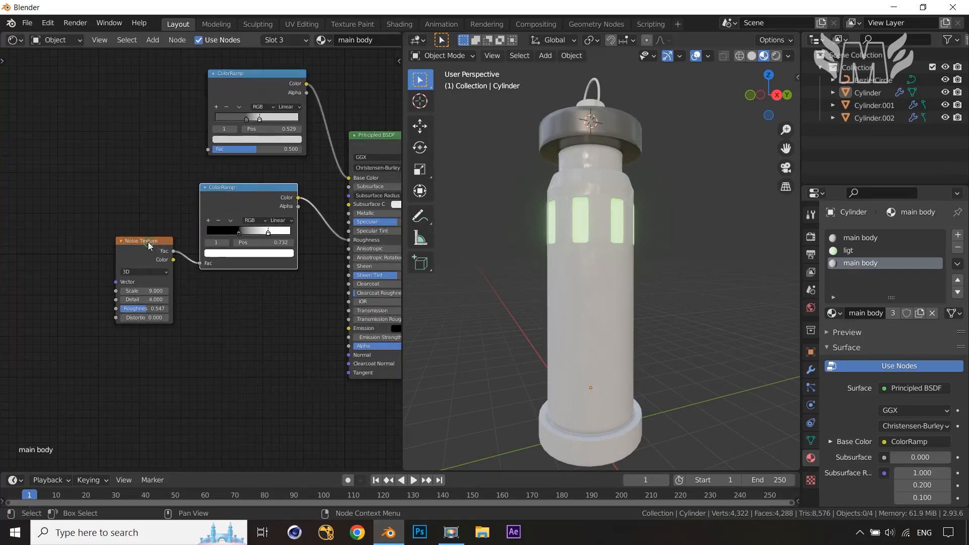
left_click_drag(149, 246, 136, 178)
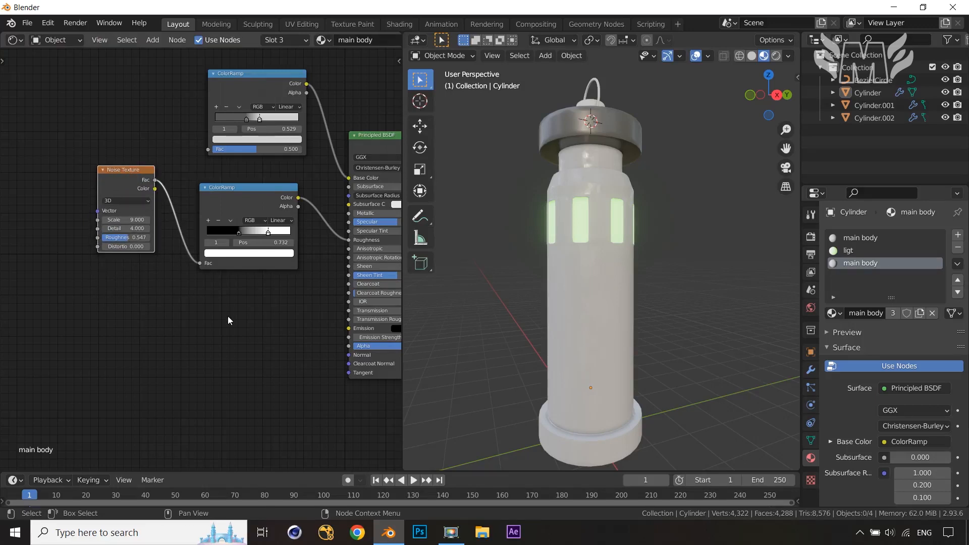
Move the roughness ColorRamp's black stop to about 0.21 and its white stop to about 0.93
left_click(236, 234)
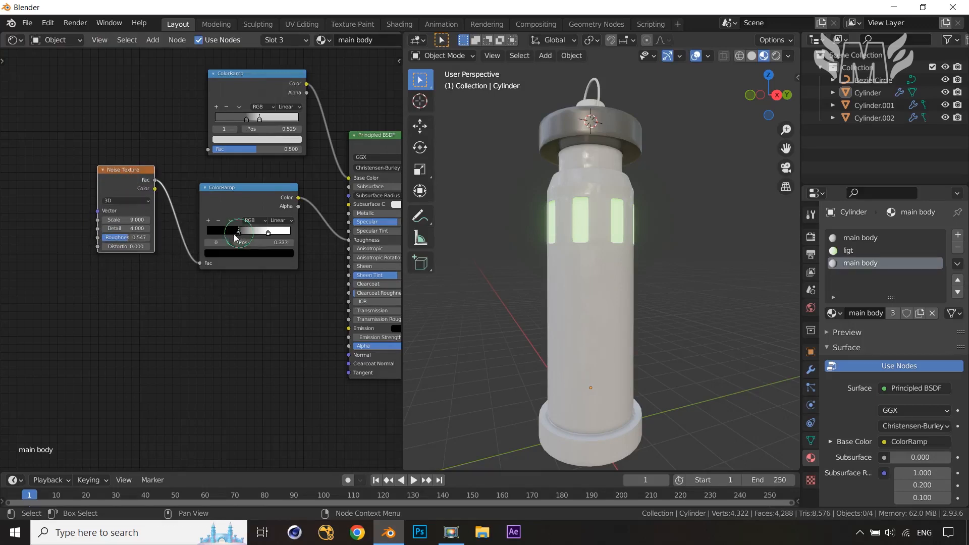
left_click_drag(237, 236, 225, 235)
middle_click_drag(591, 226, 597, 276)
scroll(604, 270, "up", 5)
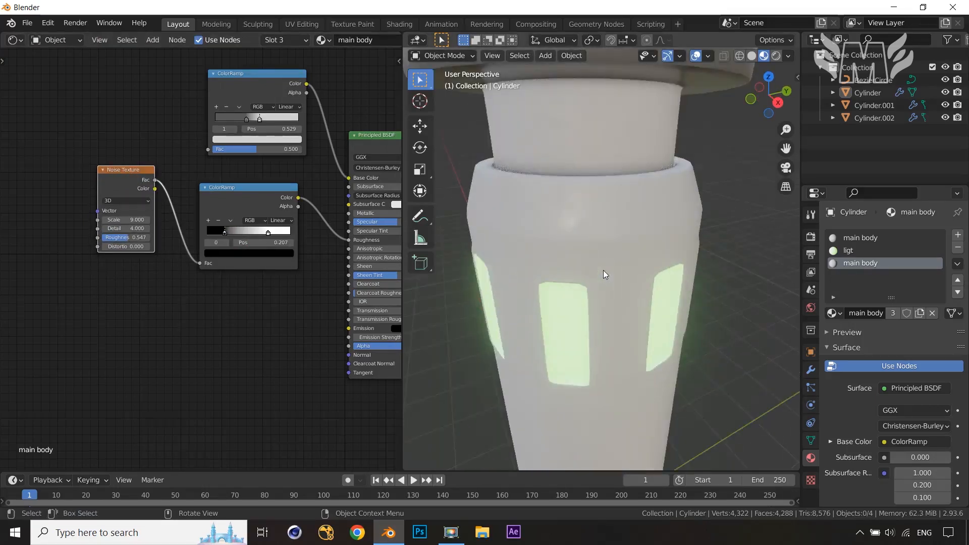
scroll(604, 270, "down", 5)
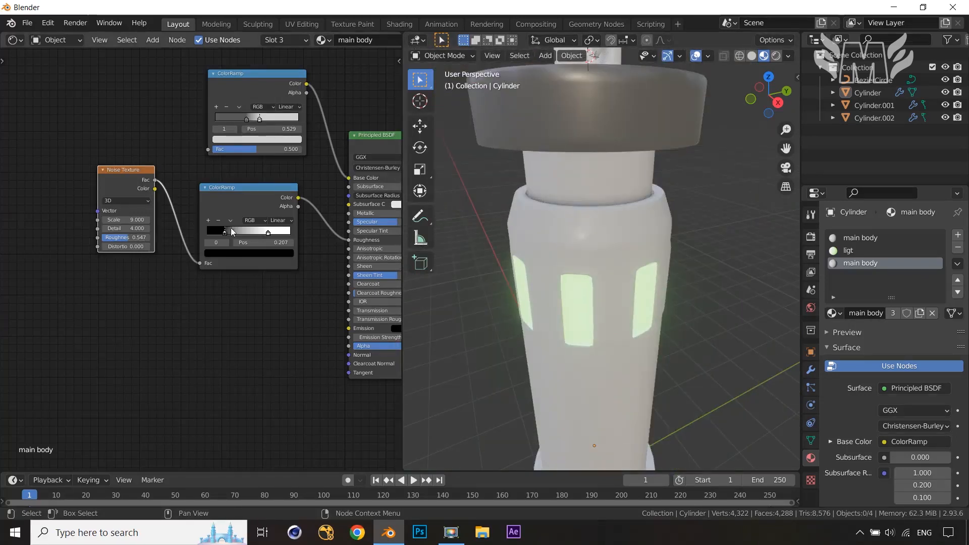
mouse_move(232, 232)
left_mouse_down()
mouse_move(222, 234)
mouse_move(286, 236)
left_mouse_up()
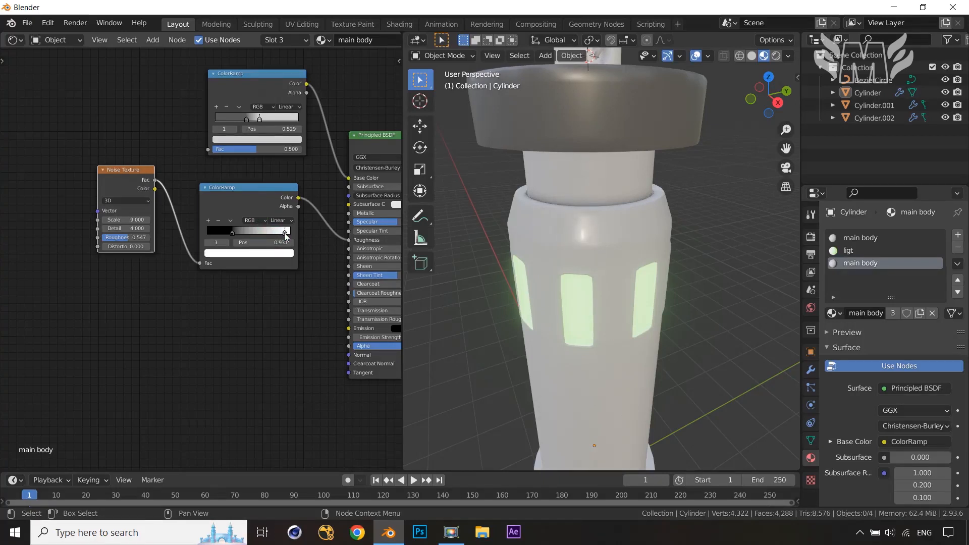
Add a Texture Coordinate, Mapping and Image Texture setup to the selected Principled BSDF with Node Wrangler
scroll(723, 339, "down", 3)
middle_click_drag(714, 320, 709, 256)
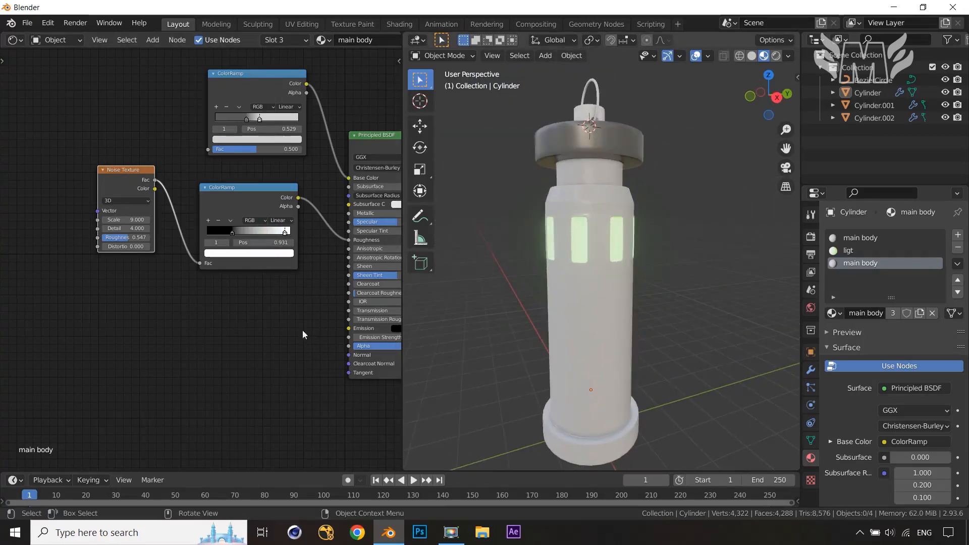
scroll(174, 343, "down", 2)
middle_click_drag(174, 343, 175, 290)
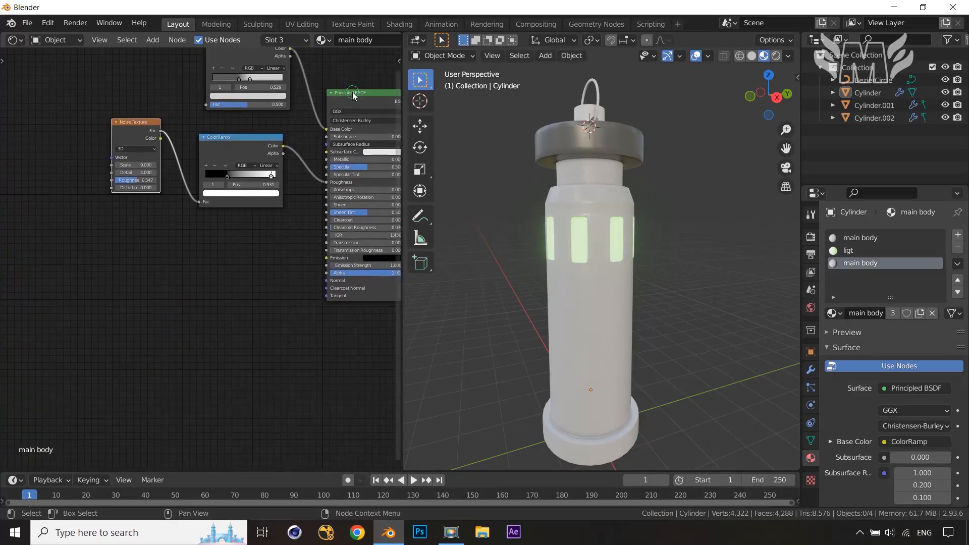
key("ctrl+t")
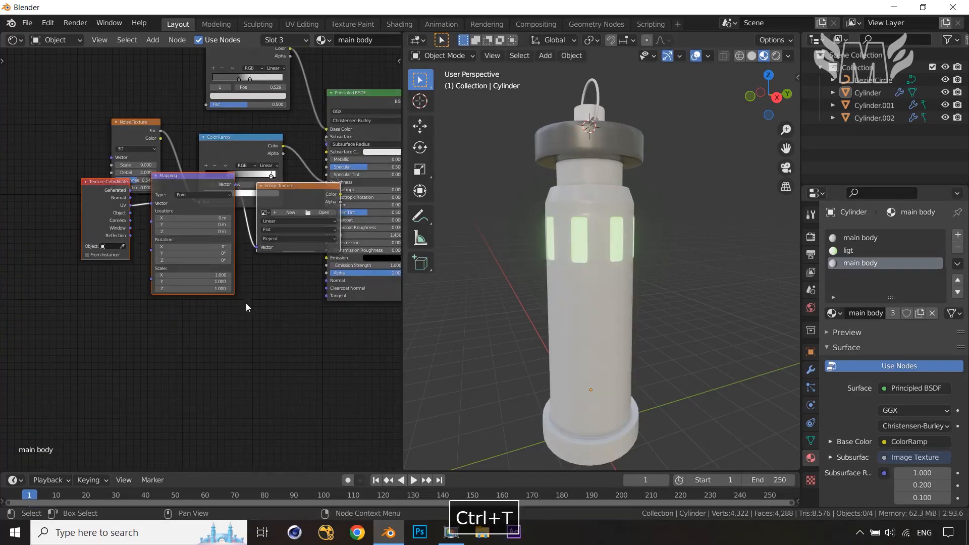
Disconnect the Image Texture from the shader and delete it, keeping Texture Coordinate and Mapping
middle_click_drag(246, 307, 241, 333)
left_click_drag(286, 204, 211, 284)
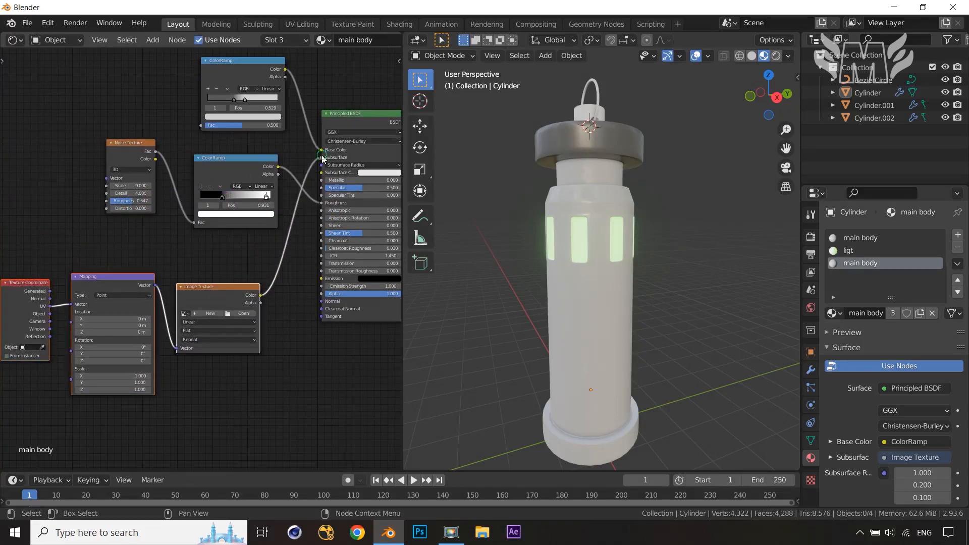
left_click_drag(322, 158, 254, 331)
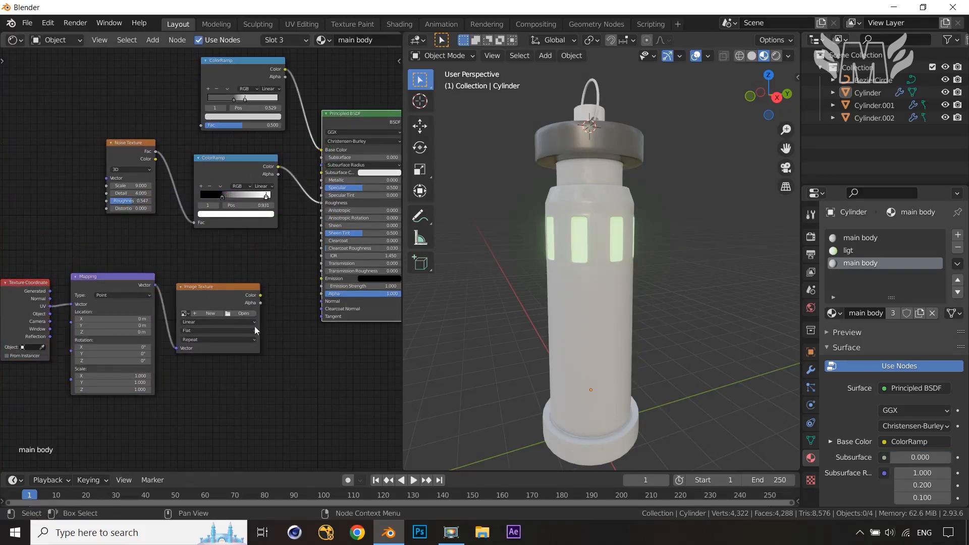
left_click(228, 286)
key("Delete")
Move the Texture Coordinate node further left to make room before the Mapping node
middle_click_drag(202, 312, 356, 282)
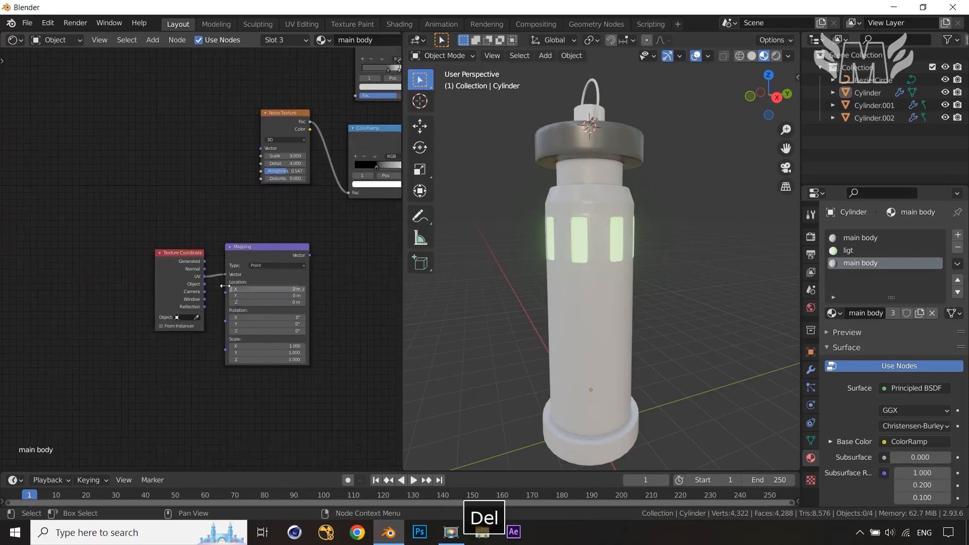
scroll(202, 261, "up", 12)
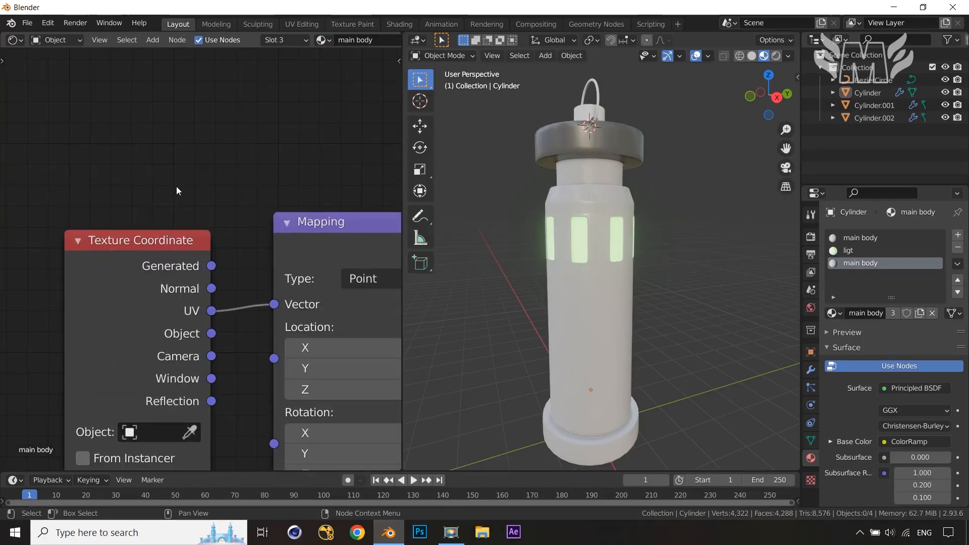
key("shift+a")
left_click(146, 188)
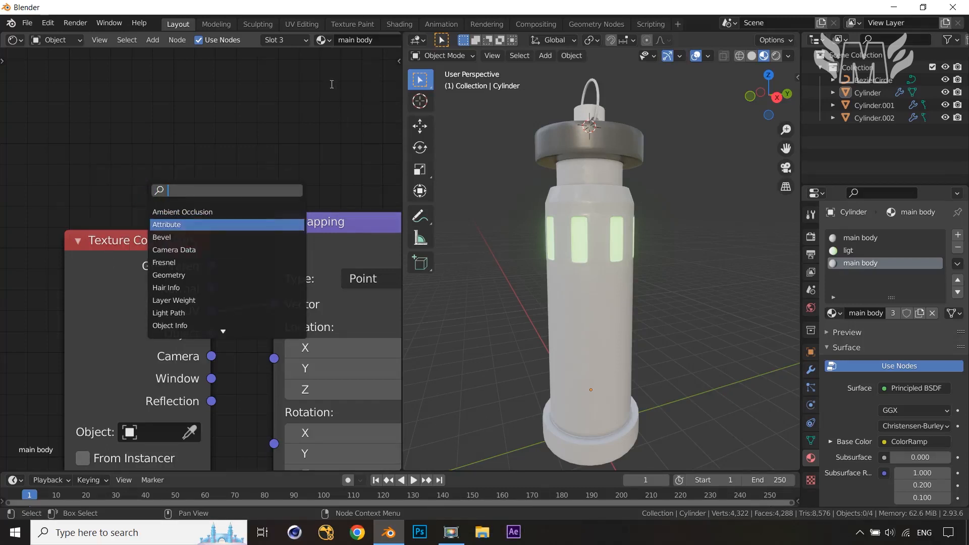
middle_click_drag(331, 223, 246, 153)
scroll(247, 152, "down", 6)
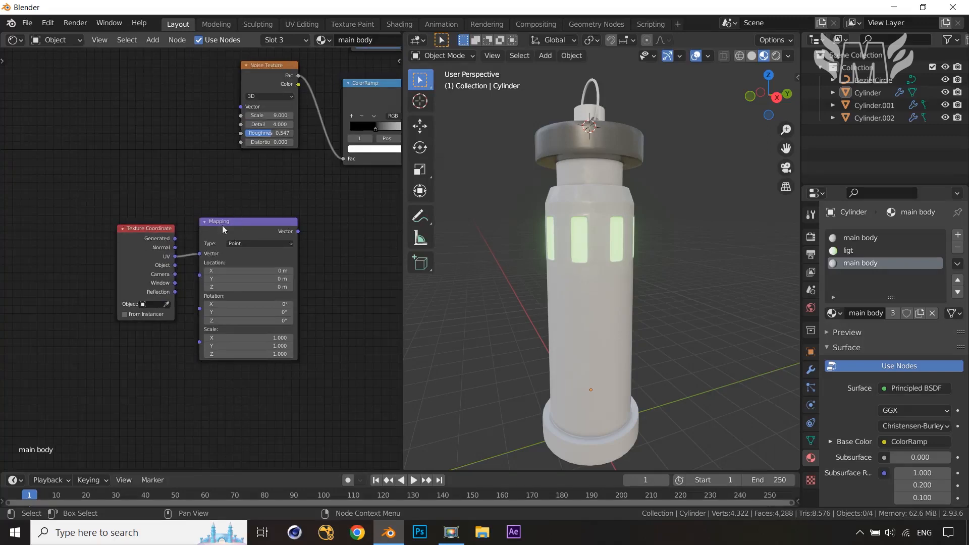
middle_click_drag(366, 246, 220, 244)
scroll(220, 244, "down", 3)
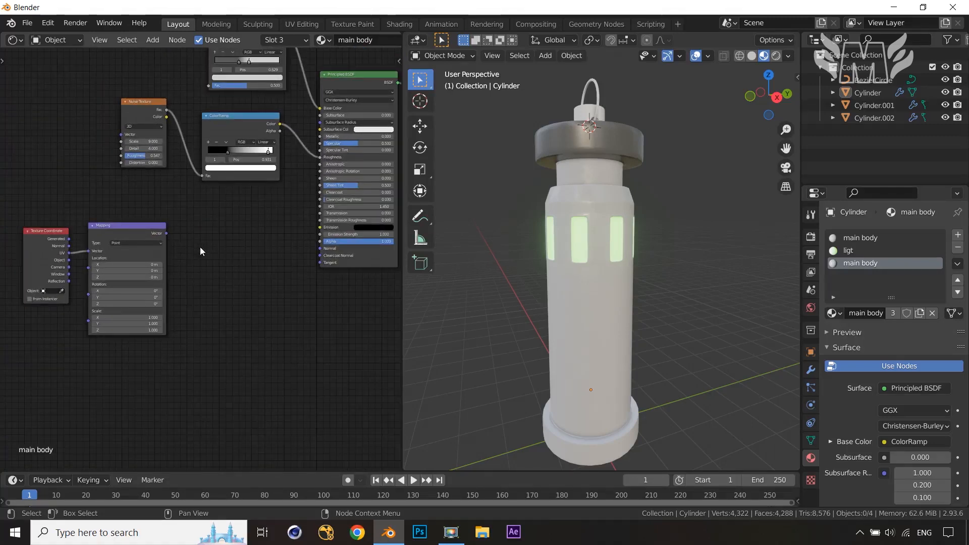
left_click_drag(36, 229, 1, 230)
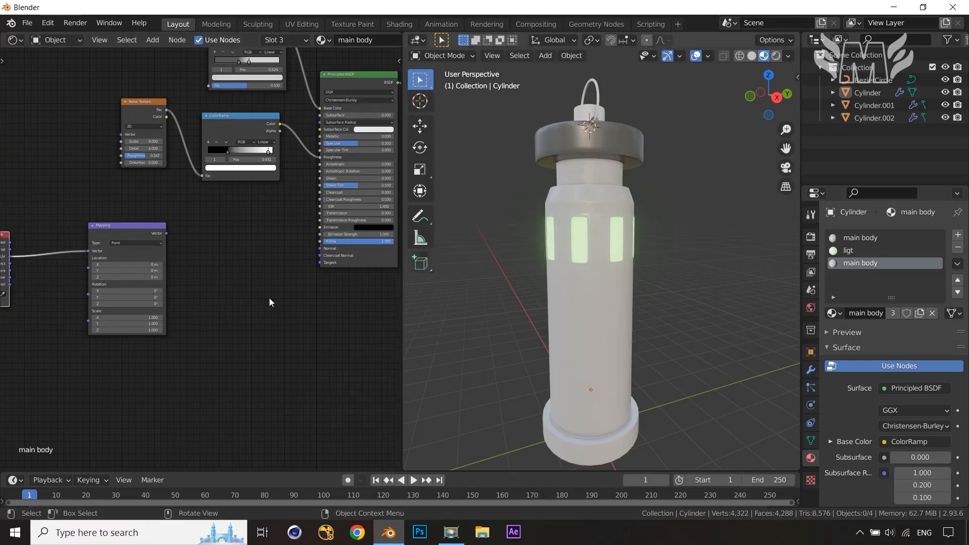
Insert a new Noise Texture node between the Texture Coordinate and Mapping nodes
key("shift+a")
left_click(209, 305)
type("noise")
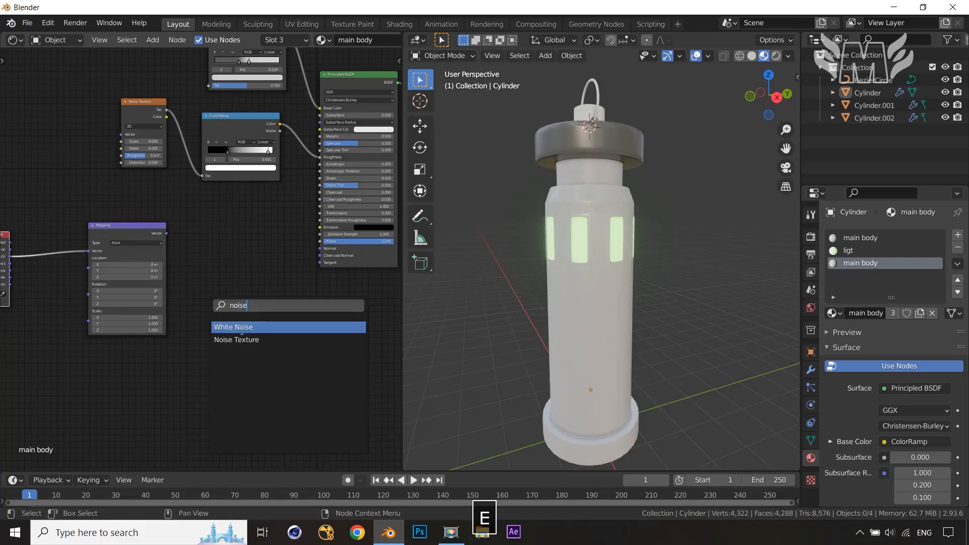
left_click(236, 340)
left_click(71, 271)
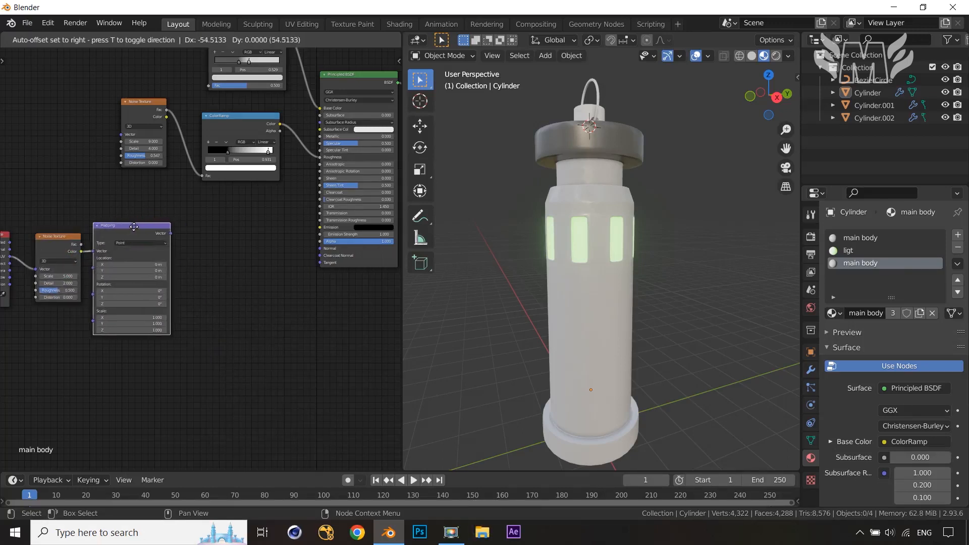
Add a Voronoi Texture node next to the Mapping node
key("shift+a")
left_click(205, 270)
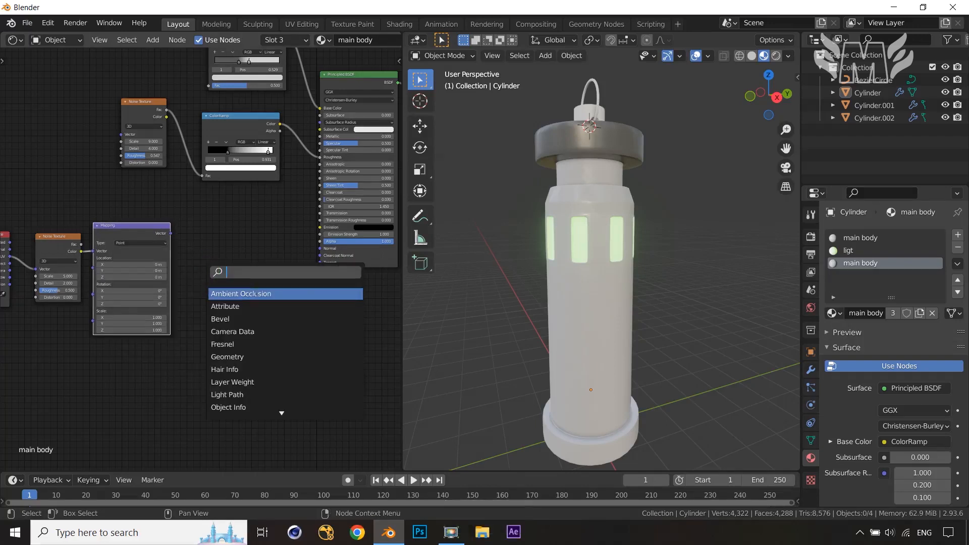
type("vo")
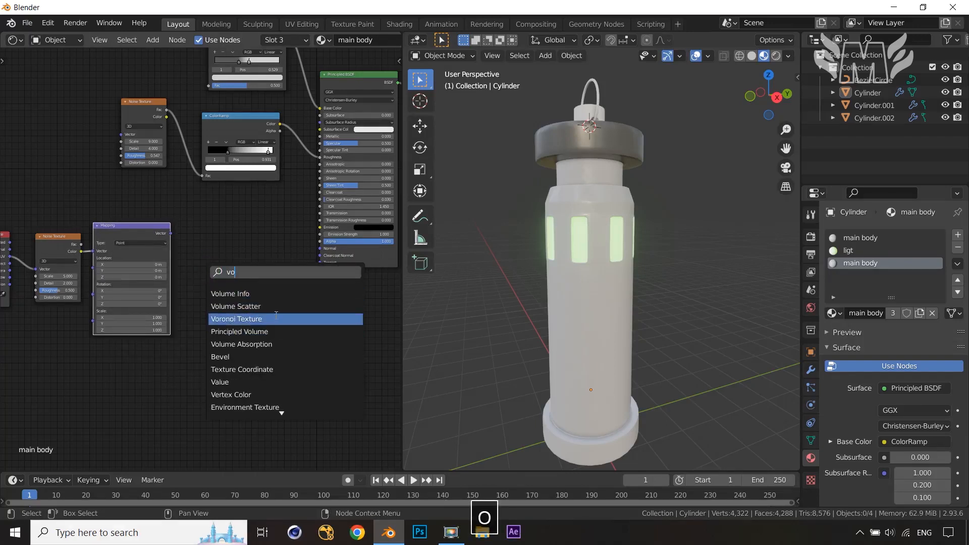
left_click(275, 316)
left_click(252, 295)
scroll(253, 295, "up", 3)
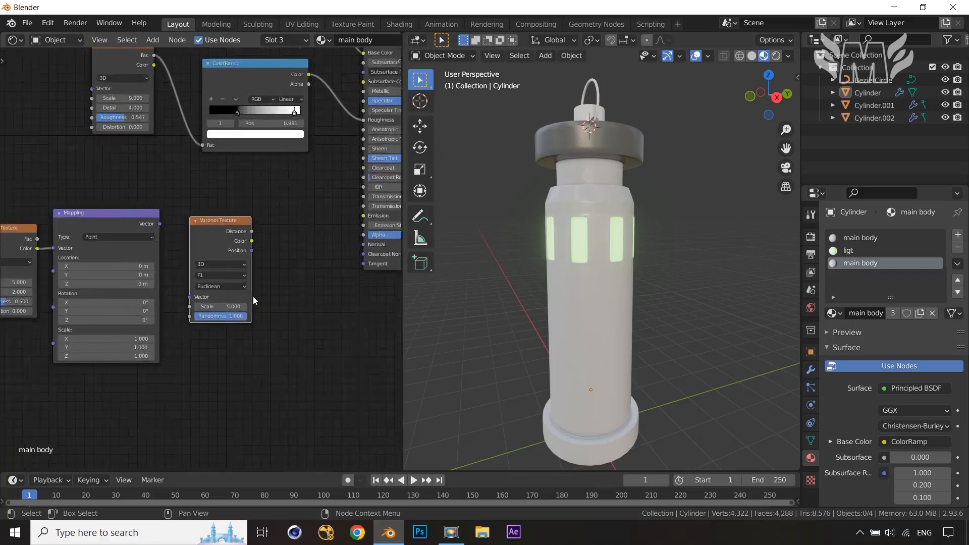
Connect the Mapping node's Vector output to the Voronoi Texture's Vector input and reposition the node
left_click_drag(149, 215, 187, 306)
left_click_drag(235, 209, 222, 207)
Add a ColorRamp node to the right of the Voronoi Texture node
key("shift+a")
left_click(313, 260)
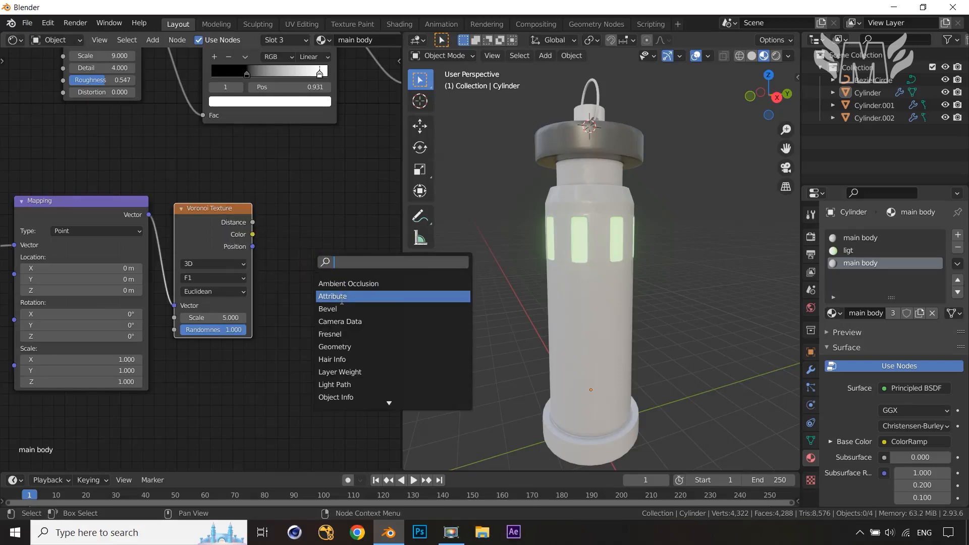
type("col")
key("Return")
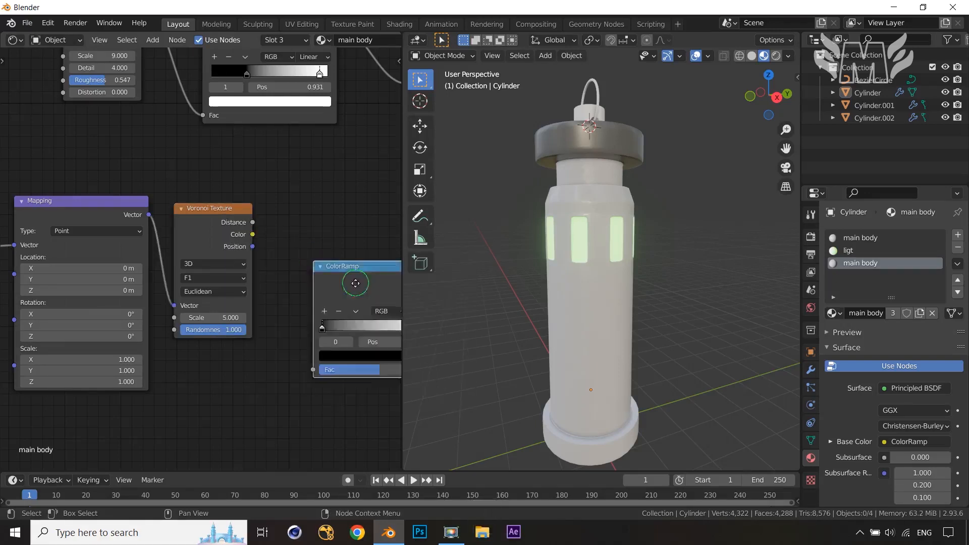
left_click(304, 255)
middle_click_drag(268, 288, 193, 274)
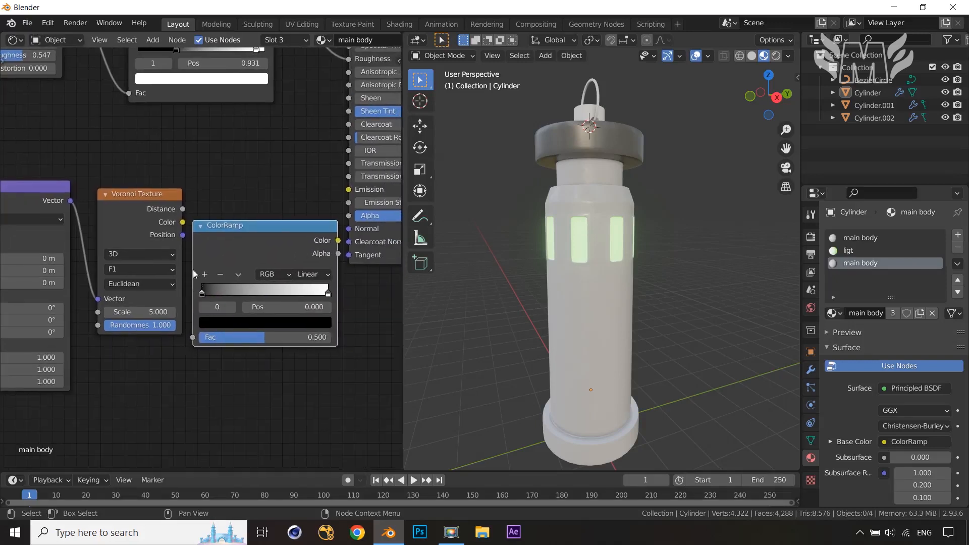
Connect the Voronoi Texture's Color output to the new ColorRamp's Fac input
left_click_drag(161, 195, 210, 314)
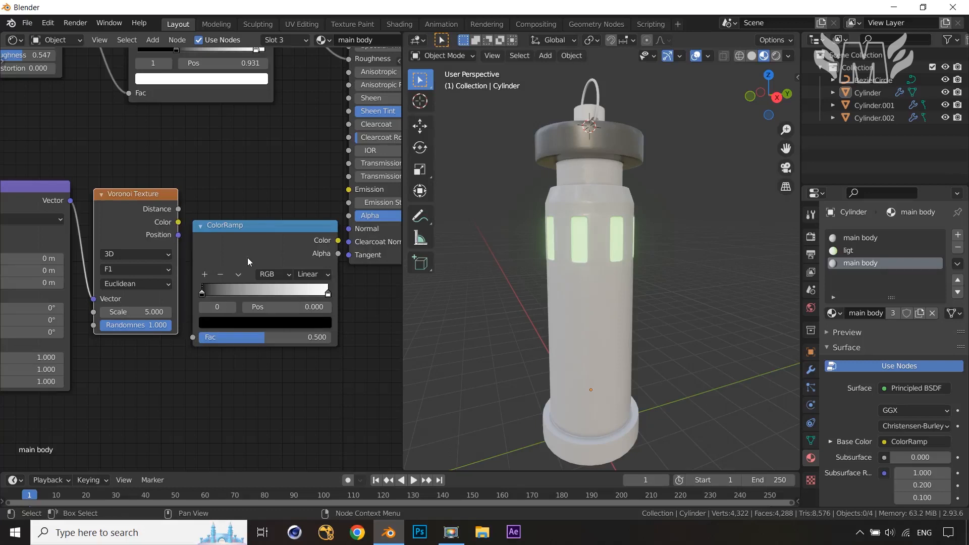
left_click_drag(180, 223, 195, 337)
left_click_drag(180, 223, 204, 349)
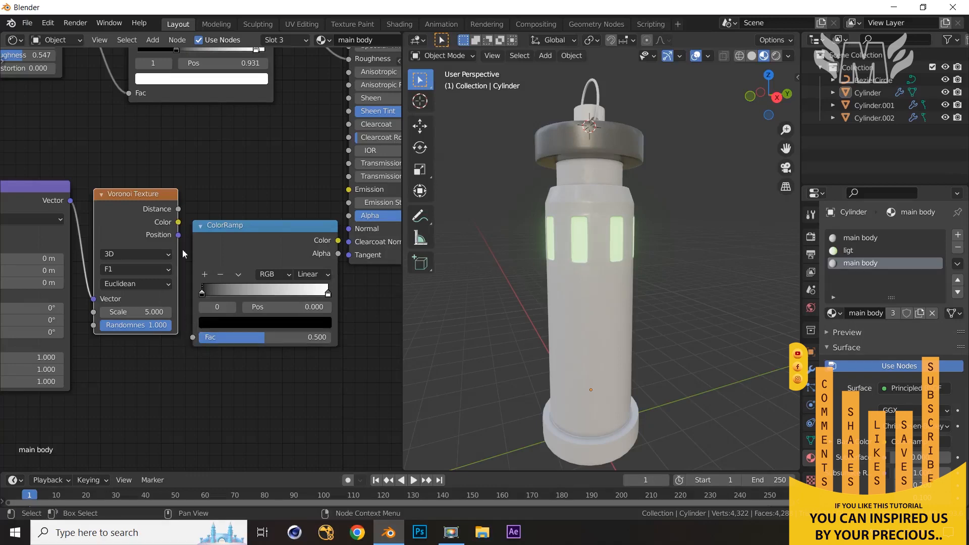
left_click_drag(179, 223, 193, 338)
scroll(178, 227, "down", 5)
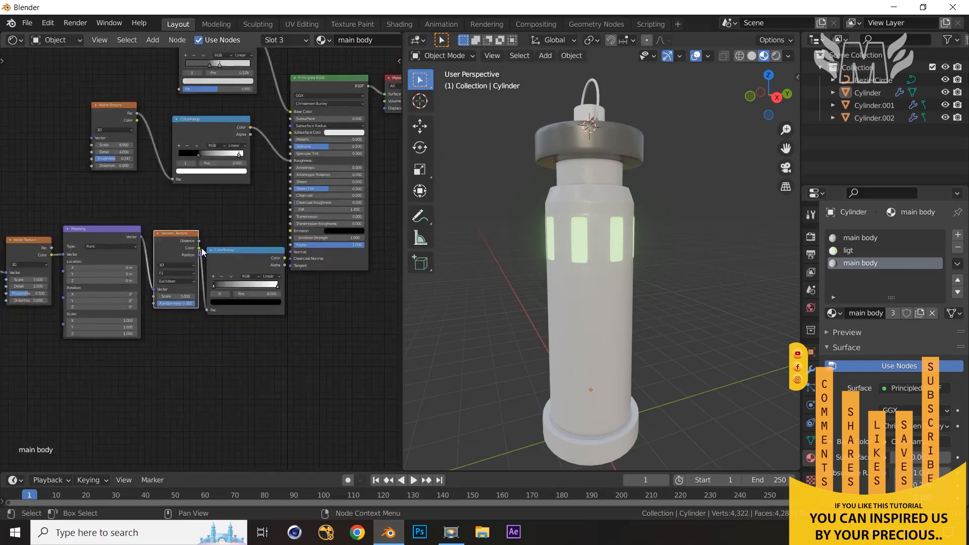
Box-select the lower node chain and move it left to make room
key("b")
left_click_drag(135, 333, 253, 342)
key("ctrl+shift")
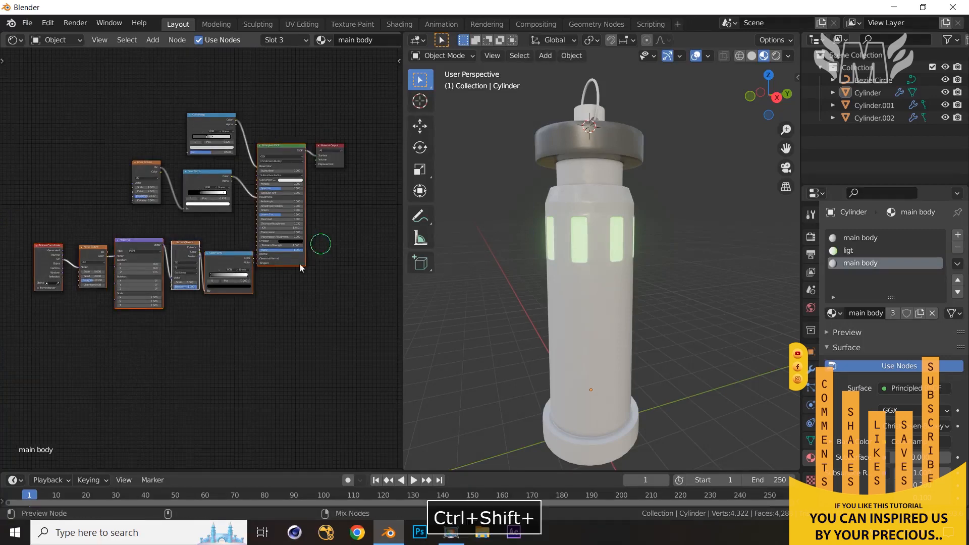
left_click(298, 259, "ctrl+shift")
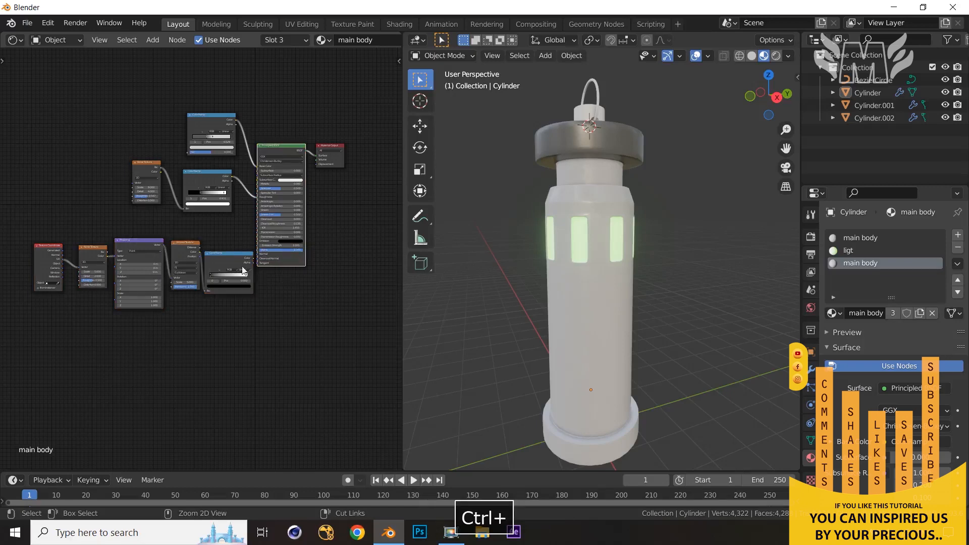
left_click_drag(17, 222, 241, 333)
left_click_drag(228, 255, 167, 256)
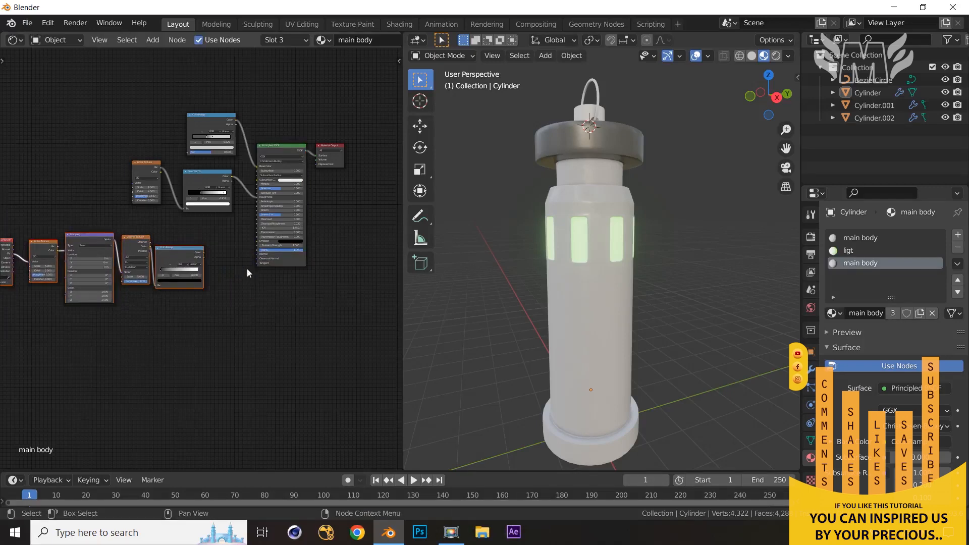
Add a Bump node after the Voronoi ColorRamp
scroll(283, 290, "up", 2)
key("shift+a")
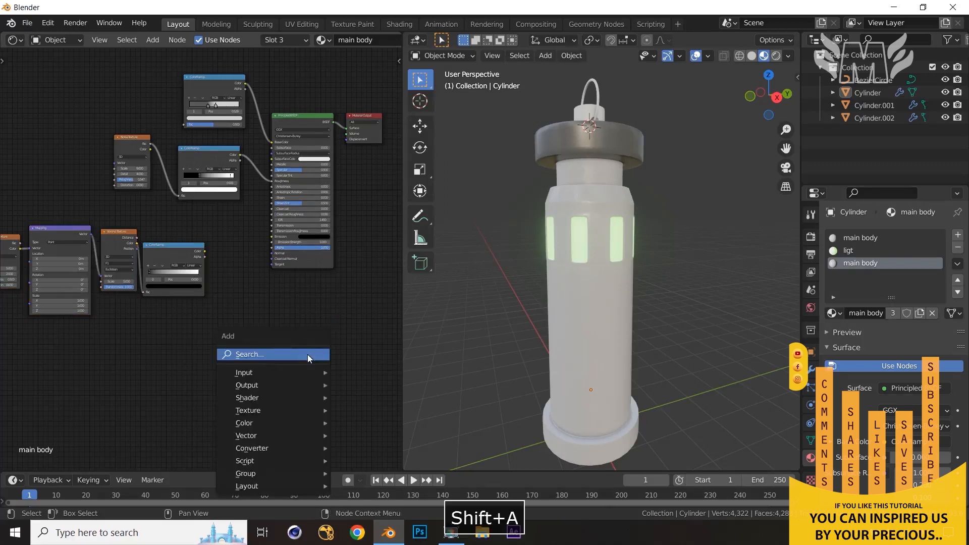
left_click(307, 355)
type("bump")
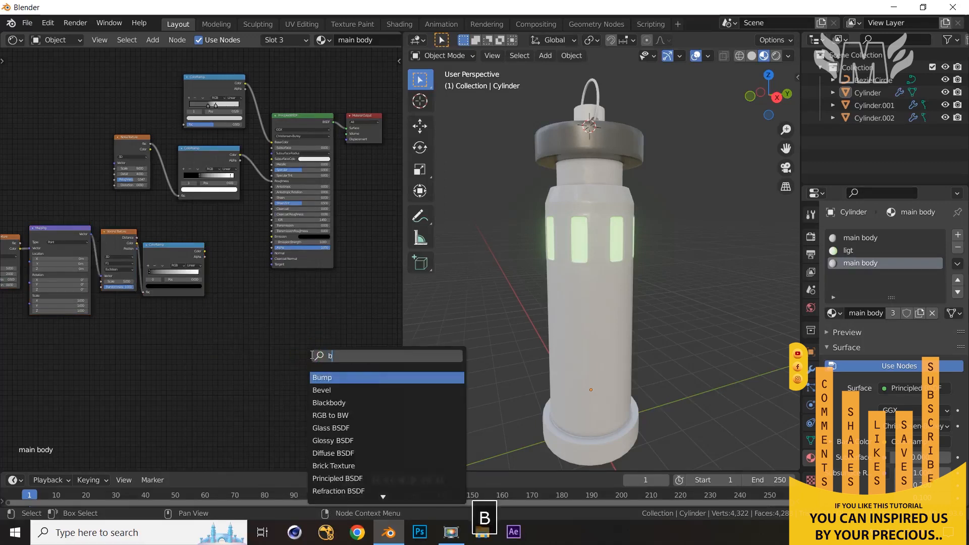
left_click(362, 378)
left_click(264, 284)
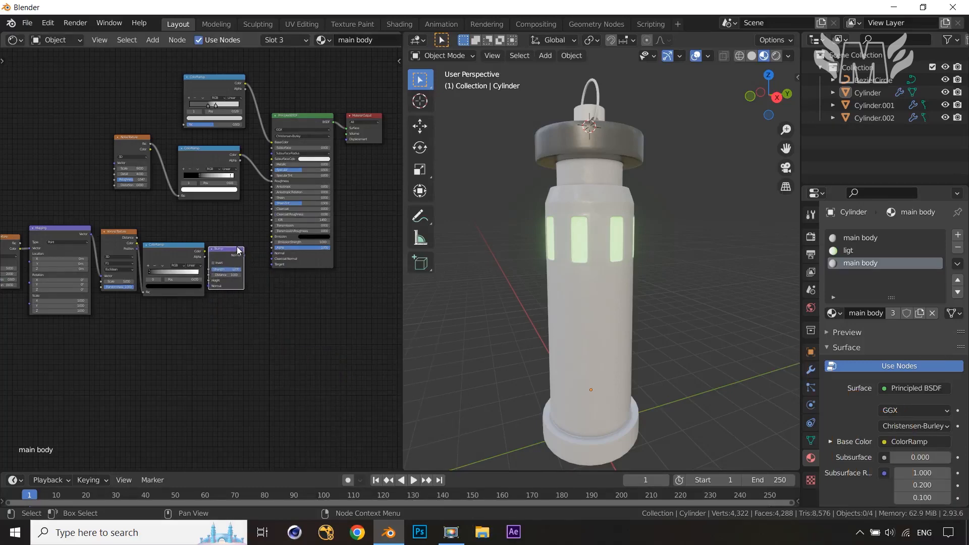
left_click_drag(237, 247, 245, 250)
Connect the ColorRamp Color to the Bump's Height and the Bump's Normal to the Principled BSDF Normal
scroll(256, 295, "up", 8)
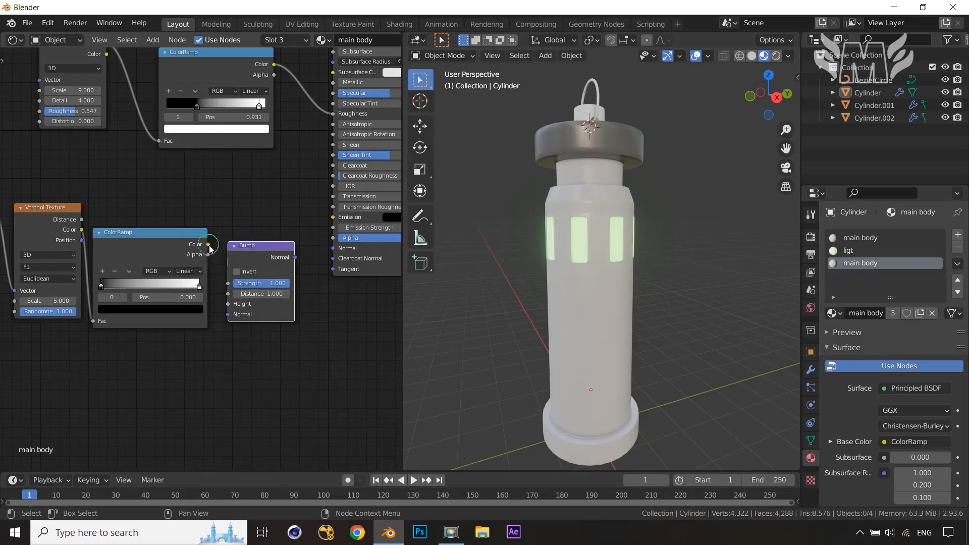
left_click_drag(211, 249, 229, 305)
left_click_drag(295, 258, 333, 249)
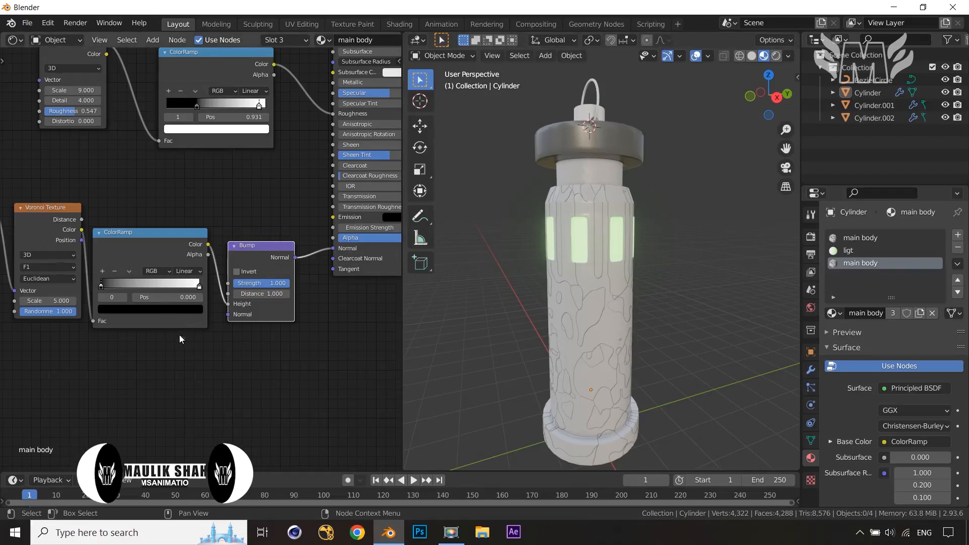
Connect the Texture Coordinate's Object output to the Noise Texture's Vector input
scroll(152, 345, "down", 2)
middle_click_drag(98, 367, 207, 351)
middle_click_drag(101, 346, 237, 348)
middle_click_drag(69, 335, 135, 330)
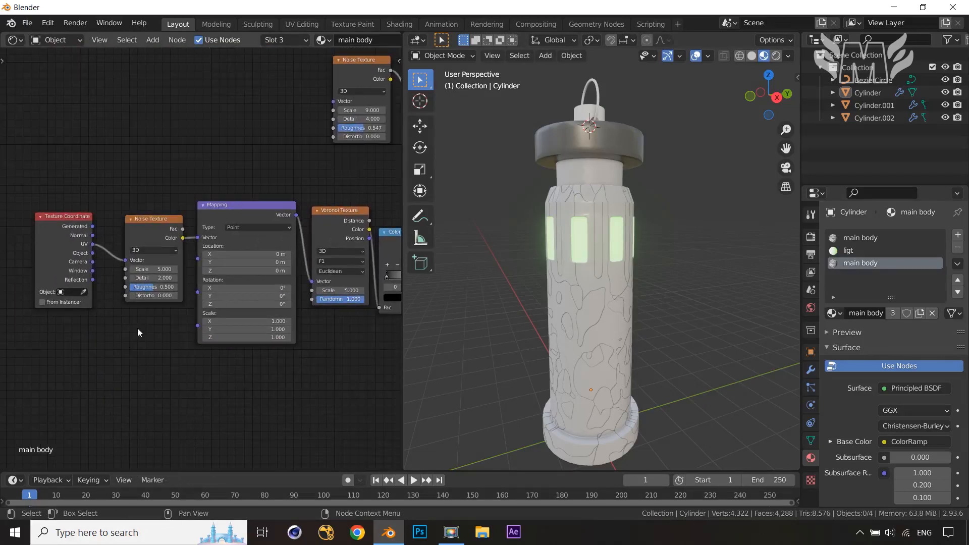
scroll(137, 328, "up", 3)
left_click_drag(65, 251, 105, 260)
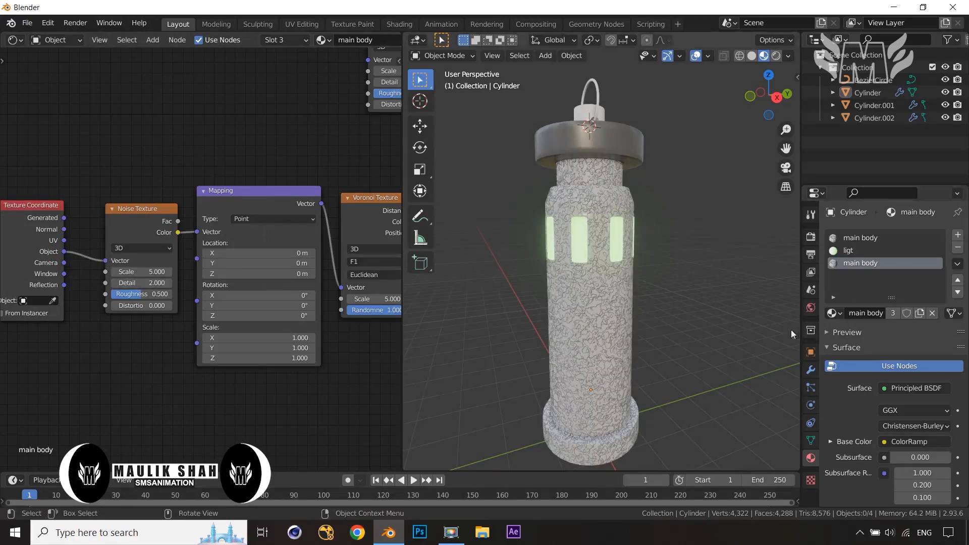
Set the Noise Texture's Scale to 16.3, Detail to 5.7 and Roughness to 0.767
scroll(640, 292, "up", 3)
scroll(639, 292, "down", 2)
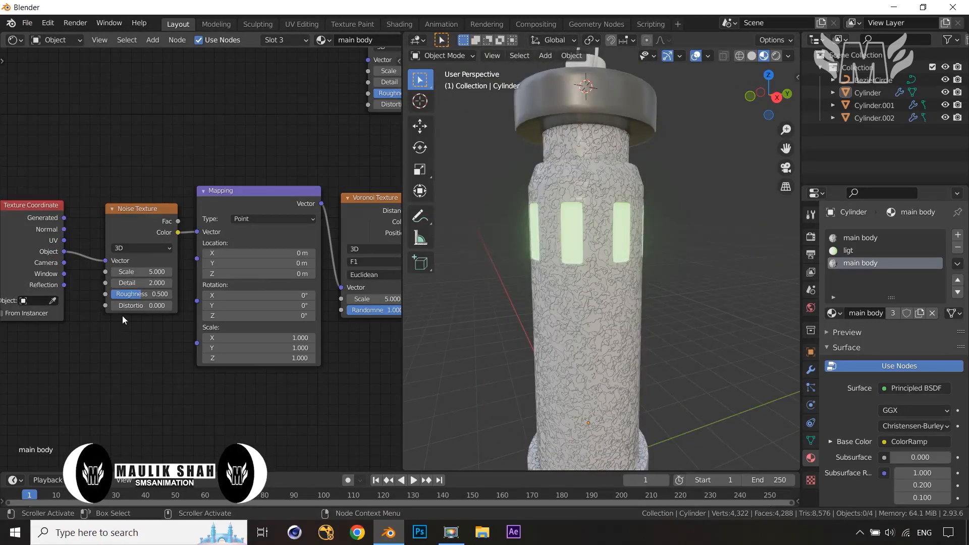
scroll(122, 316, "up", 1)
left_click_drag(132, 273, 156, 300)
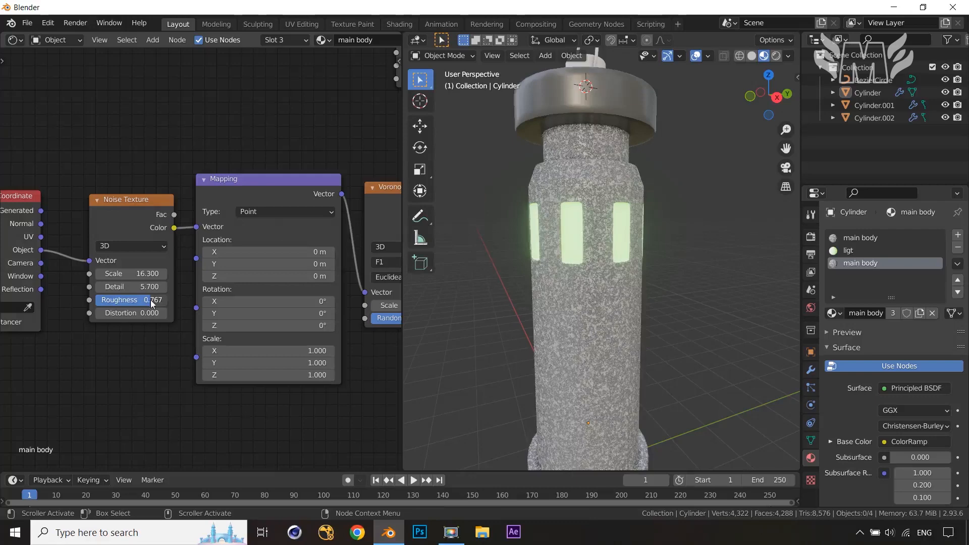
Set the Voronoi Texture's Scale to 7.2 and Randomness to 0.687
middle_click_drag(281, 298, 117, 283)
scroll(261, 265, "up", 1)
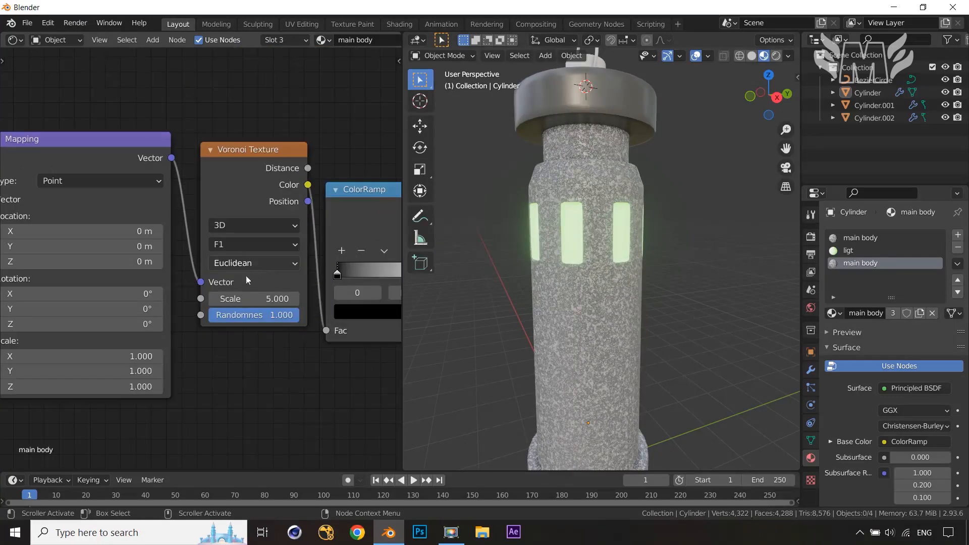
left_click_drag(254, 299, 509, 299)
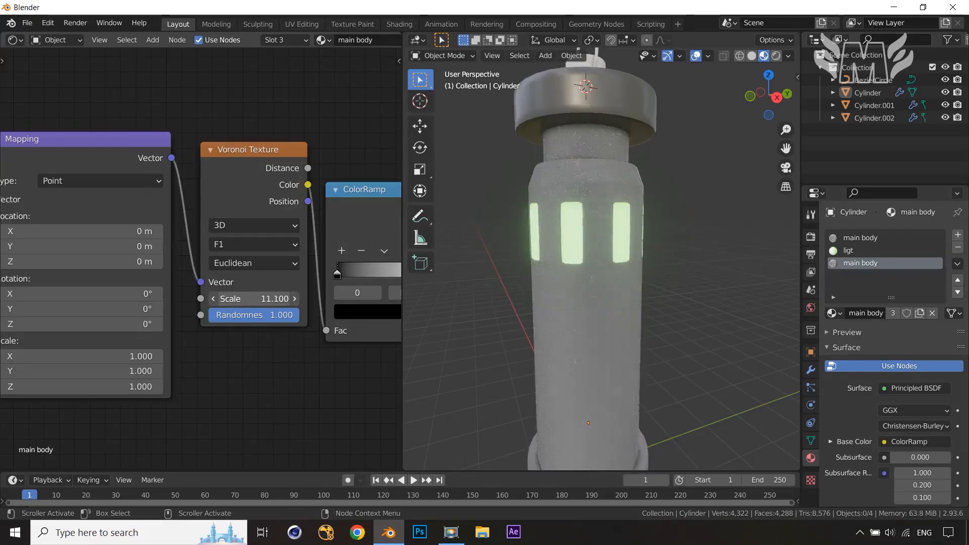
left_click_drag(378, 299, 345, 299)
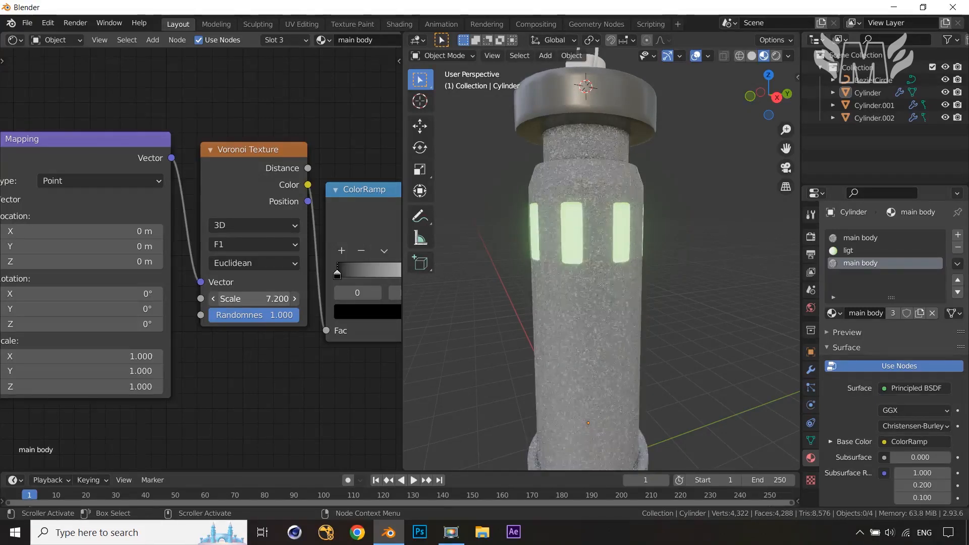
left_click_drag(263, 317, 235, 317)
Set the Bump node's Strength to 0.347
scroll(255, 332, "up", 1)
middle_click_drag(250, 333, 1, 375)
scroll(440, 376, "down", 2)
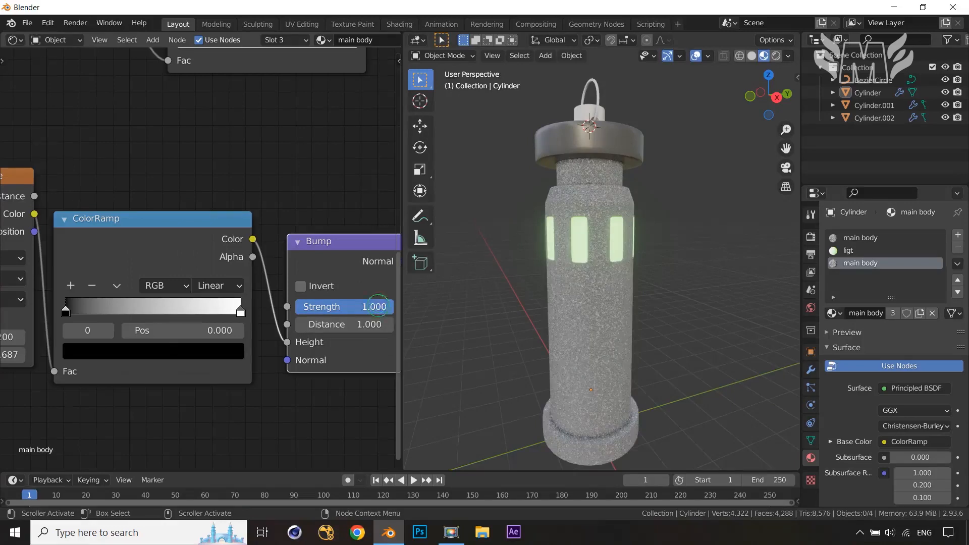
left_click_drag(378, 306, 352, 306)
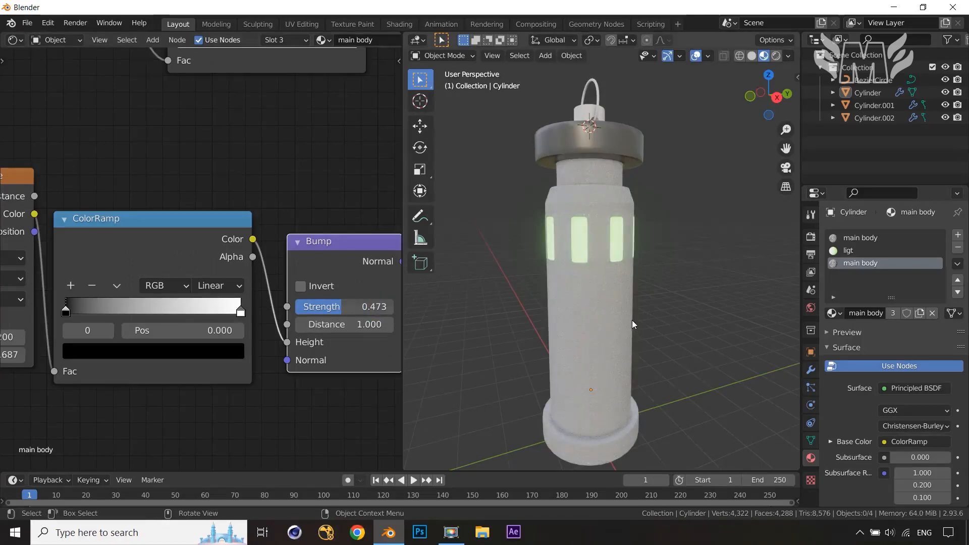
scroll(632, 320, "up", 7)
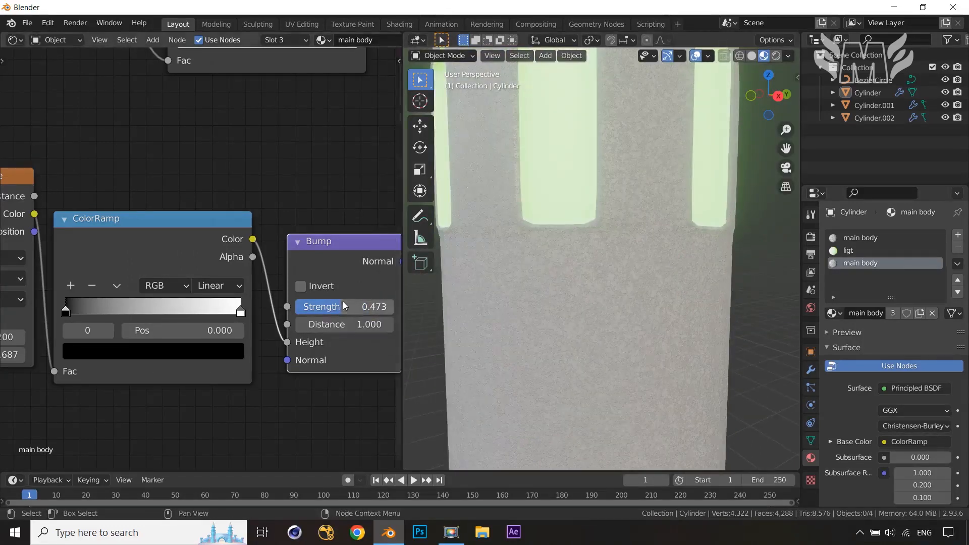
left_click_drag(338, 306, 329, 306)
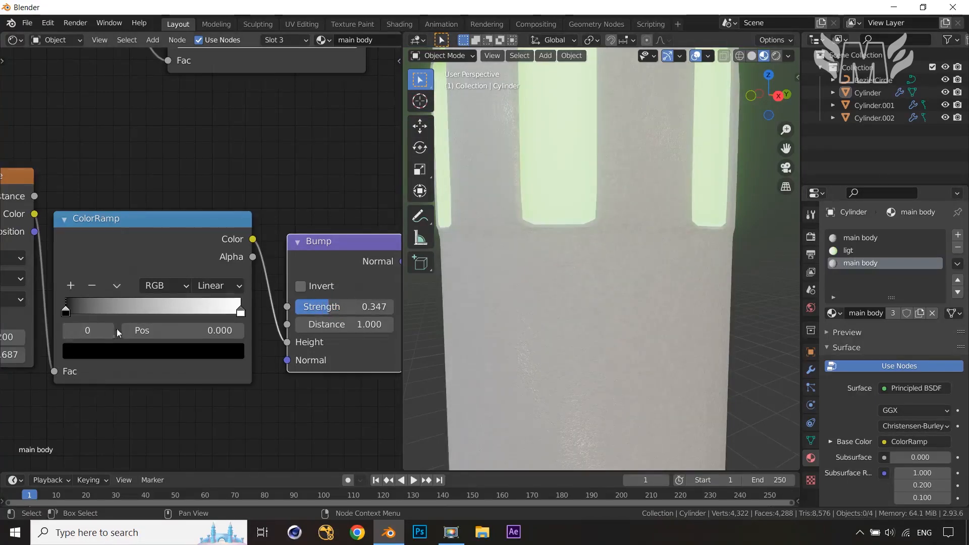
Set the Voronoi Texture's Scale to 15.2 and Randomness to 0.88
mouse_move(65, 313)
left_mouse_down()
mouse_move(112, 315)
mouse_move(66, 311)
left_mouse_up()
scroll(207, 308, "down", 1)
middle_click_drag(120, 338, 310, 324)
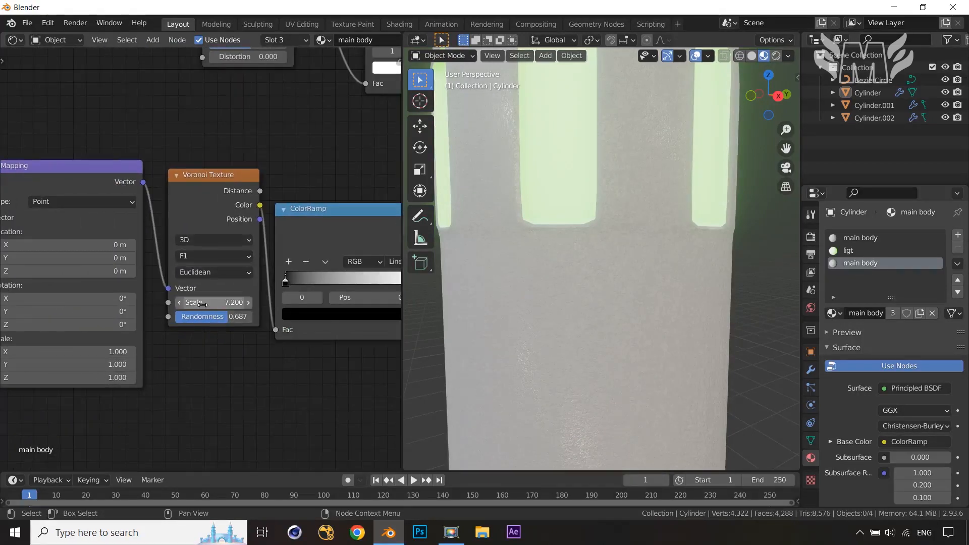
left_click(202, 304)
mouse_move(173, 304)
left_mouse_down()
mouse_move(257, 303)
mouse_move(168, 303)
mouse_move(235, 303)
mouse_move(182, 303)
mouse_move(230, 303)
mouse_move(217, 303)
mouse_move(242, 330)
mouse_move(228, 317)
mouse_move(243, 316)
left_mouse_up()
left_click_drag(187, 303, 202, 303)
scroll(185, 358, "down", 8)
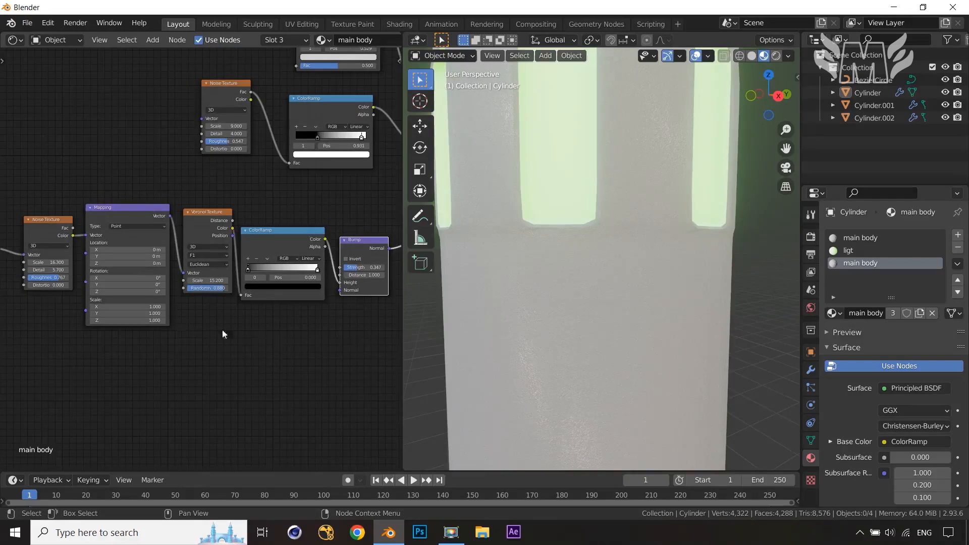
Set the Noise Texture's Scale to 12.7
middle_click_drag(222, 330, 141, 317)
scroll(336, 291, "up", 1)
scroll(334, 288, "up", 5)
left_click_drag(305, 250, 305, 250)
middle_click_drag(113, 347, 281, 357)
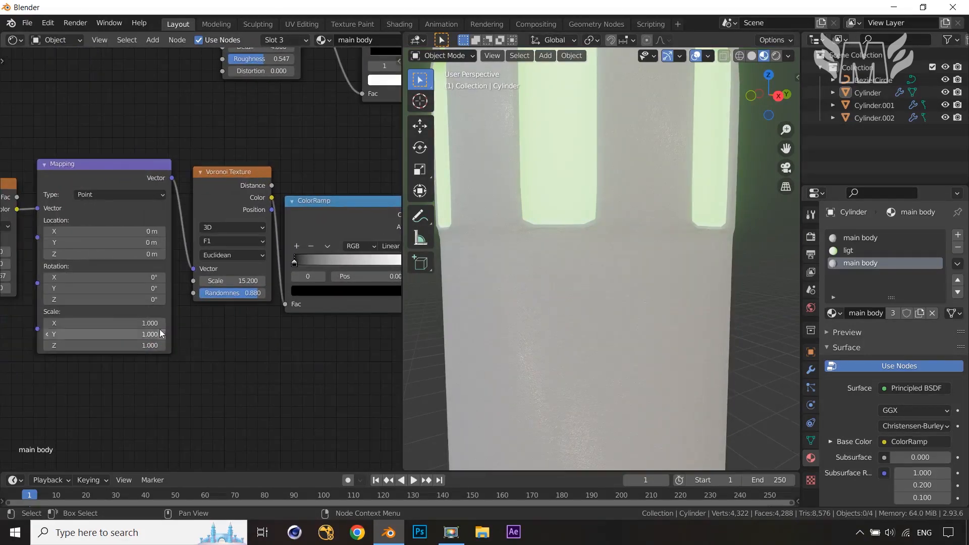
middle_click_drag(160, 330, 221, 328)
middle_click_drag(86, 322, 173, 328)
left_click_drag(141, 265, 136, 266)
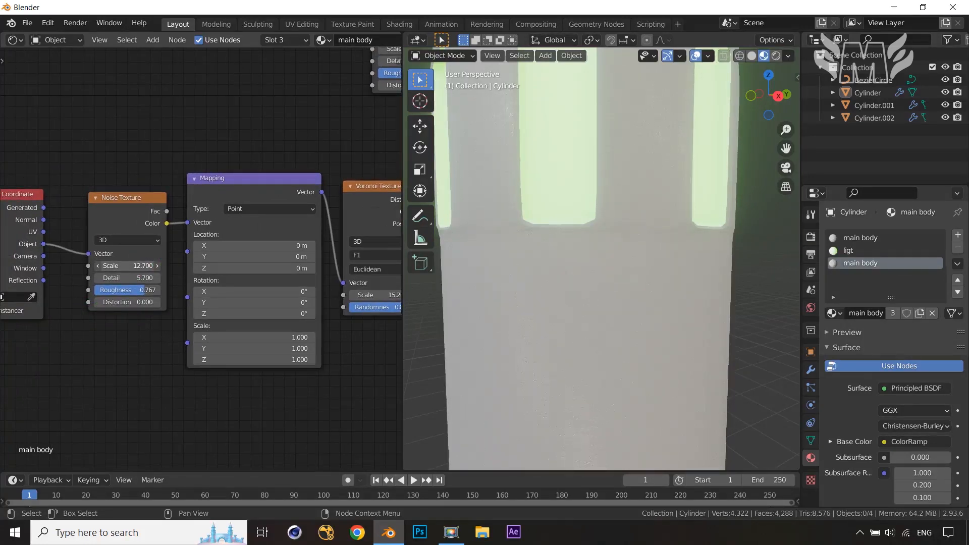
Set the Voronoi Texture's Scale to -2.2
scroll(191, 334, "down", 4)
middle_click_drag(302, 365, 84, 343)
middle_click_drag(305, 338, 230, 354)
scroll(234, 284, "up", 2)
middle_click_drag(125, 301, 211, 313)
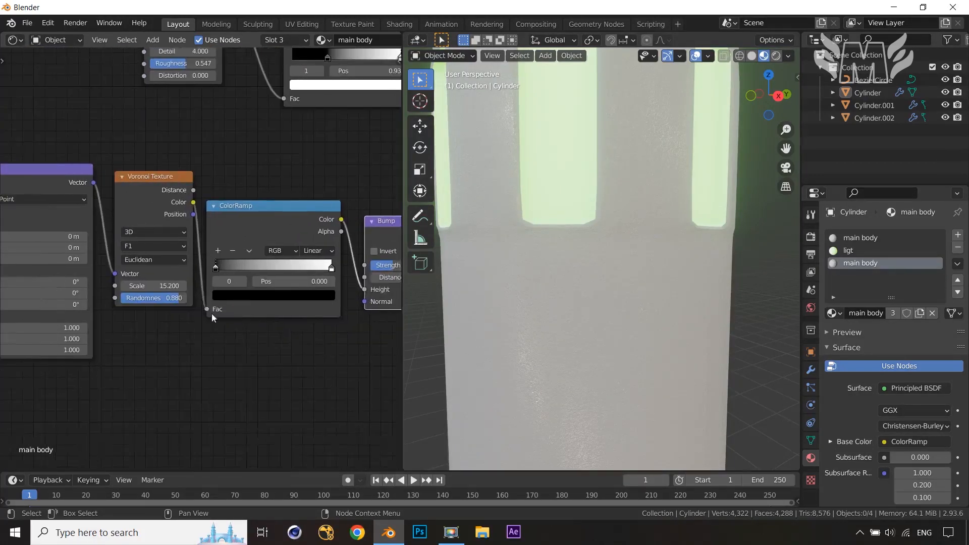
scroll(199, 260, "up", 1)
left_click_drag(165, 292, 76, 292)
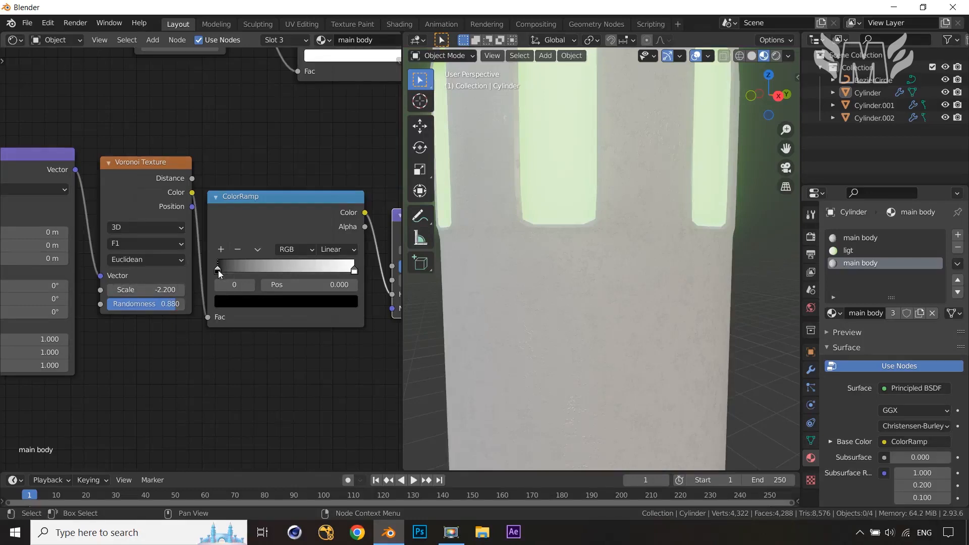
Move the bump ColorRamp's black stop to 0.25 and its white stop to about 0.8
left_click_drag(218, 270, 282, 277)
left_click_drag(353, 274, 221, 271)
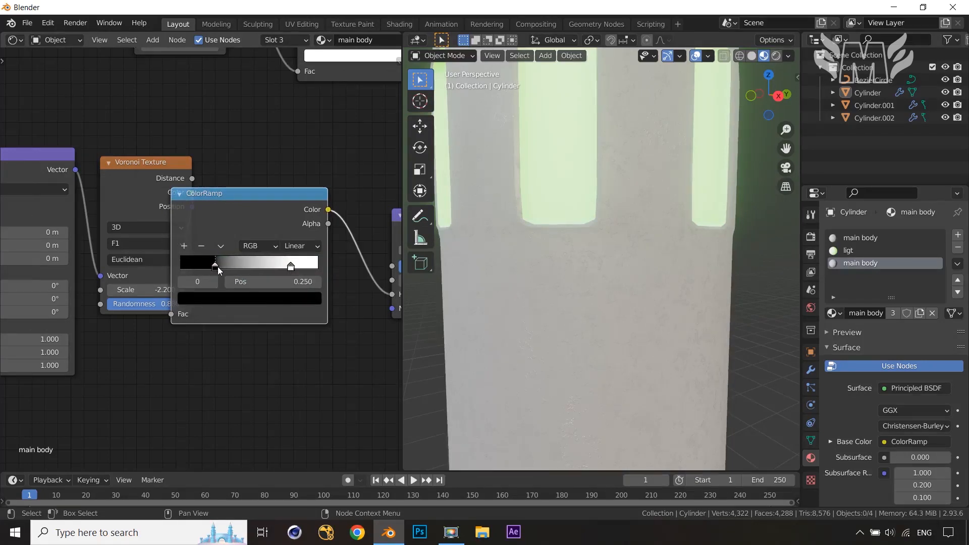
Set the Bump node's Strength to 0.633
scroll(610, 296, "down", 5)
middle_click_drag(258, 393, 296, 339)
scroll(280, 374, "down", 2)
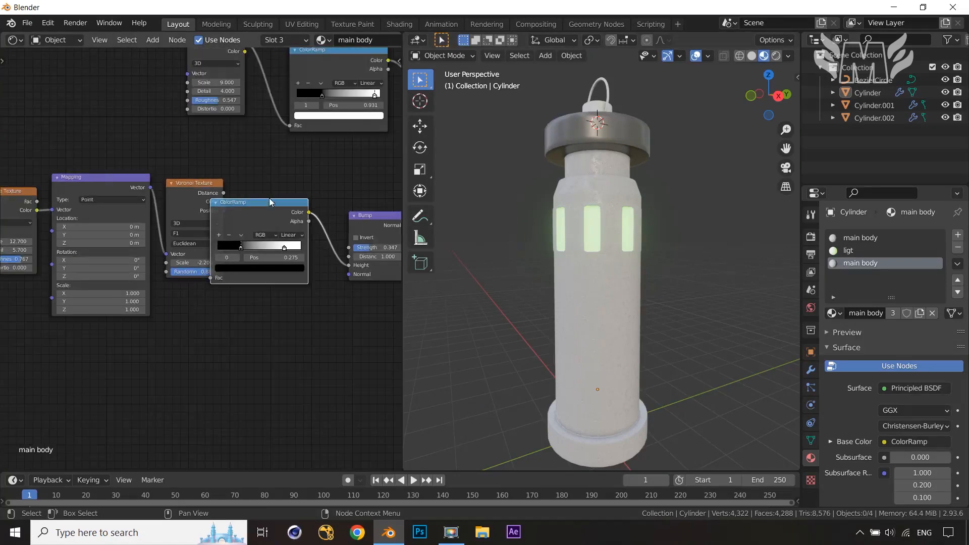
left_click_drag(271, 202, 301, 179)
middle_click_drag(348, 292, 151, 347)
scroll(125, 349, "up", 1)
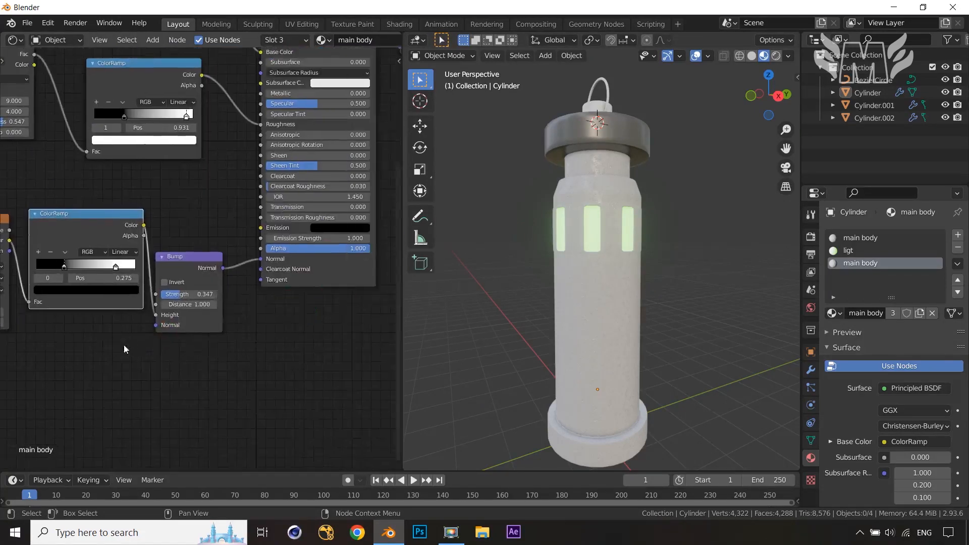
scroll(195, 342, "up", 1)
left_click_drag(177, 307, 200, 303)
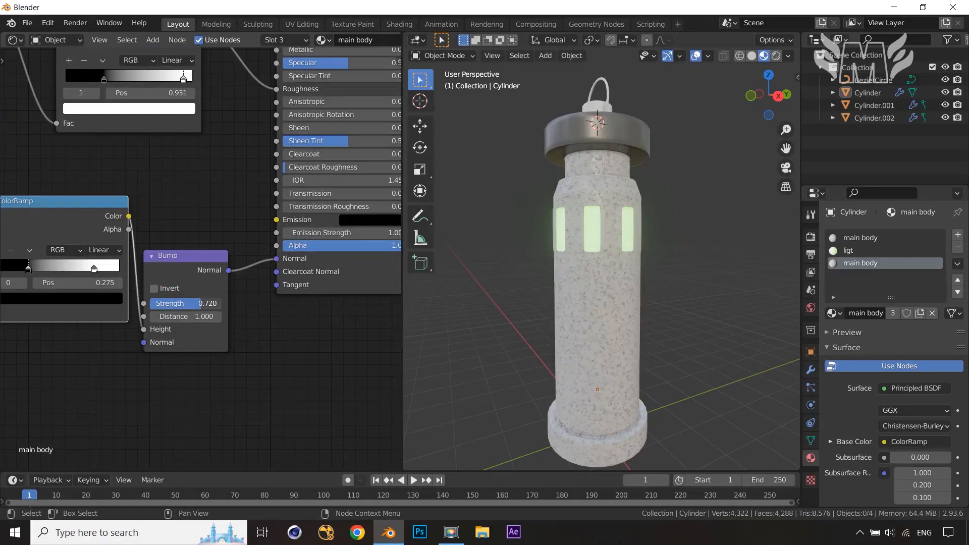
middle_click_drag(47, 370, 145, 371)
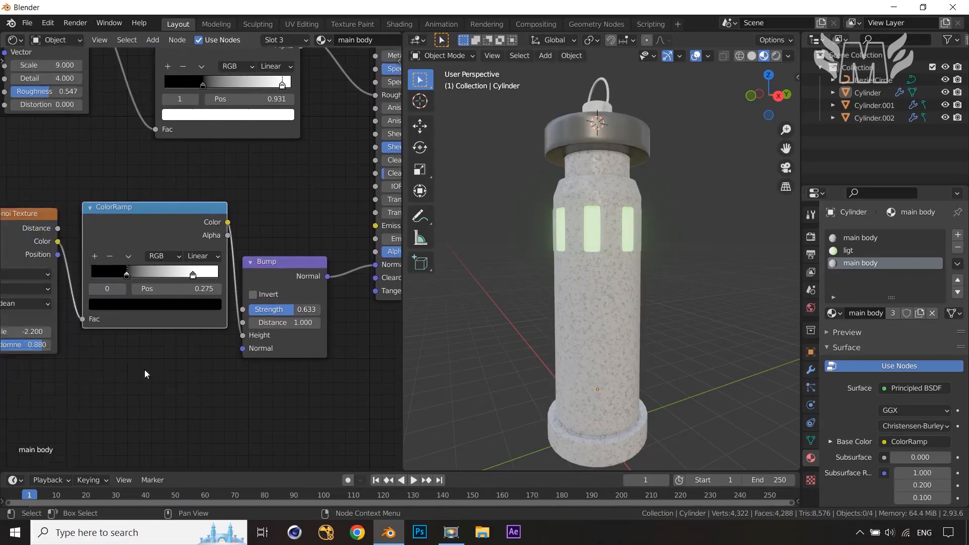
Move the bump ColorRamp's black stop to 0.011 and set the Voronoi Texture's Scale to 5.1
scroll(141, 370, "up", 4)
left_click_drag(100, 282, 53, 283)
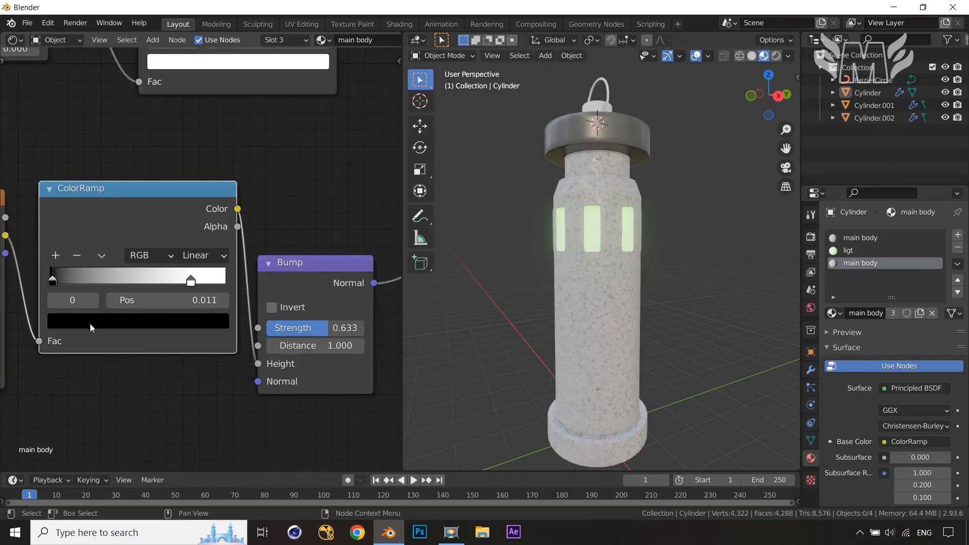
middle_click_drag(91, 328, 335, 356)
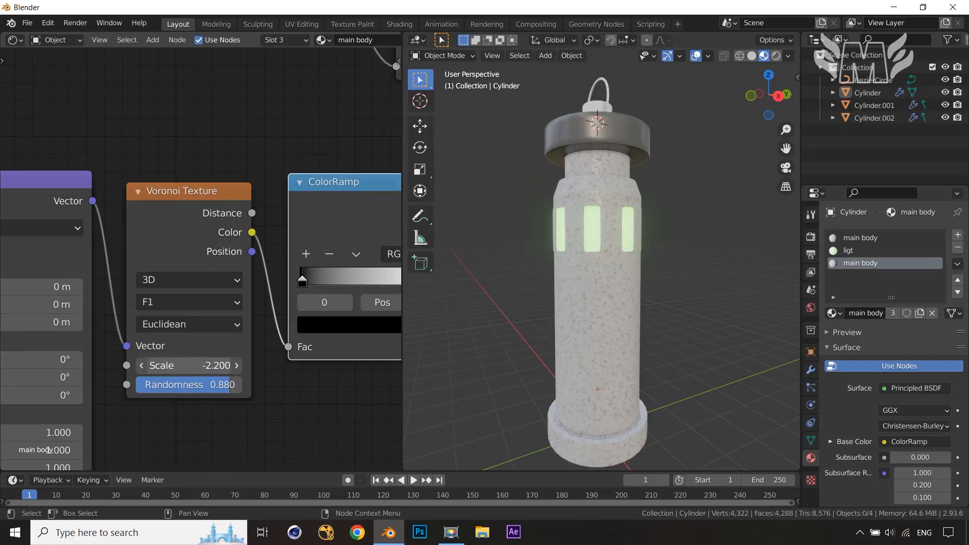
left_click_drag(188, 366, 240, 365)
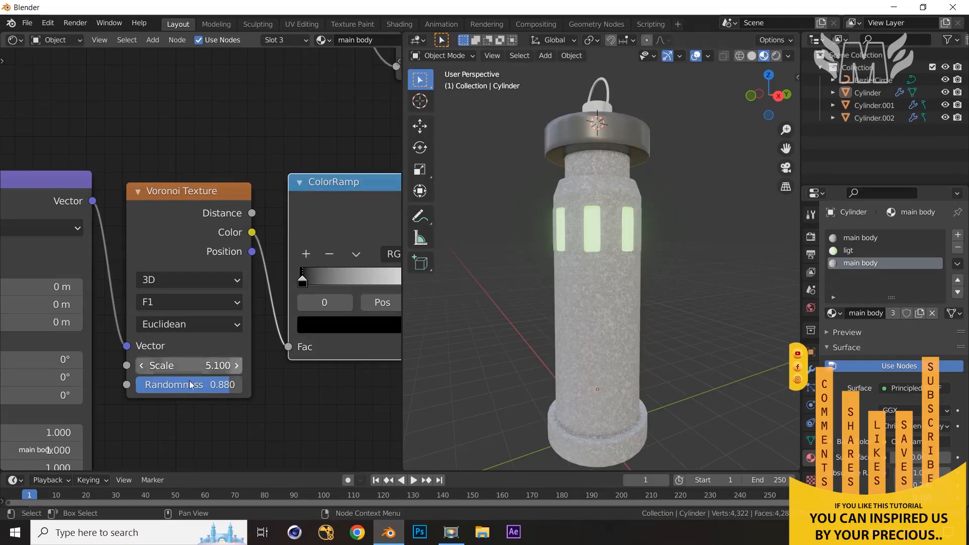
Set the Noise Texture's Detail to 6.1 and Roughness to 0.927
middle_click_drag(172, 437, 323, 350)
scroll(323, 349, "down", 1)
scroll(193, 389, "down", 1)
middle_click_drag(123, 392, 278, 365)
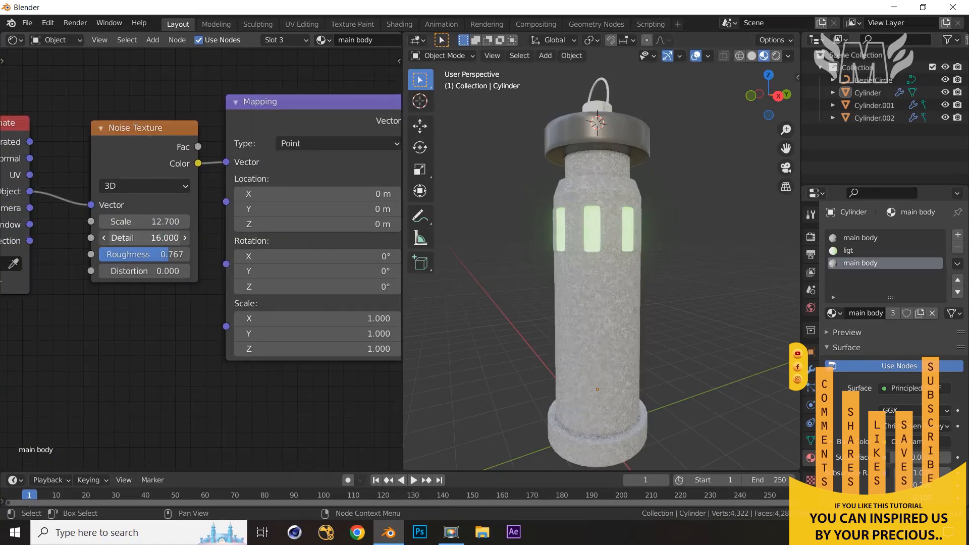
left_click_drag(167, 239, 181, 254)
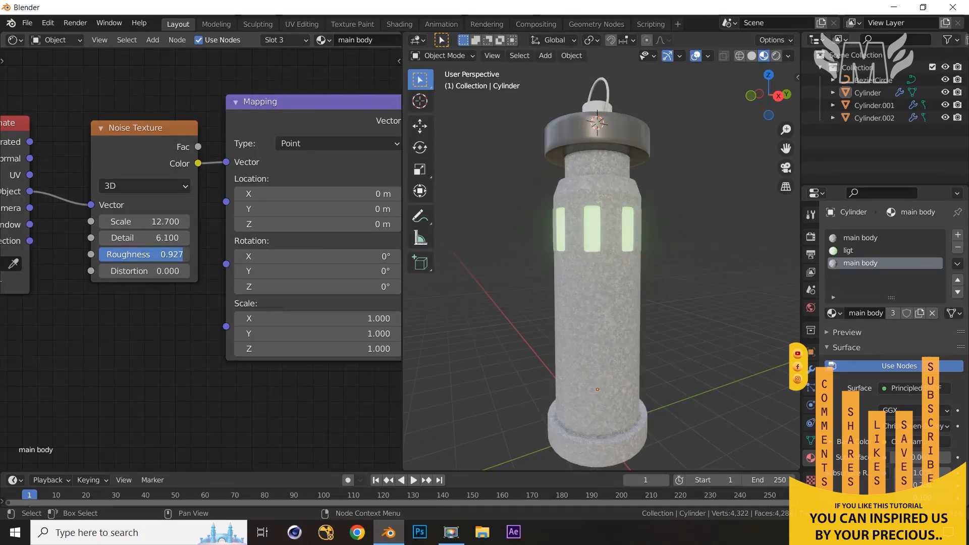
Inspect the column's updated body material in the viewport and node graph
mouse_move(692, 326)
middle_mouse_down()
mouse_move(681, 332)
mouse_move(682, 295)
mouse_move(686, 338)
middle_mouse_up()
scroll(277, 404, "down", 1)
middle_click_drag(277, 404, 108, 411)
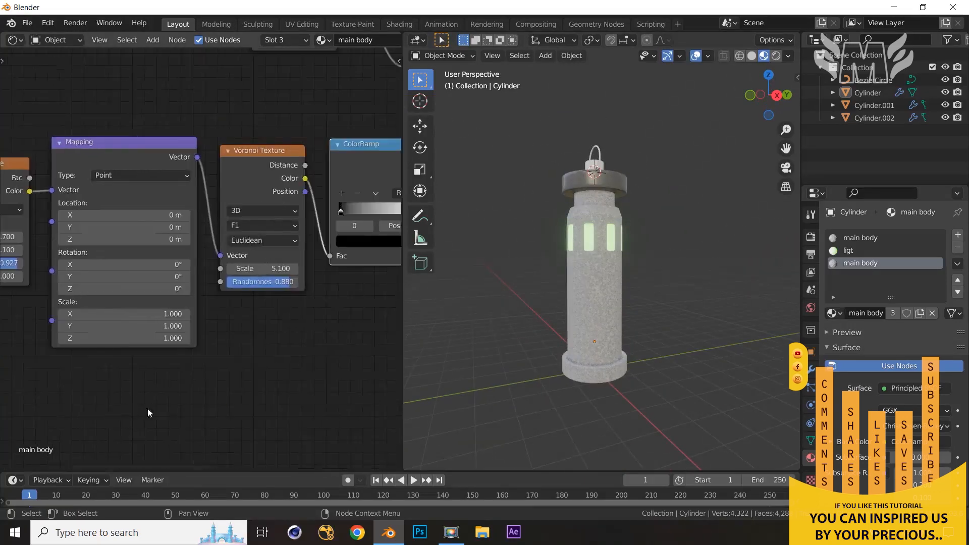
middle_click_drag(223, 385, 83, 395)
mouse_move(286, 364)
middle_mouse_down()
mouse_move(214, 373)
mouse_move(207, 389)
middle_mouse_up()
scroll(213, 373, "down", 1)
middle_click_drag(661, 377, 644, 354)
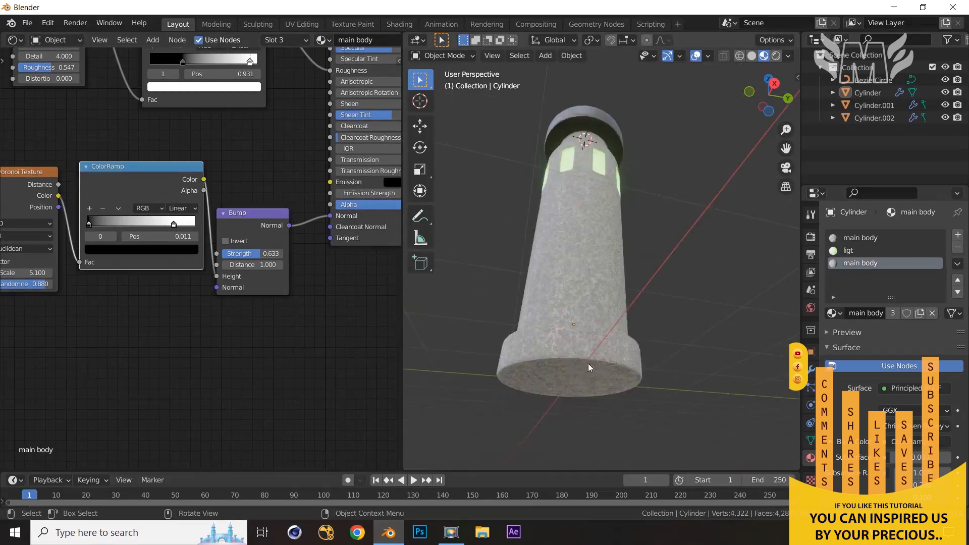
middle_click_drag(588, 364, 625, 368)
scroll(318, 345, "down", 2)
scroll(315, 347, "down", 3)
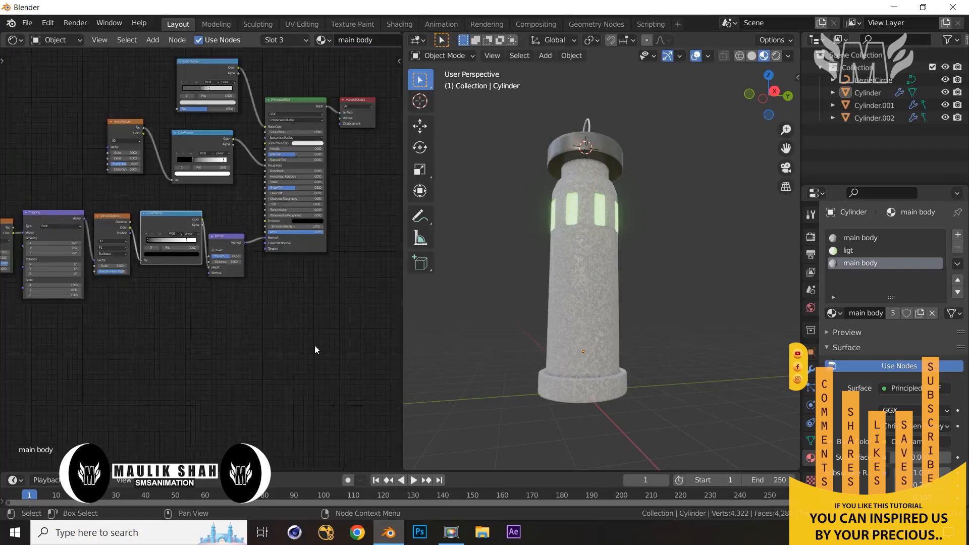
middle_click_drag(318, 342, 318, 370)
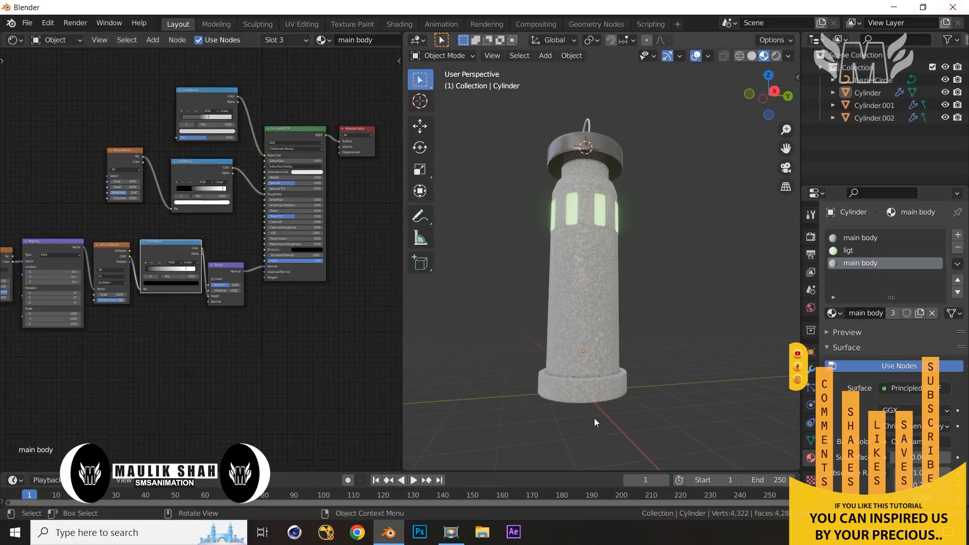
Select the column's base faces in Edit Mode and assign them the sub body material in a new slot
left_click(596, 392)
key("Tab")
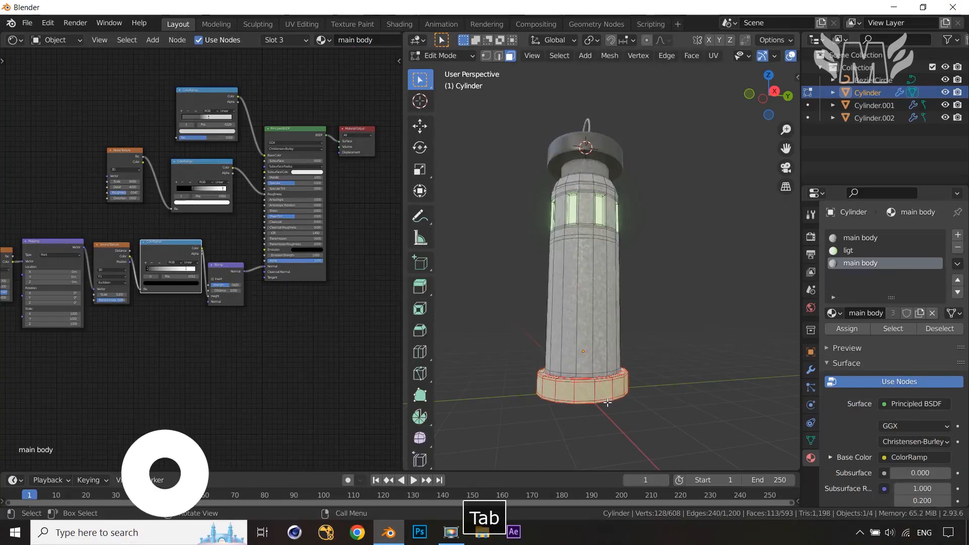
middle_click_drag(596, 392, 768, 342)
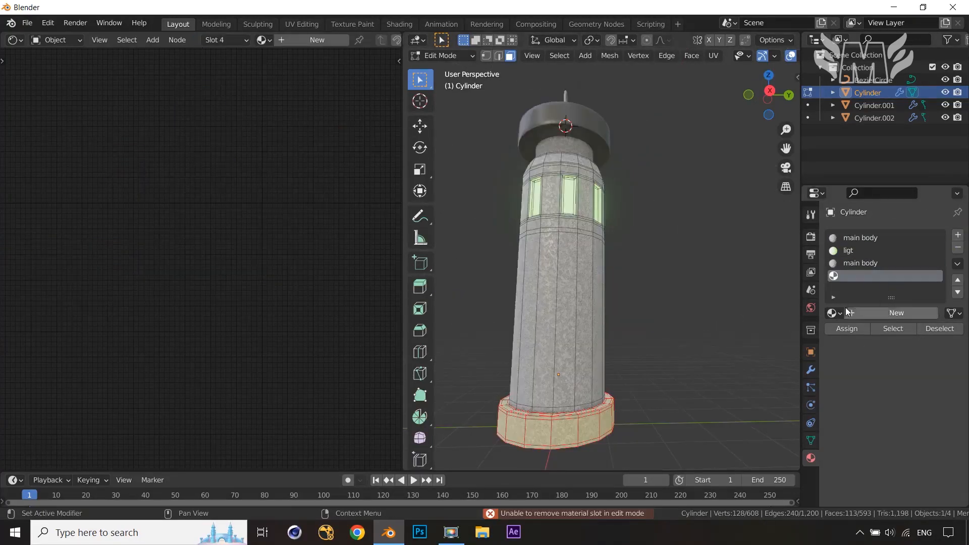
left_click(834, 313)
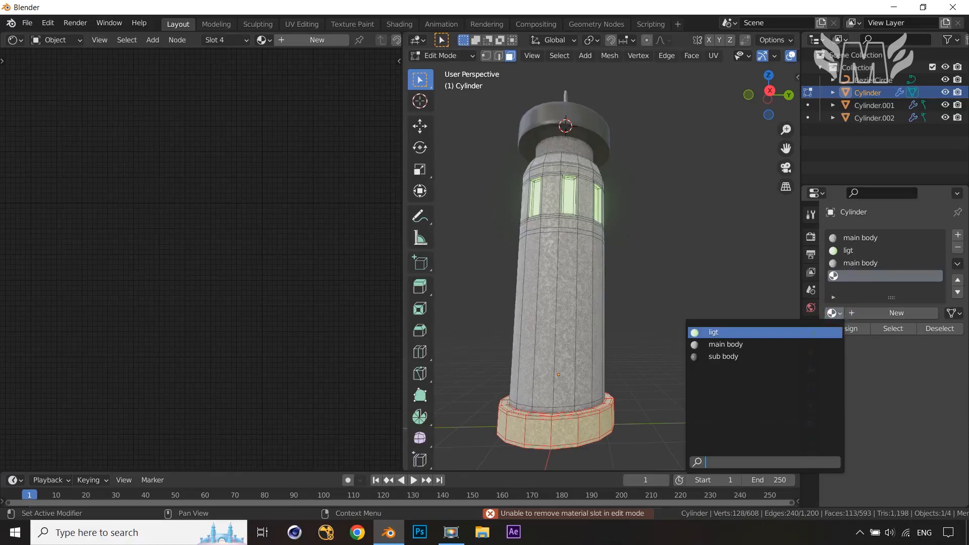
left_click(760, 357)
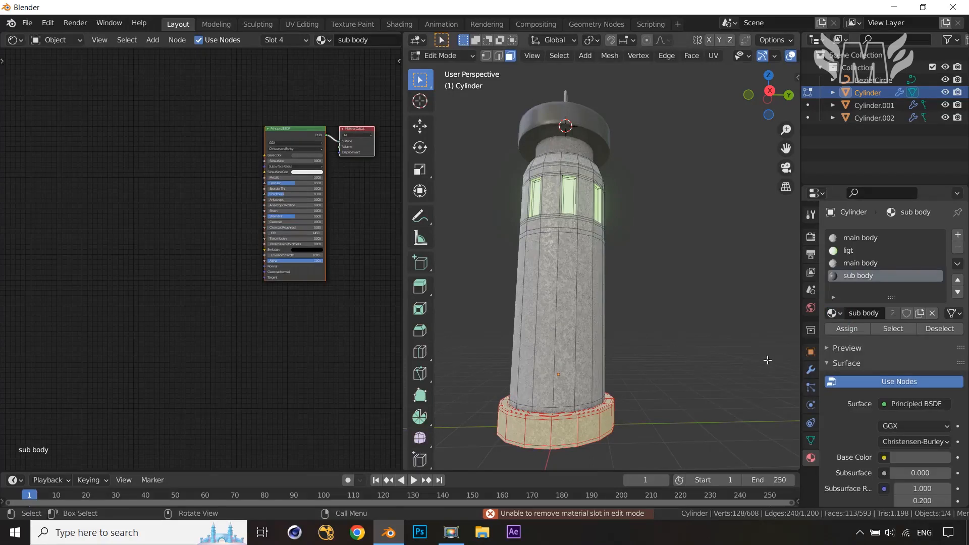
left_click(840, 329)
key("Tab")
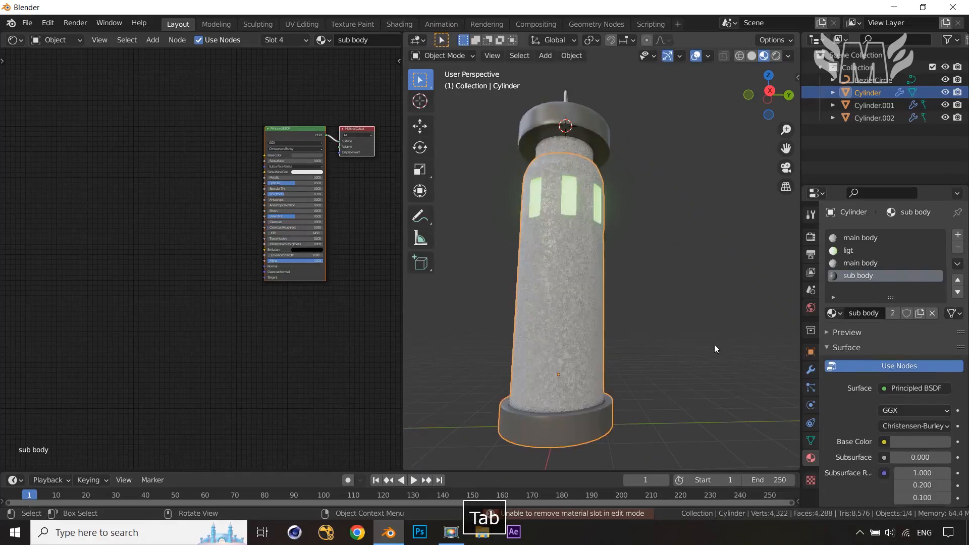
In the main body material, set the color ColorRamp's white stop color to a value of 0.44
middle_click_drag(713, 344, 729, 386)
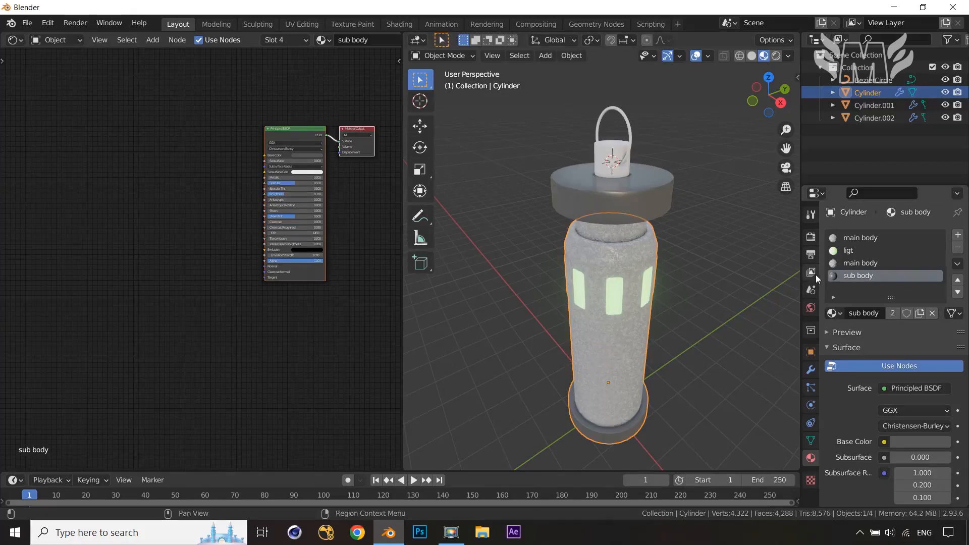
left_click(858, 263)
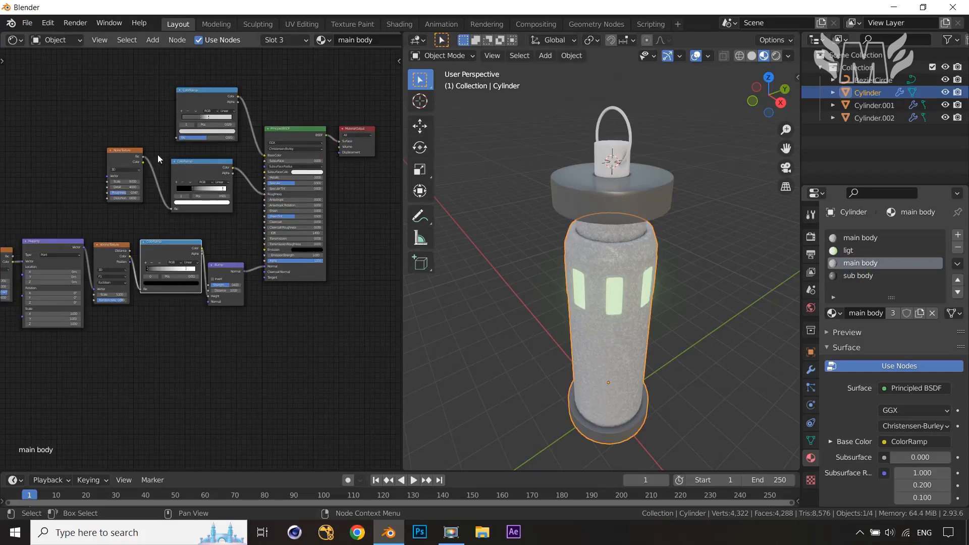
scroll(156, 150, "up", 4)
scroll(216, 231, "up", 1)
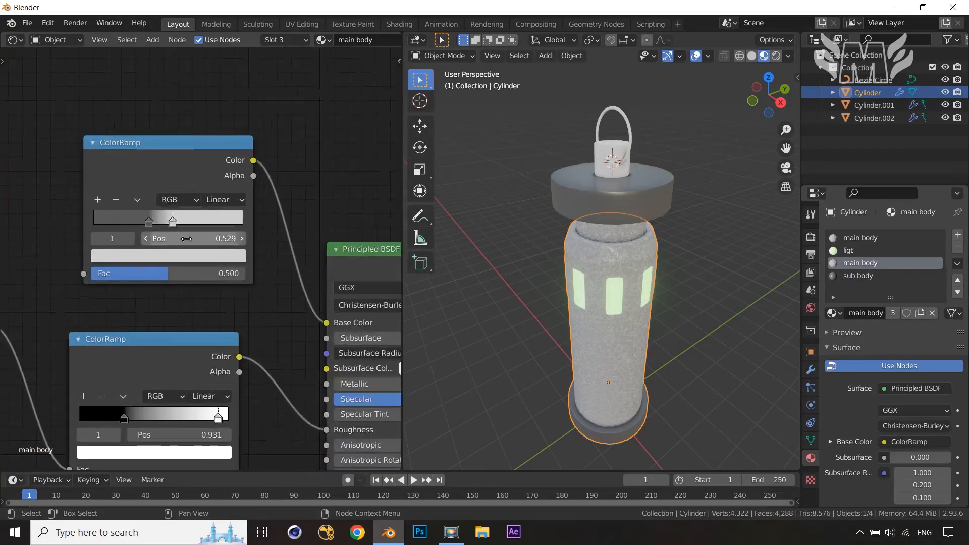
left_click(147, 227)
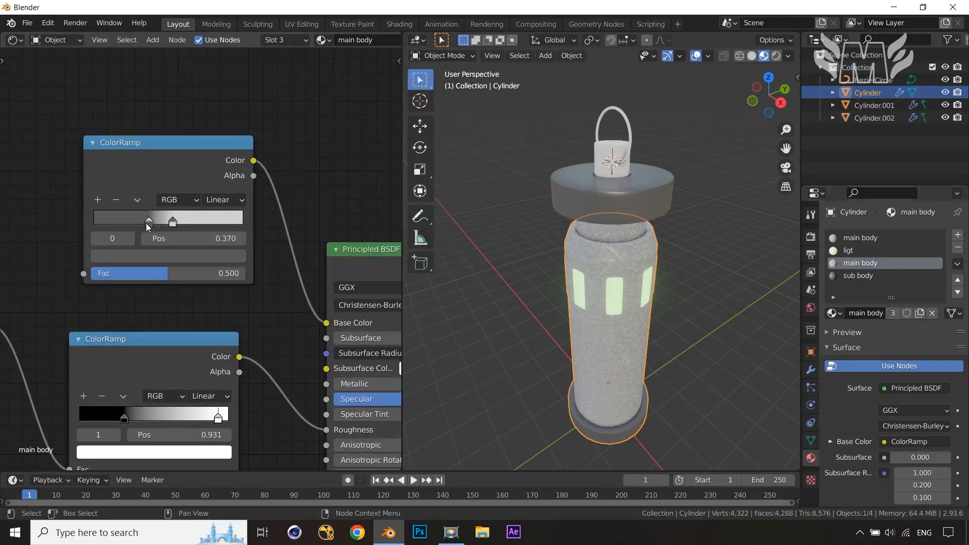
left_click(144, 256)
left_click_drag(214, 123, 212, 126)
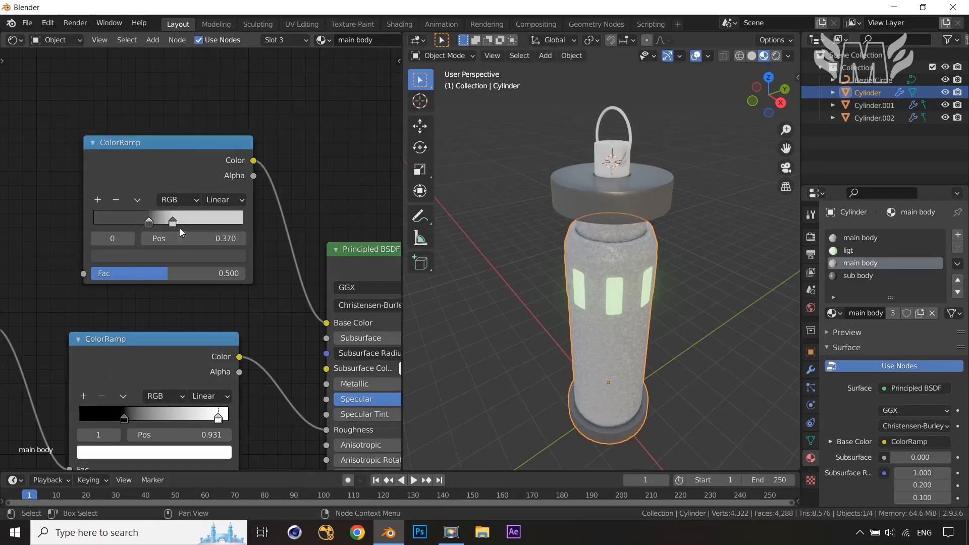
left_click(172, 222)
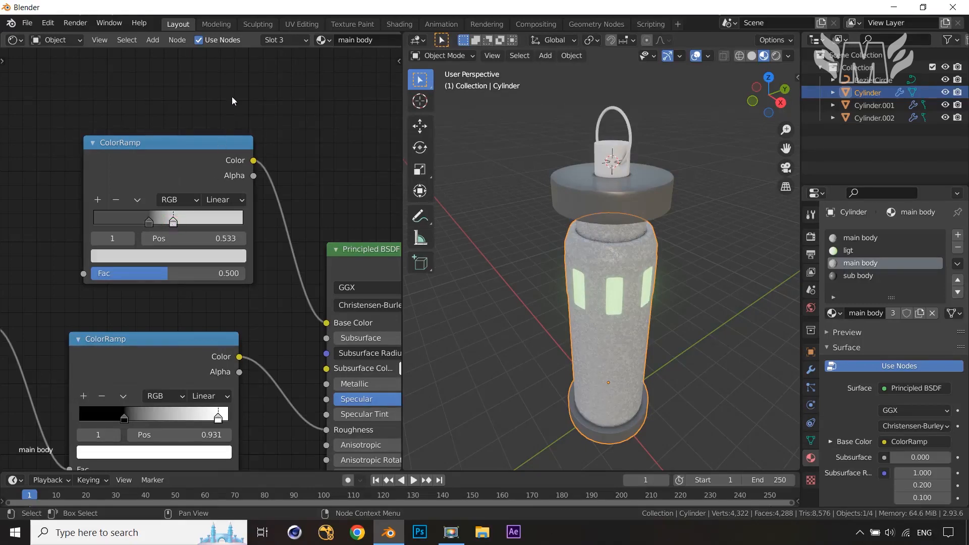
left_click(204, 257)
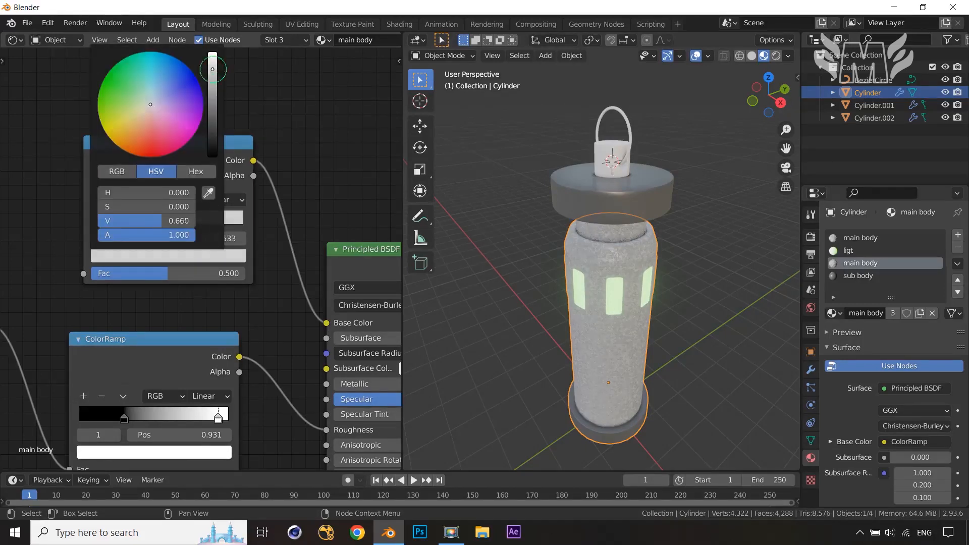
left_click_drag(213, 69, 213, 82)
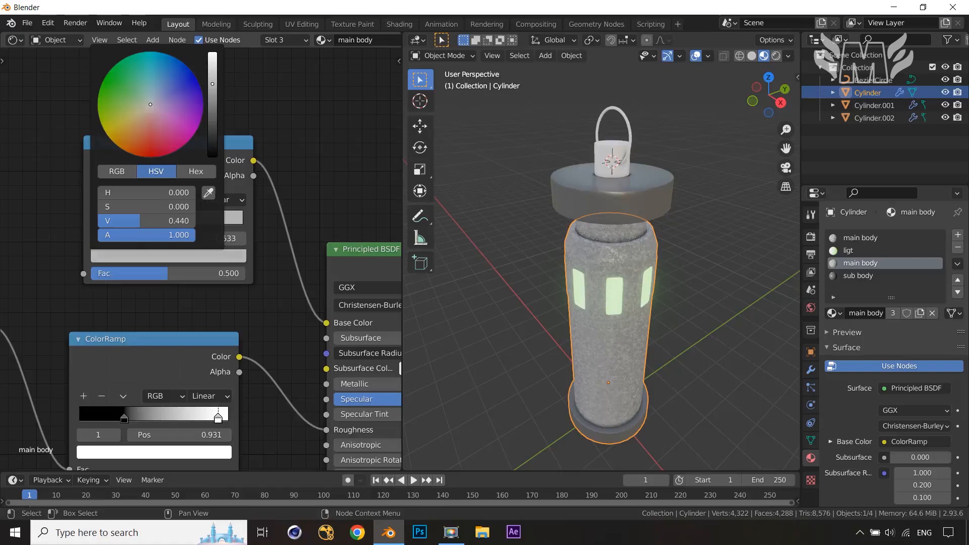
left_click_drag(140, 221, 132, 221)
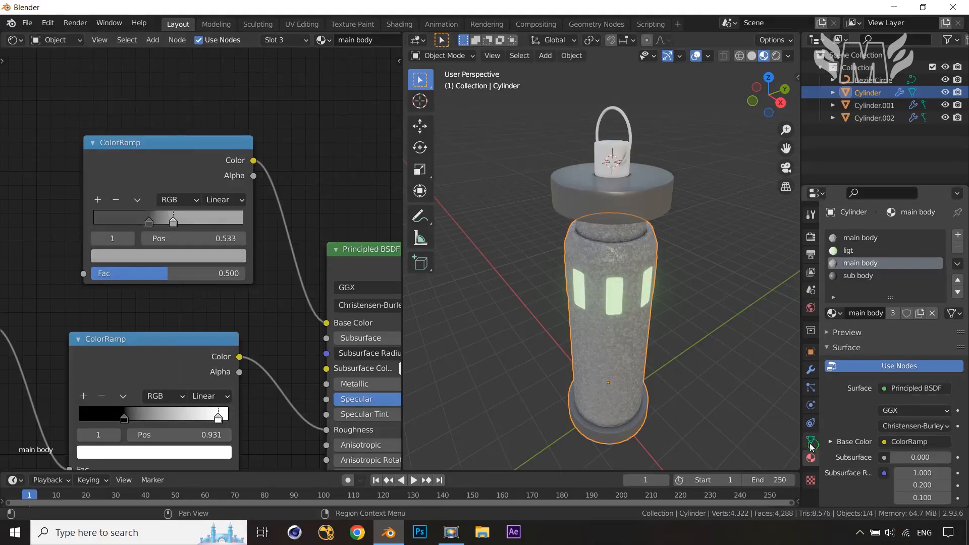
Inspect the column from different angles in the viewport
left_click(724, 371)
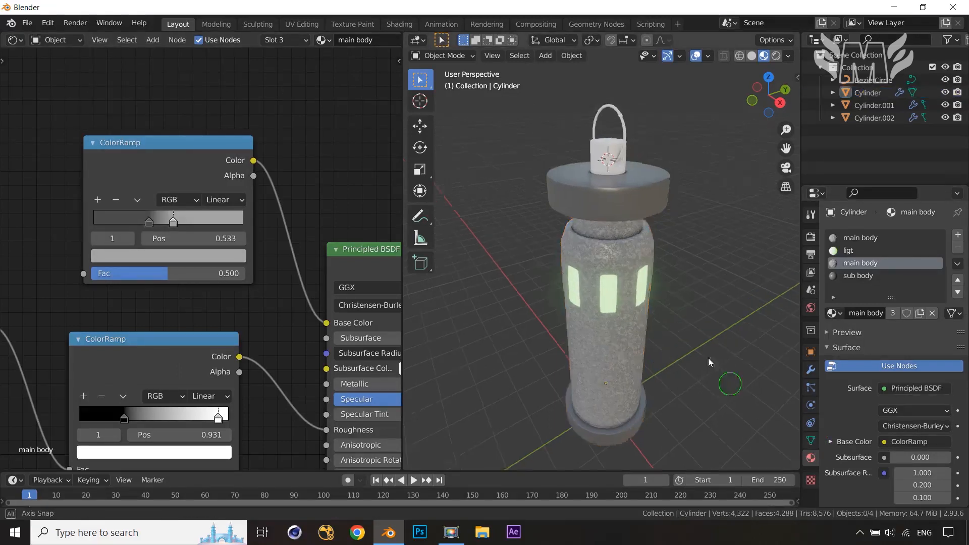
middle_click_drag(708, 358, 687, 401)
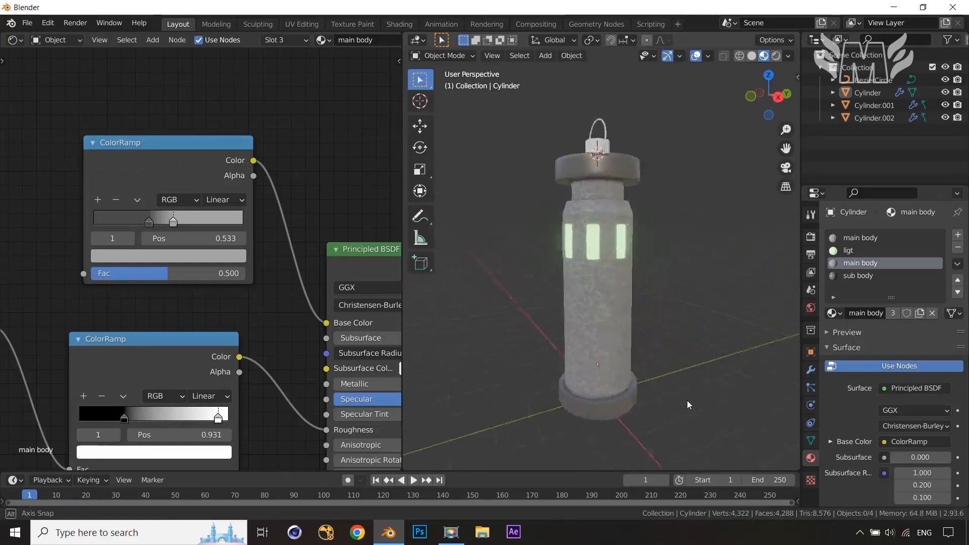
scroll(687, 400, "down", 5)
scroll(711, 398, "up", 5)
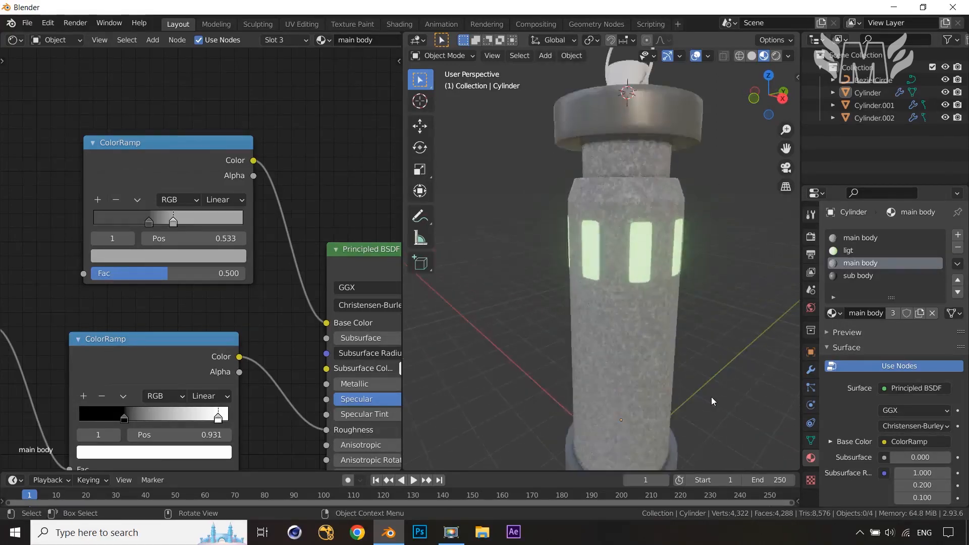
scroll(711, 397, "down", 3)
scroll(704, 393, "up", 1)
scroll(702, 393, "down", 1)
mouse_move(701, 393)
middle_mouse_down()
mouse_move(680, 416)
mouse_move(604, 433)
mouse_move(708, 386)
middle_mouse_up()
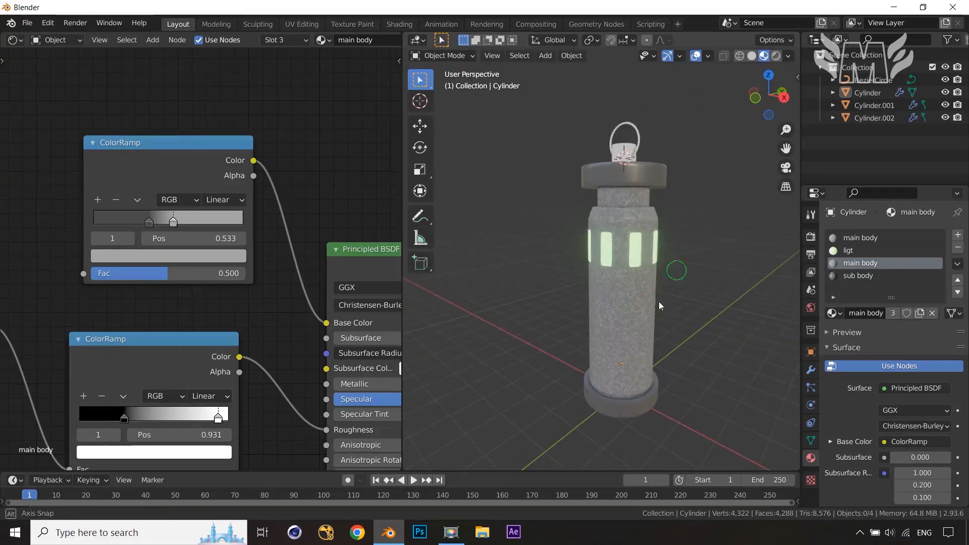
Assign the main body material to the lantern top object, Cylinder.002
middle_click_drag(659, 301, 629, 271)
left_click(603, 210)
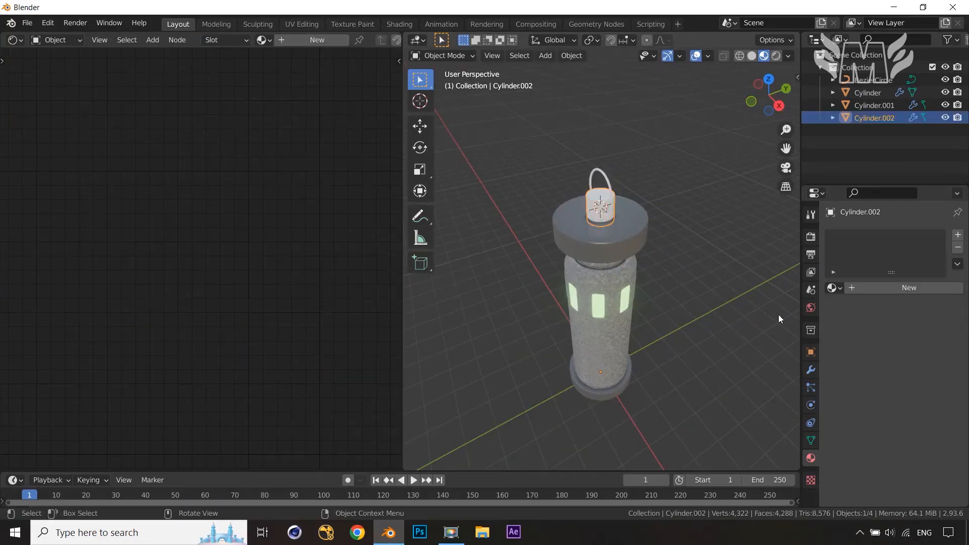
left_click(833, 287)
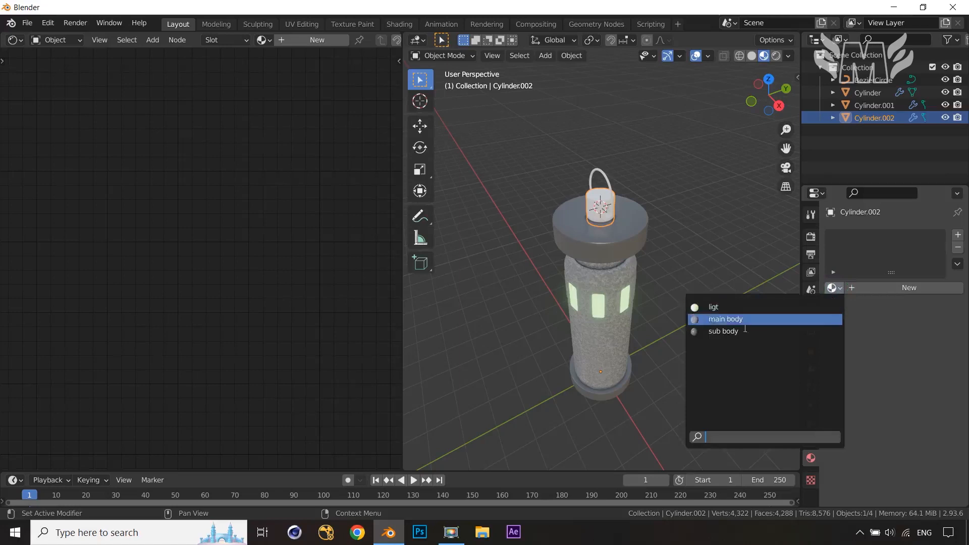
left_click(744, 319)
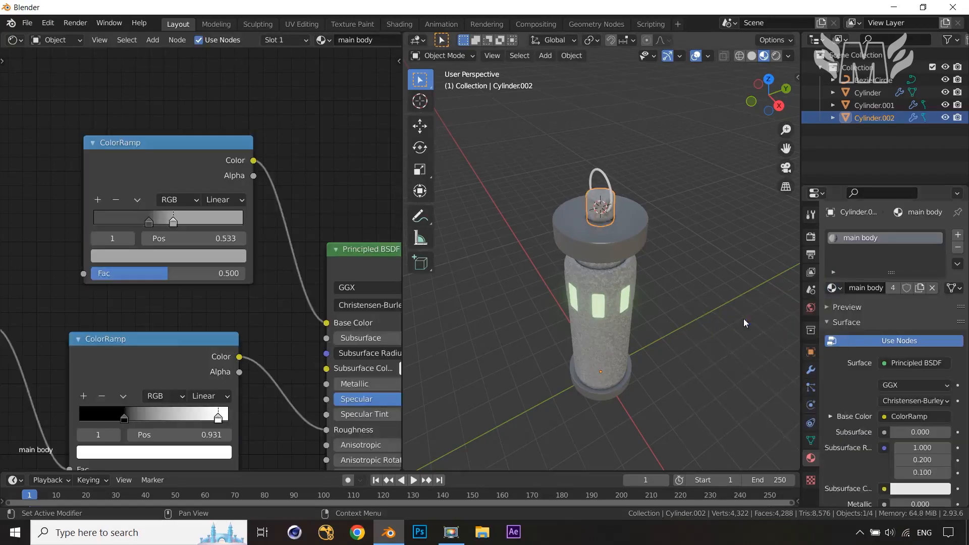
Assign the existing sub body material to the handle object, BezierCircle
left_click(611, 189)
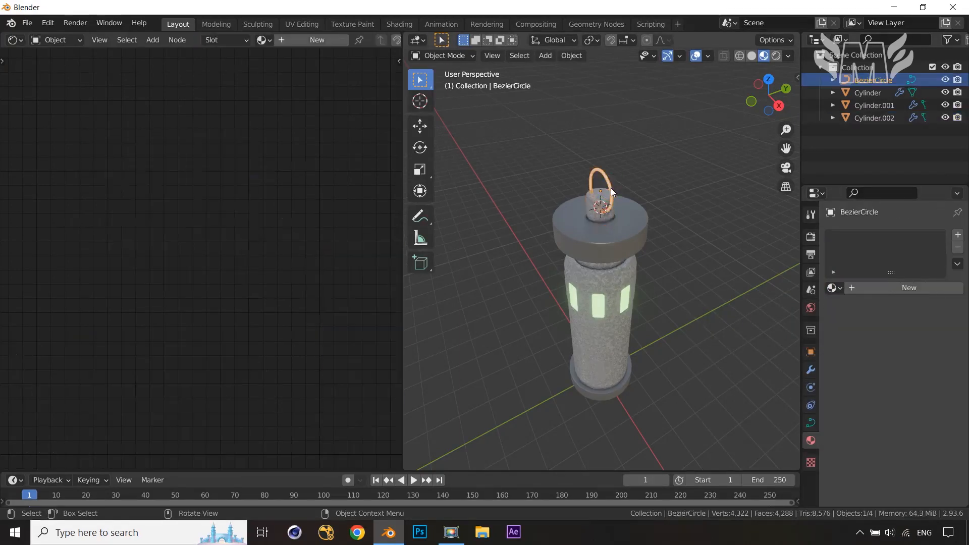
left_click(834, 289)
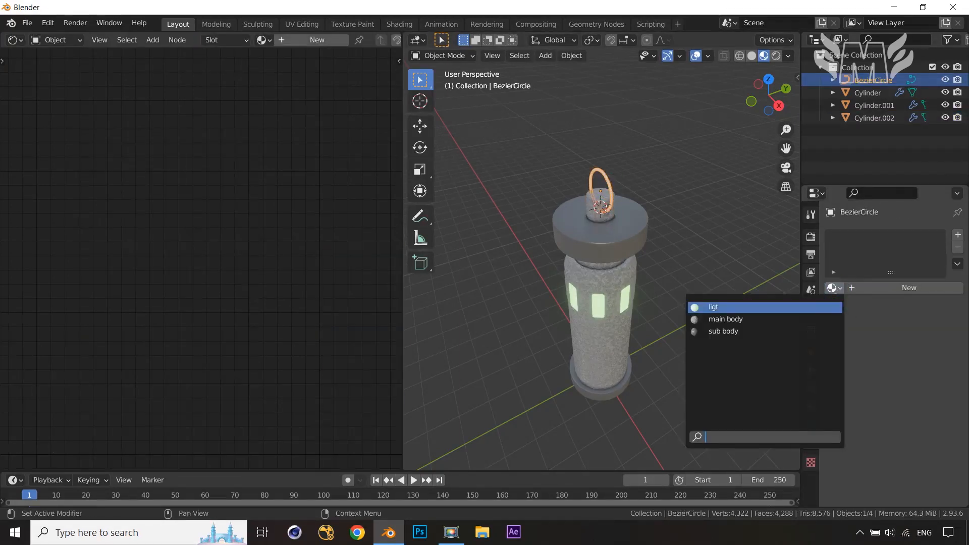
left_click(735, 331)
left_click(729, 314)
middle_click_drag(729, 314, 784, 267)
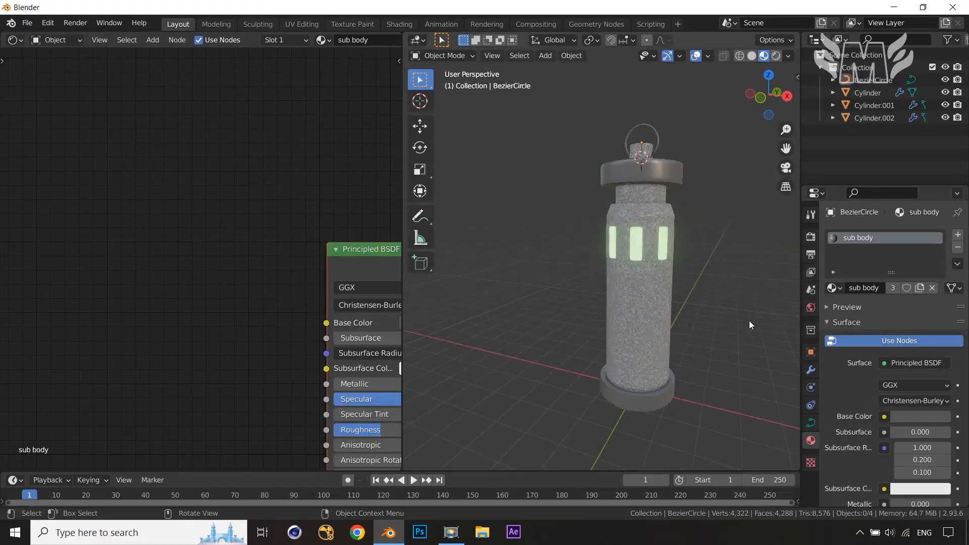
middle_click_drag(747, 321, 677, 327, "shift")
middle_click_drag(690, 370, 710, 374)
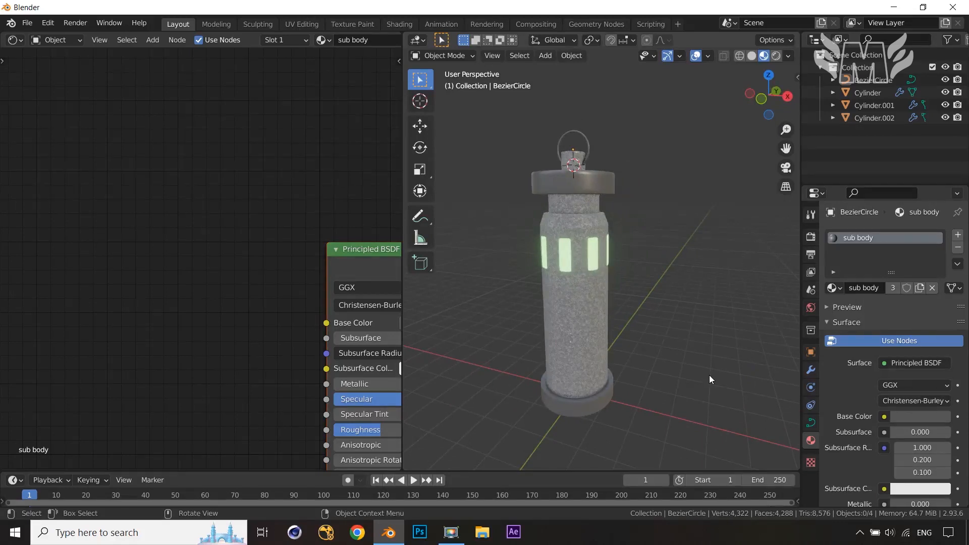
Merge the shader editor area into the 3D viewport so the viewport fills the workspace
right_click(402, 344)
left_click(404, 346)
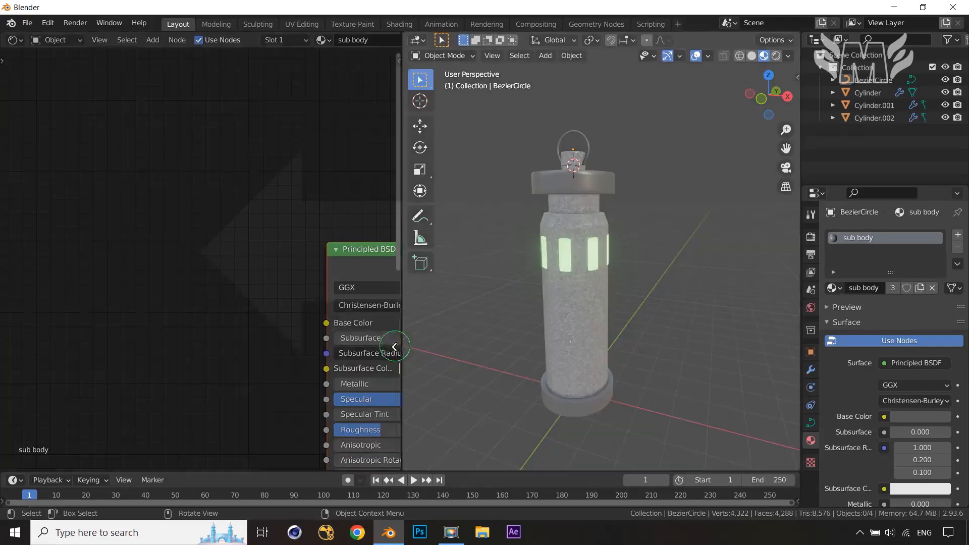
left_click(220, 341)
scroll(516, 277, "down", 5)
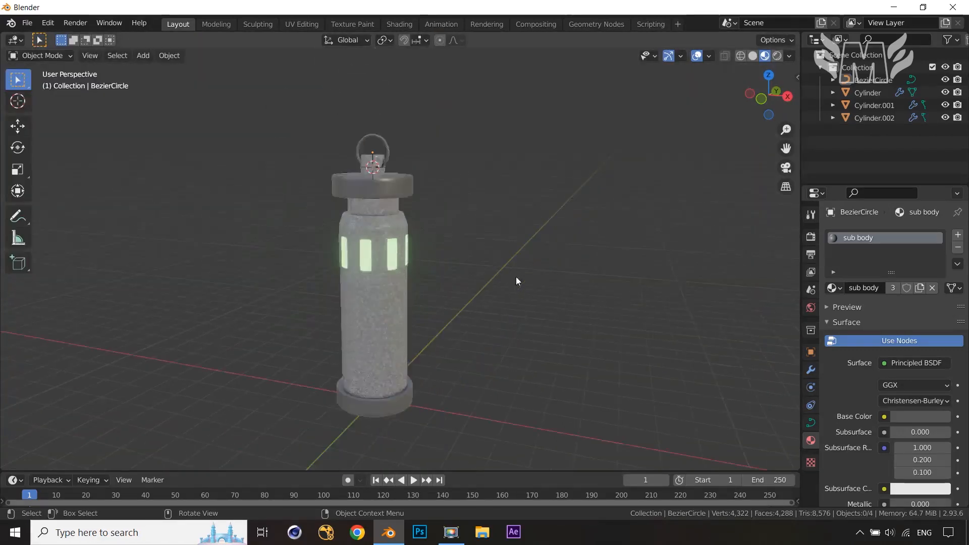
middle_click_drag(519, 283, 553, 335)
scroll(569, 307, "up", 1)
In the Eevee render settings, set the render sampling to 150 samples
left_click(811, 236)
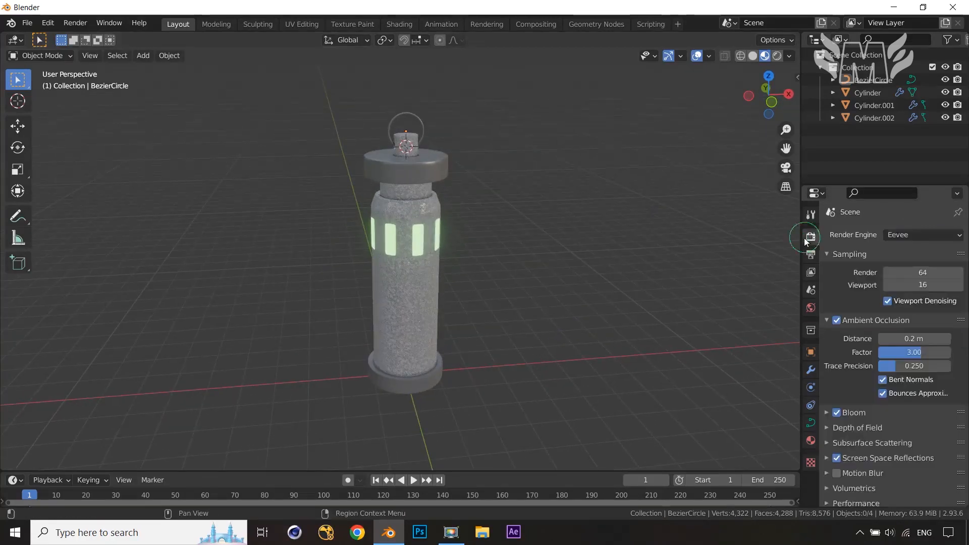
left_click(924, 273)
type("15")
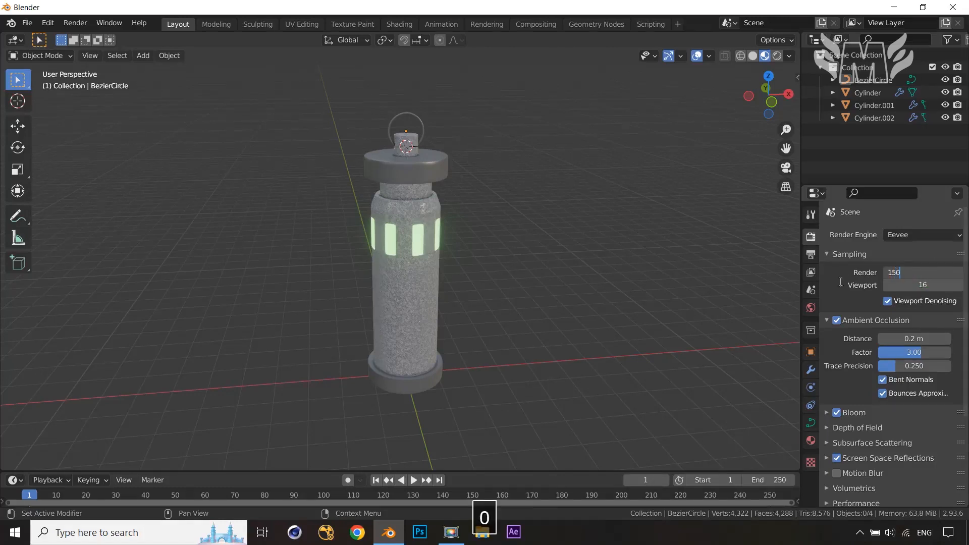
type("0")
left_click(830, 282)
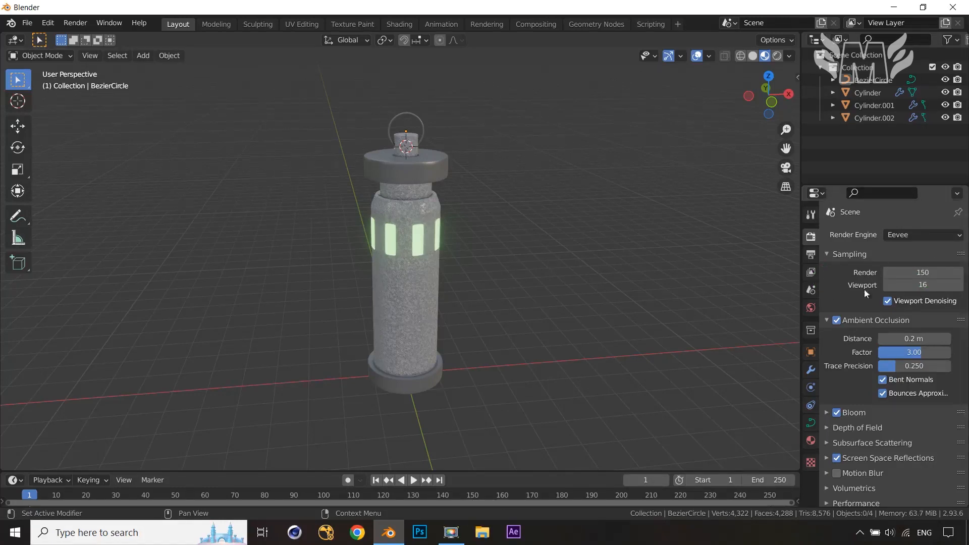
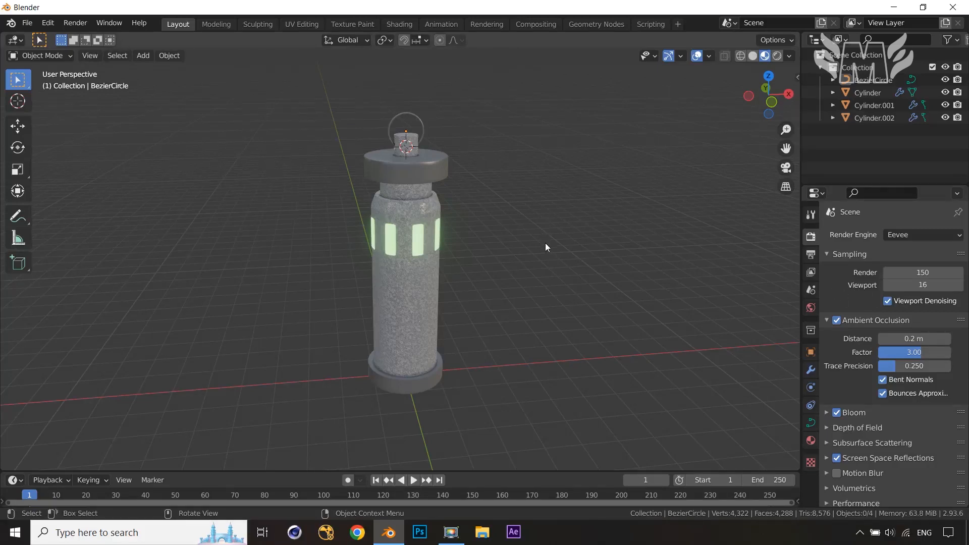
Orbit around the lantern model to inspect it from different angles
scroll(545, 243, "up", 1)
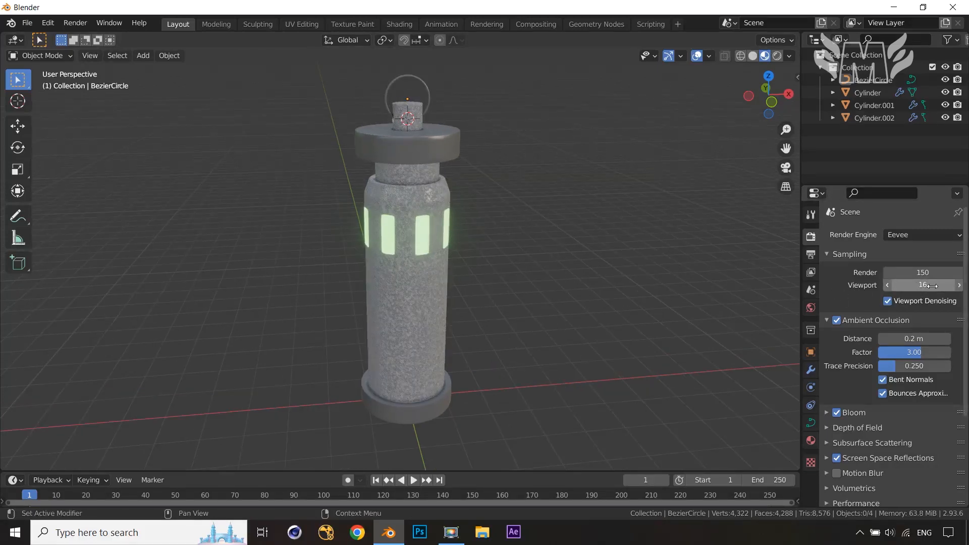
middle_click_drag(550, 274, 551, 275)
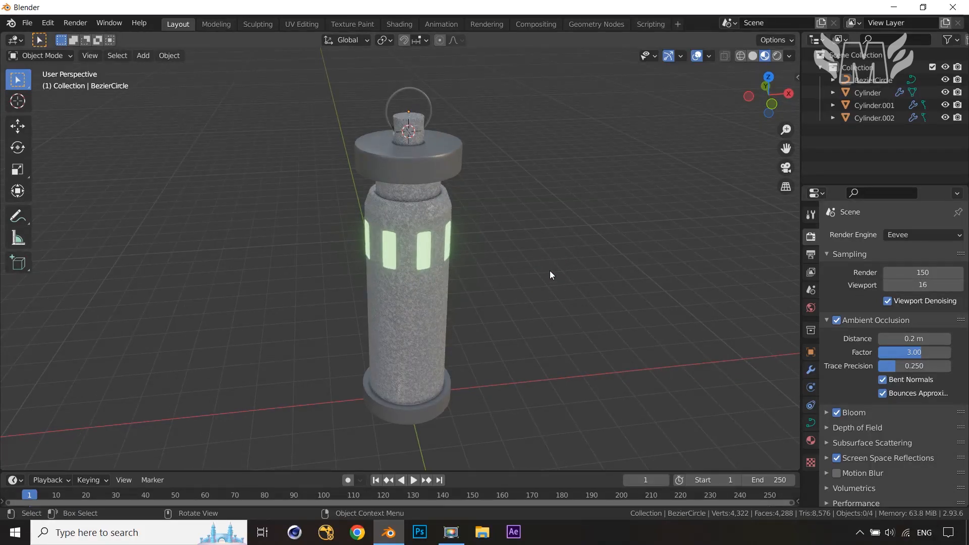
scroll(561, 302, "up", 1)
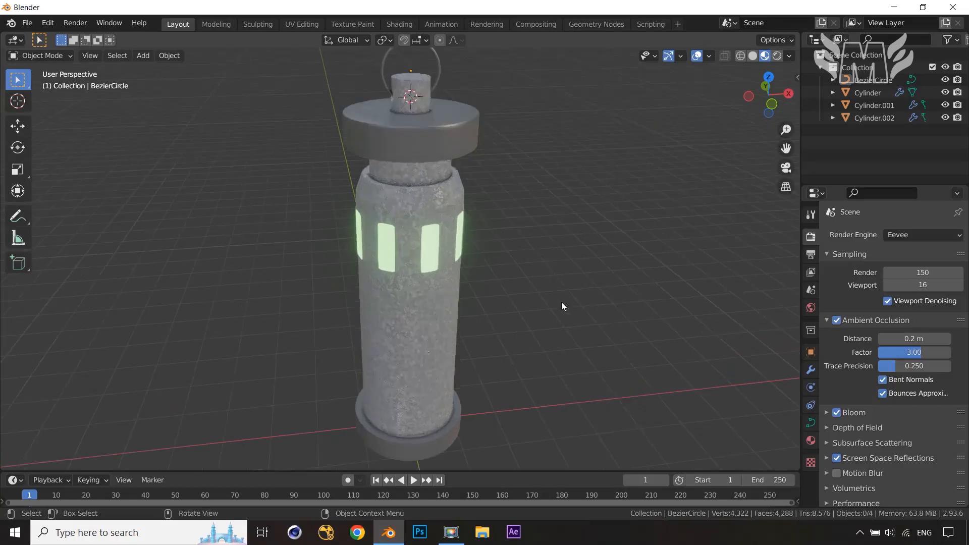
scroll(547, 311, "down", 1)
middle_click_drag(535, 313, 516, 309)
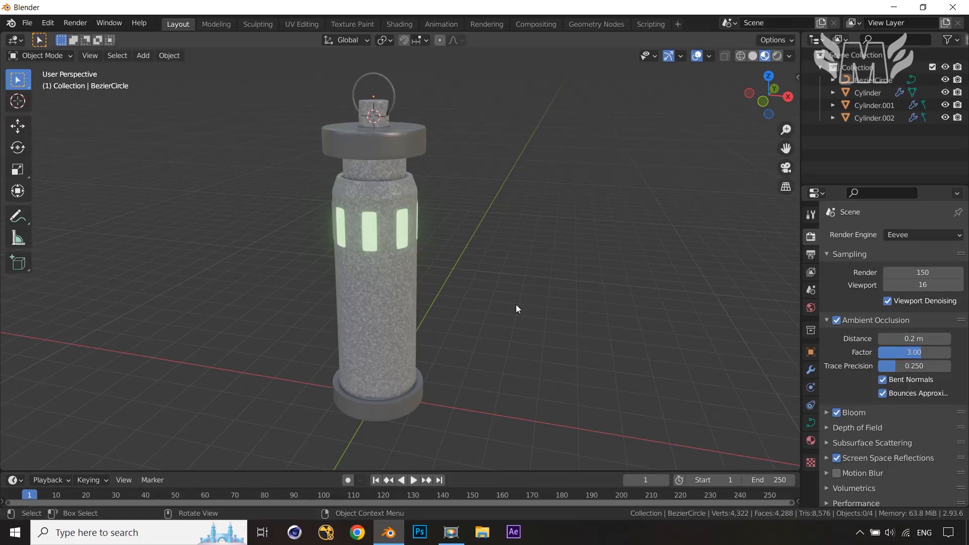
middle_click_drag(570, 328, 598, 369)
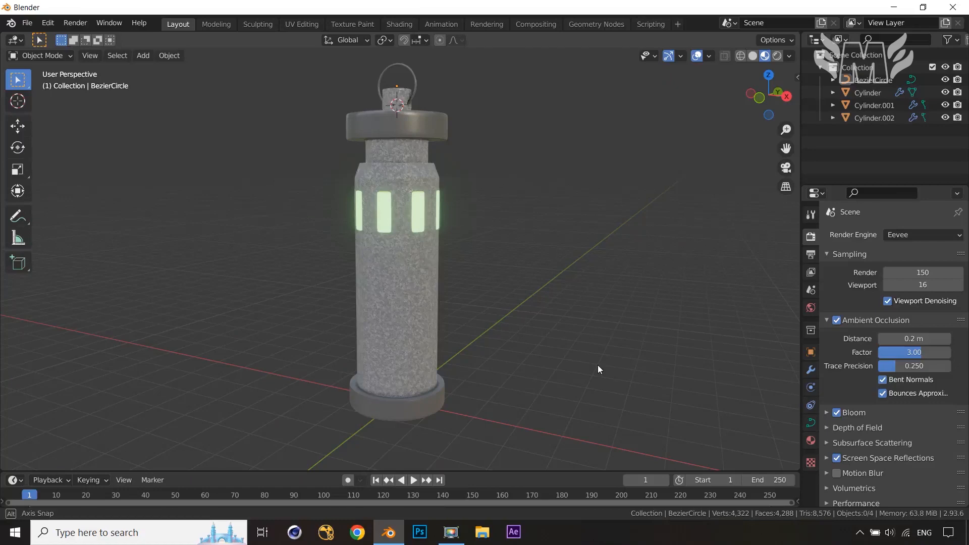
key("Tab")
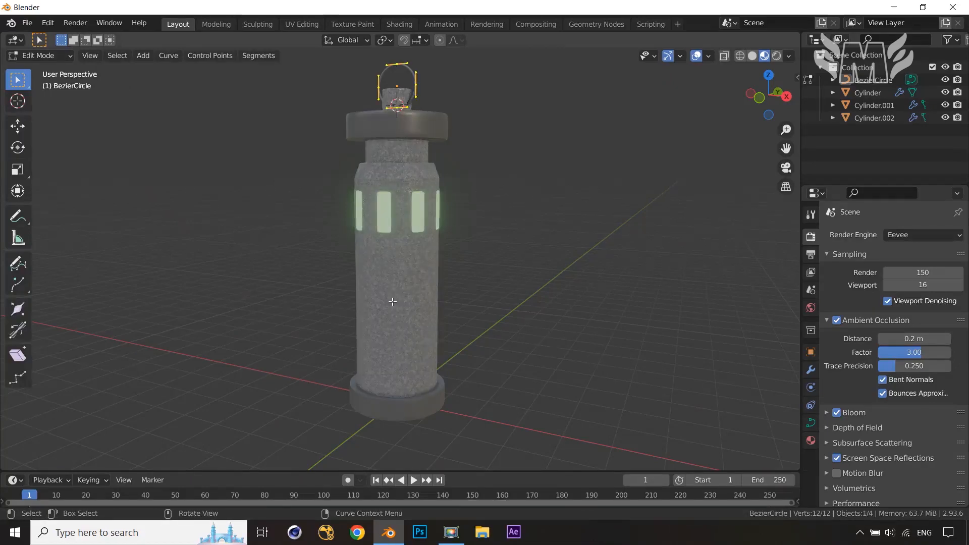
key("Tab")
Snap the 3D cursor to a selected vertex on the front of the main Cylinder body
left_click(393, 301)
key("Tab")
middle_click_drag(495, 315, 413, 307)
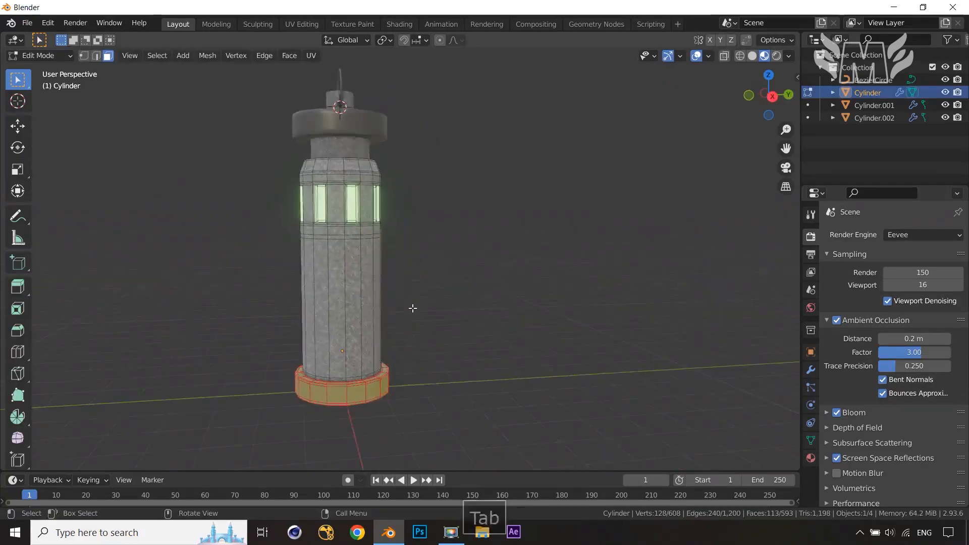
scroll(413, 308, "up", 3)
key("KP_3")
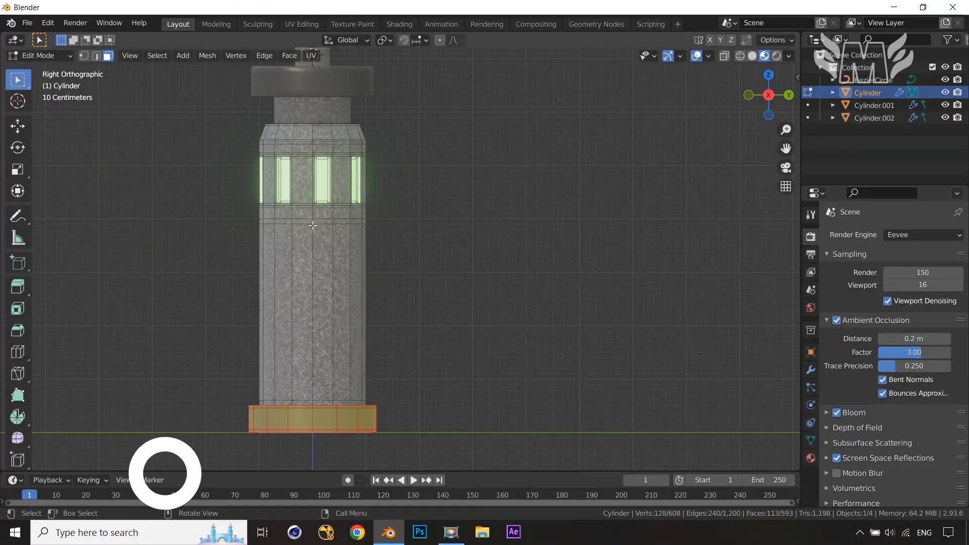
key("1")
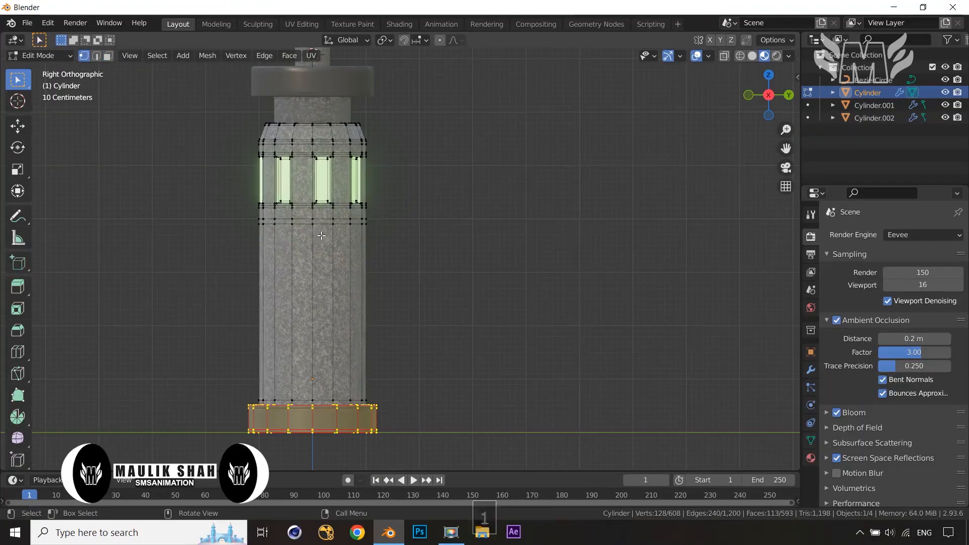
left_click(322, 236)
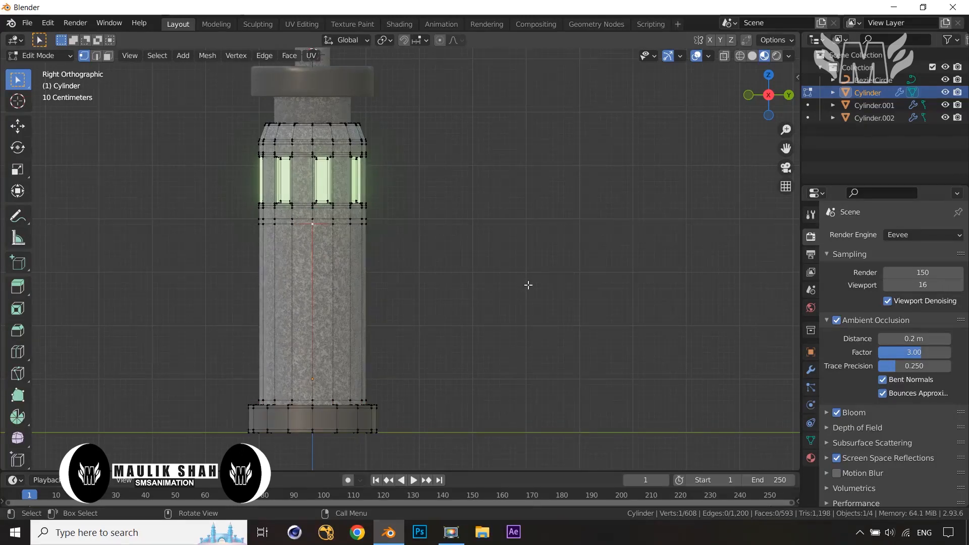
key("shift+s")
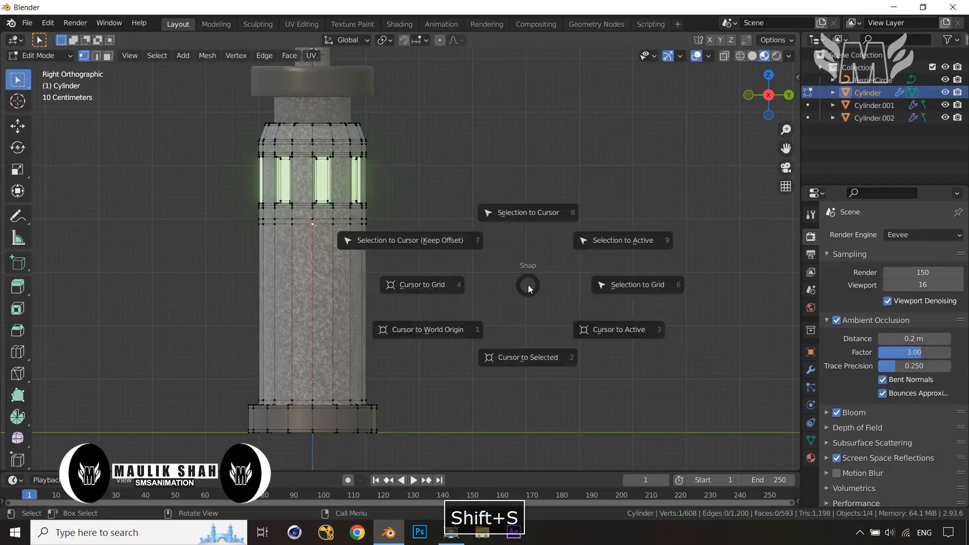
left_click(525, 358)
key("Tab")
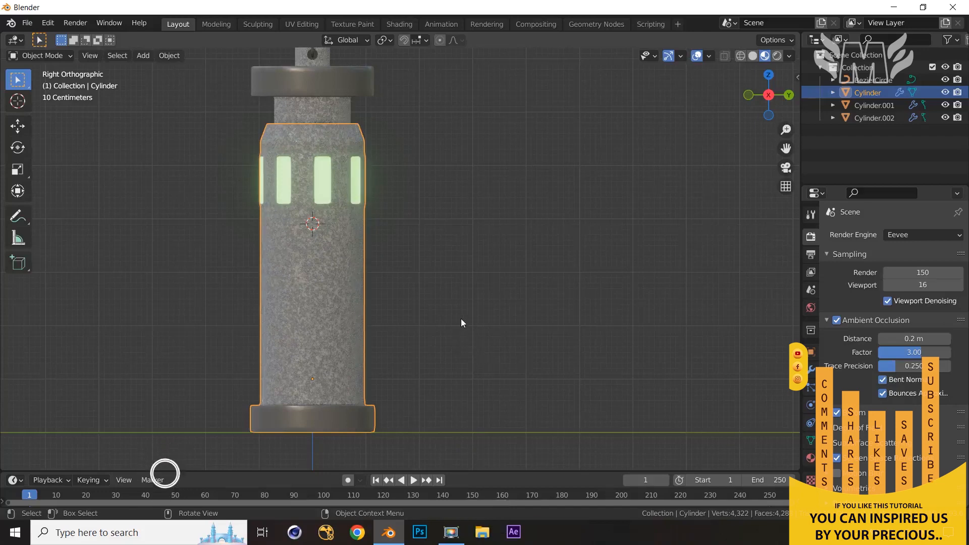
Import grd.png from the Desktop as an image plane at the 3D cursor
key("shift+a")
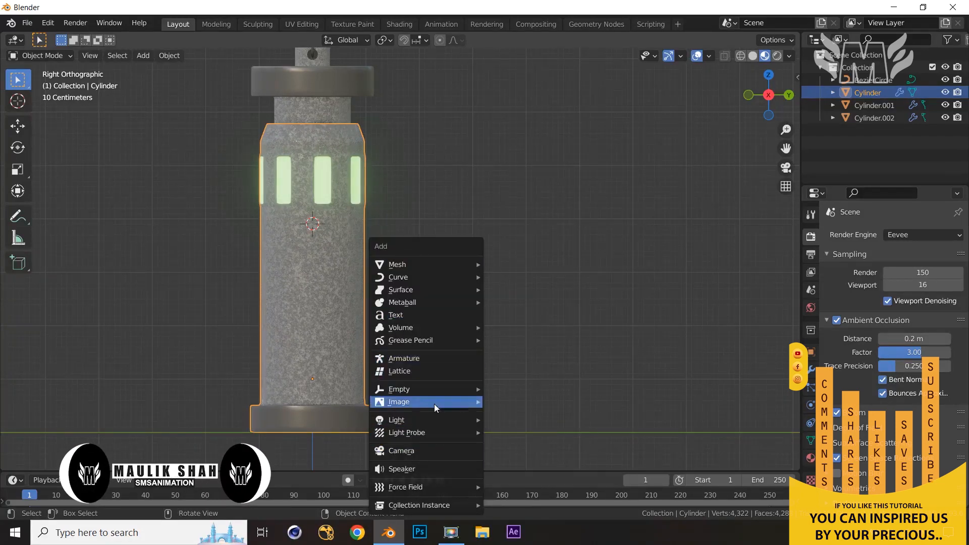
mouse_move(434, 404)
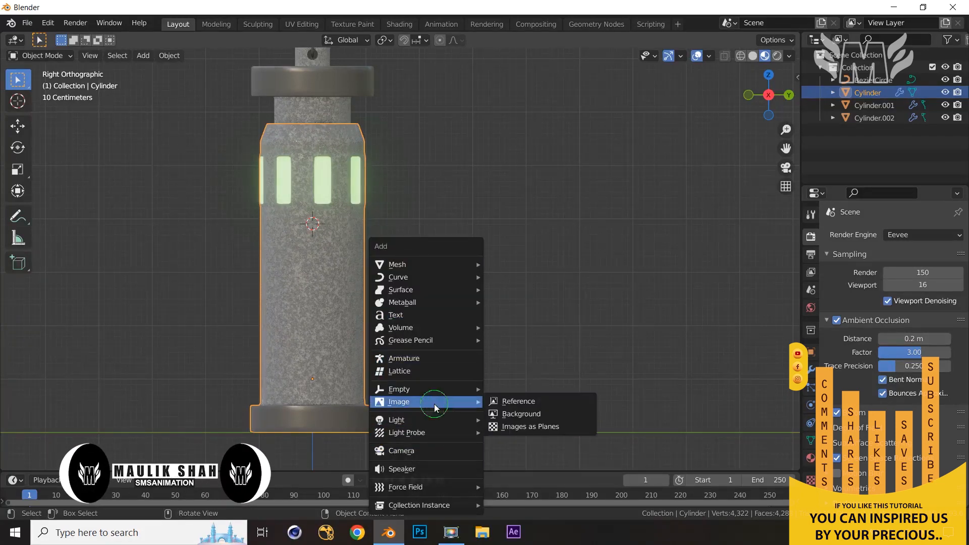
left_click(538, 428)
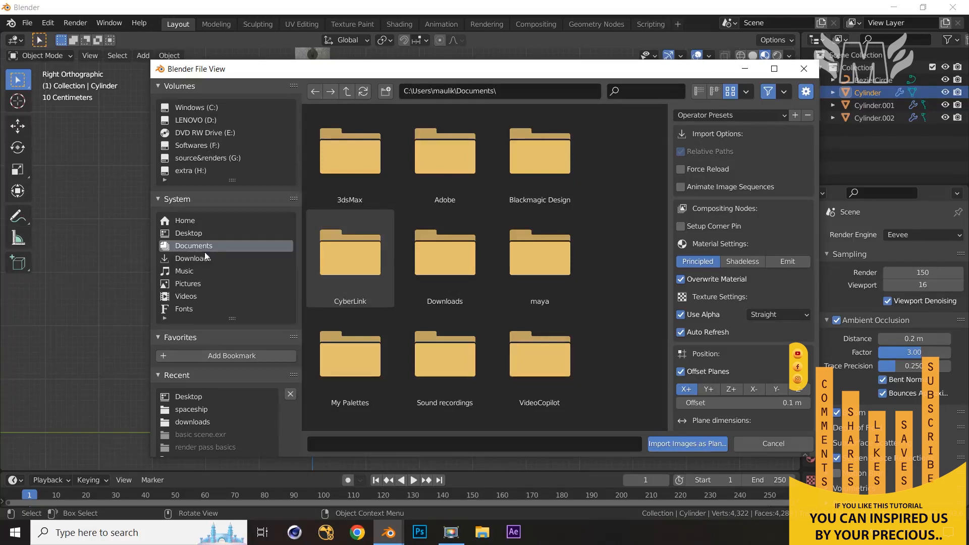
left_click(202, 233)
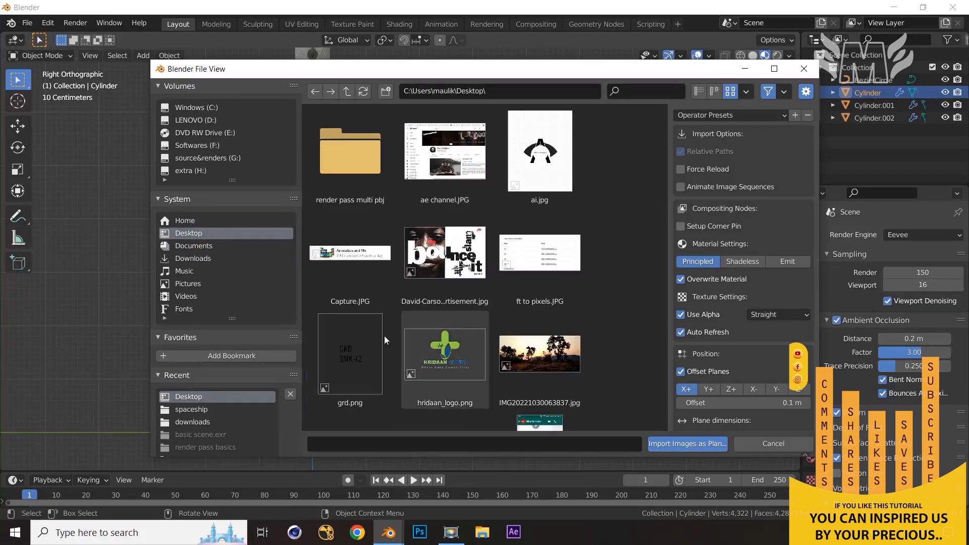
left_click(366, 358)
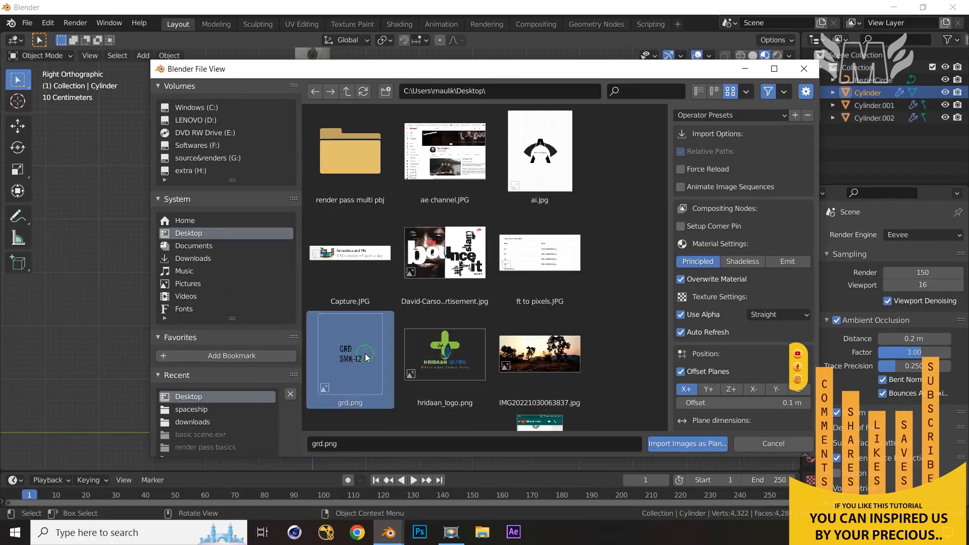
left_click(690, 446)
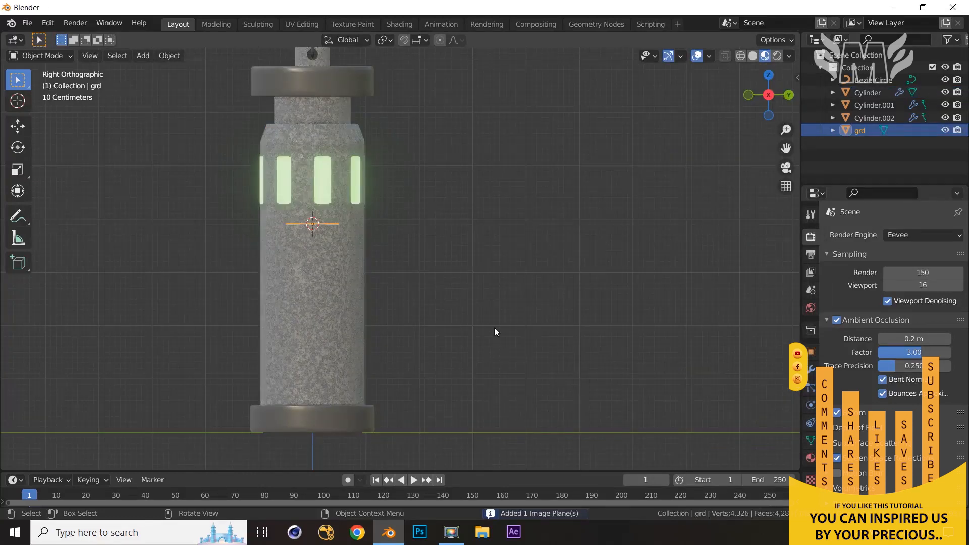
Rotate the grd image plane 90° around the Y axis
scroll(495, 328, "up", 3)
middle_click_drag(495, 335, 510, 356)
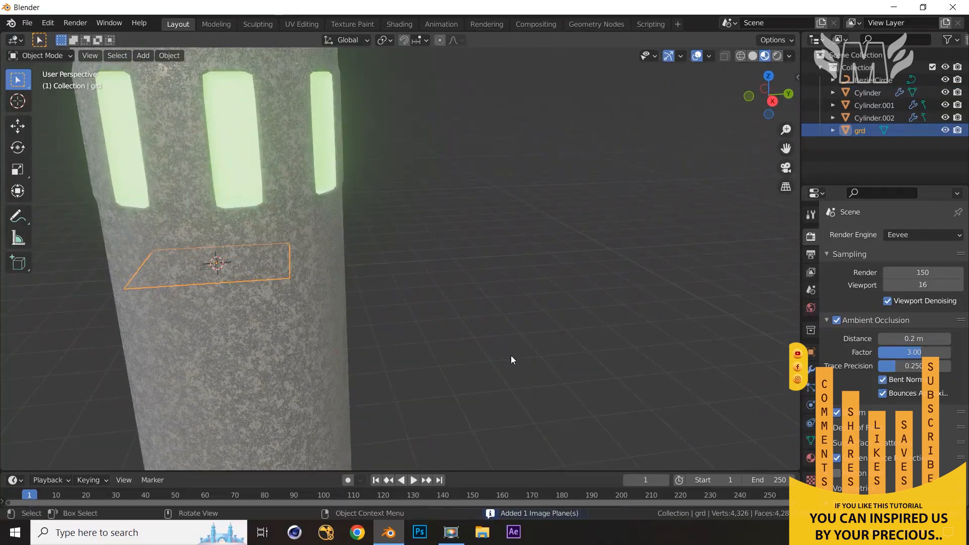
scroll(511, 355, "down", 6)
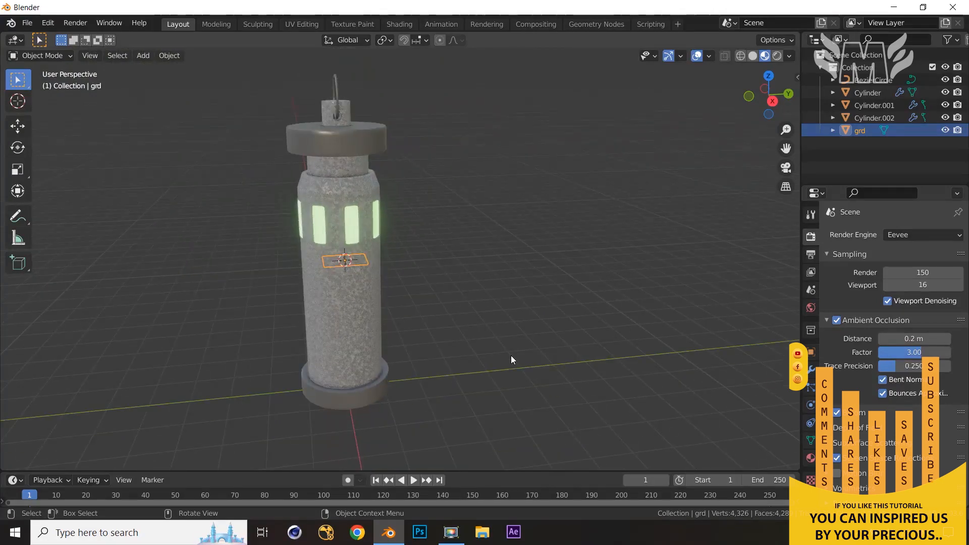
type("ry90")
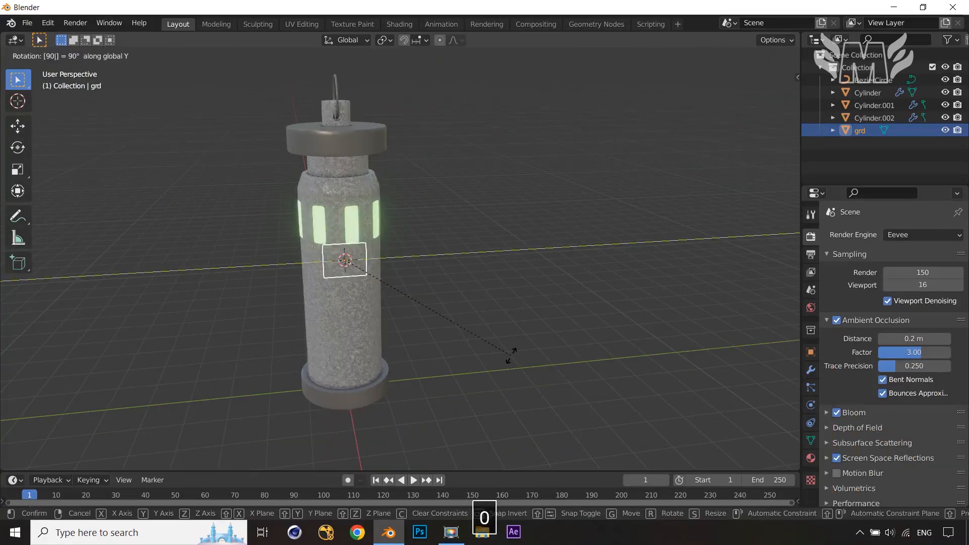
key("Return")
scroll(508, 350, "up", 5)
middle_click_drag(506, 347, 497, 346)
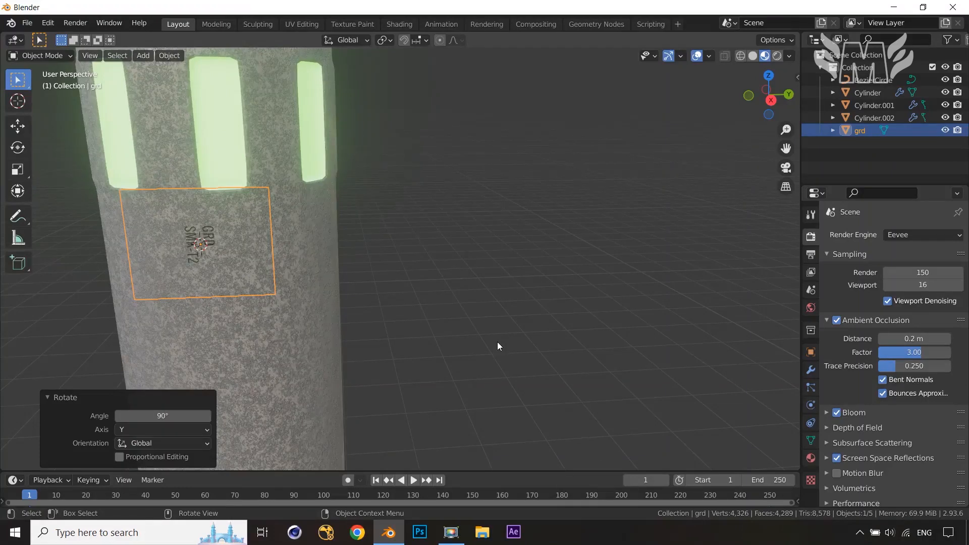
key("r")
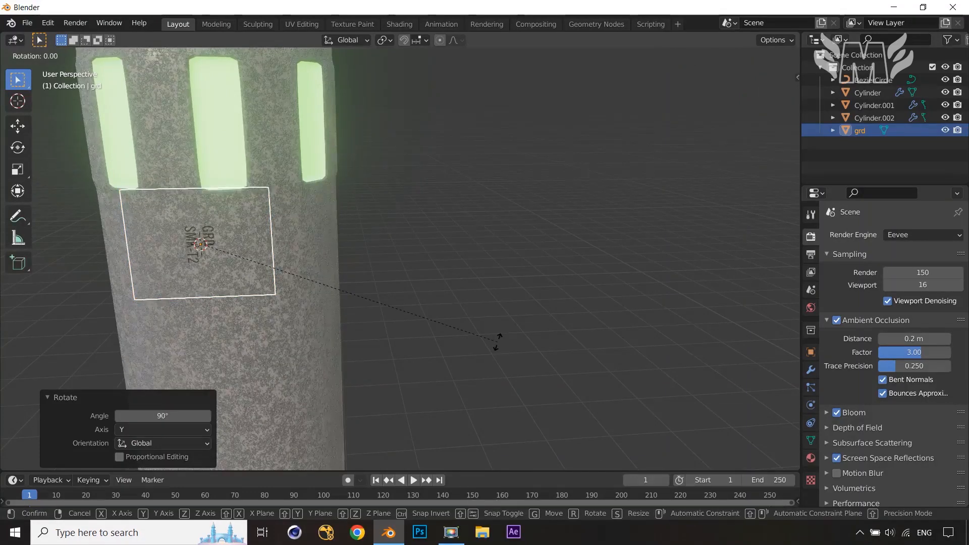
key("x")
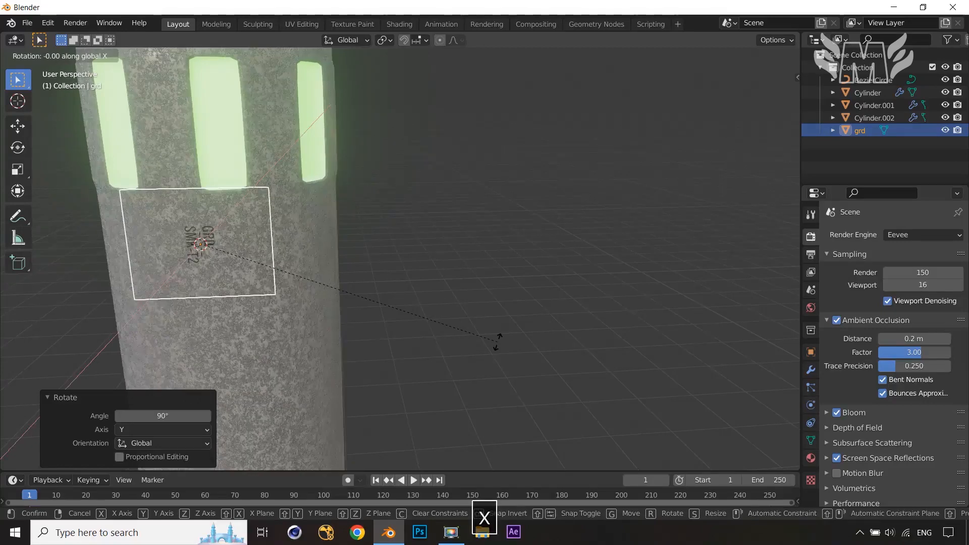
type("90")
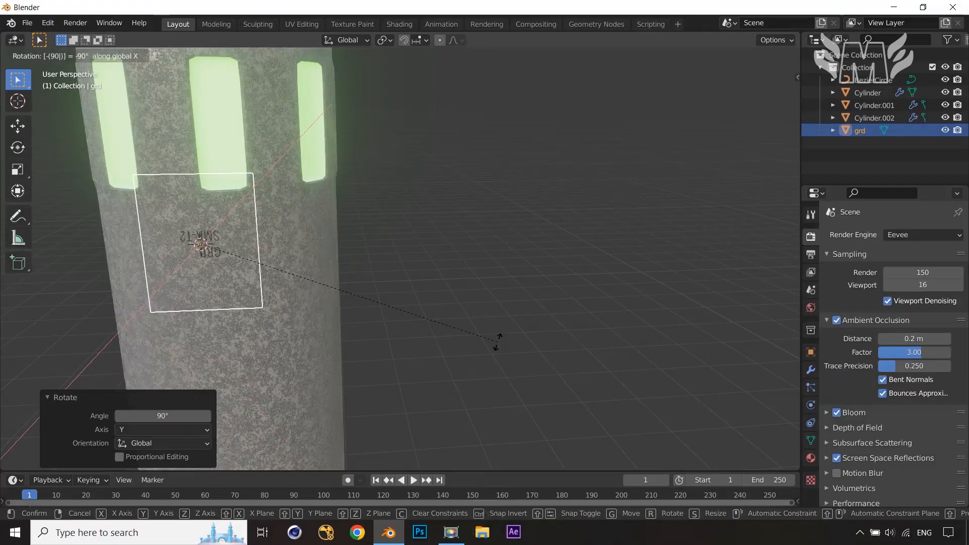
right_click(497, 341)
Rotate the grd image plane 90° around the X axis so the label faces outward
type("rx")
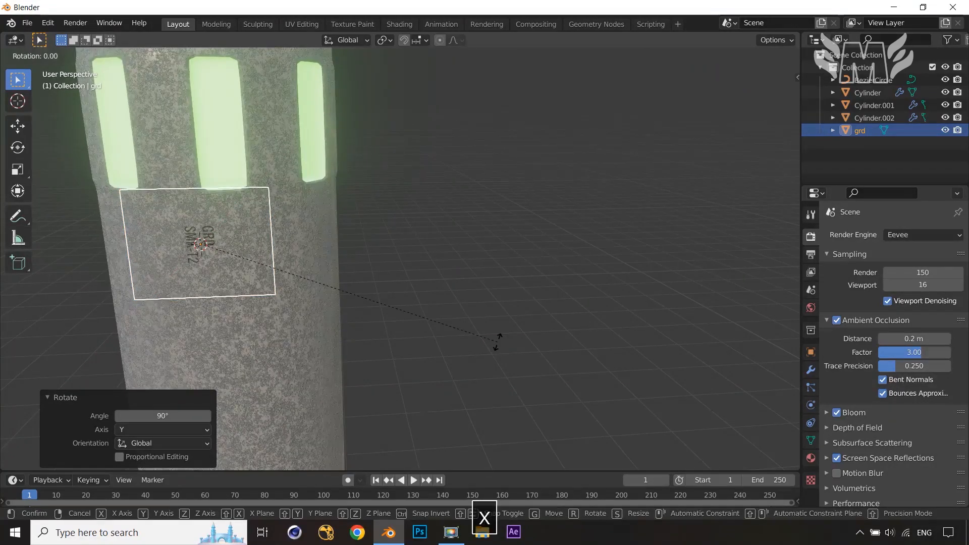
type("90")
left_click(498, 343)
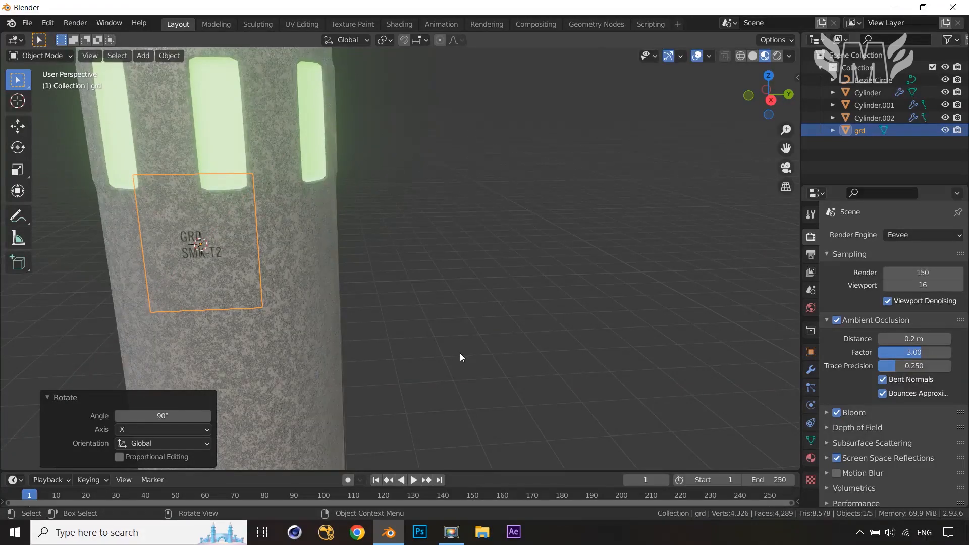
Scale the grd image plane up by about 3.46
middle_click_drag(459, 353, 416, 337)
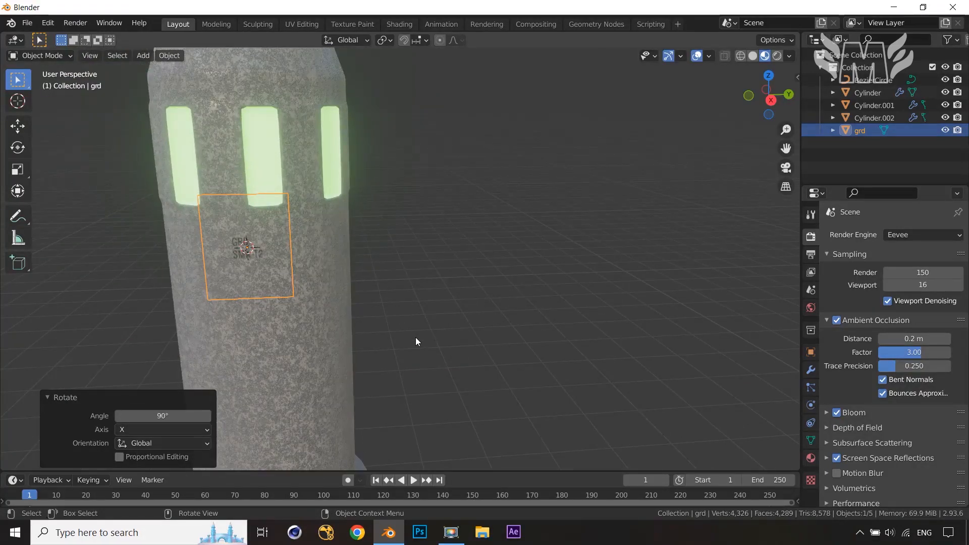
key("s")
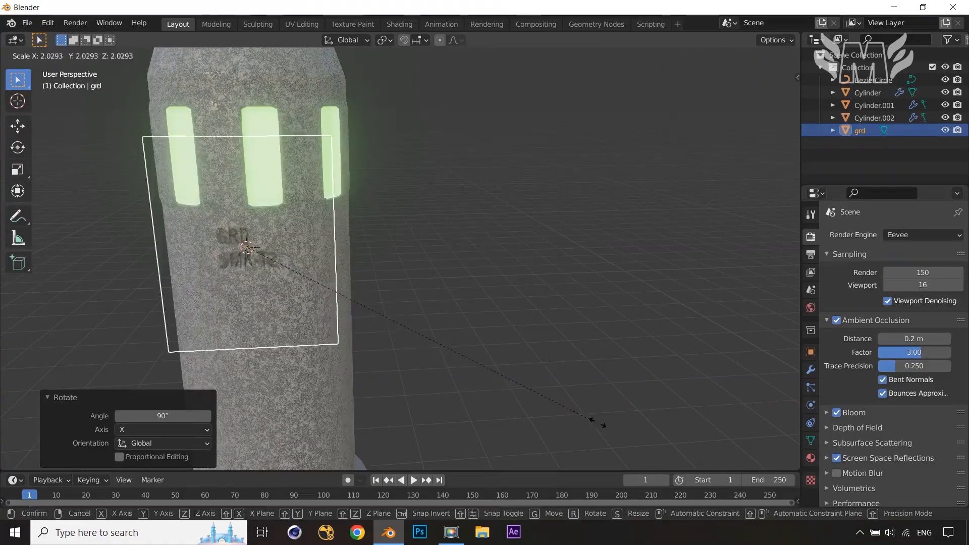
left_click(58, 79)
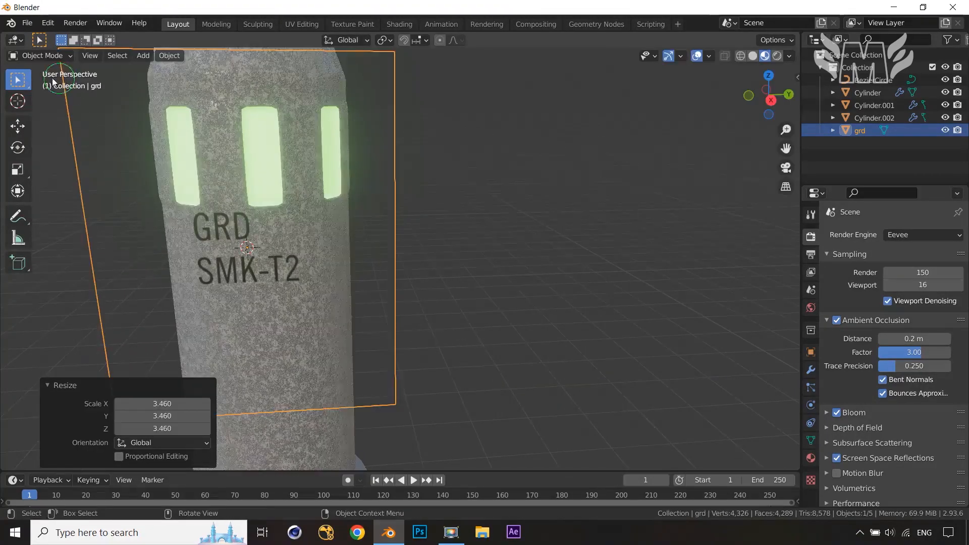
Scale the grd image plane up further by about 1.9
key("KP_3")
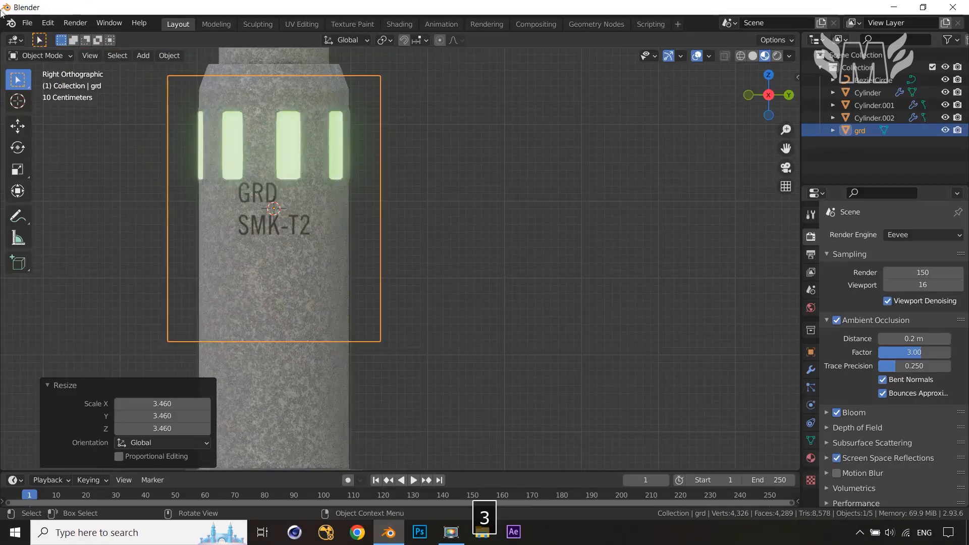
scroll(444, 247, "down", 3)
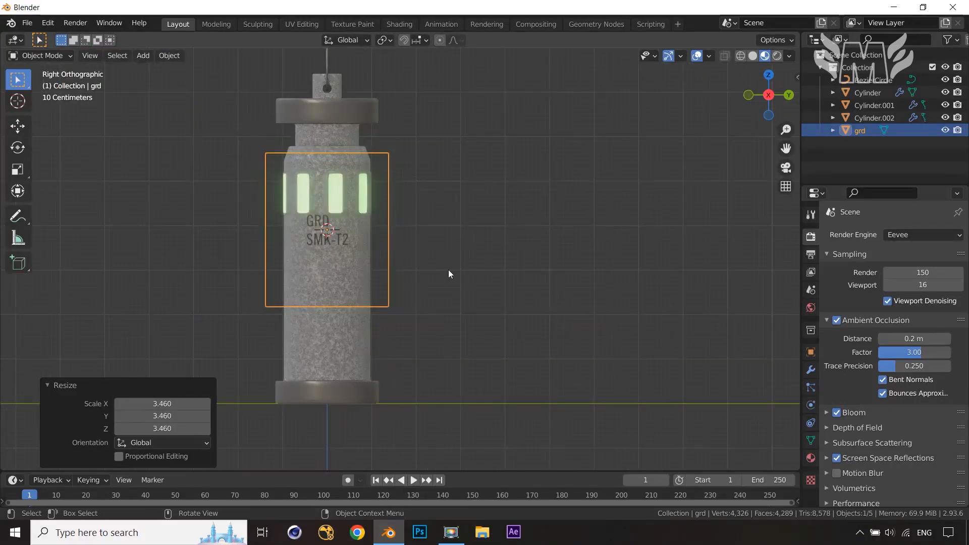
key("s")
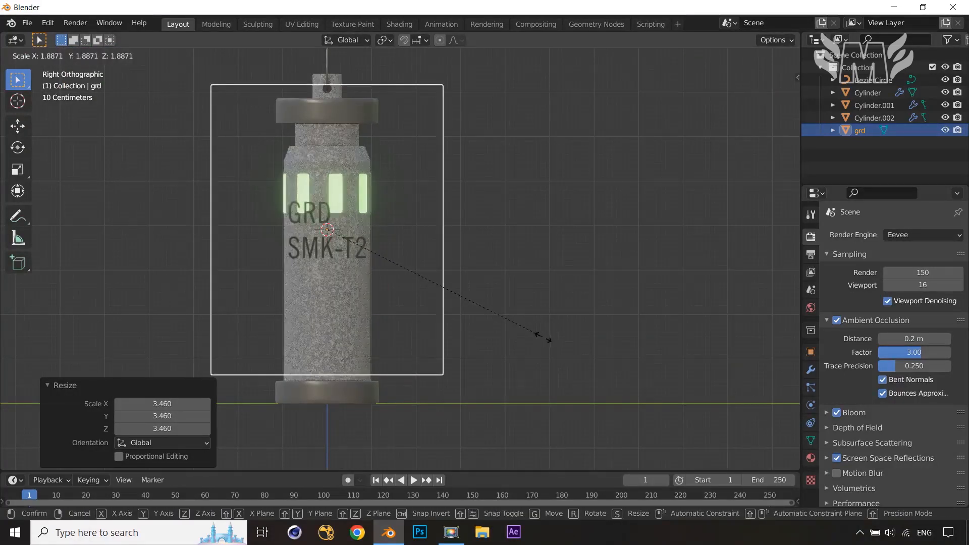
left_click(543, 337)
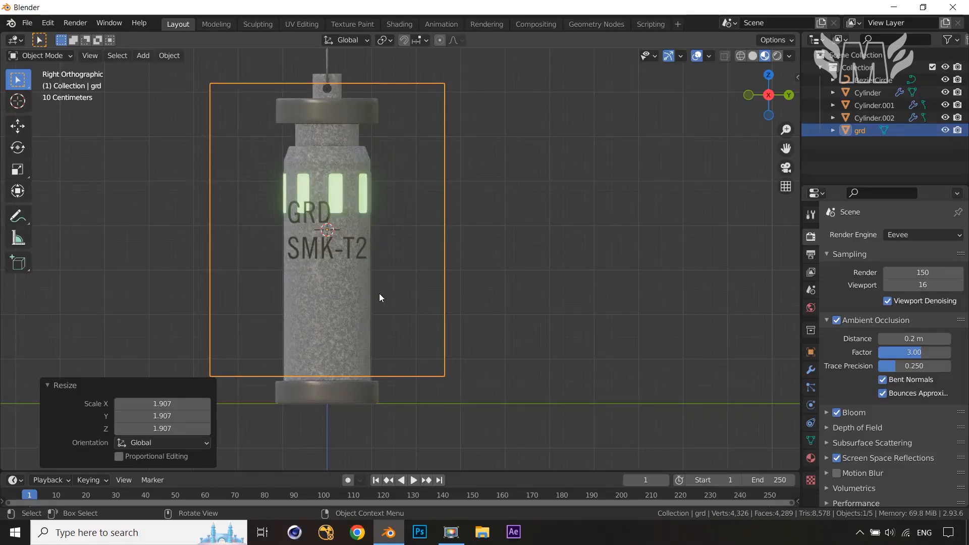
Move the grd image plane down about 1.16 m along the Z axis
key("g")
key("z")
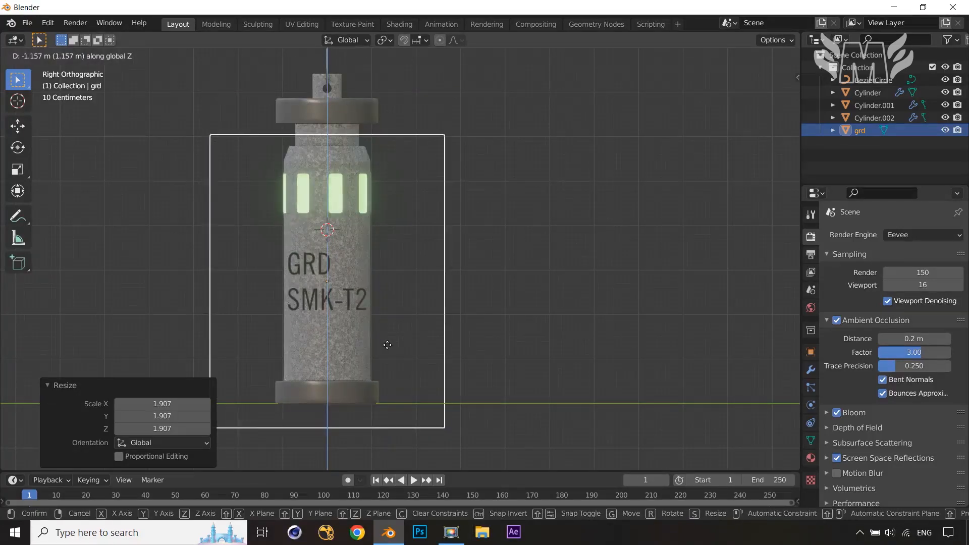
left_click(388, 346)
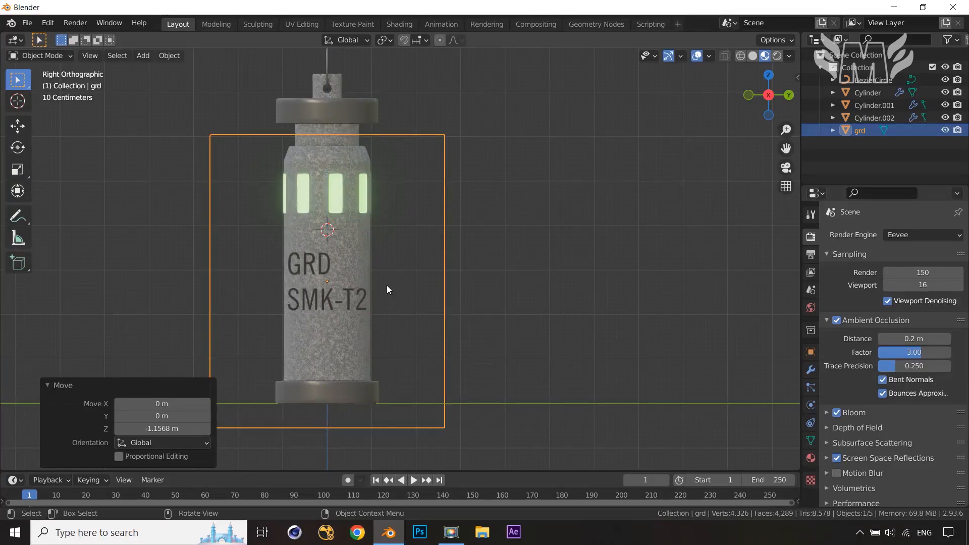
In Edit Mode, add two vertical loop cuts on the plane along the label's left and right edges
key("Tab")
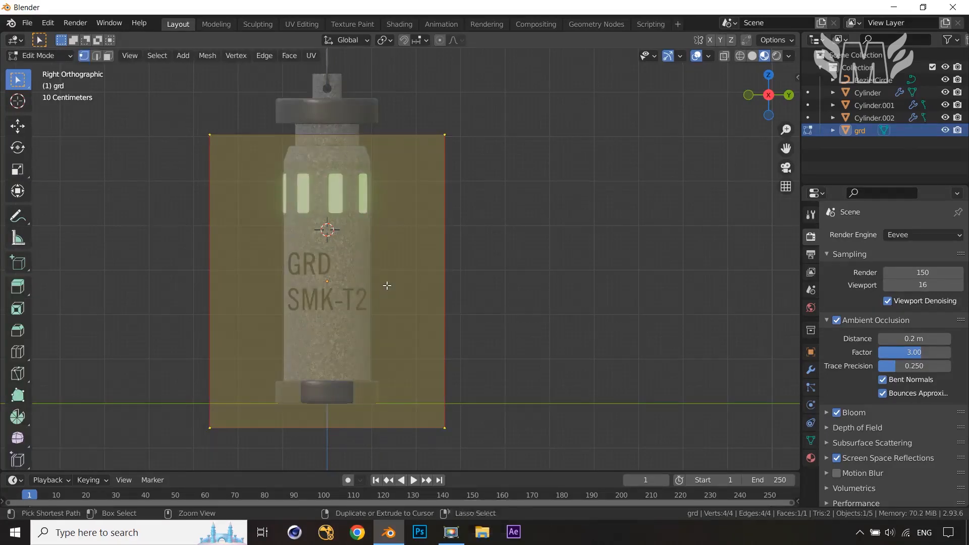
key("ctrl+r")
left_click(384, 133)
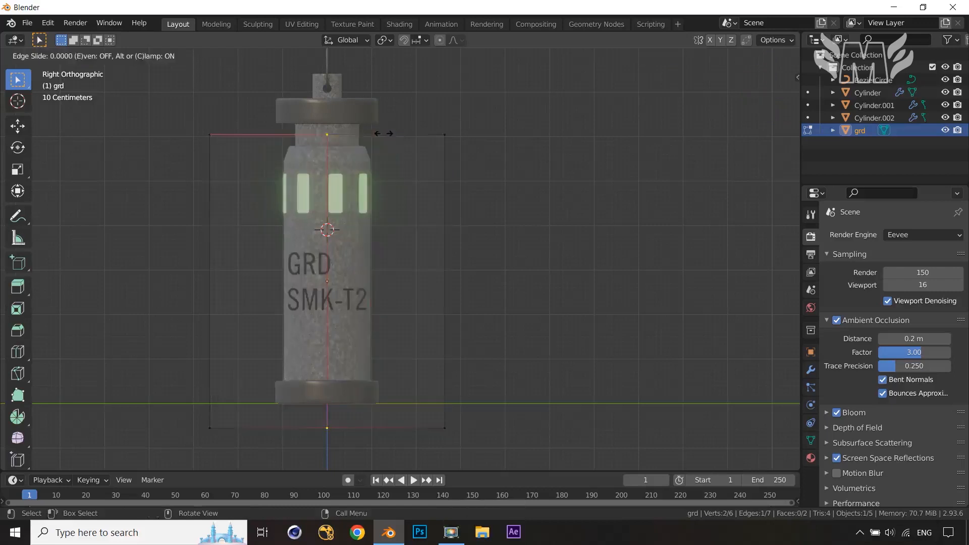
left_click(425, 150)
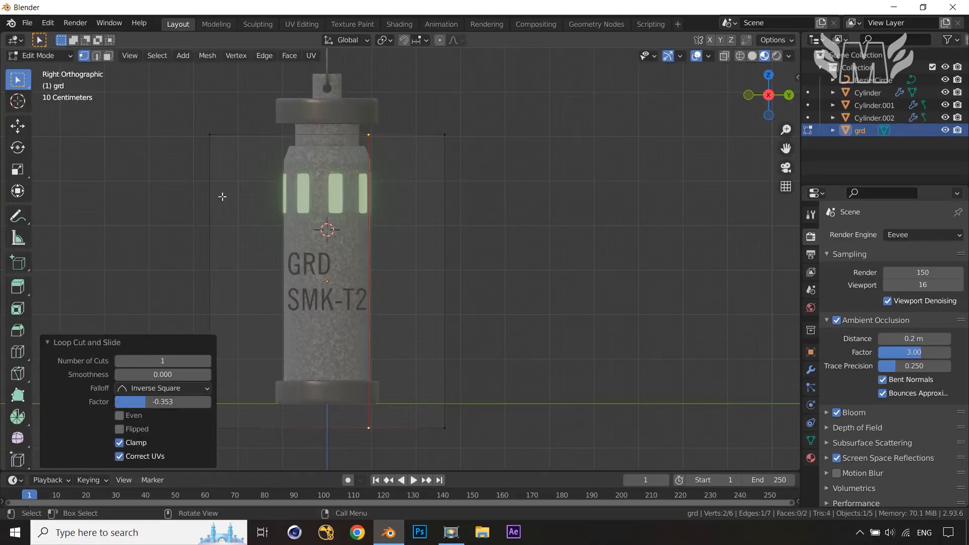
key("ctrl+r")
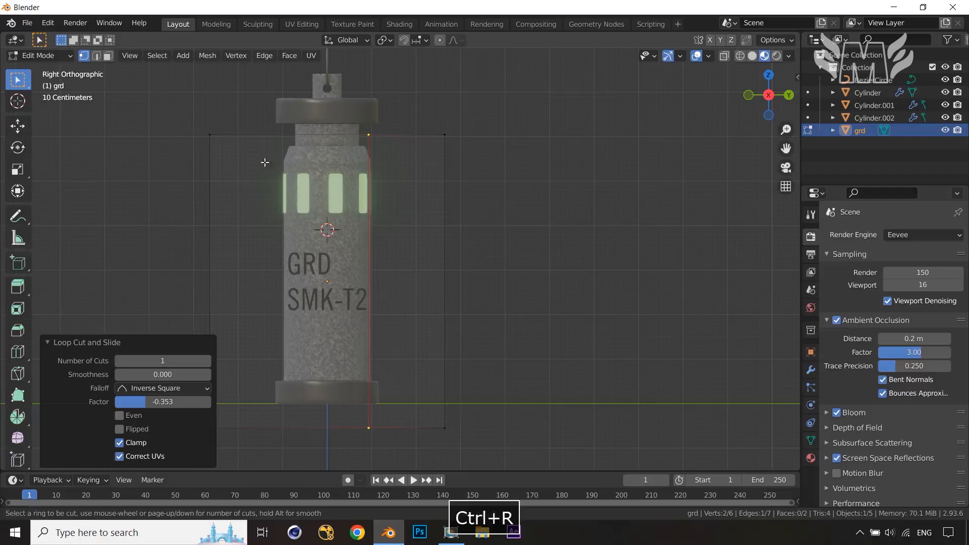
left_click(281, 137)
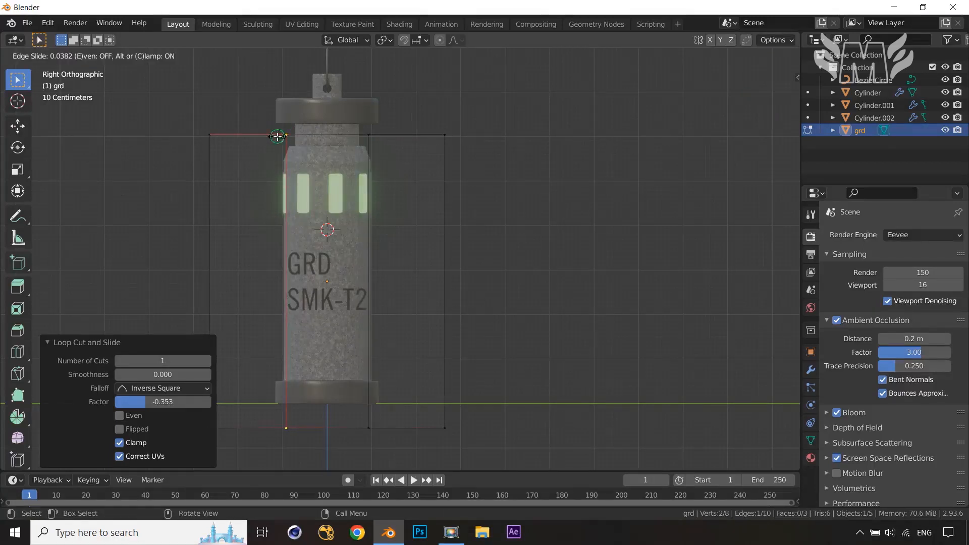
left_click(281, 136)
Add two horizontal loop cuts on the plane just above and below the label text
key("ctrl+r")
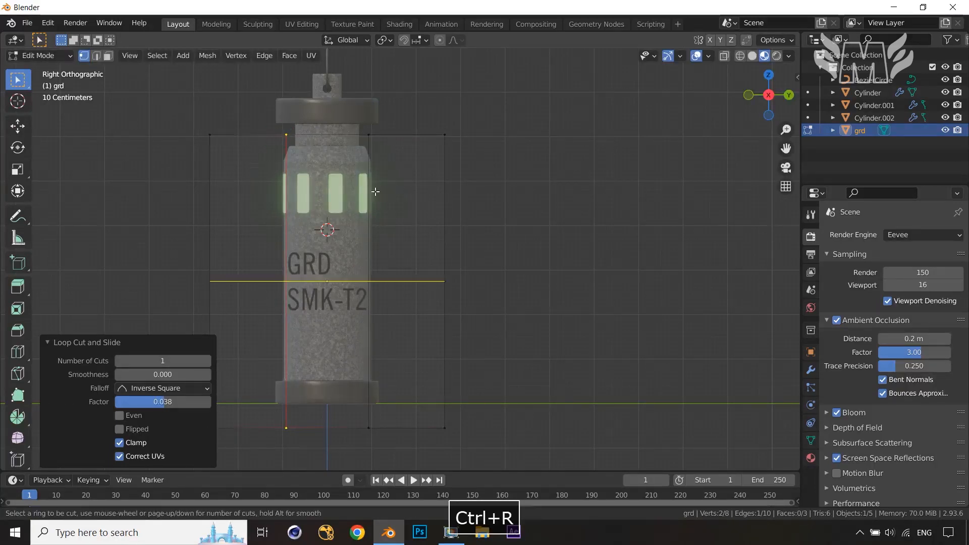
left_click(374, 190)
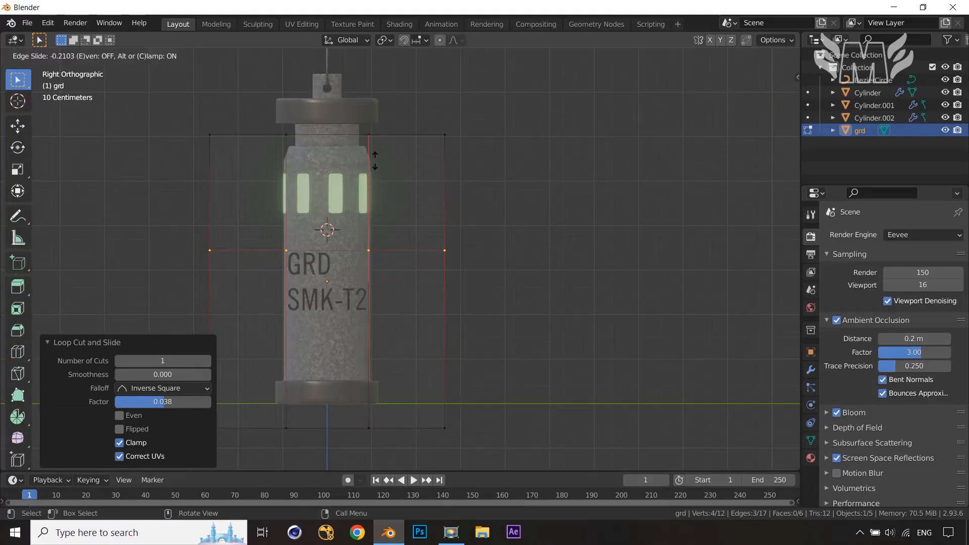
left_click(375, 160)
key("ctrl+r")
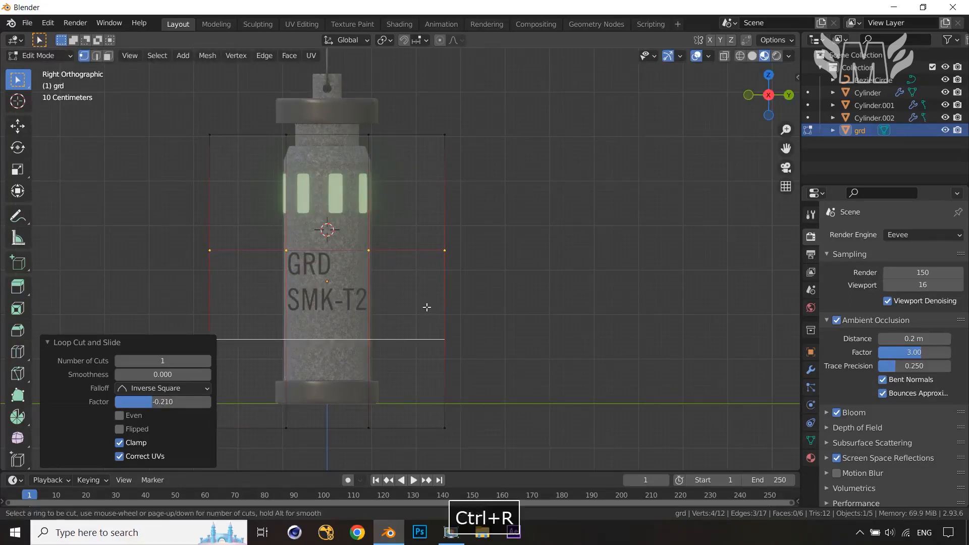
left_click(426, 305)
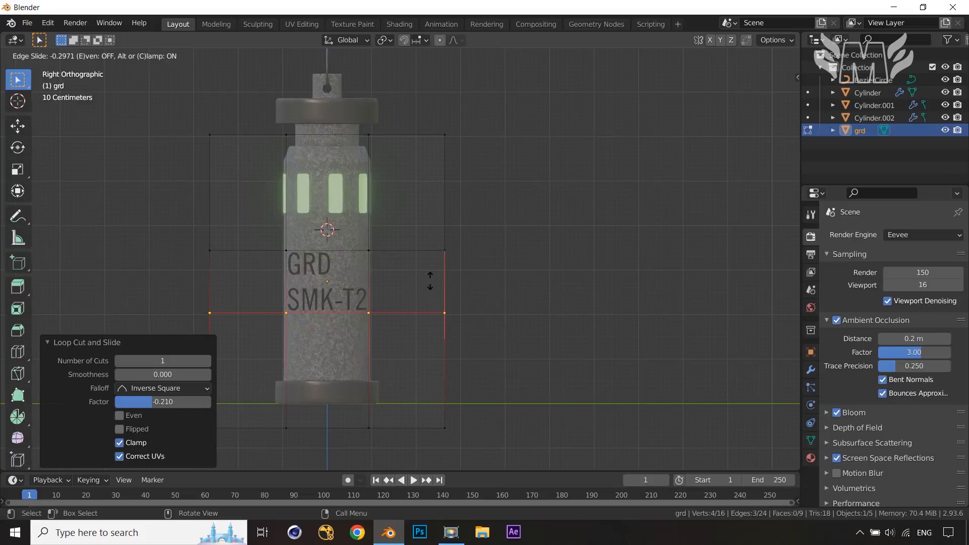
left_click(430, 281)
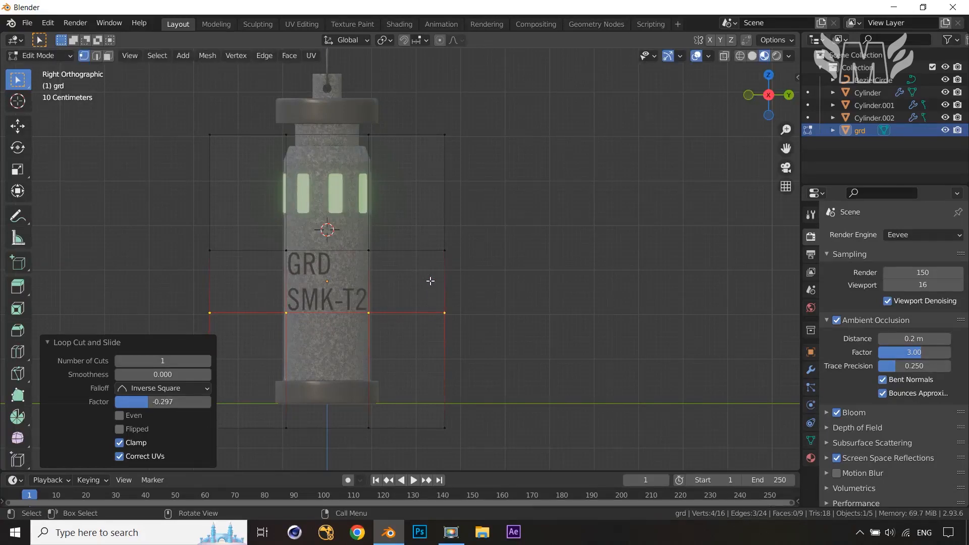
Delete all the surrounding faces of the plane, keeping only the centre face around the text
key("3")
left_click(249, 194)
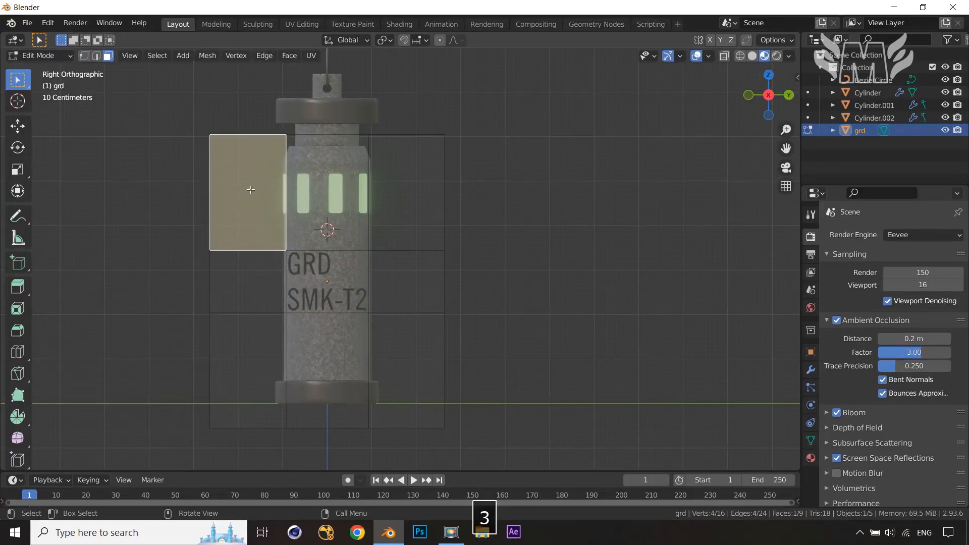
left_click(348, 196, "shift")
left_click(399, 193, "shift")
left_click(404, 289, "shift")
left_click(415, 397, "shift")
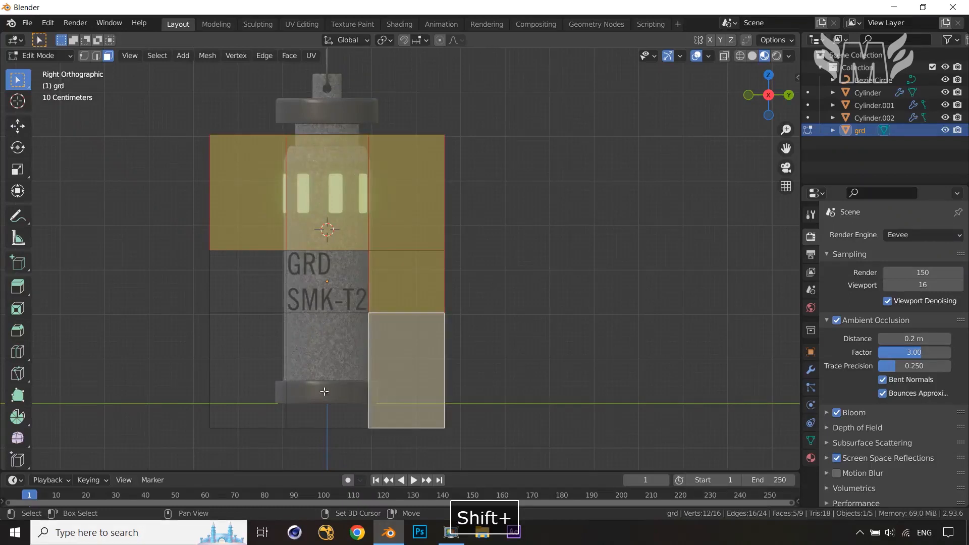
left_click(323, 391, "shift")
left_click(272, 371, "shift")
left_click(247, 278, "shift")
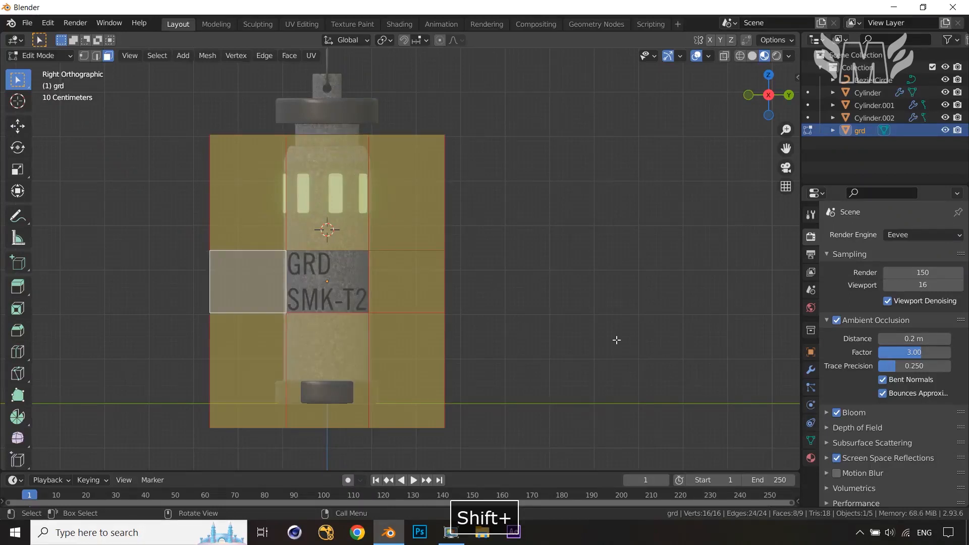
key("x")
left_click(592, 313)
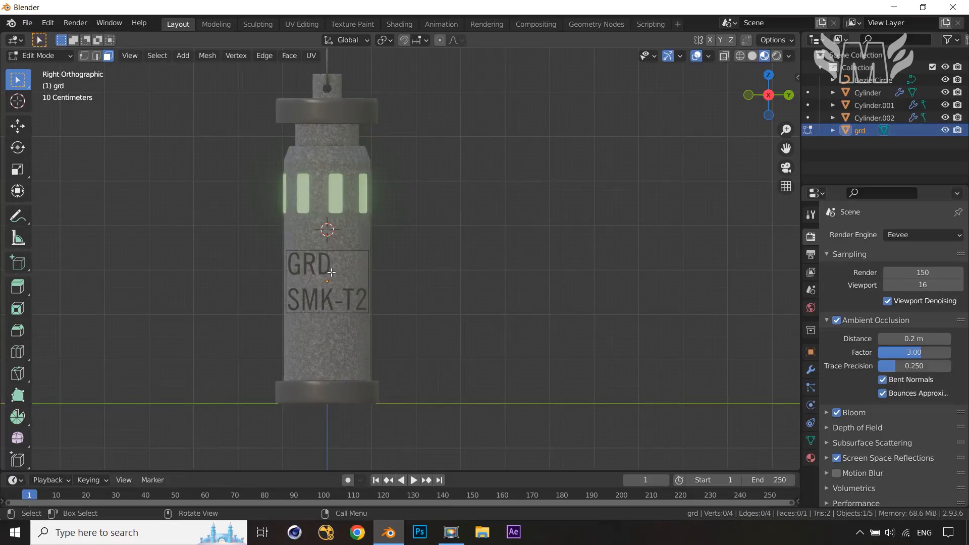
Add 11 vertical loop cuts across the remaining label face and return to Object Mode
key("ctrl+r")
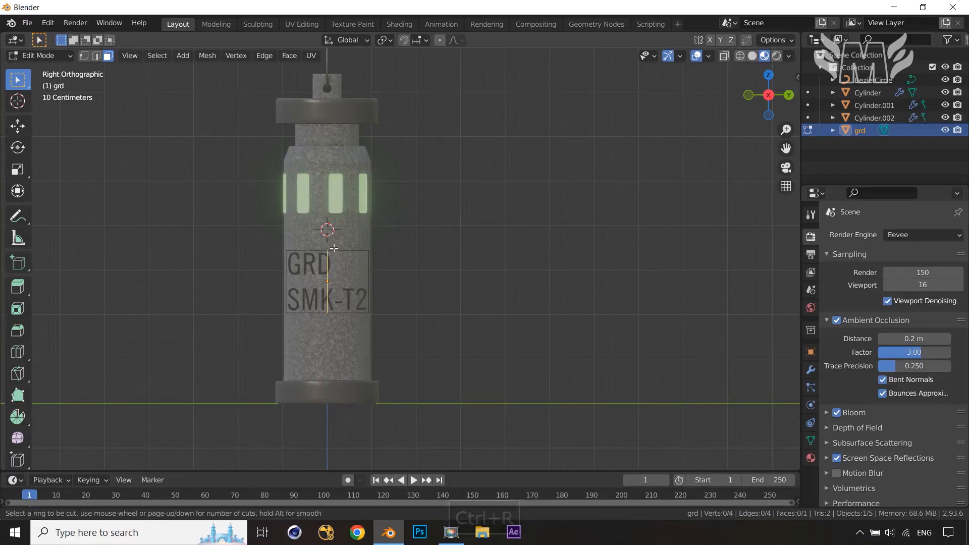
scroll(333, 249, "up", 7)
scroll(333, 248, "up", 3)
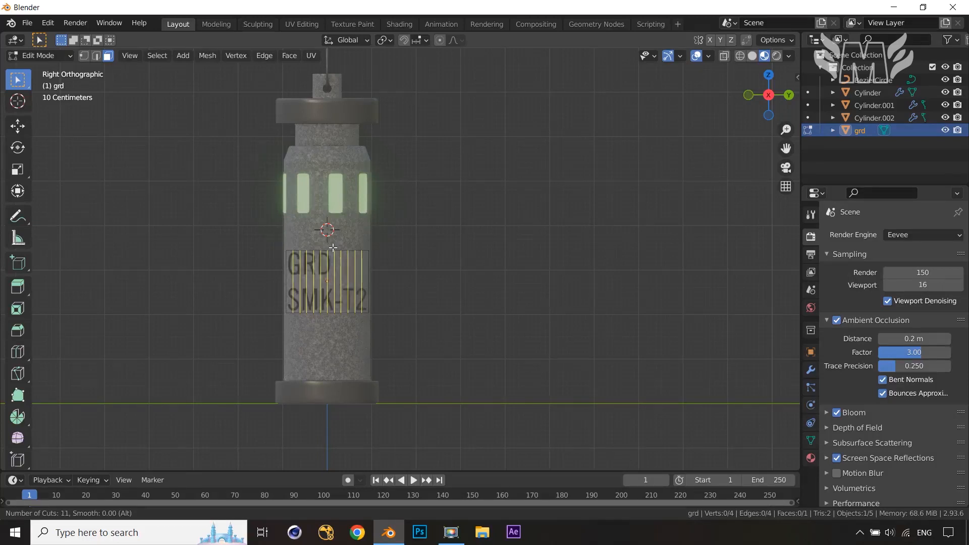
left_click(333, 248)
right_click(409, 248)
middle_click_drag(556, 290, 532, 301)
left_click(534, 304)
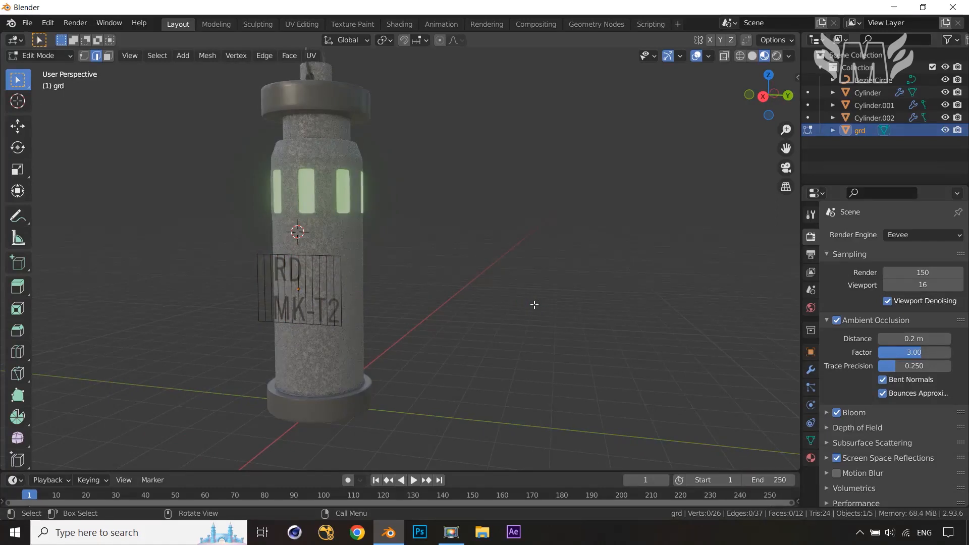
key("Tab")
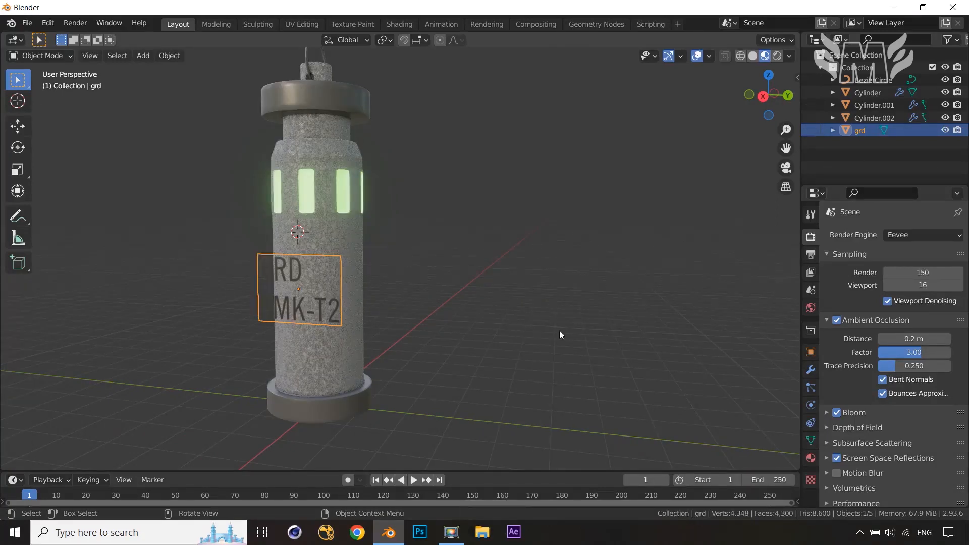
Add a Shrinkwrap modifier to the grd plane with the Cylinder as its target
middle_click_drag(570, 338, 543, 340)
middle_click_drag(411, 327, 411, 327)
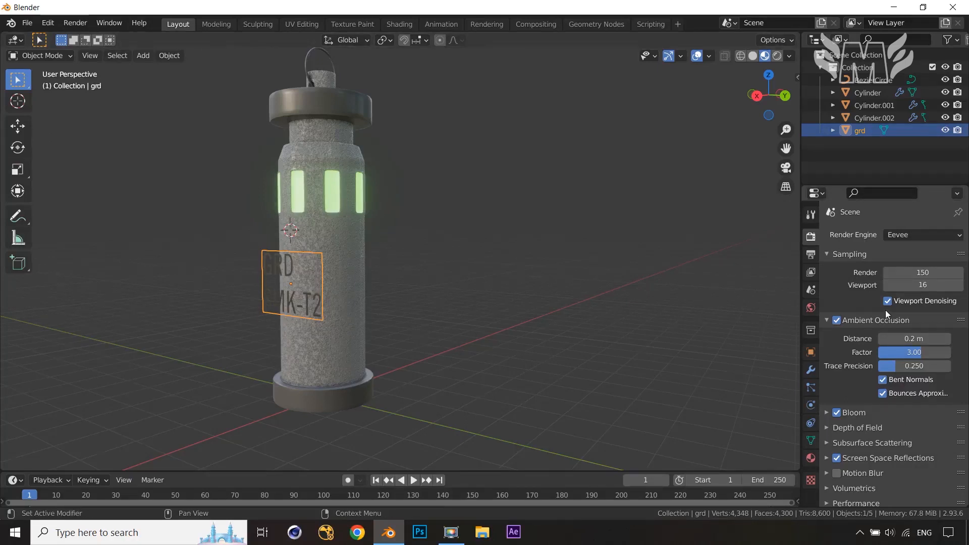
left_click(811, 370)
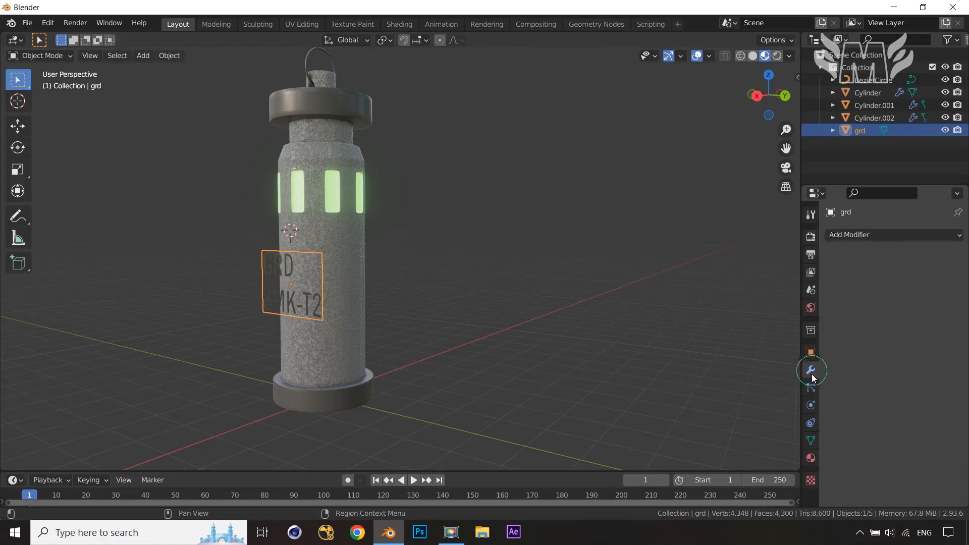
left_click(914, 237)
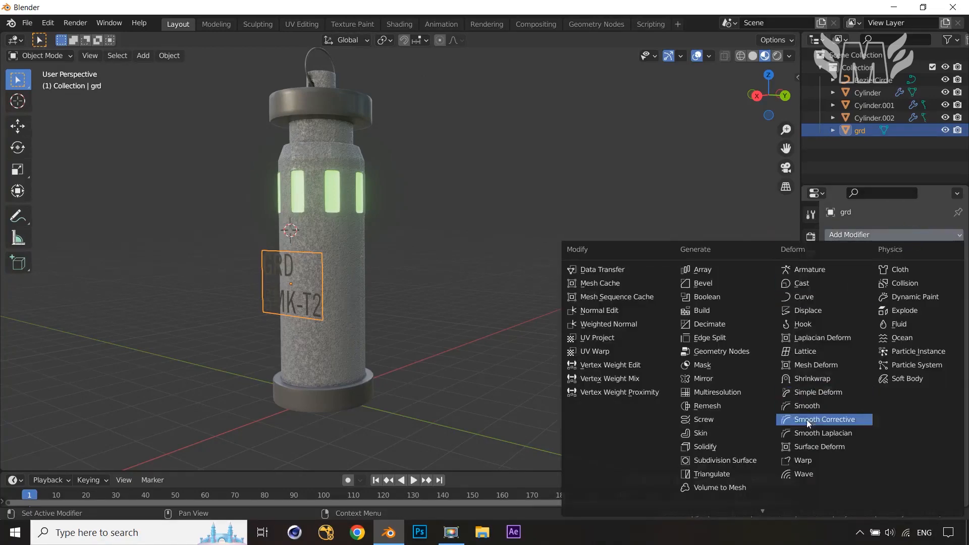
left_click(816, 380)
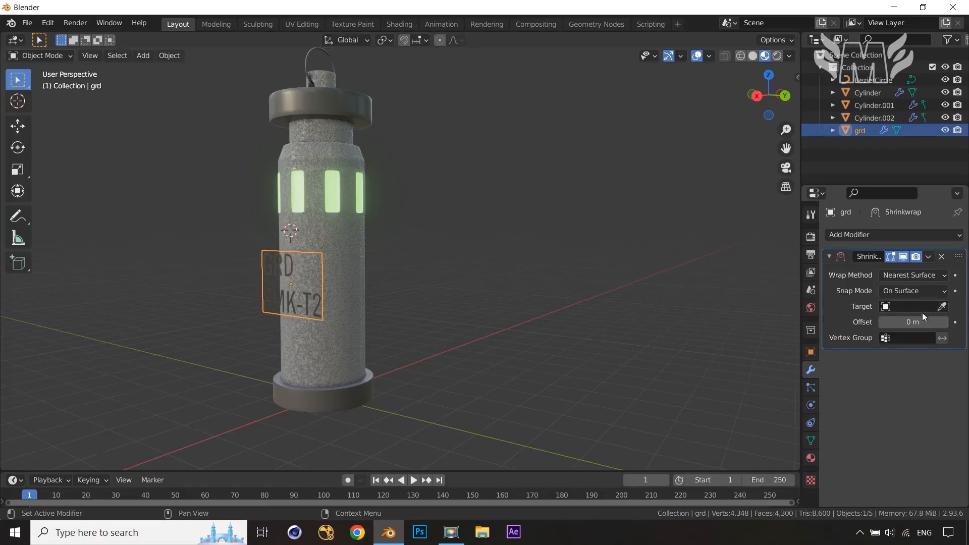
left_click(942, 306)
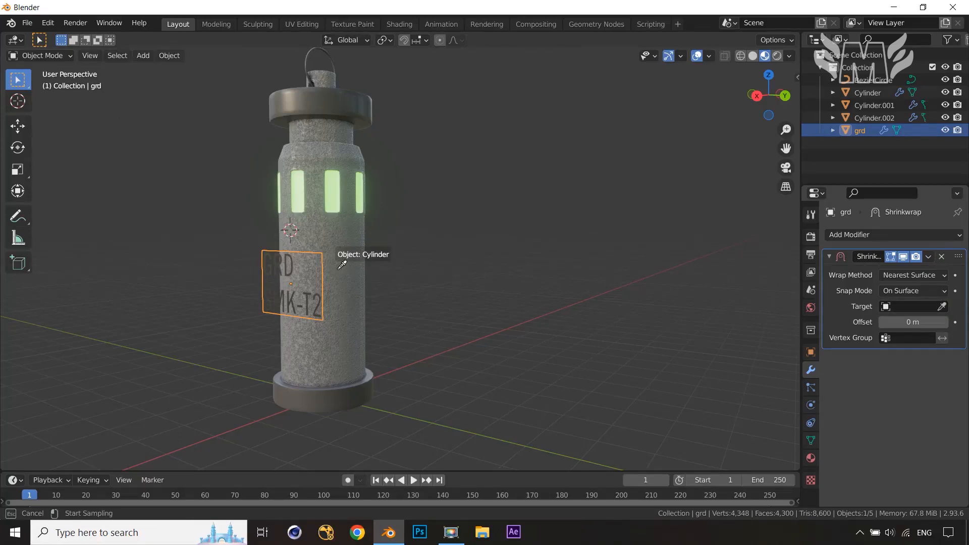
left_click(338, 272)
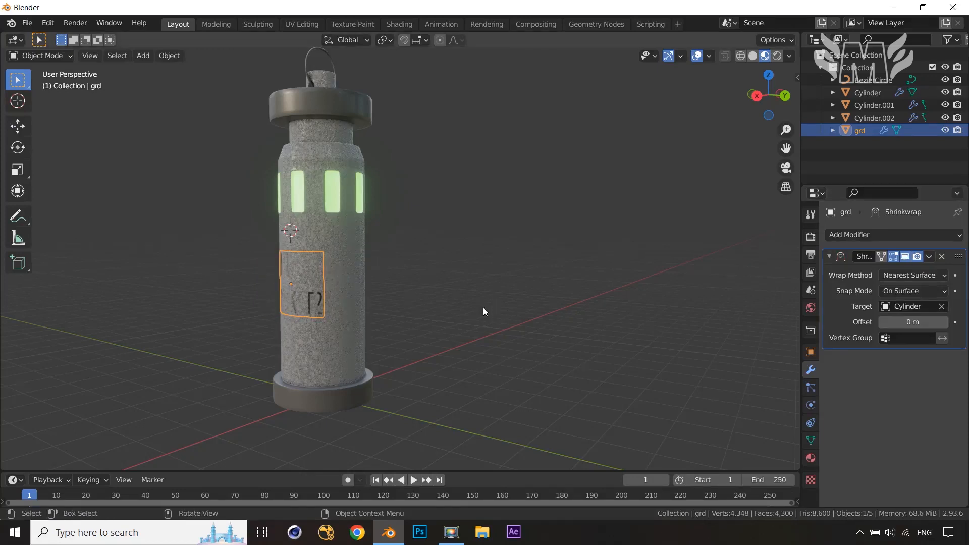
Set the Shrinkwrap offset to 0.003 m so the label sits just above the surface
middle_click_drag(442, 341, 629, 354)
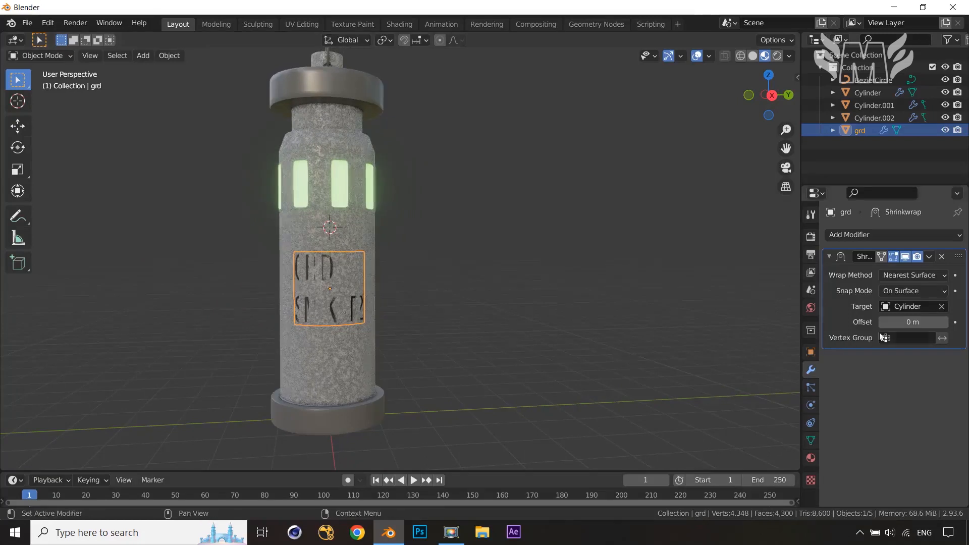
left_click_drag(905, 323, 954, 323, "shift")
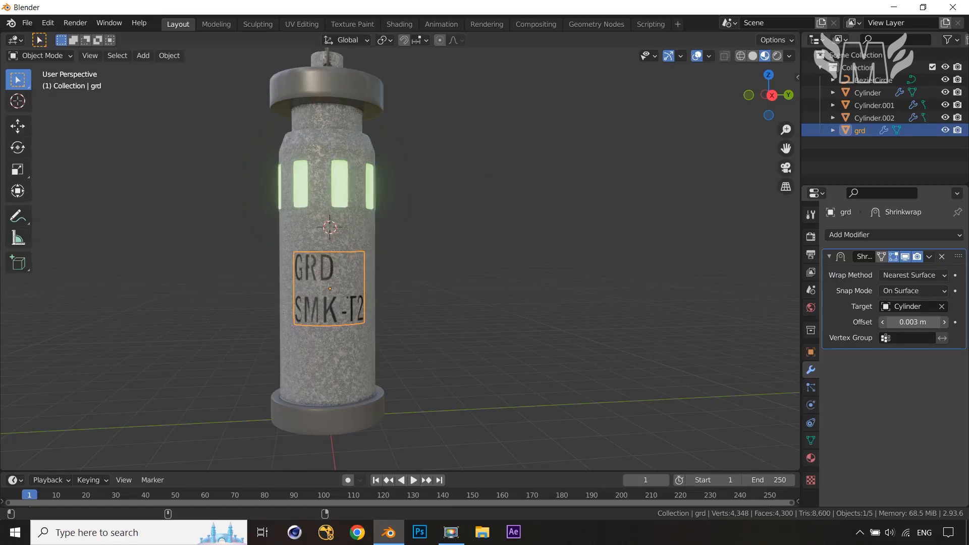
left_click(574, 315)
middle_click_drag(570, 351, 614, 357)
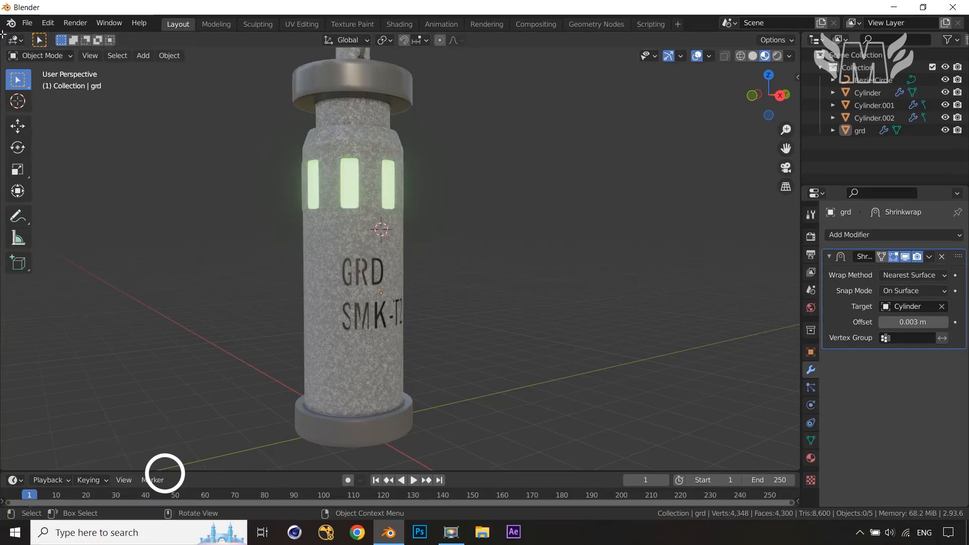
Split the viewport and open the grd material in a Shader Editor on the left
left_click_drag(2, 34, 381, 39)
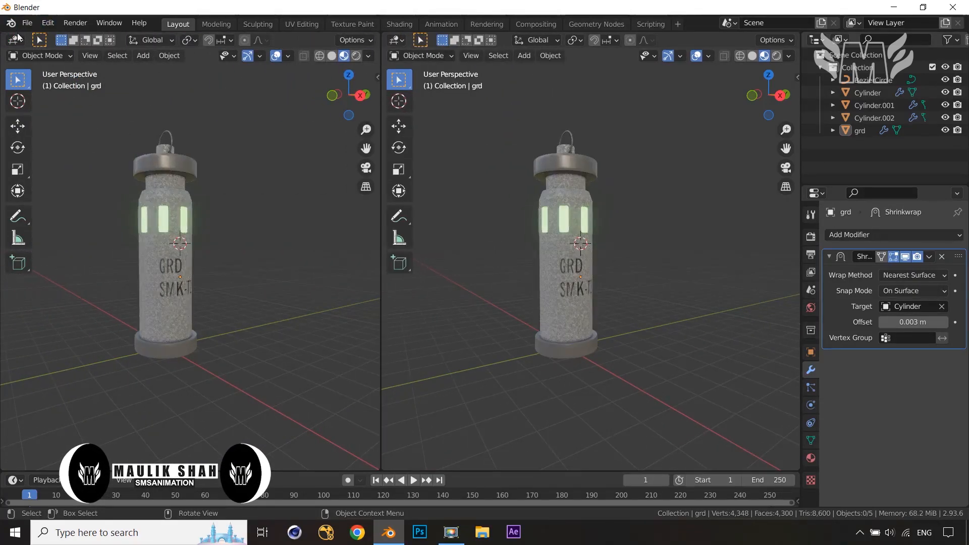
left_click(15, 43)
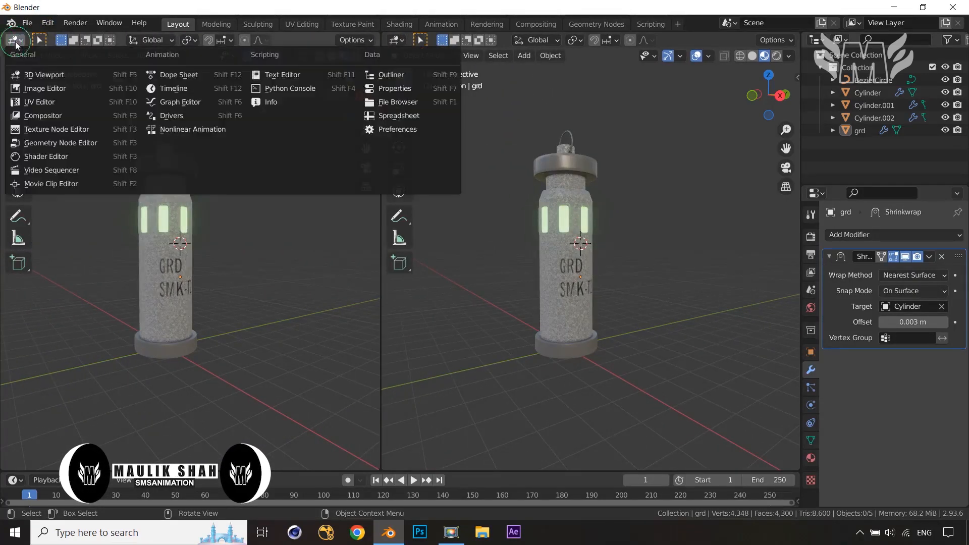
left_click(45, 157)
middle_click_drag(168, 341, 199, 261)
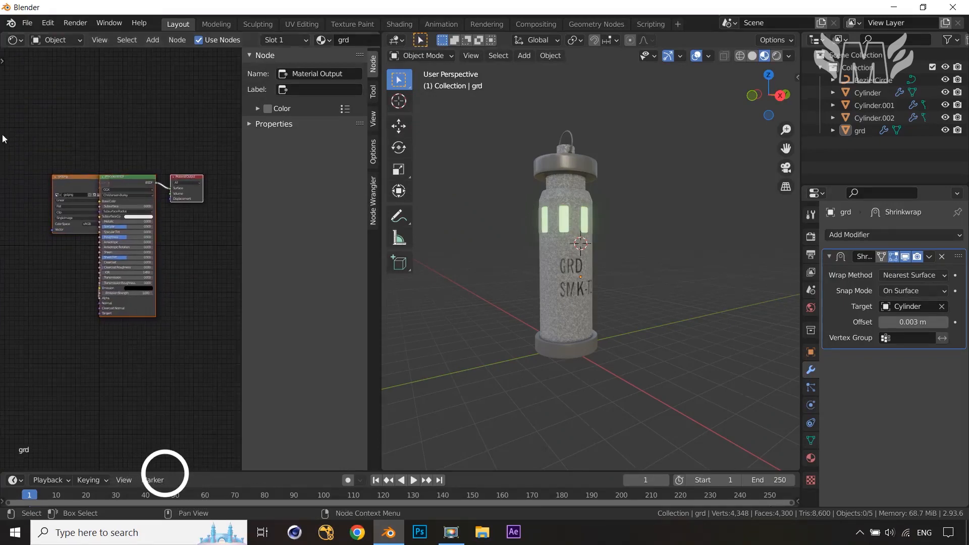
left_click_drag(58, 175, 29, 147)
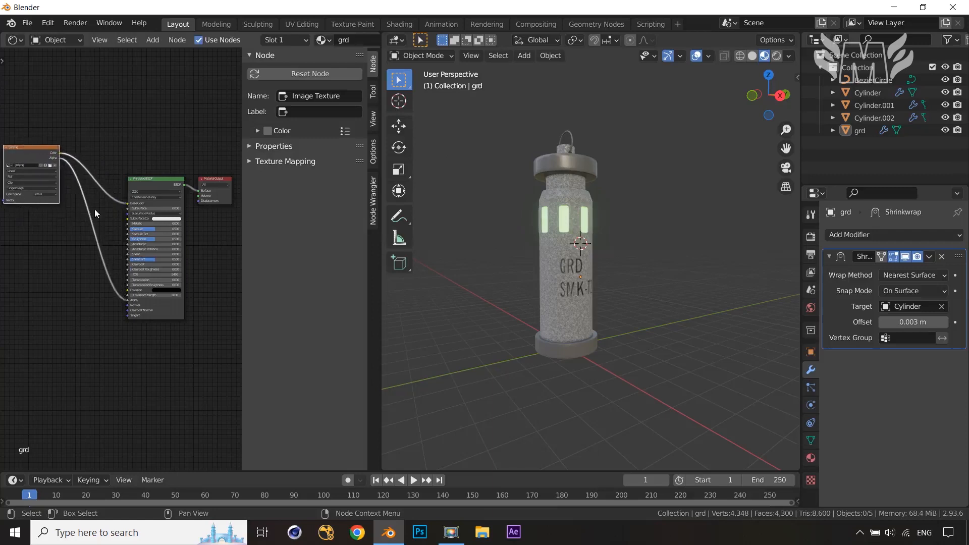
Add a Bump node to the grd material's node tree
scroll(101, 273, "up", 3)
middle_click_drag(96, 359, 147, 337)
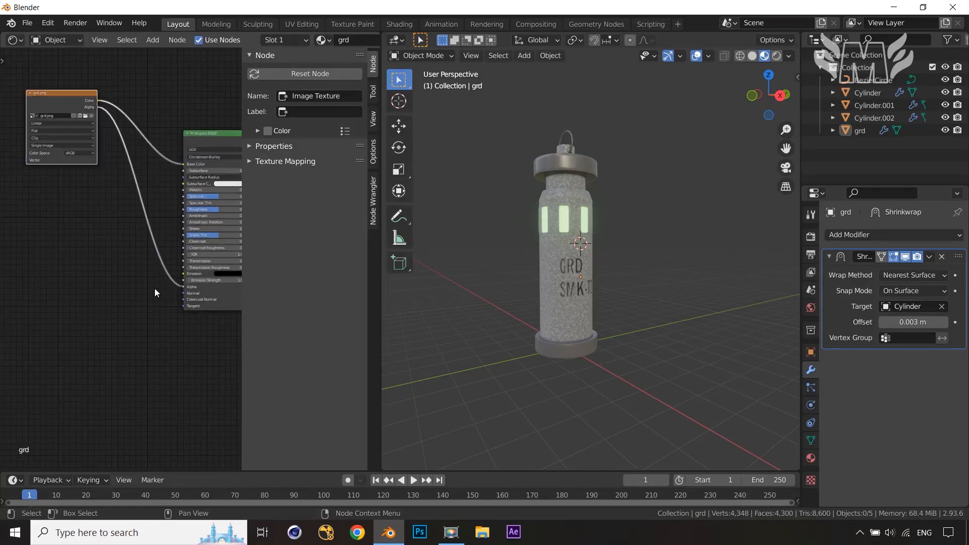
key("shift+a")
left_click(95, 307)
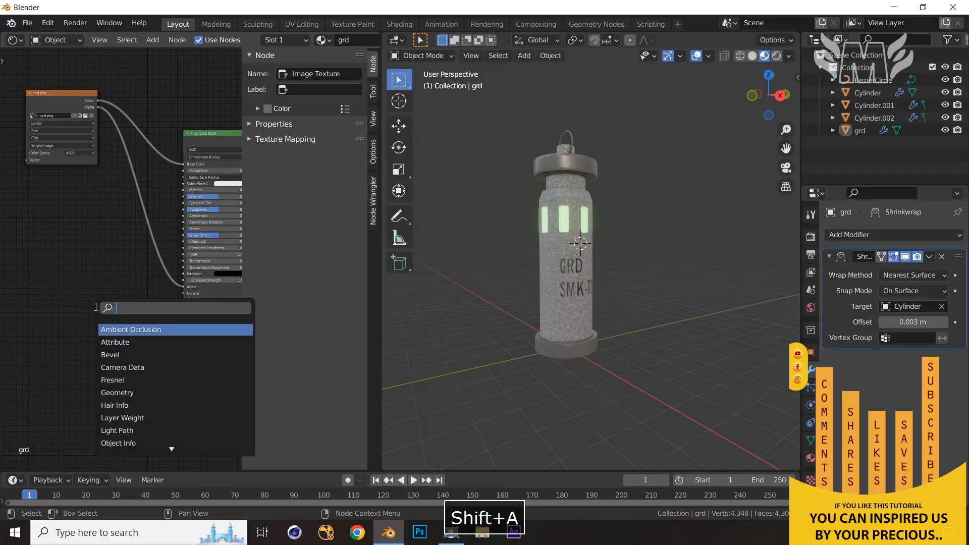
type("bump")
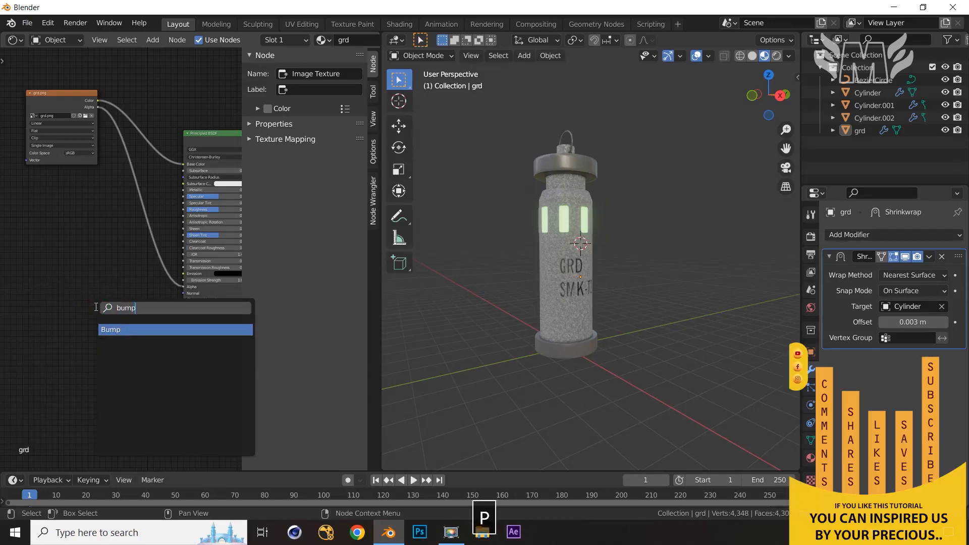
key("Return")
left_click(114, 295)
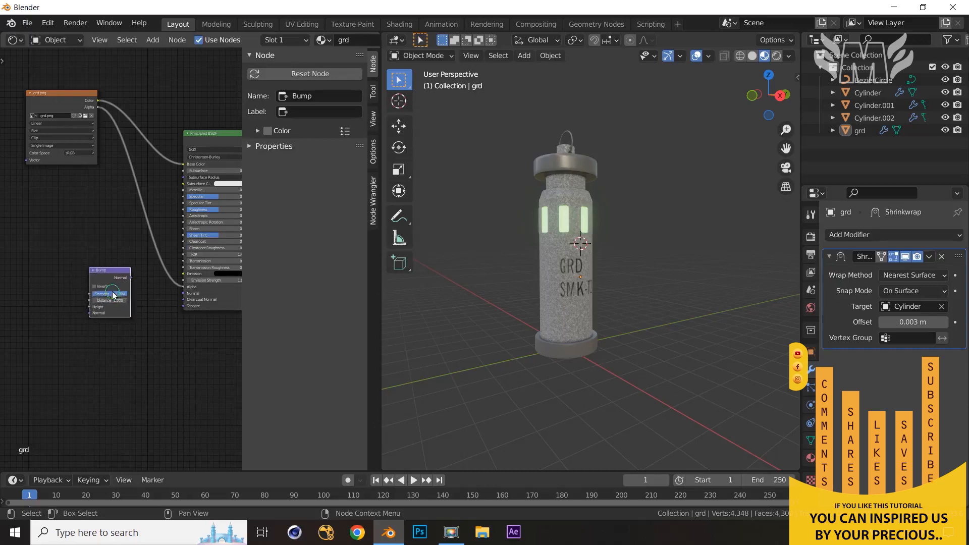
Add a ColorRamp node to the grd material
key("shift+a")
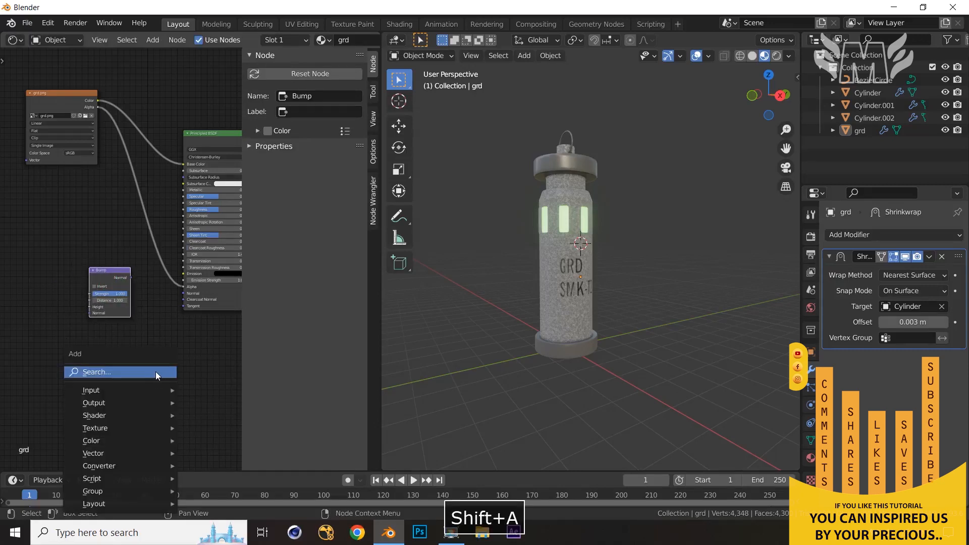
left_click(155, 372)
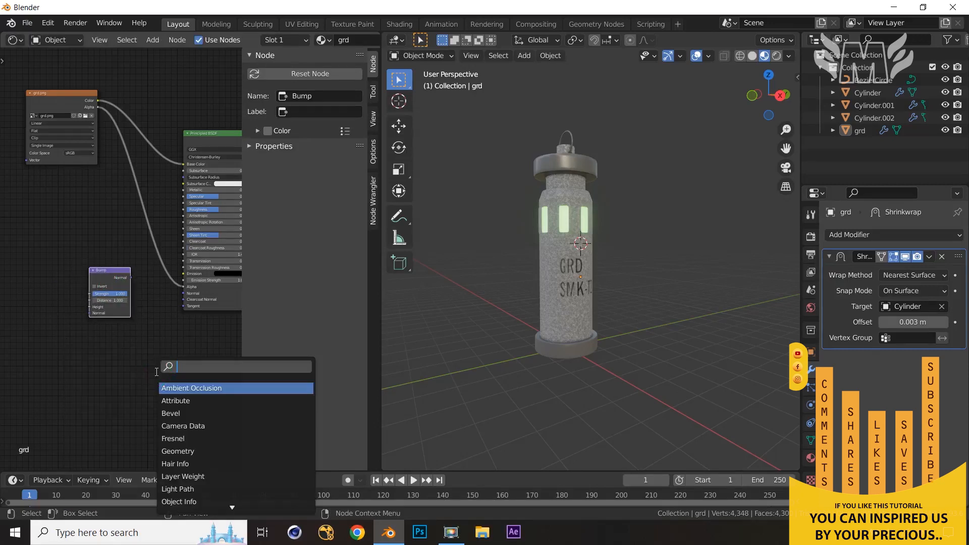
type("n")
key("BackSpace")
type("r")
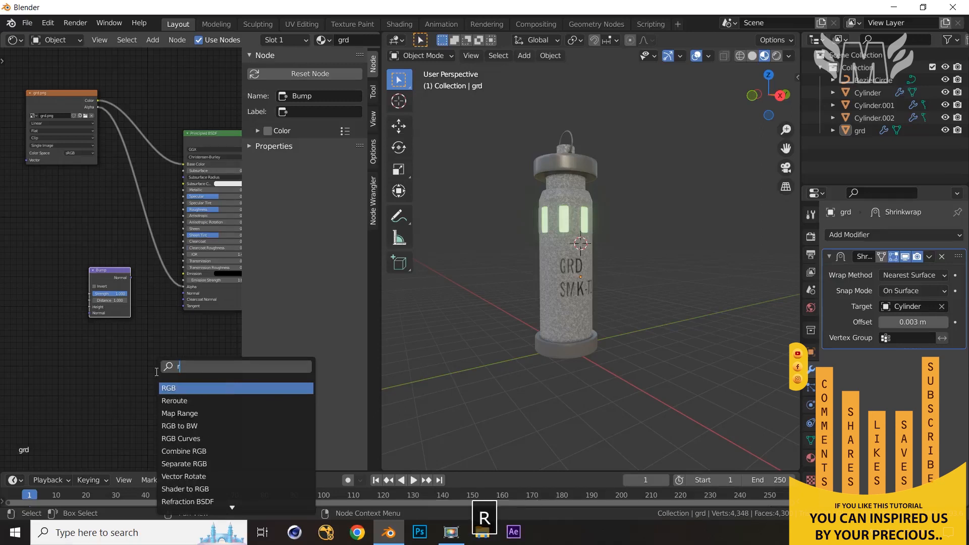
type("amp")
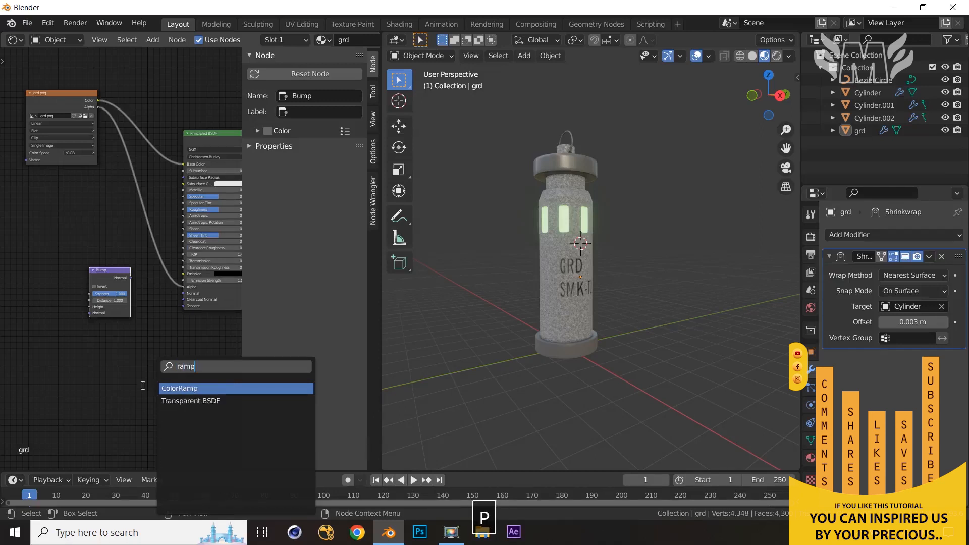
key("Return")
Wire the image texture's Color into the ColorRamp, the ColorRamp into the Bump Height, and the Bump Normal into the shader's Normal
left_click(30, 203)
middle_click_drag(39, 160, 100, 178)
left_click_drag(121, 108, 81, 278)
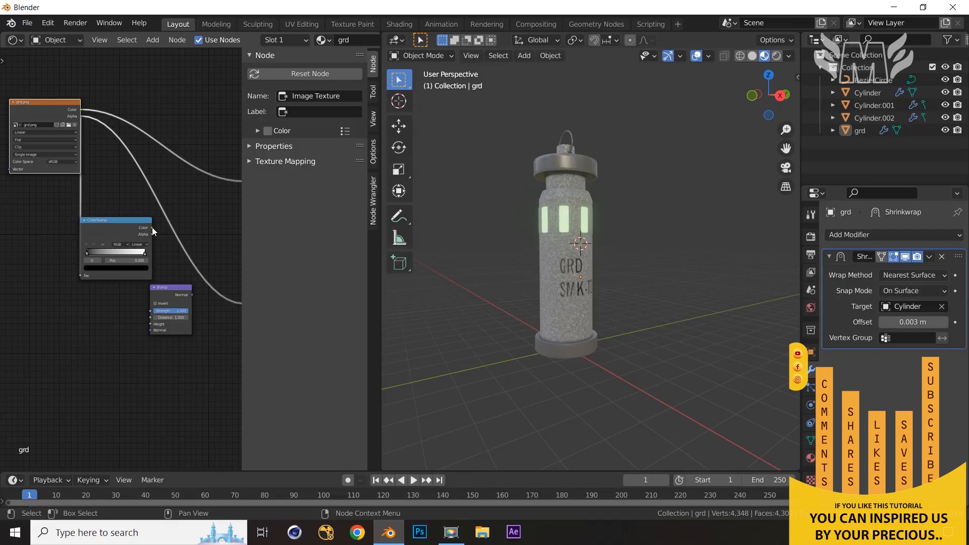
left_click_drag(152, 227, 151, 326)
middle_click_drag(198, 294, 83, 295)
left_click_drag(77, 296, 130, 312)
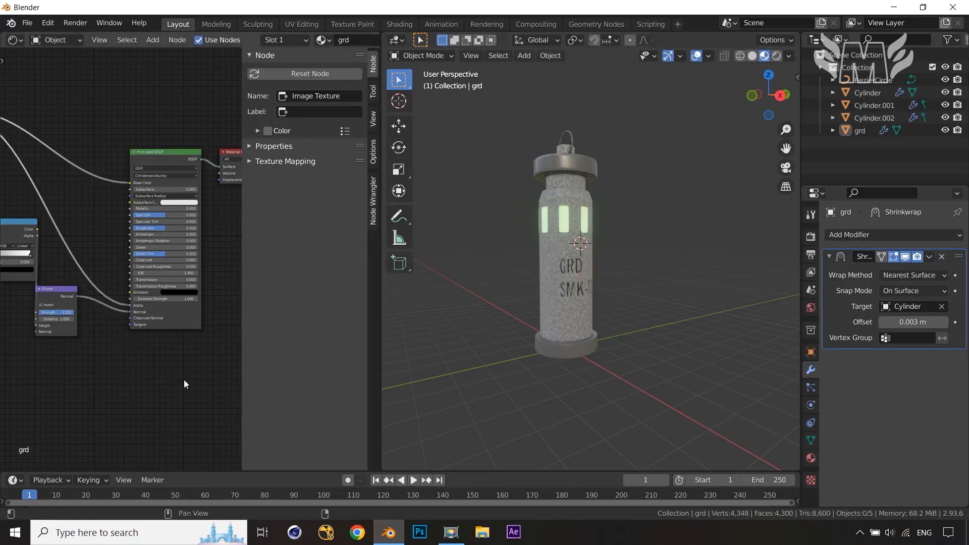
middle_click_drag(95, 381, 184, 391)
Zoom in on the ColorRamp node and adjust its black stop at the left end
scroll(57, 292, "up", 3)
middle_click_drag(38, 235, 109, 267)
scroll(124, 347, "up", 3)
scroll(111, 333, "up", 2)
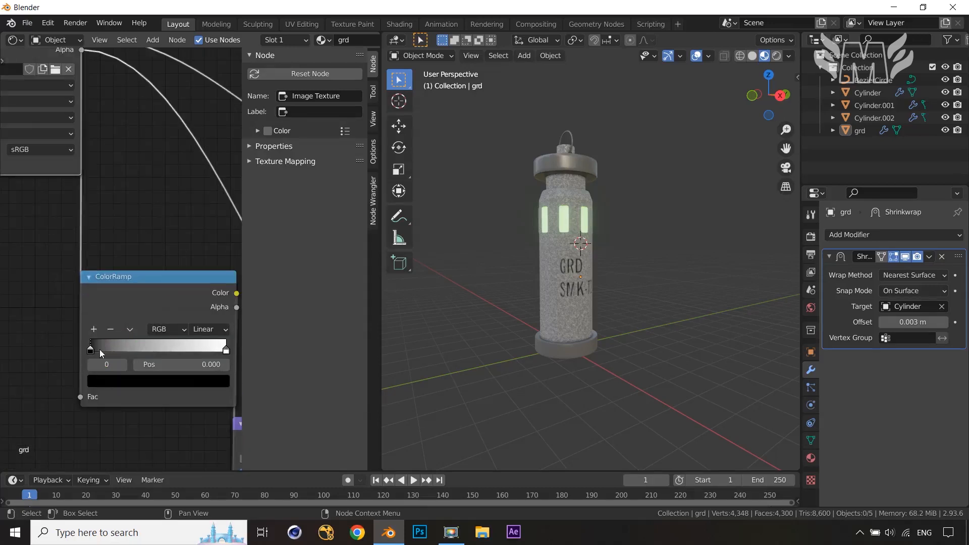
mouse_move(92, 352)
left_mouse_down()
mouse_move(114, 351)
mouse_move(80, 355)
left_mouse_up()
middle_click_drag(159, 353, 2, 263)
scroll(157, 407, "up", 3)
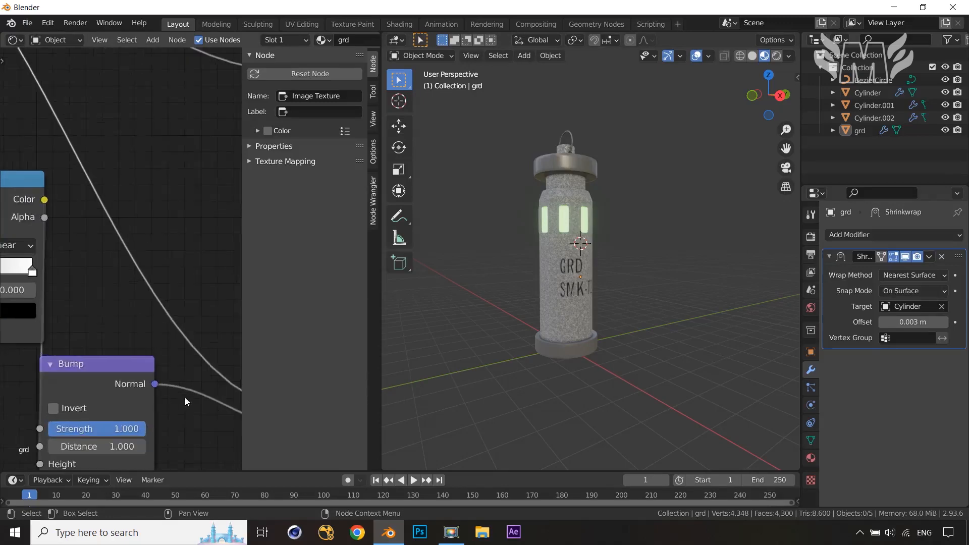
Enable Invert on the Bump node
middle_click_drag(661, 308, 631, 292)
scroll(612, 300, "up", 5)
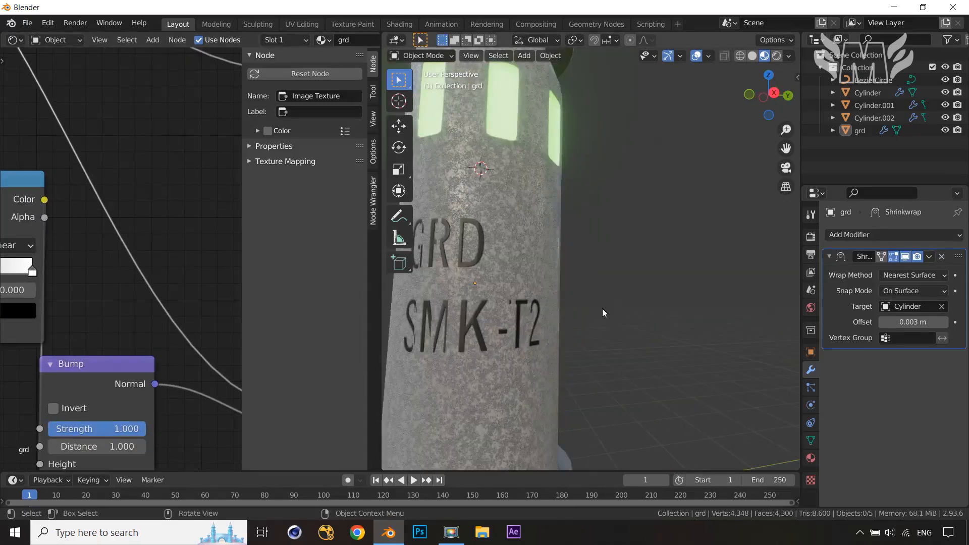
scroll(511, 309, "up", 2)
middle_click_drag(160, 428, 161, 331)
mouse_move(125, 334)
left_mouse_down()
mouse_move(104, 333)
mouse_move(126, 333)
left_mouse_up()
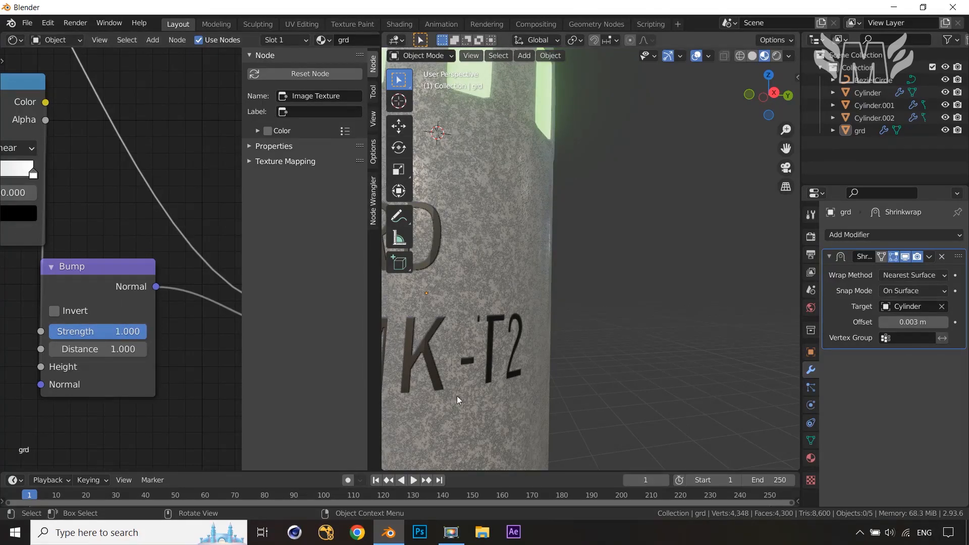
left_click(53, 311)
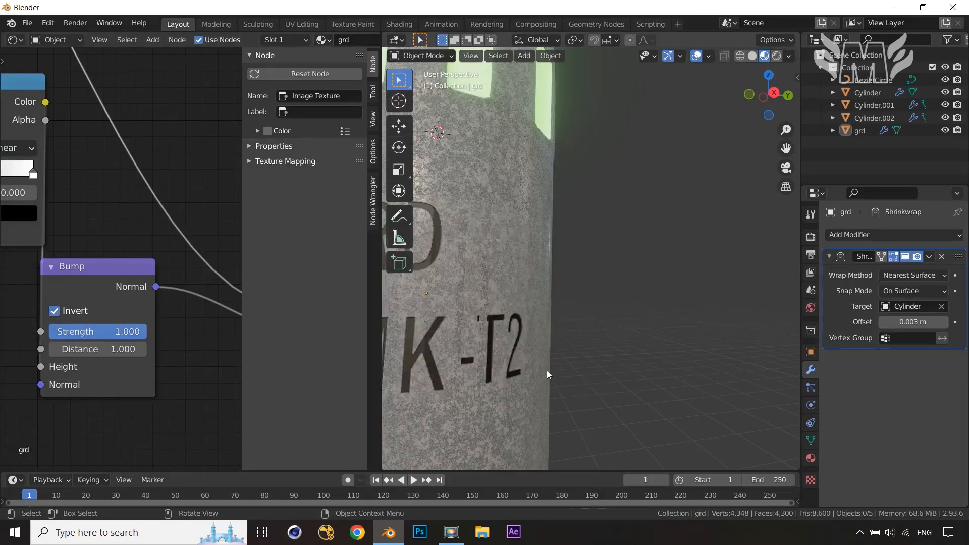
Move the ColorRamp's black stop to about 0.290 and its white stop to about 0.659
scroll(522, 316, "down", 2)
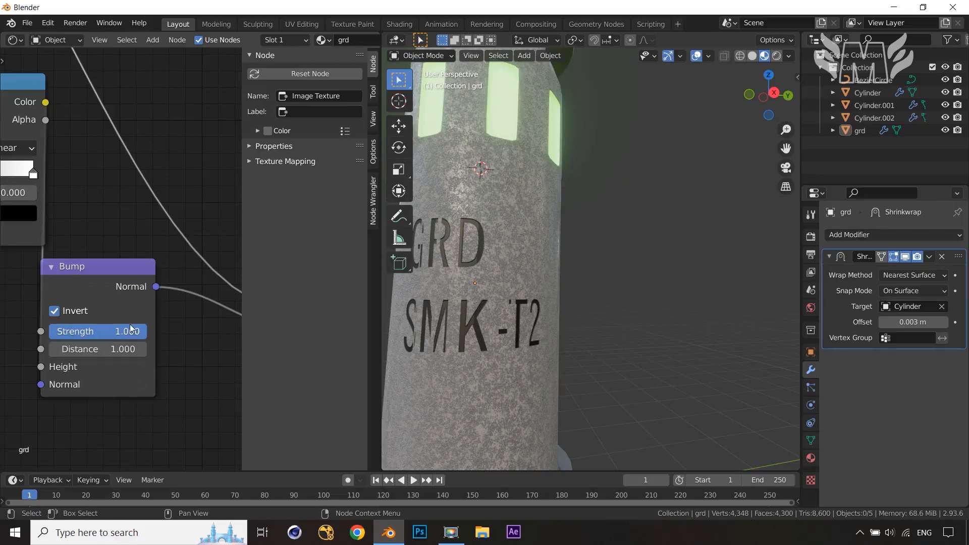
left_click_drag(130, 324, 61, 331)
middle_click_drag(79, 311, 130, 325)
middle_click_drag(82, 257, 170, 322)
scroll(96, 278, "up", 3)
middle_click_drag(89, 277, 177, 302)
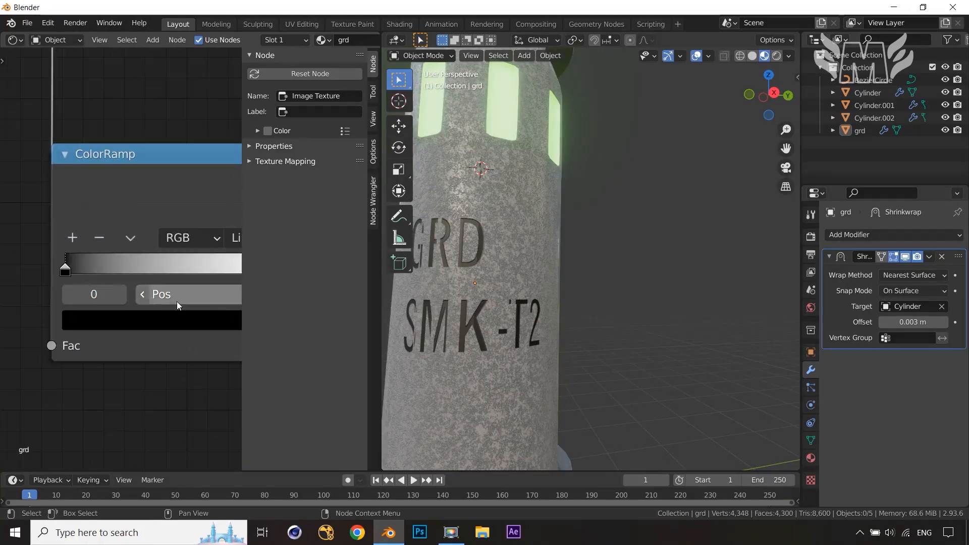
left_click_drag(114, 273, 130, 278)
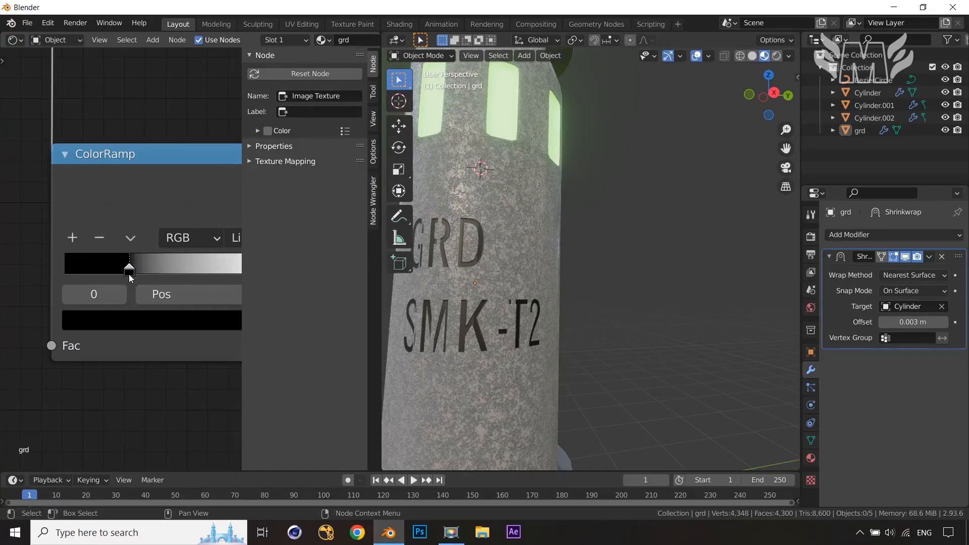
middle_click_drag(145, 268, 45, 267)
left_click_drag(182, 270, 108, 272)
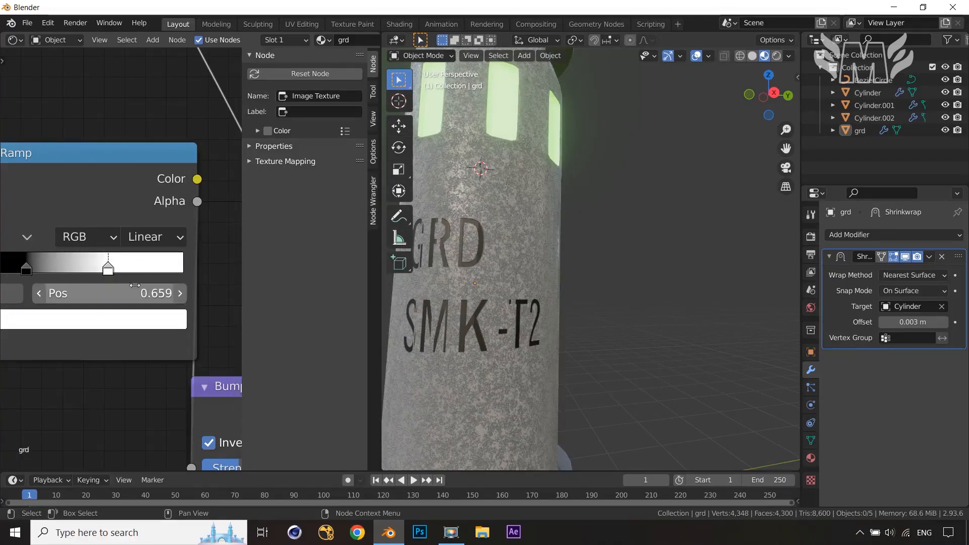
Set the ColorRamp black stop's colour value to 0.067
left_click(24, 270)
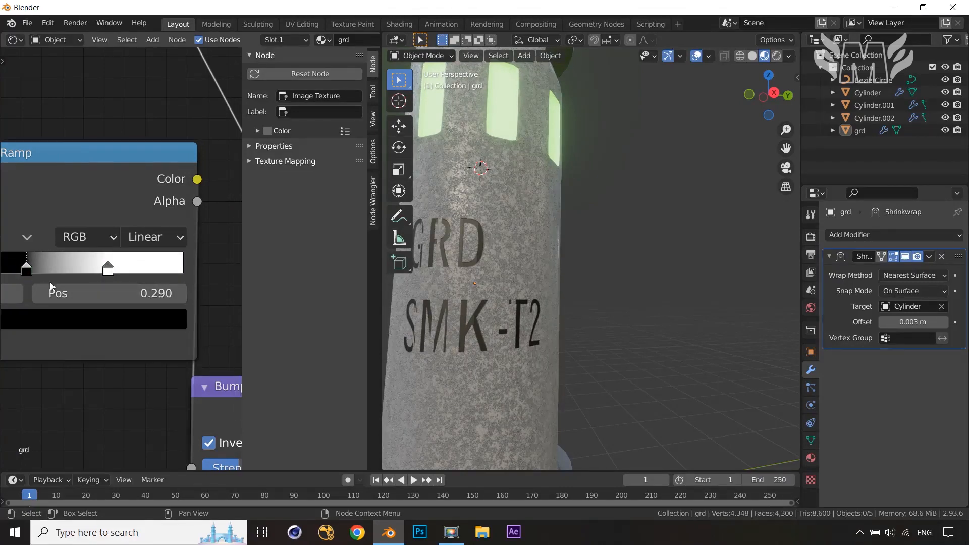
left_click(102, 319)
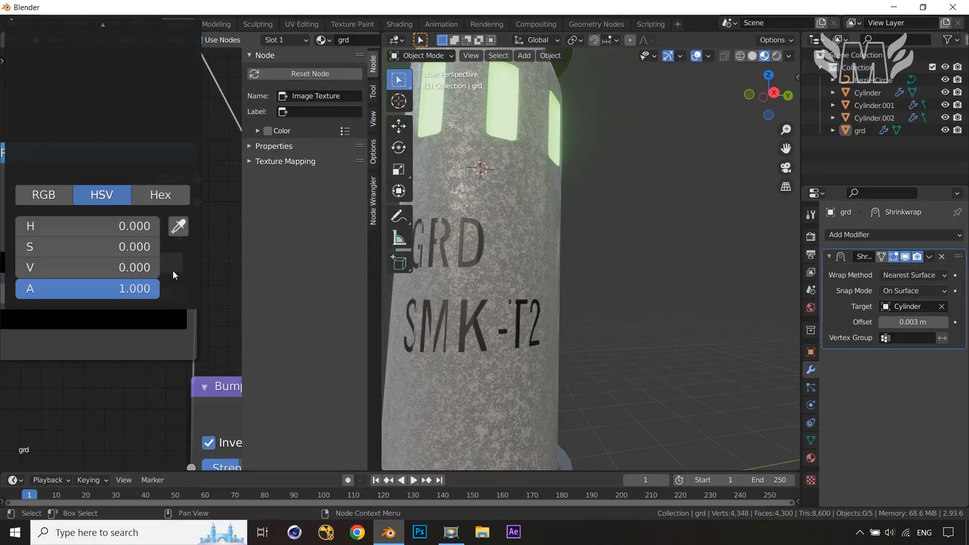
left_click(107, 366)
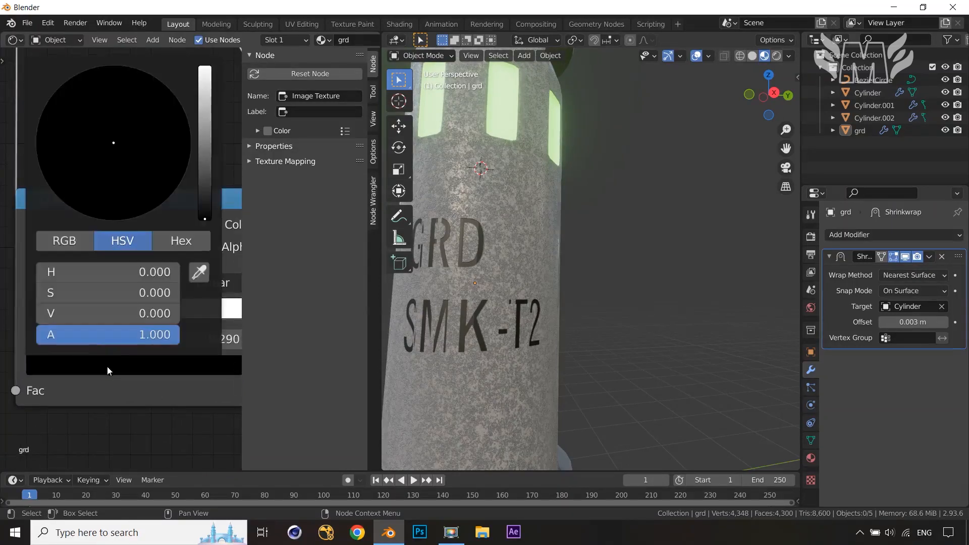
left_click(204, 175)
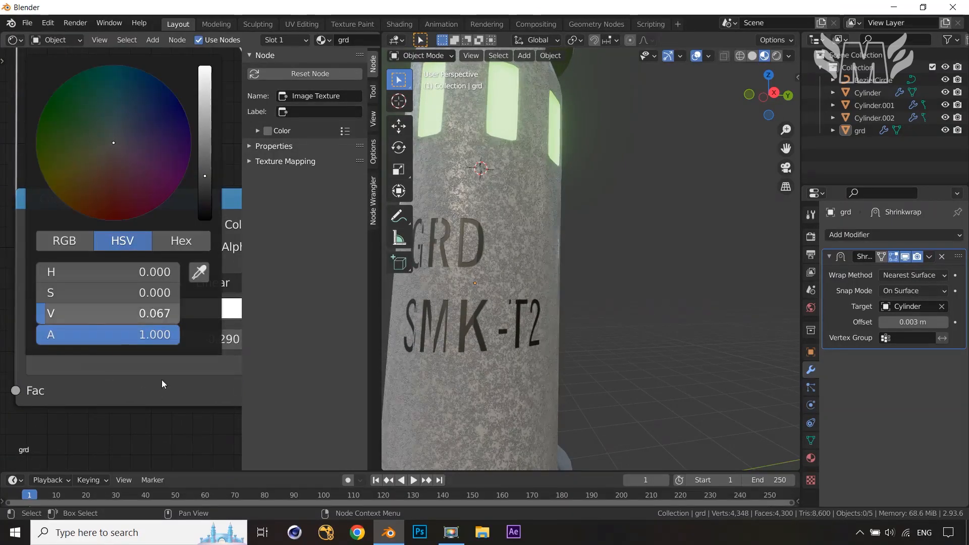
middle_click_drag(161, 380, 128, 340)
Darken the ColorRamp's white stop colour to a grey
left_click(111, 291)
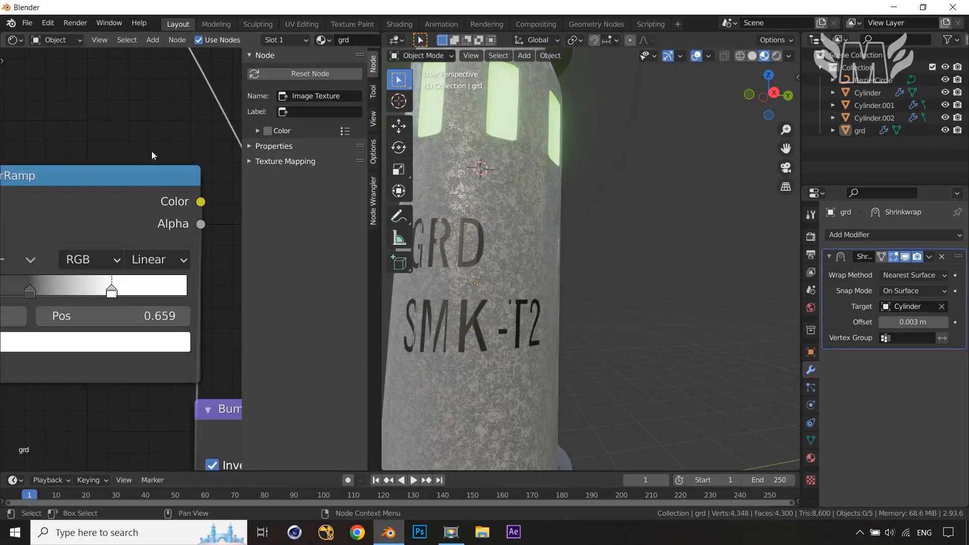
left_click(141, 345)
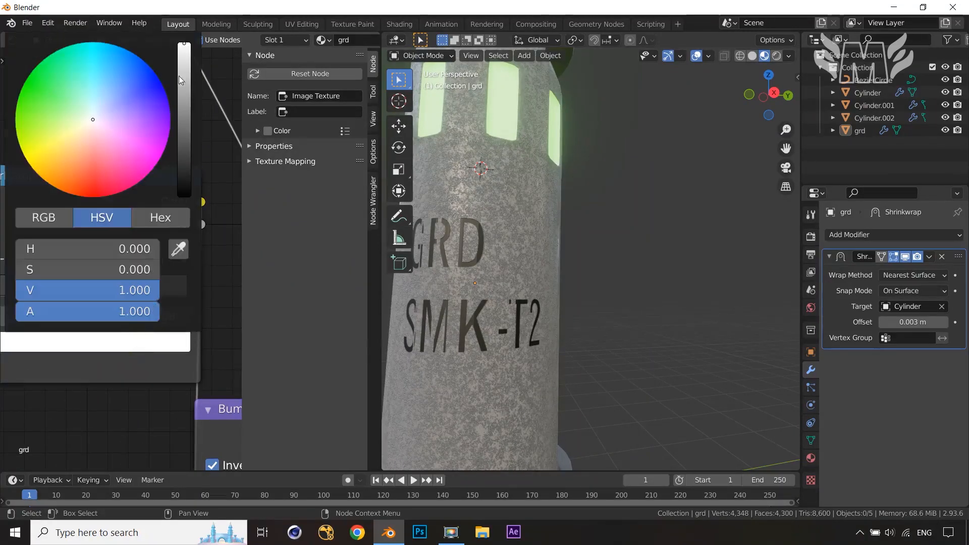
left_click(186, 86)
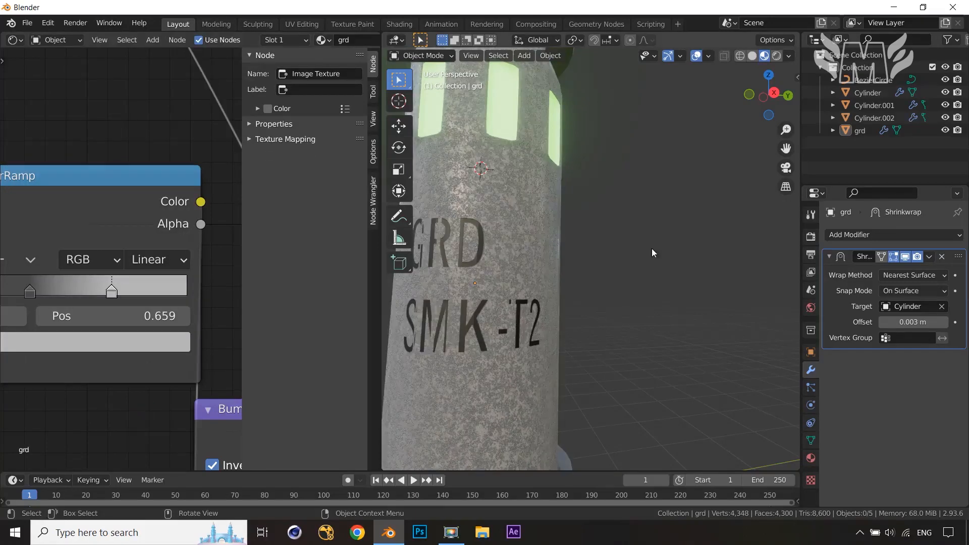
Orbit and zoom the viewport to review the embossed label on the column
scroll(652, 248, "down", 3)
scroll(643, 325, "down", 3)
middle_click_drag(641, 343, 588, 346)
scroll(152, 376, "down", 7)
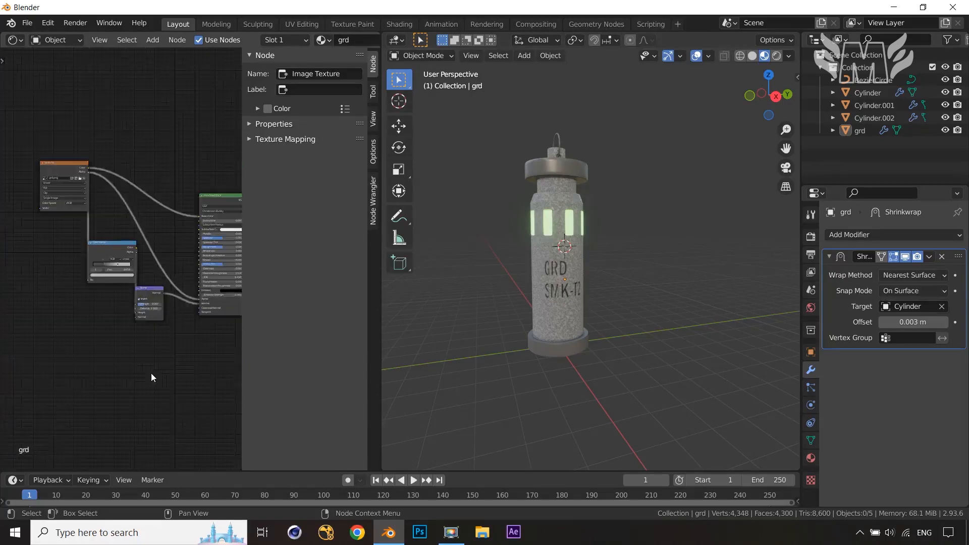
scroll(152, 374, "down", 3)
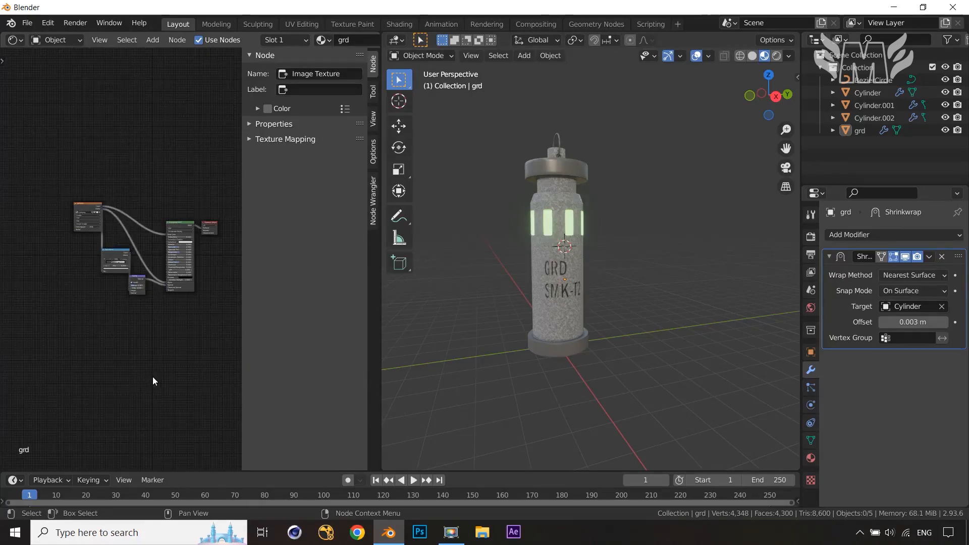
middle_click_drag(153, 377, 113, 380)
scroll(609, 338, "up", 3)
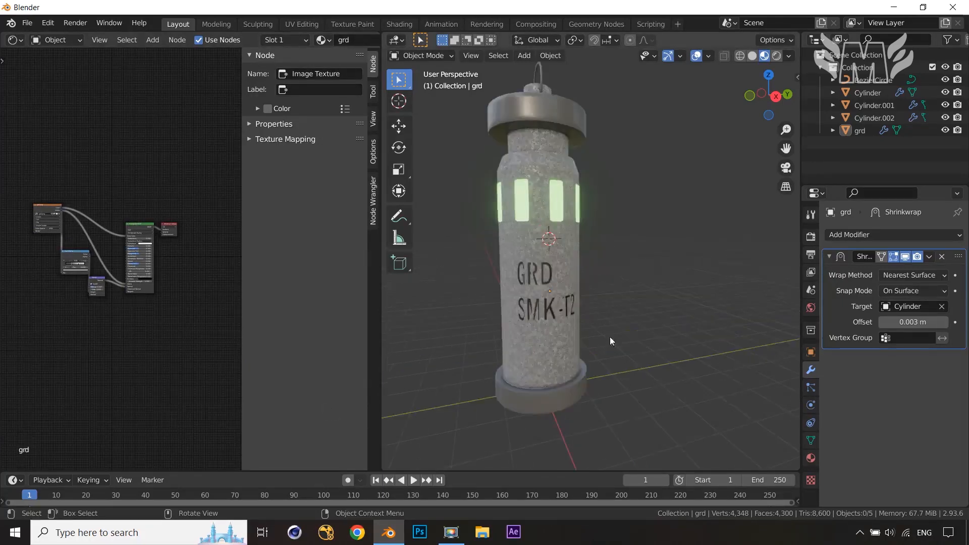
mouse_move(610, 338)
middle_mouse_down()
mouse_move(590, 344)
mouse_move(663, 327)
mouse_move(621, 331)
middle_mouse_up()
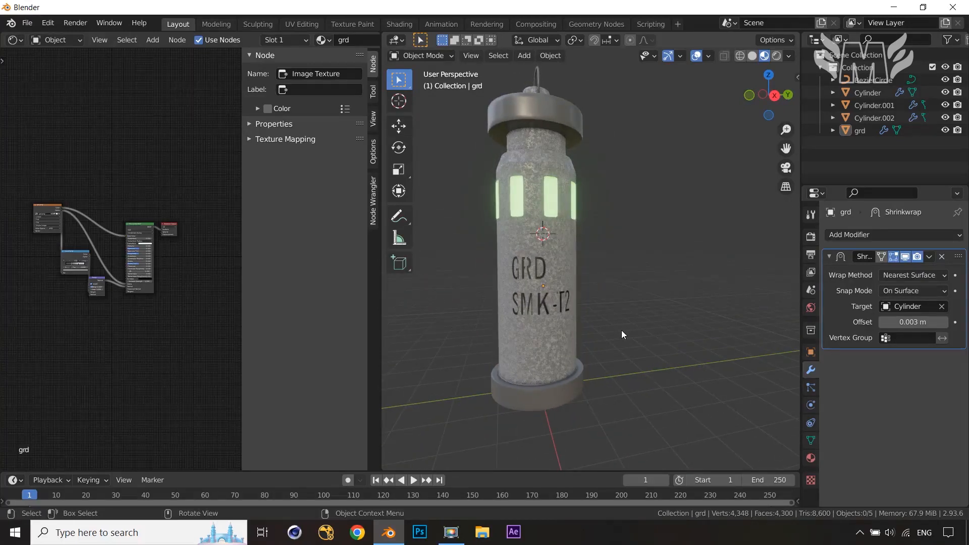
middle_click_drag(681, 302, 655, 340)
scroll(713, 333, "down", 4)
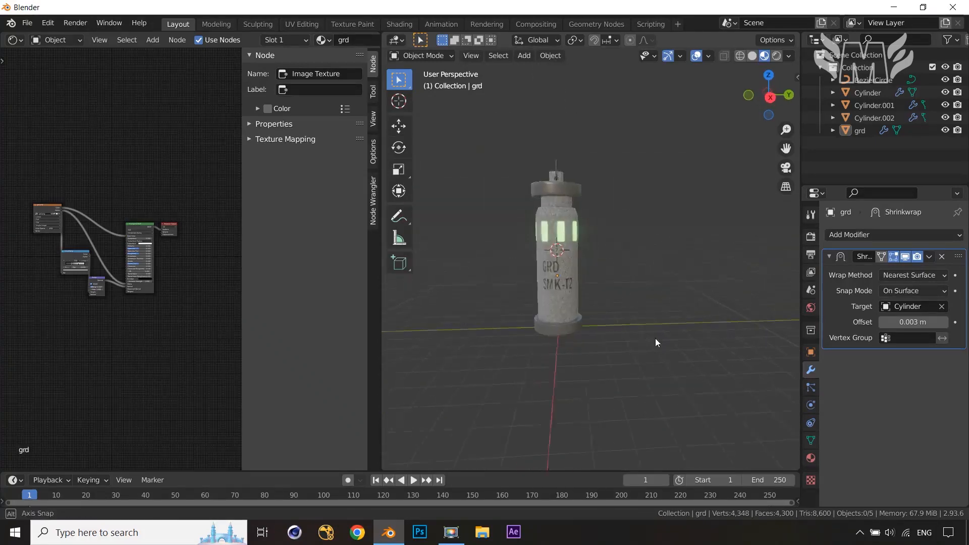
Join the Shader Editor area back into the 3D viewport and switch to right orthographic view
right_click(380, 372)
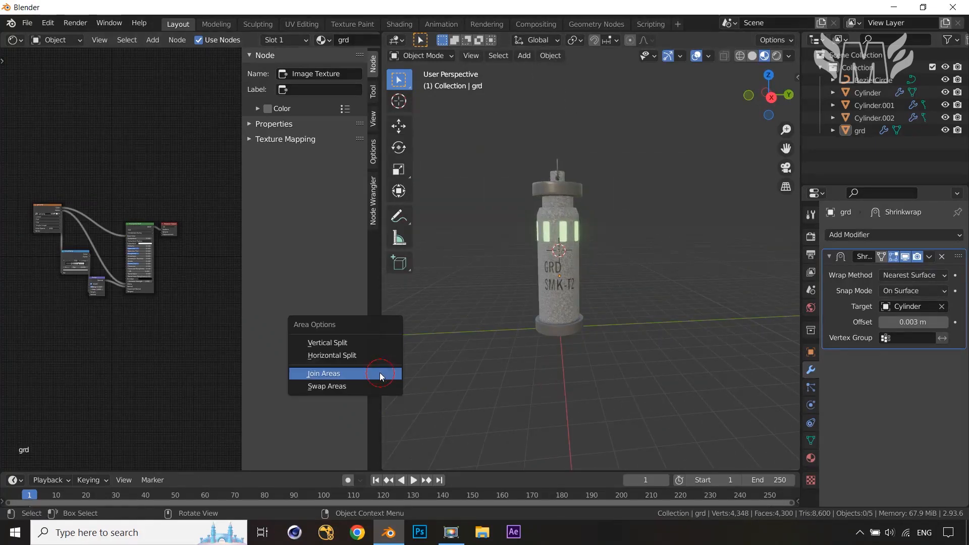
left_click(346, 379)
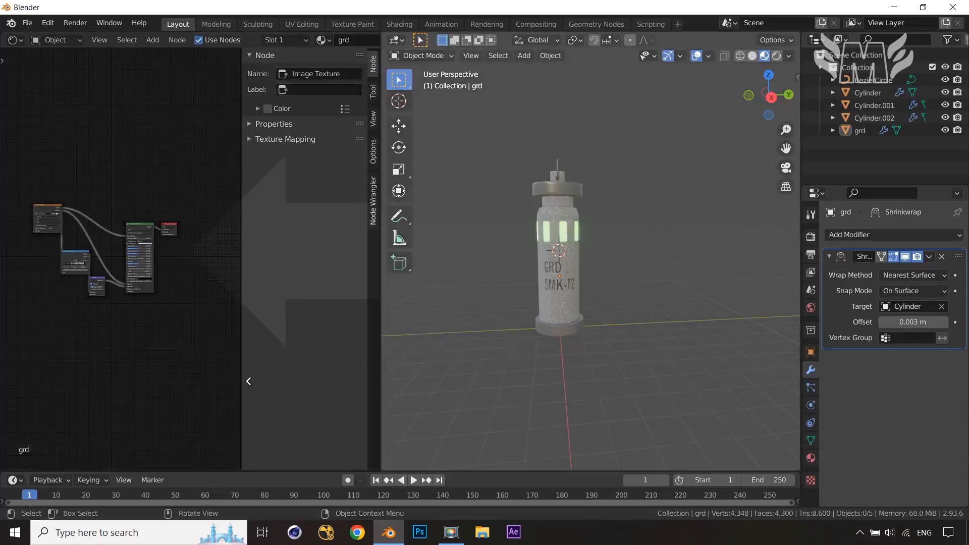
left_click(250, 382)
middle_click_drag(542, 358, 616, 371, "shift")
scroll(616, 371, "down", 3)
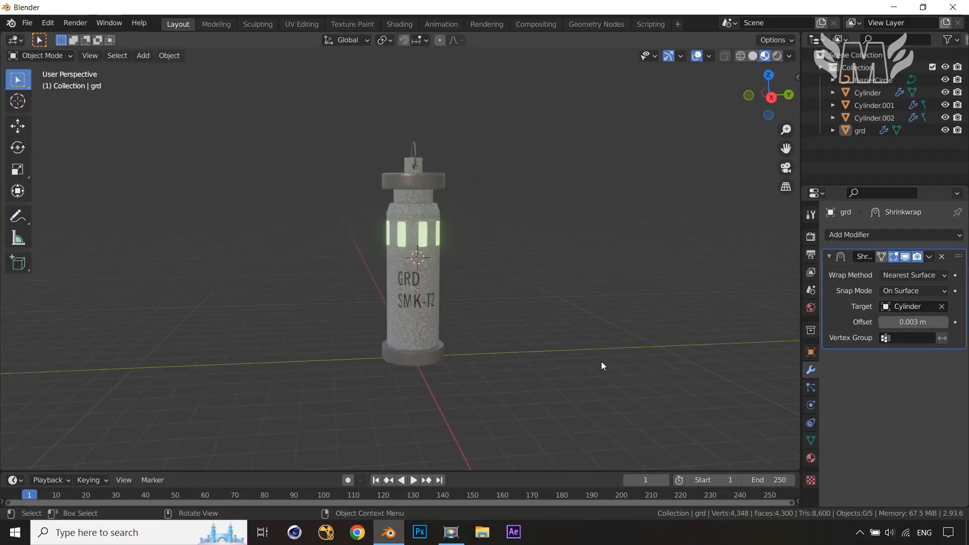
key("KP_3")
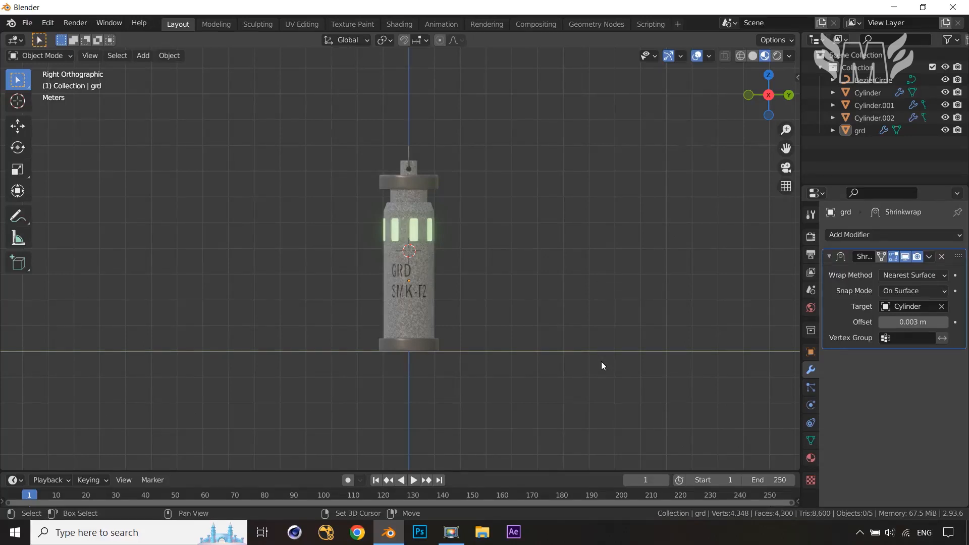
Add a camera and align it to the current view
key("shift+a")
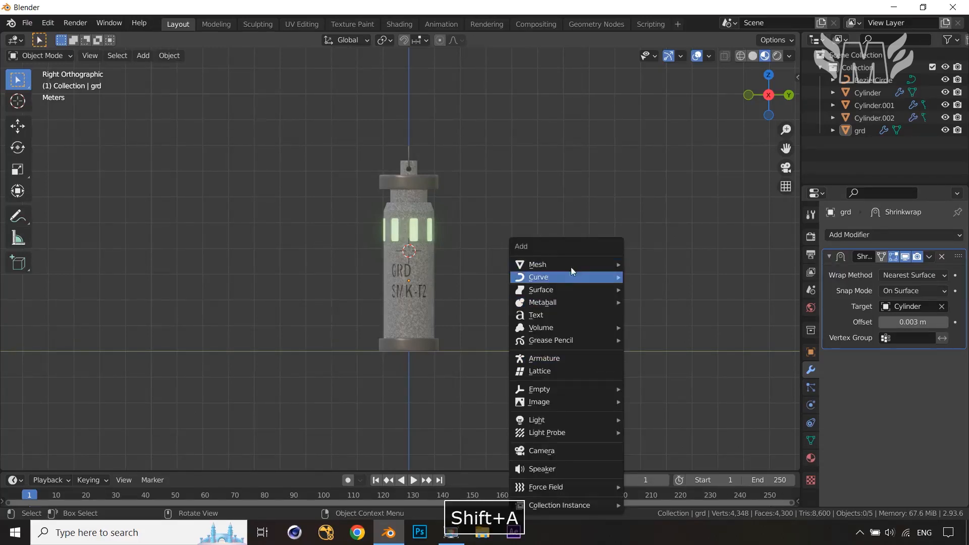
mouse_move(570, 264)
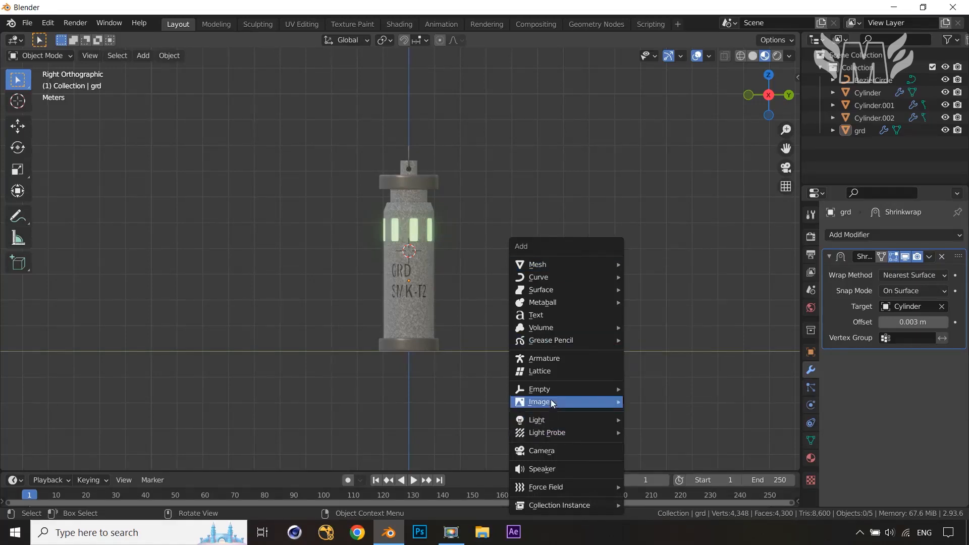
left_click(560, 451)
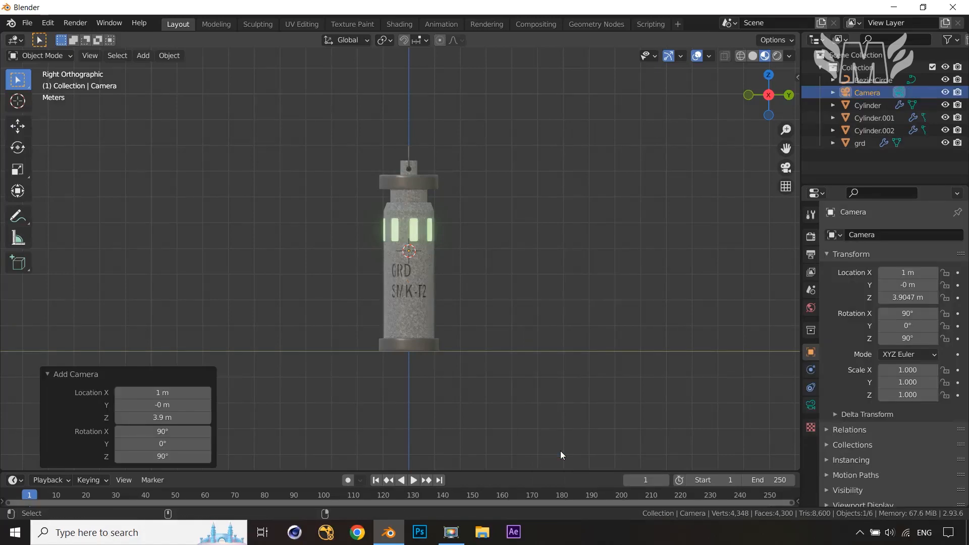
key("ctrl+alt+0")
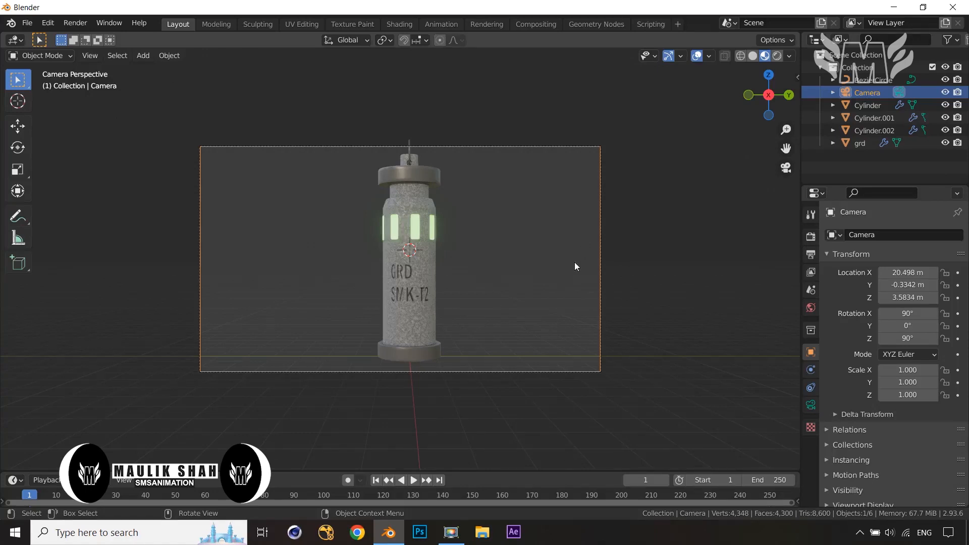
Dolly the camera back along its local Z axis and shift it so the whole column is framed
key("g")
key("z")
key("z")
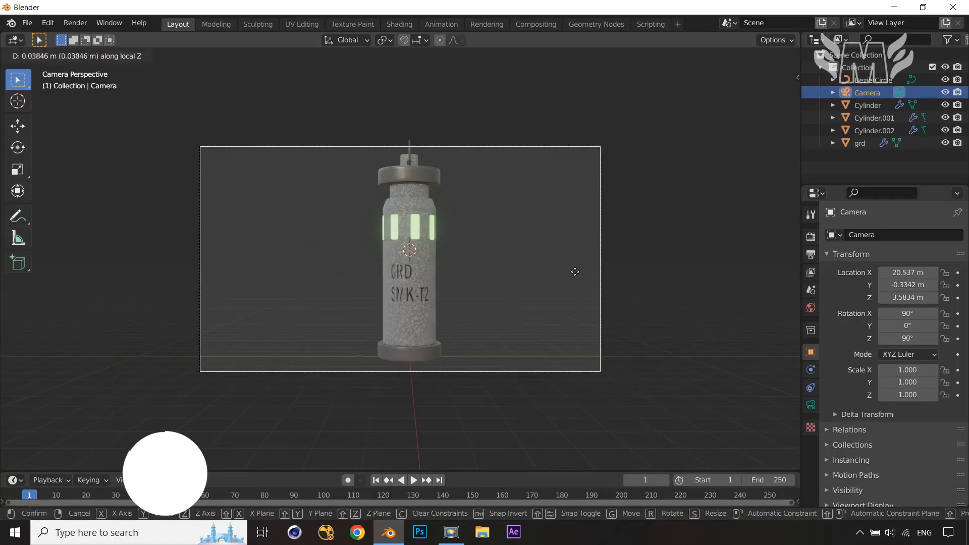
left_click(580, 349)
key("g")
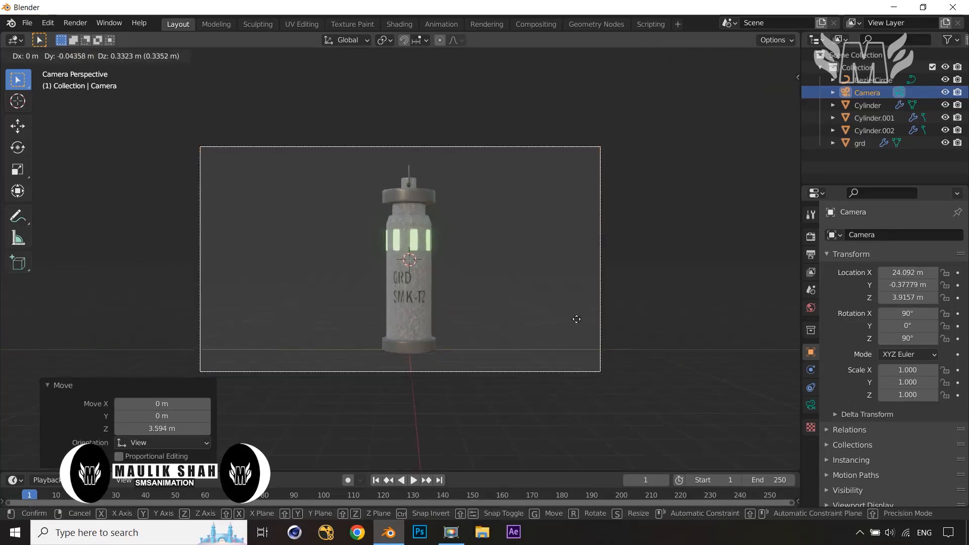
left_click(572, 304)
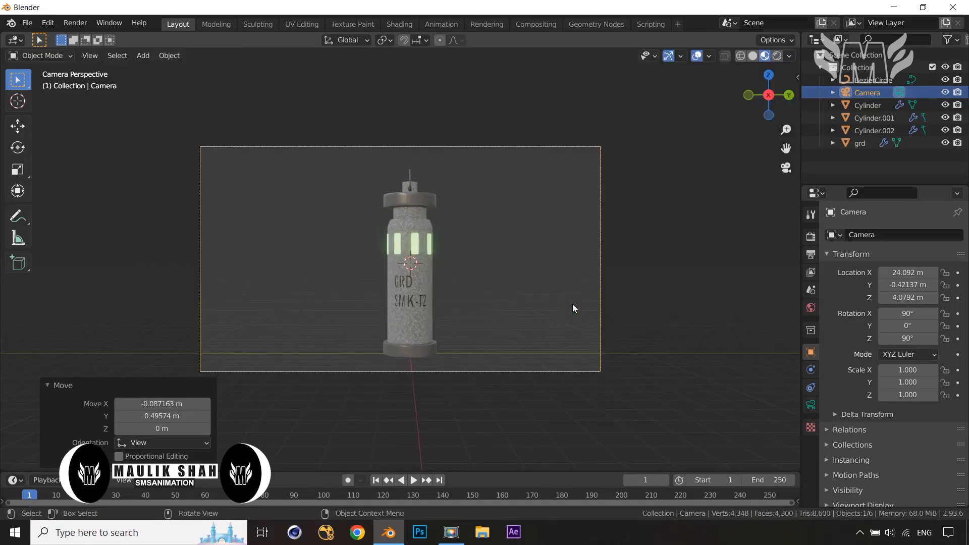
Lock the camera to the view and orbit it to frame the column from an angled perspective
left_click(796, 79)
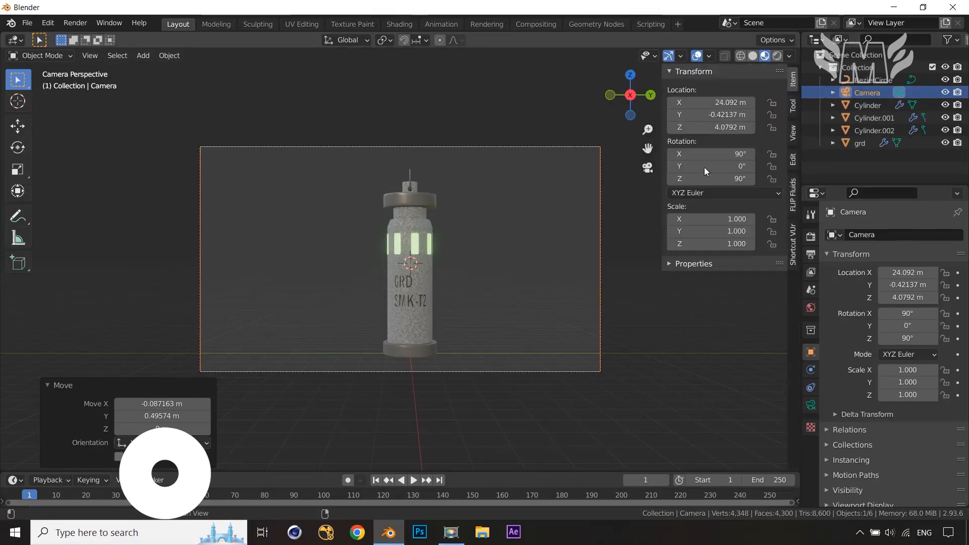
left_click(794, 135)
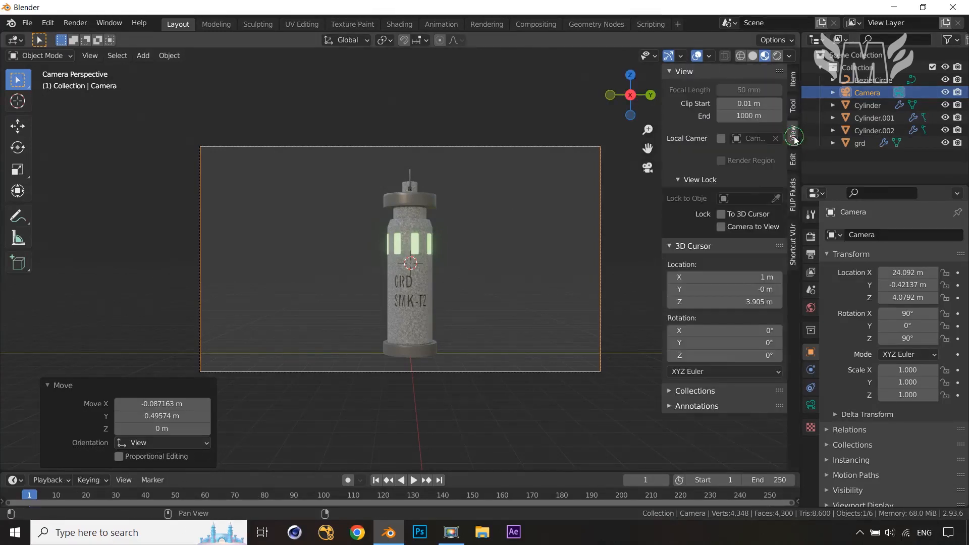
left_click(722, 226)
left_click(476, 268)
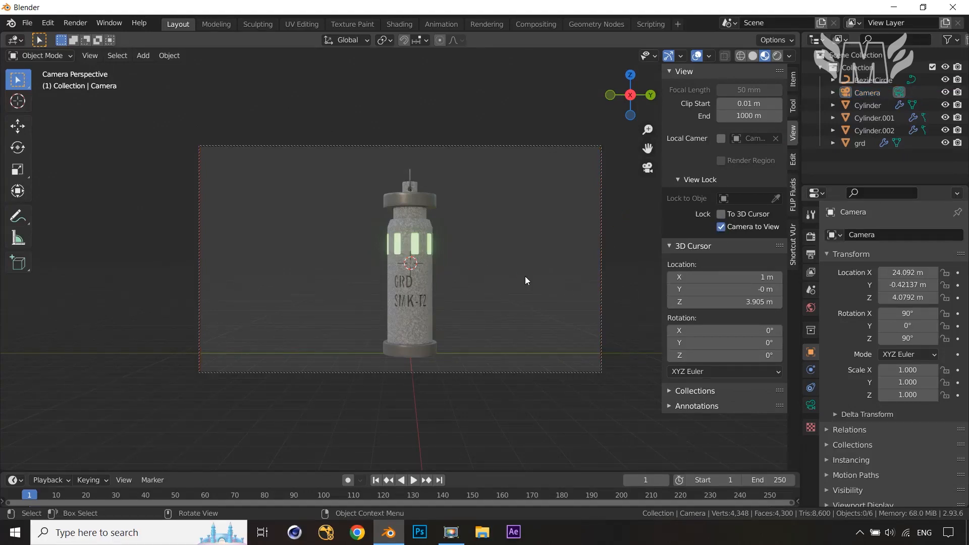
middle_click_drag(525, 277, 542, 296)
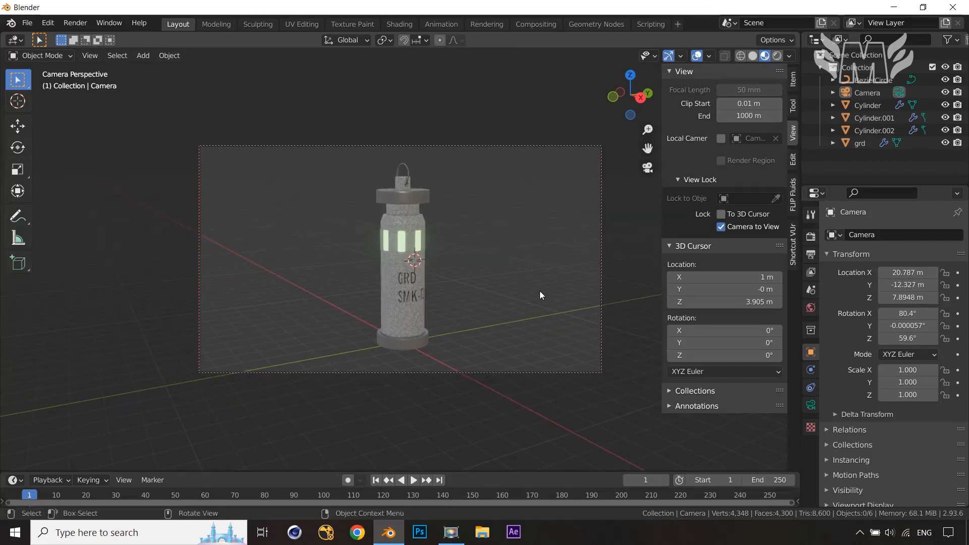
key("n")
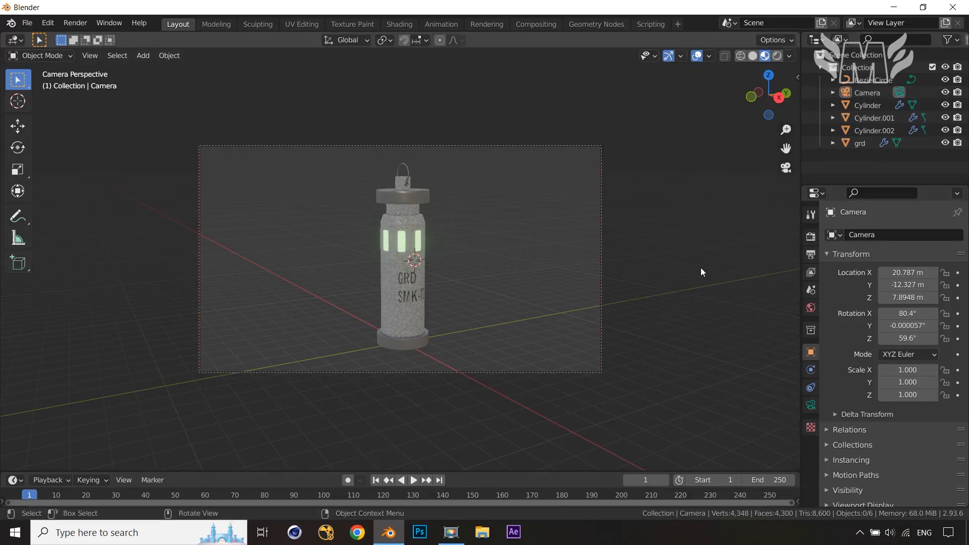
Snap the 3D cursor to the world origin
key("shift+a")
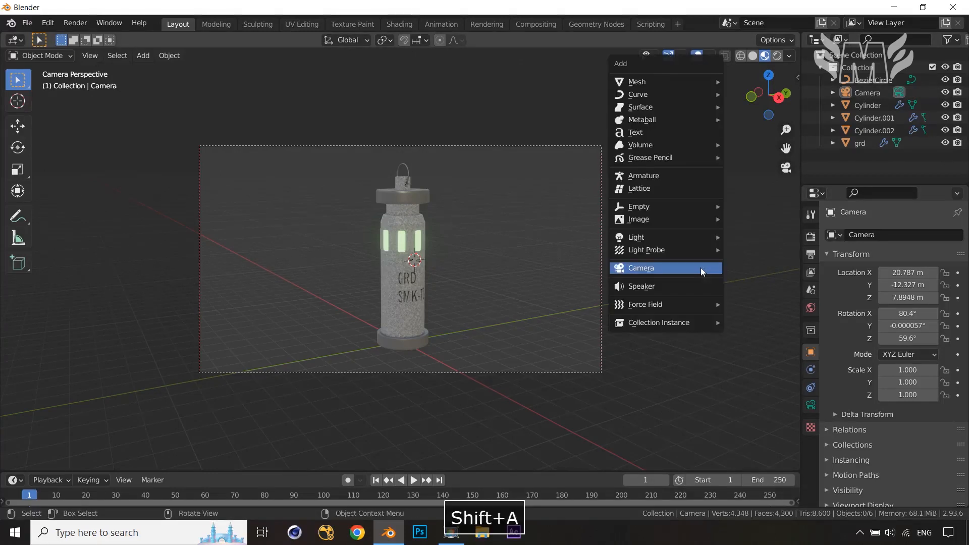
mouse_move(678, 242)
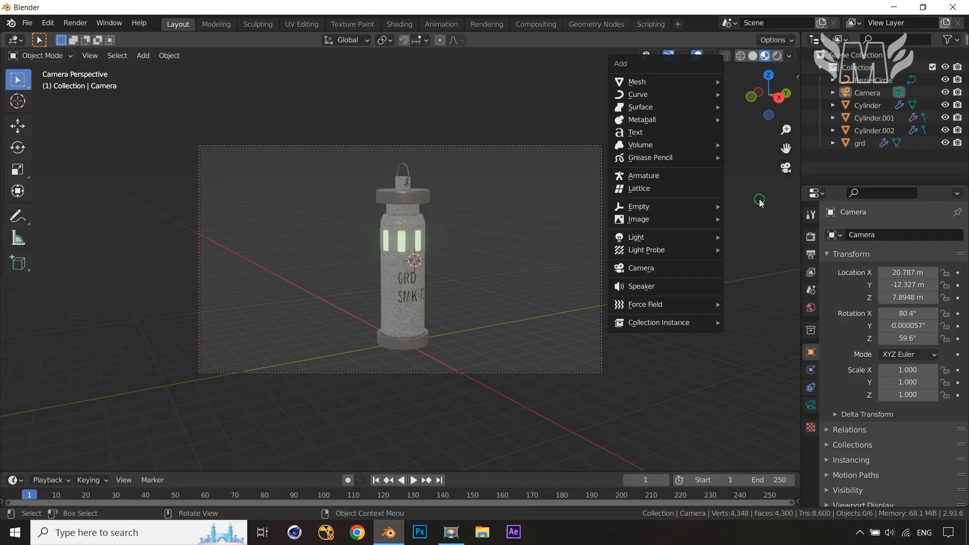
key("shift+s")
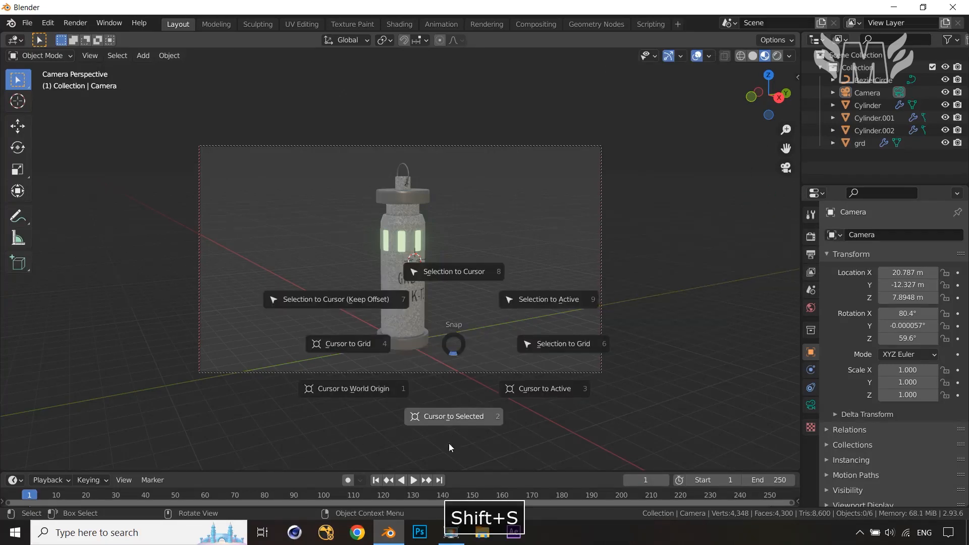
left_click(354, 393)
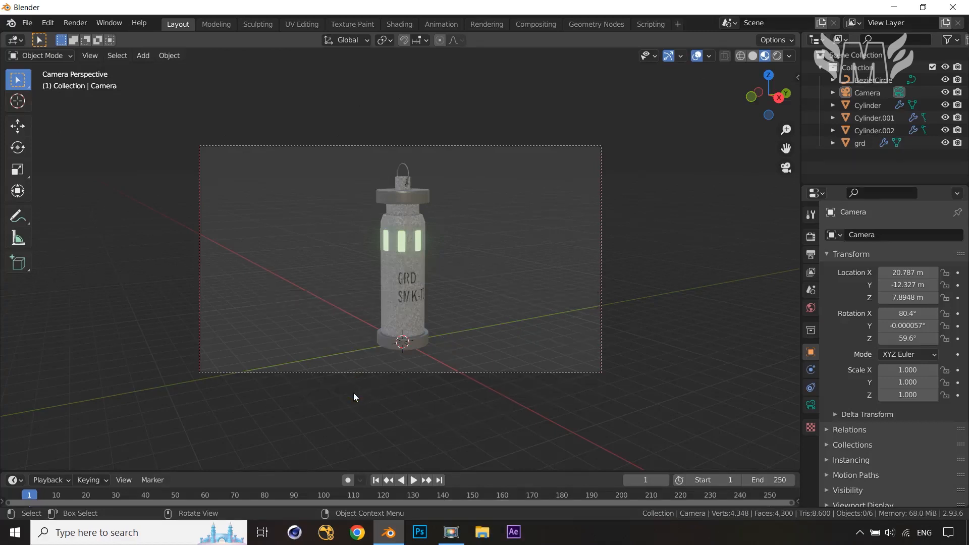
Add an area light at the origin and raise it along Z to about 5.36 m
key("shift+a")
mouse_move(652, 260)
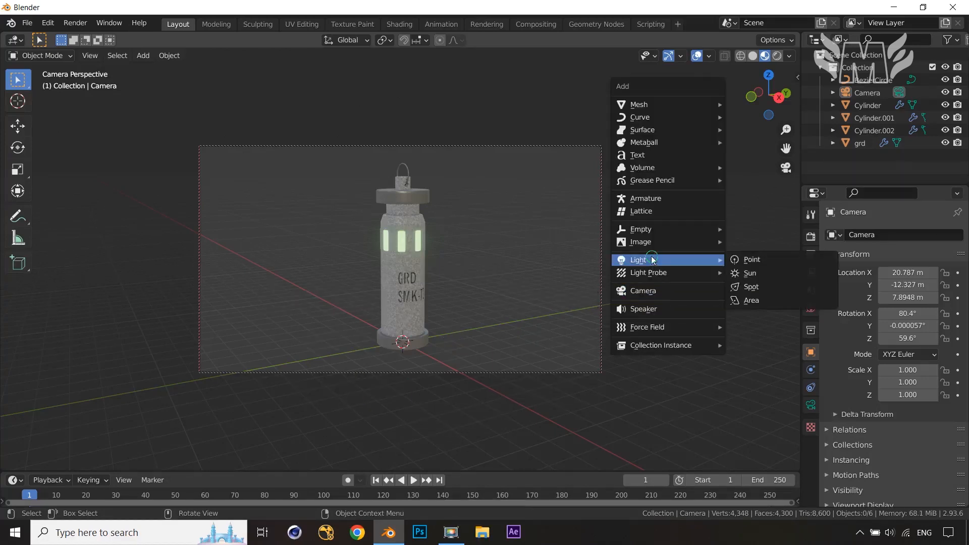
left_click(769, 302)
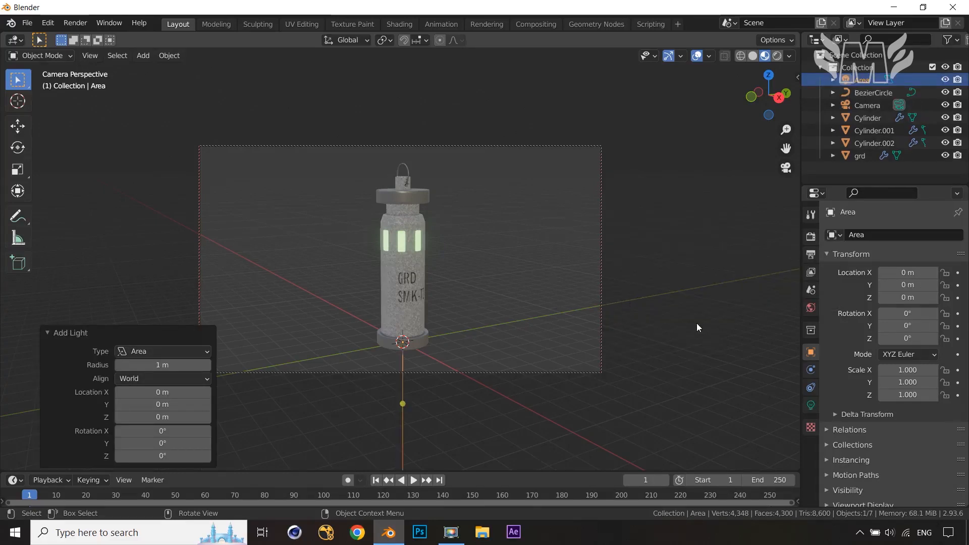
key("g")
key("z")
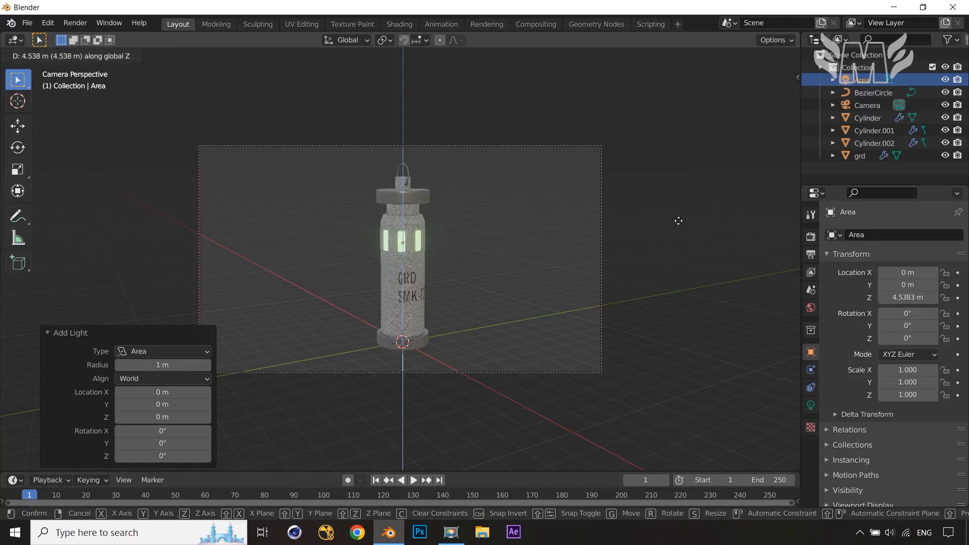
left_click(676, 206)
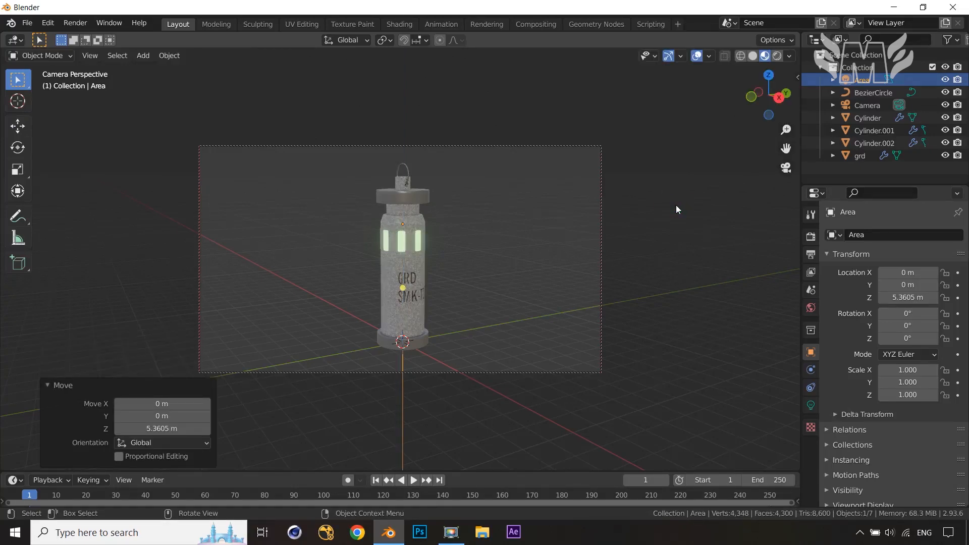
Move the area light horizontally away from the column, keeping its height
key("g")
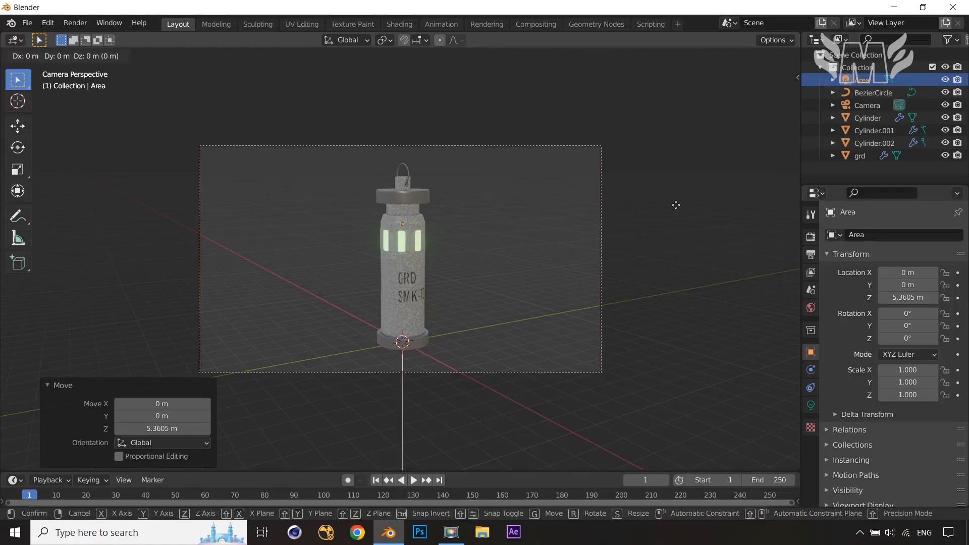
key("shift+z")
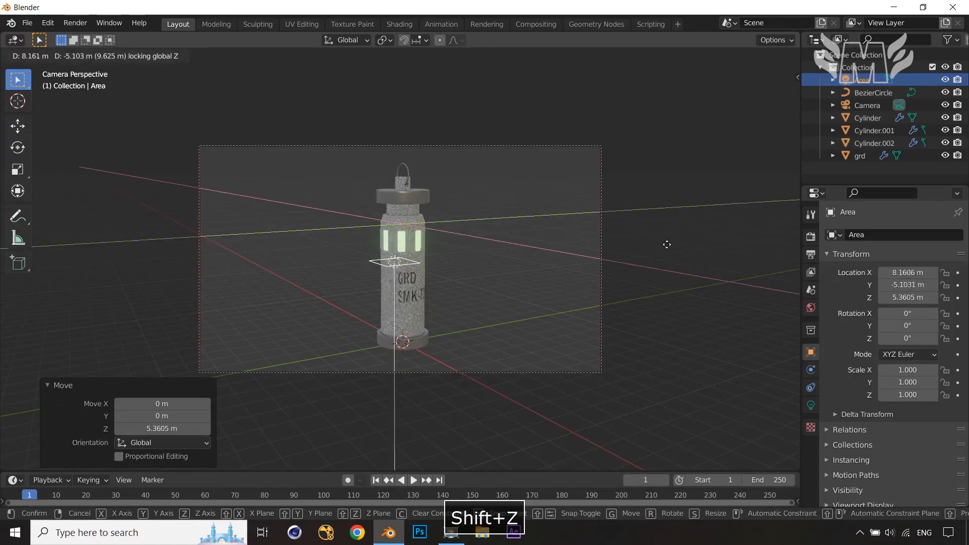
left_click(664, 257)
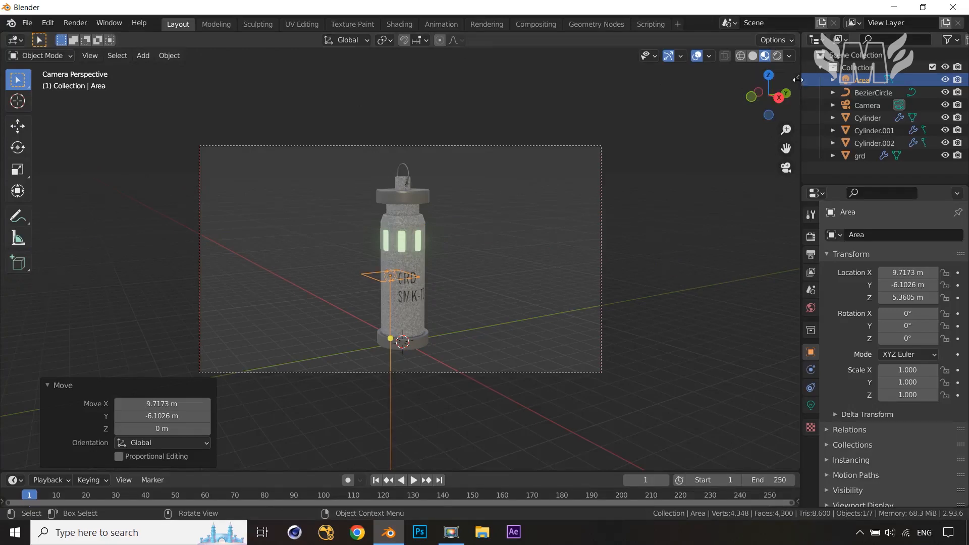
Turn off the camera-to-view lock
key("n")
left_click(721, 228)
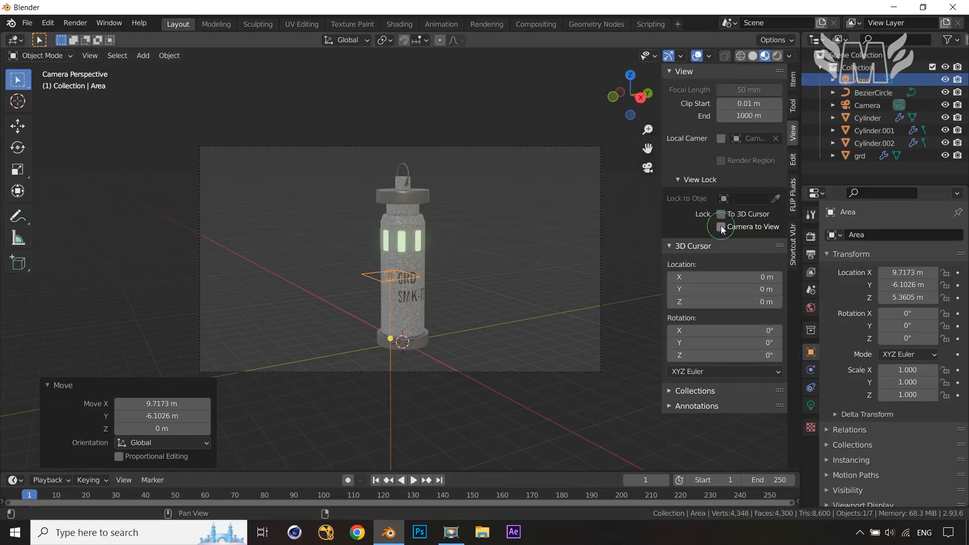
key("n")
Move the area light horizontally closer to the column, to about X 3.8 m and Y -3.0 m
middle_click_drag(636, 333, 579, 341)
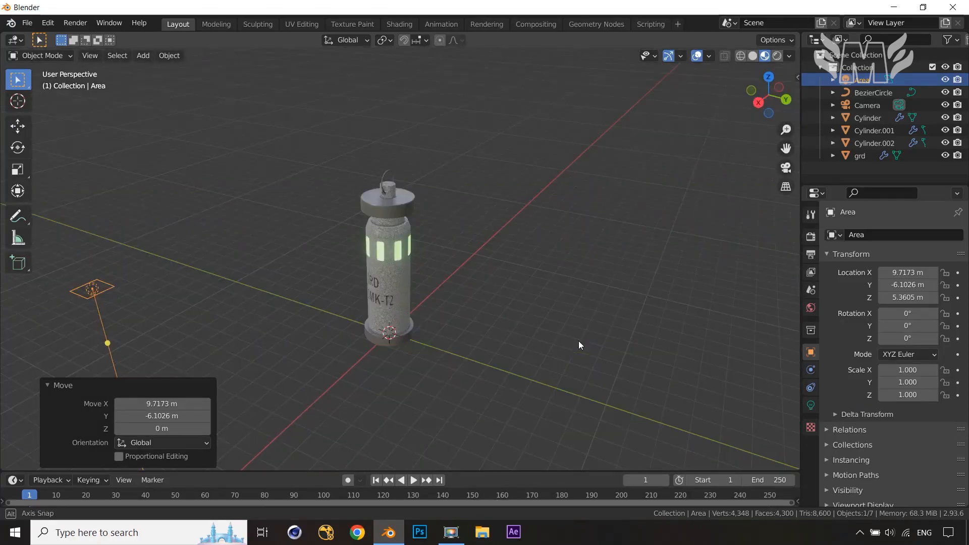
key("KP_7")
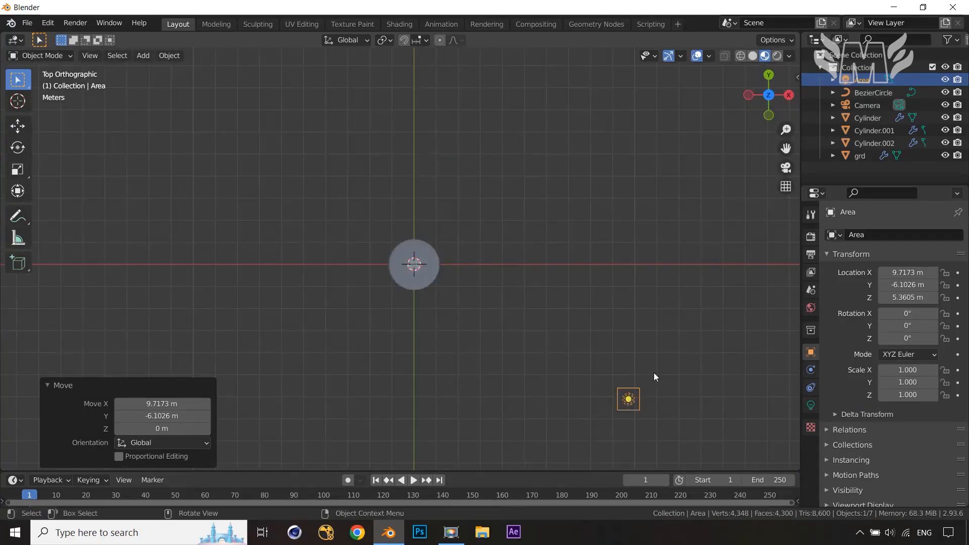
key("g")
key("shift+z")
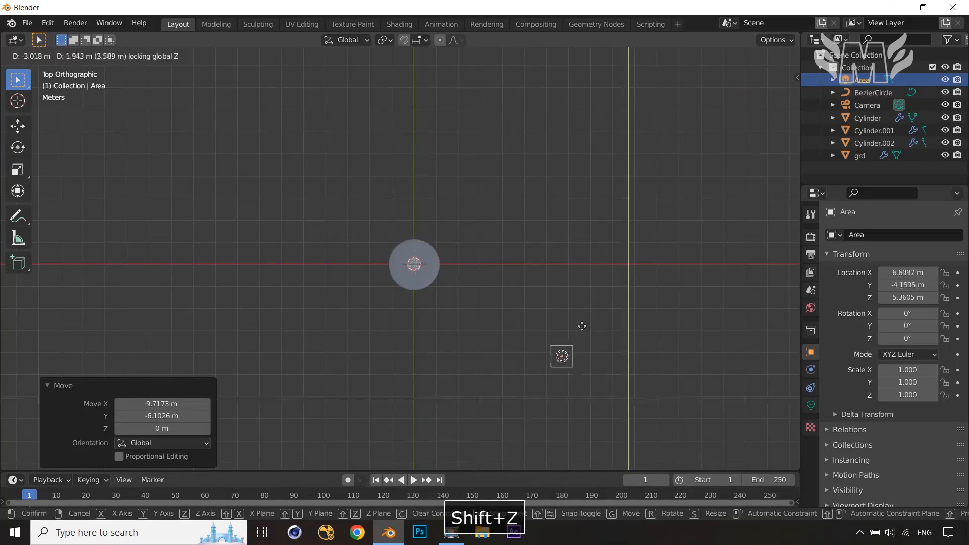
left_click(524, 306)
middle_click_drag(524, 306, 468, 241)
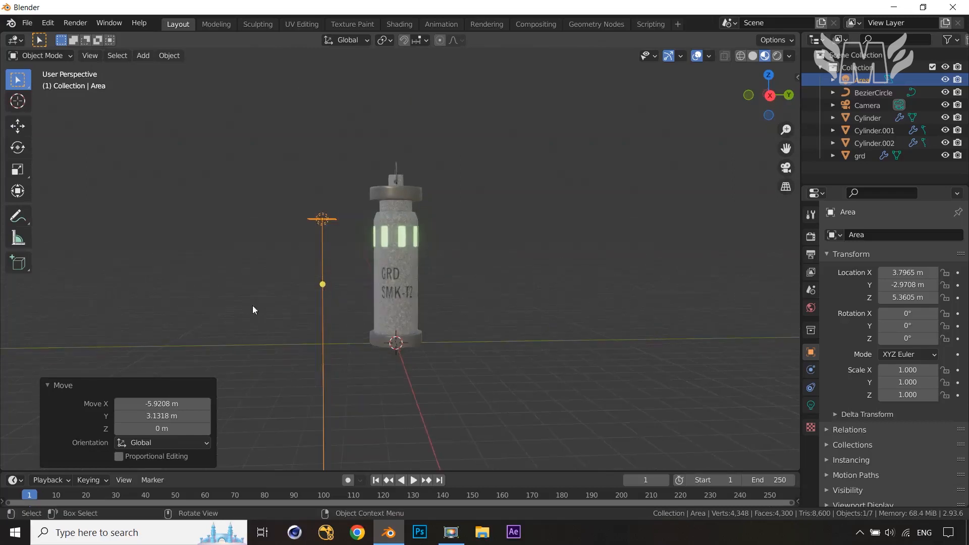
Aim the area light at the column using its target handle in the side and top views
key("3")
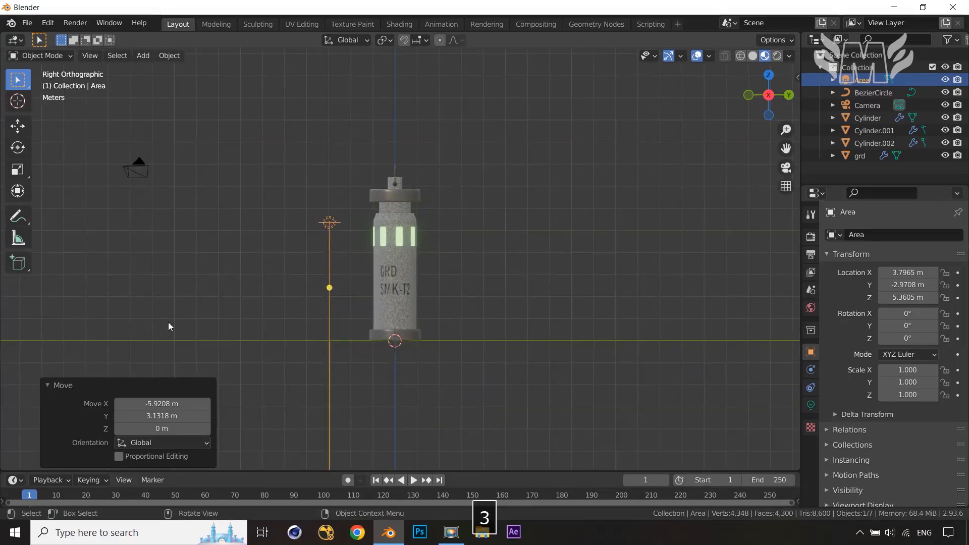
left_click_drag(329, 287, 366, 237)
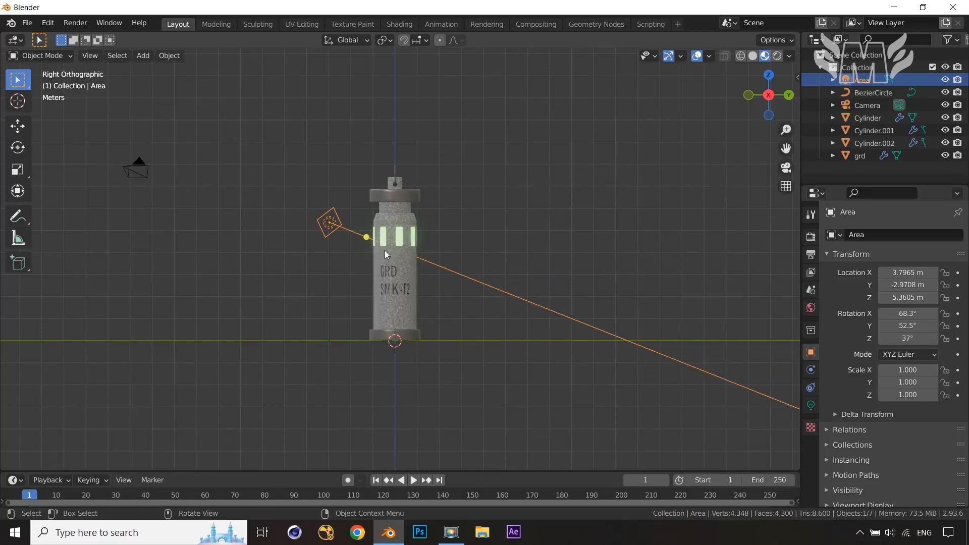
key("7")
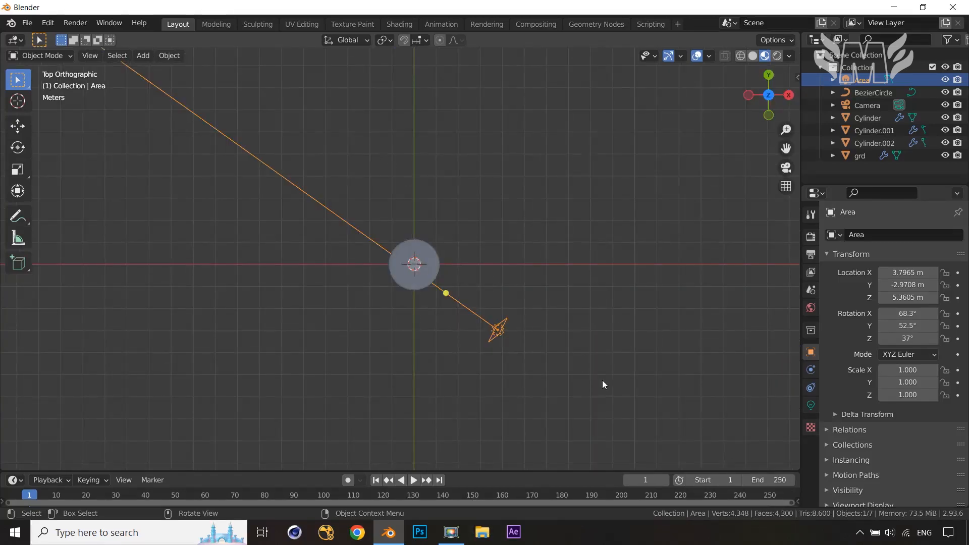
left_click_drag(446, 294, 446, 292)
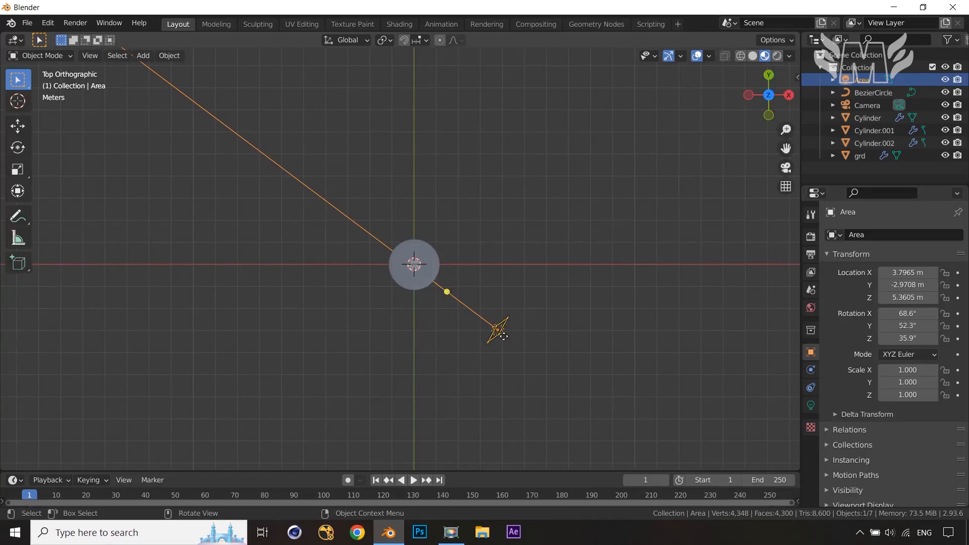
Duplicate the area light and move the copy horizontally to about X 5.7 m, Y -0.25 m, keeping its height
key("KP_0")
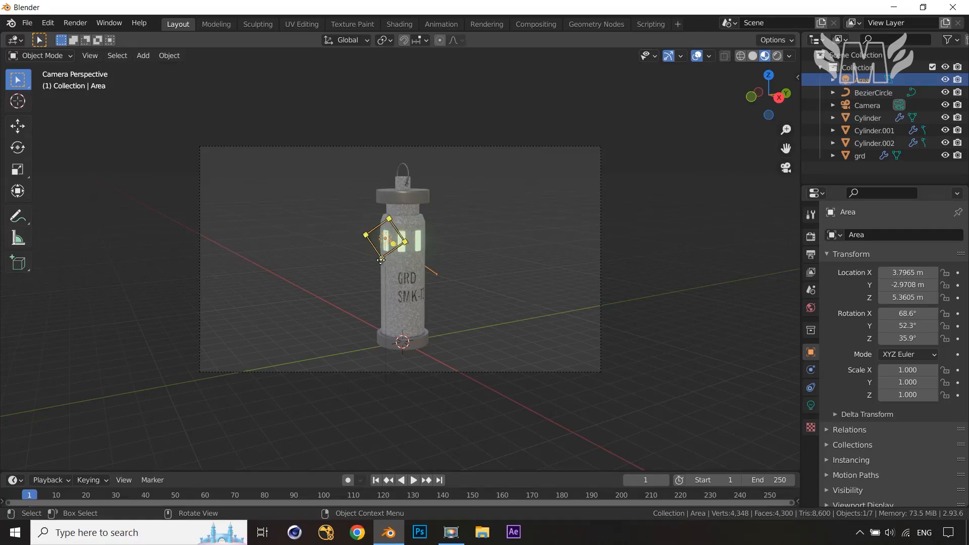
key("shift+d")
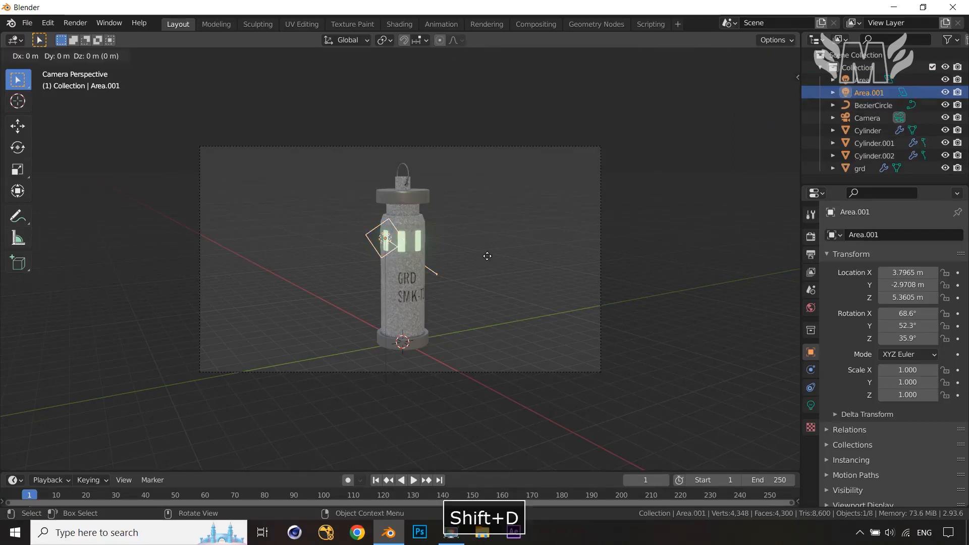
key("shift+z")
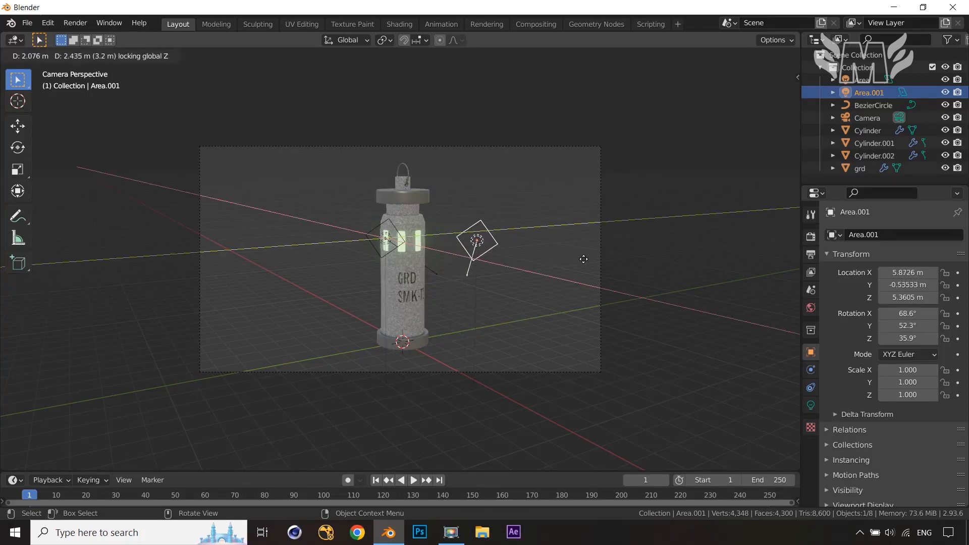
left_click(586, 260)
Aim the duplicated area light at the column using its target handle, checking from the top and side views
key("KP_7")
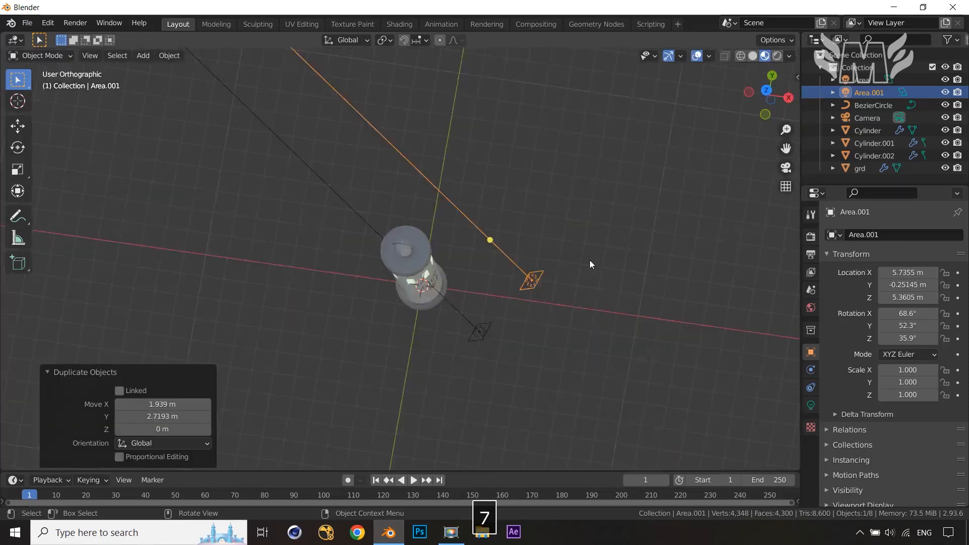
left_click_drag(461, 240, 426, 252)
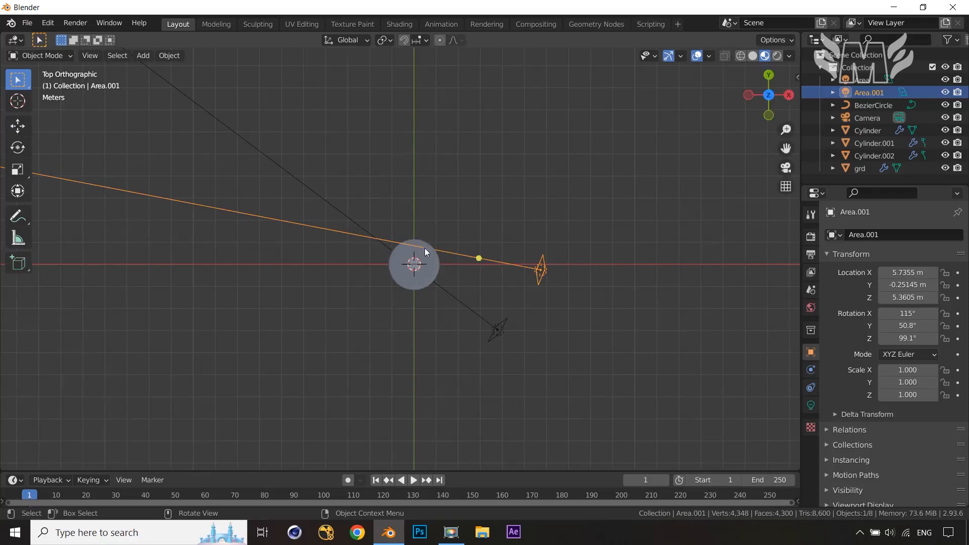
key("KP_0")
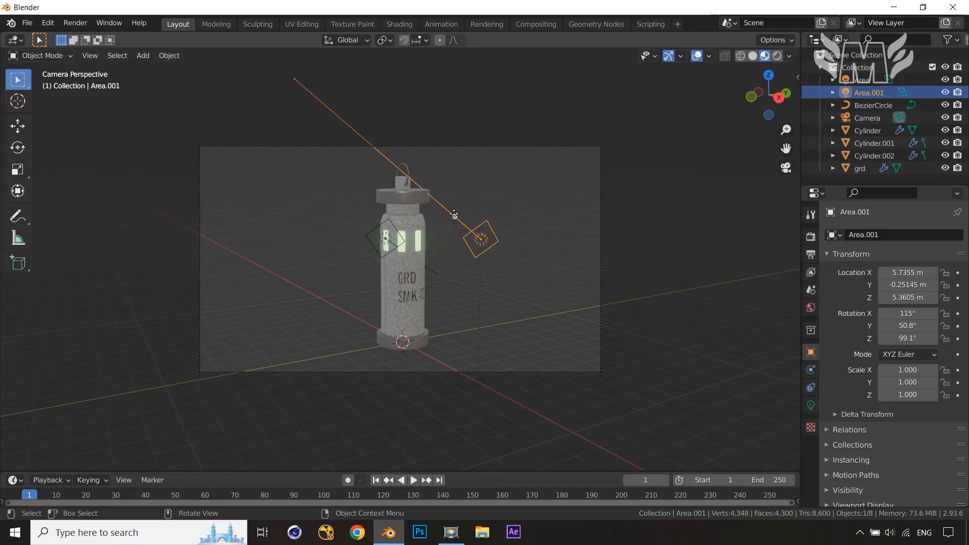
left_click_drag(451, 219, 450, 241)
key("KP_7")
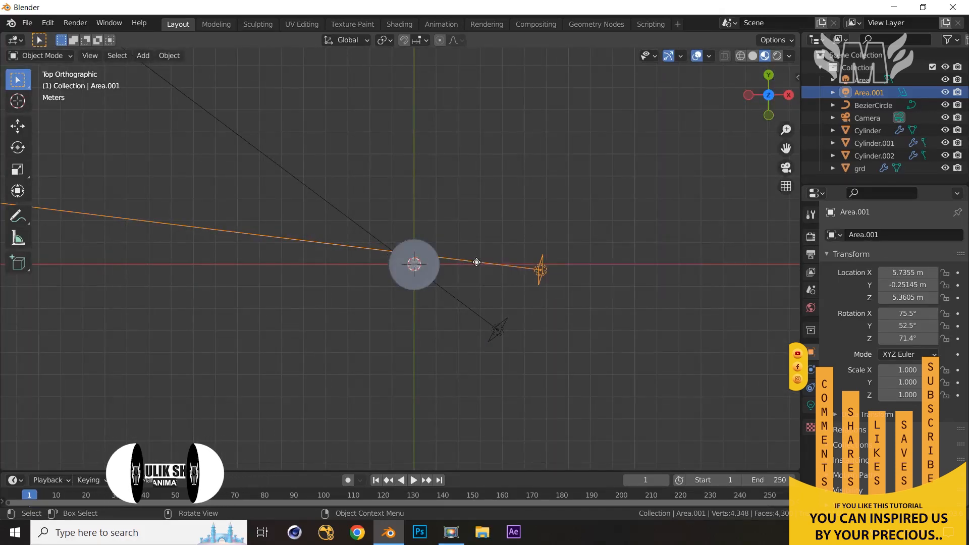
left_click_drag(476, 262, 475, 266)
key("KP_1")
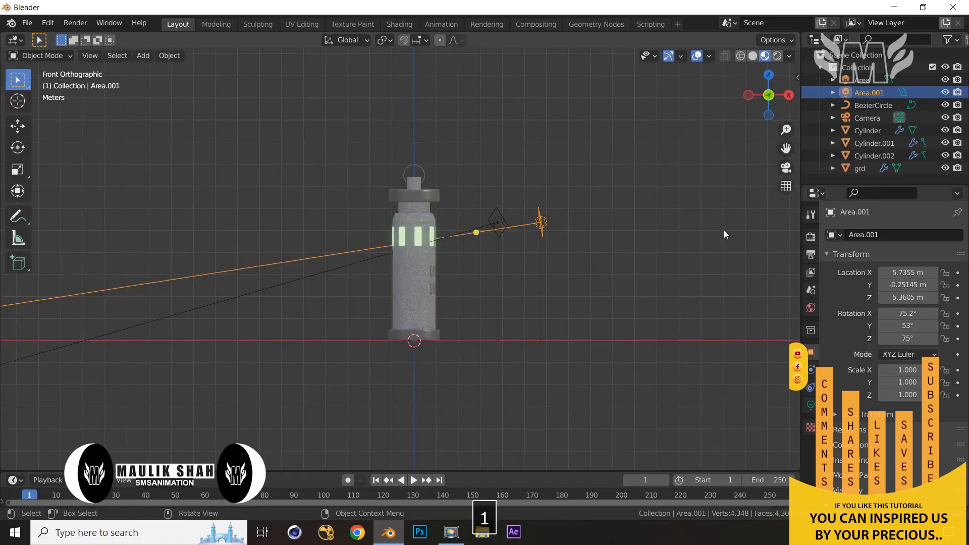
key("KP_3")
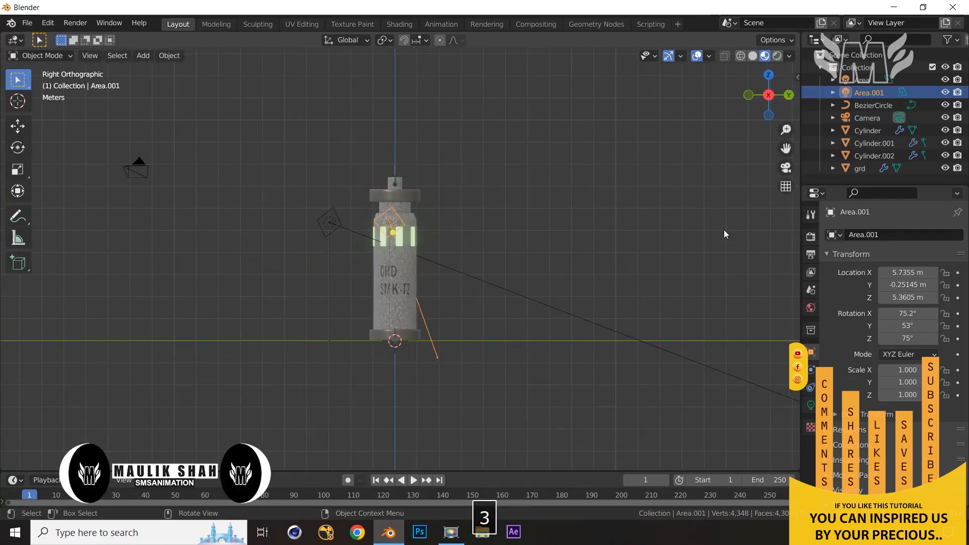
key("KP_0")
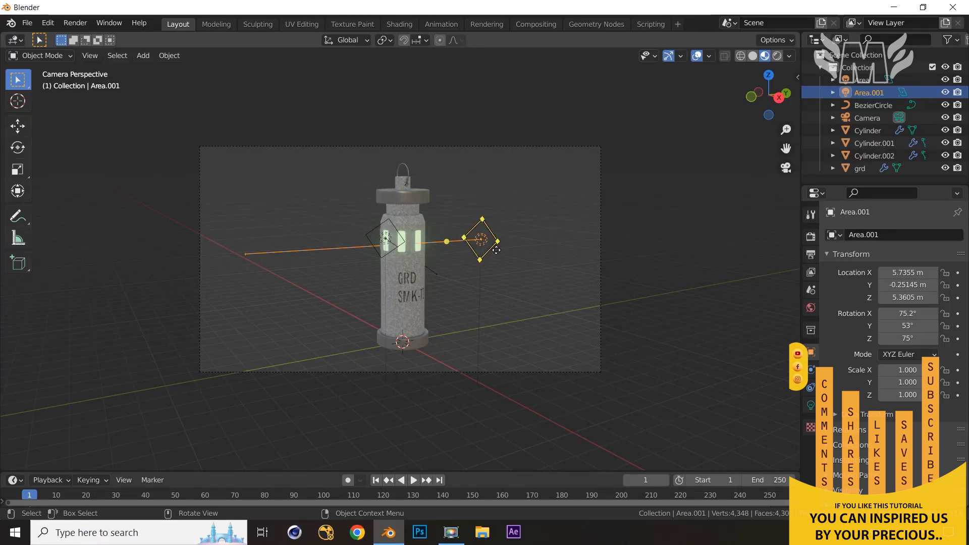
Duplicate this light again and move the copy horizontally to the opposite side, about X -4.4 m, Y 1.9 m
key("KP_7")
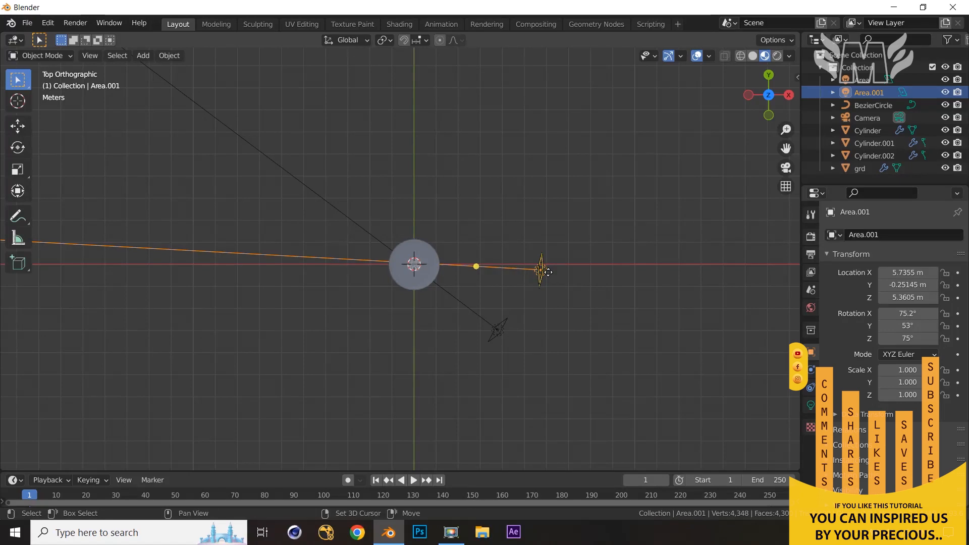
key("shift+d")
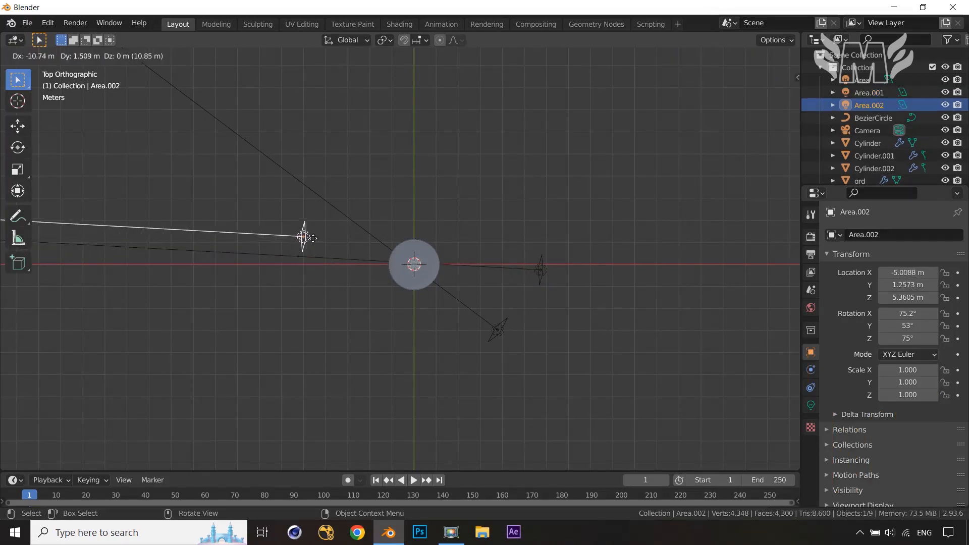
left_click(327, 228)
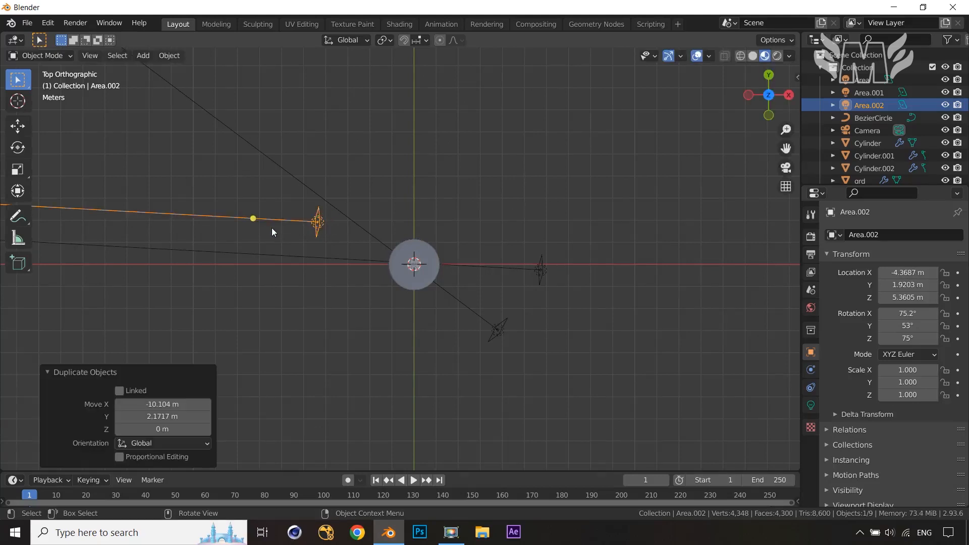
Aim the third area light at the column using its target handle from the top and perspective views
left_click_drag(253, 218, 369, 244)
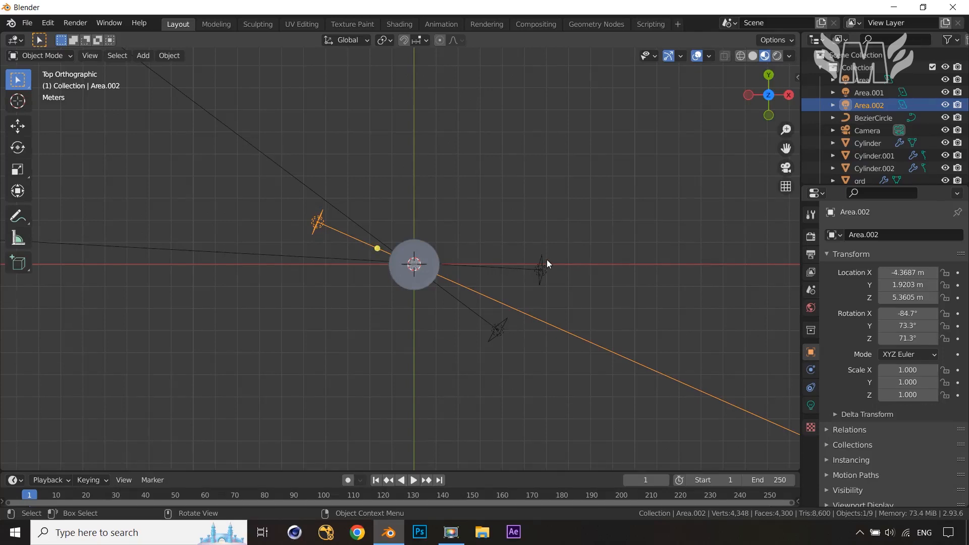
key("KP_0")
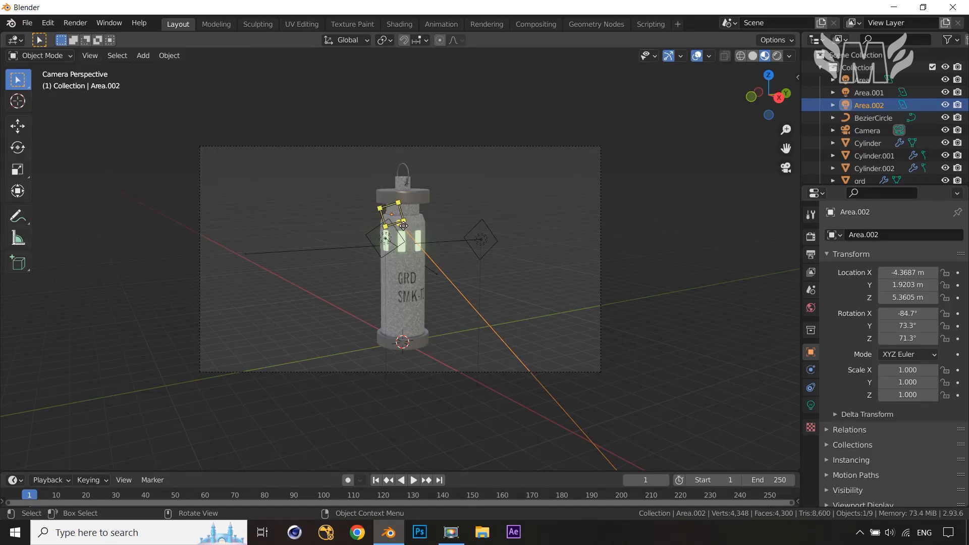
left_click(680, 216)
middle_click_drag(681, 216, 677, 245)
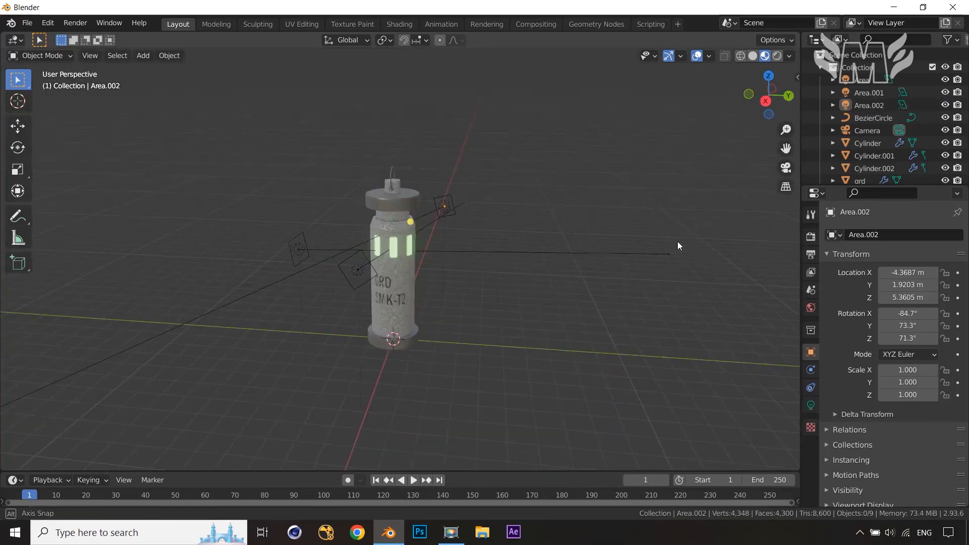
left_click_drag(408, 222, 402, 248)
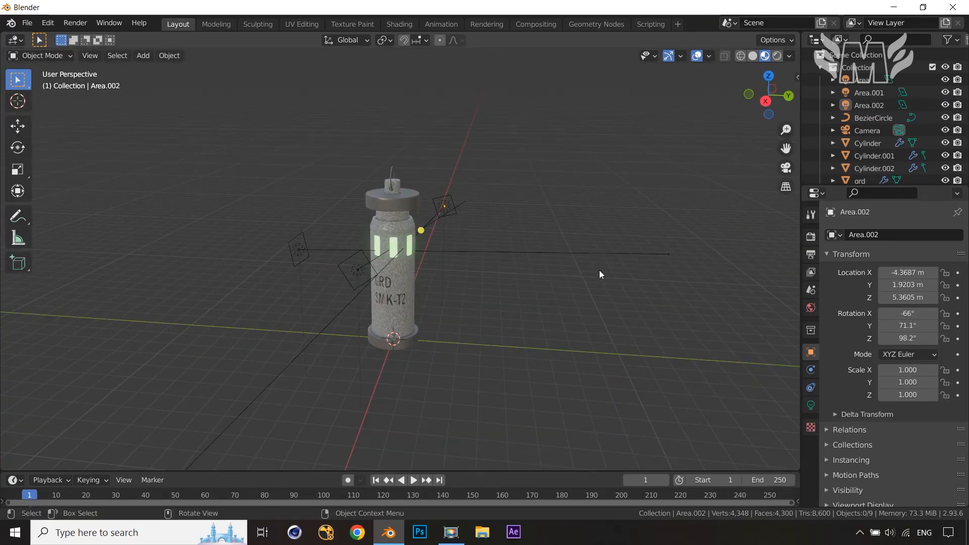
key("KP_0")
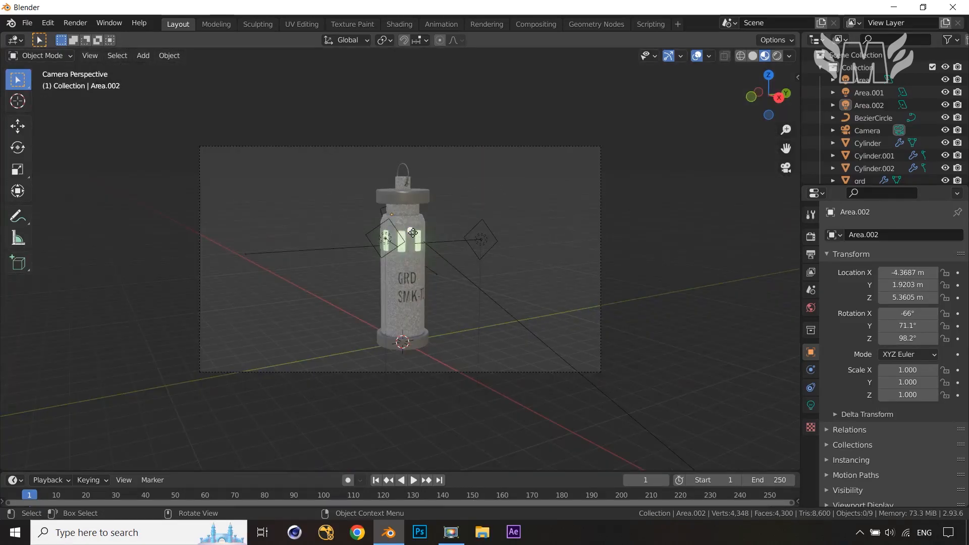
left_click_drag(410, 233, 399, 227)
Set the original area light's power to 500 W and give it a pale yellow colour
left_click(392, 247)
left_click(810, 407)
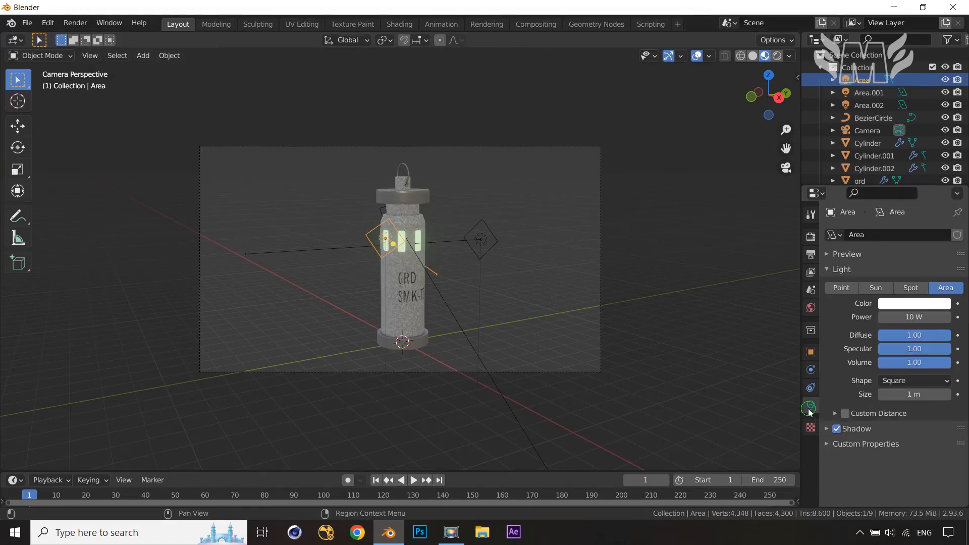
left_click(911, 317)
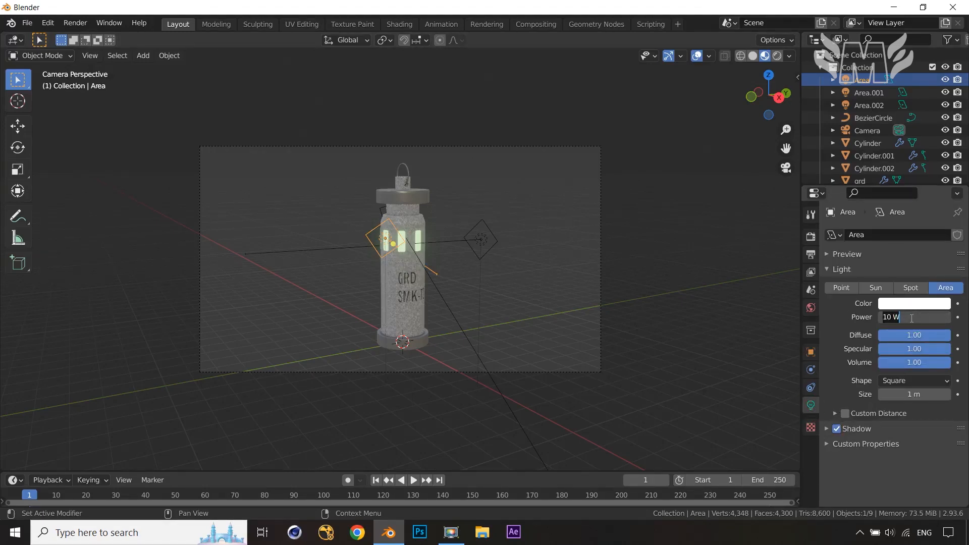
type("5")
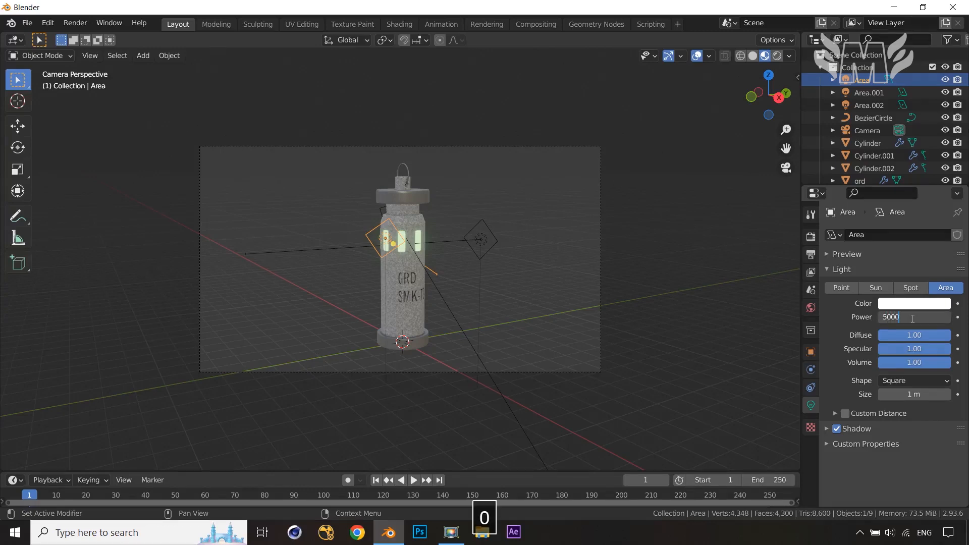
type("000")
key("BackSpace")
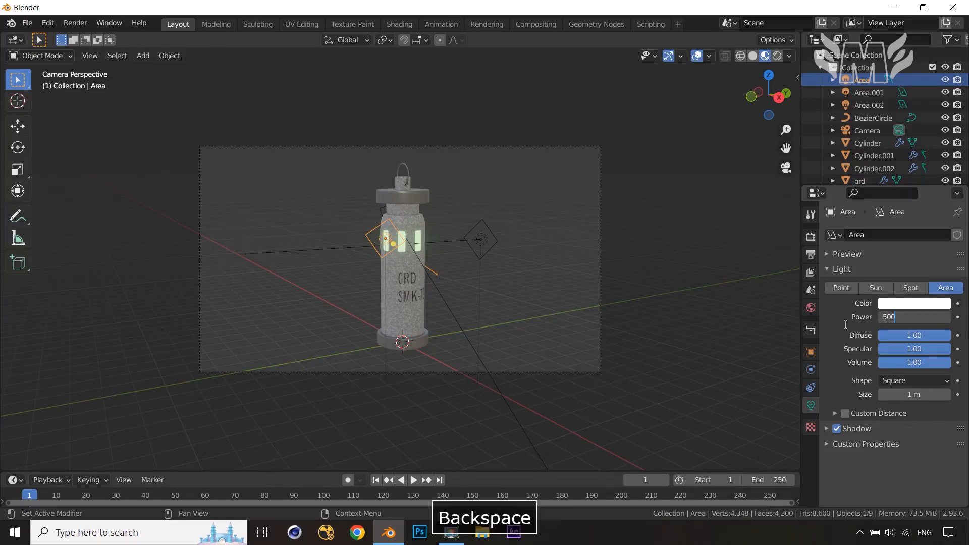
left_click(930, 307)
left_click(930, 307)
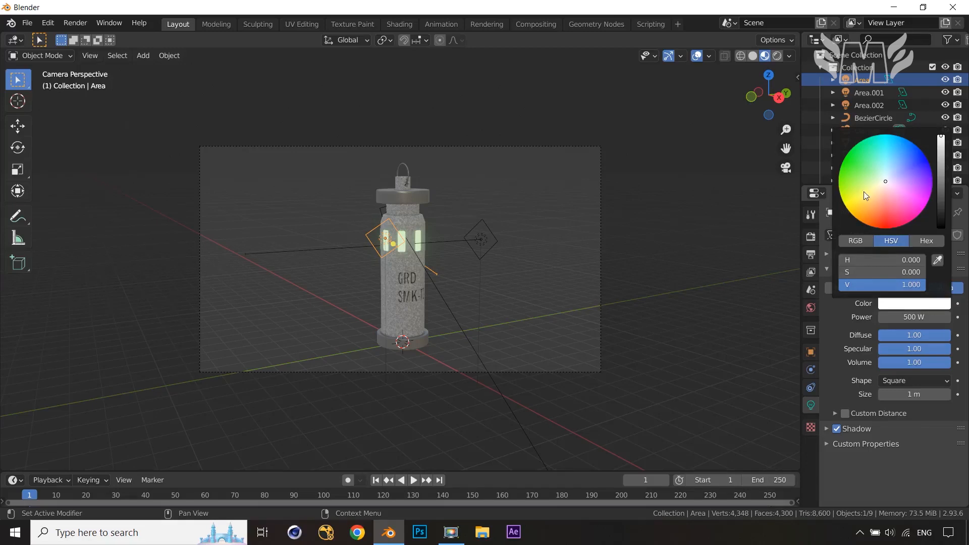
left_click_drag(880, 190, 874, 192)
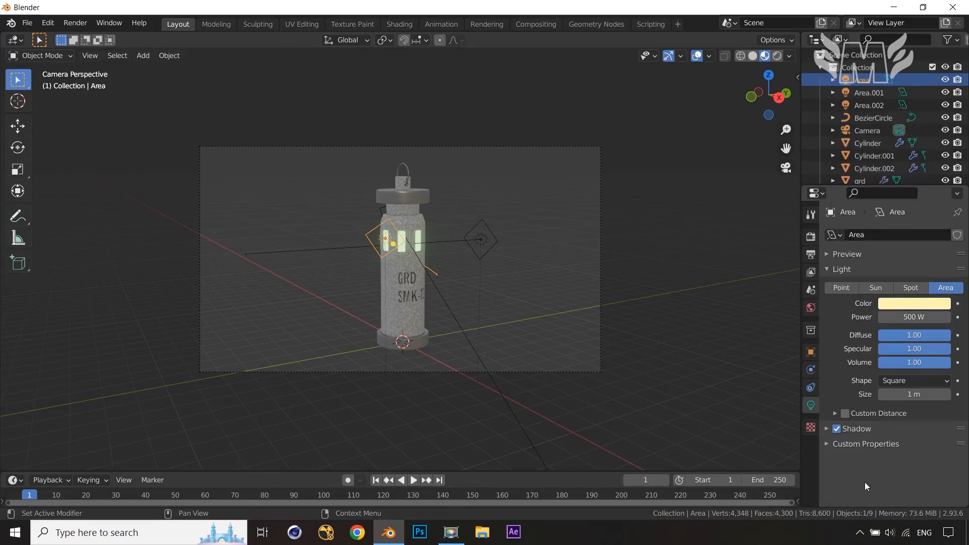
Set the second area light's power to 400 W and give it a peach colour
left_click(487, 242)
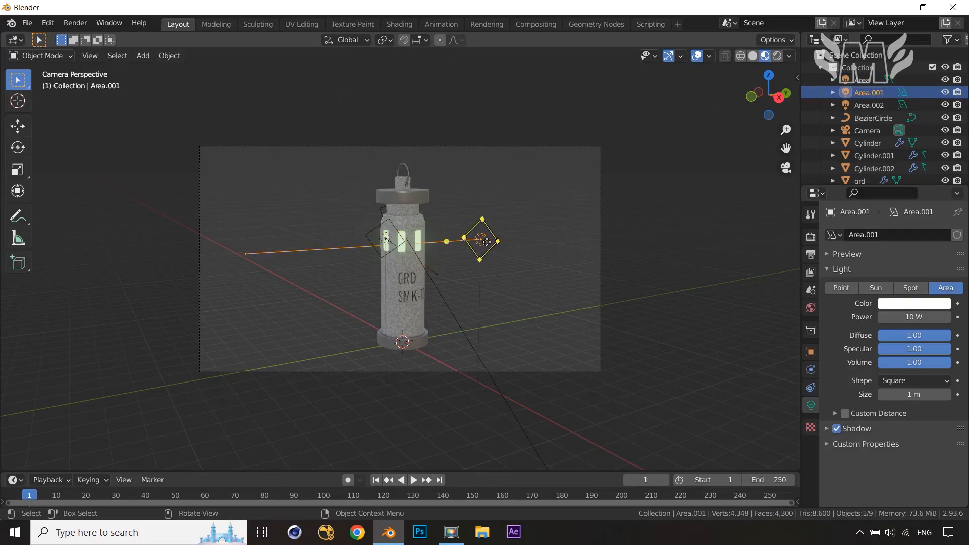
left_click(919, 321)
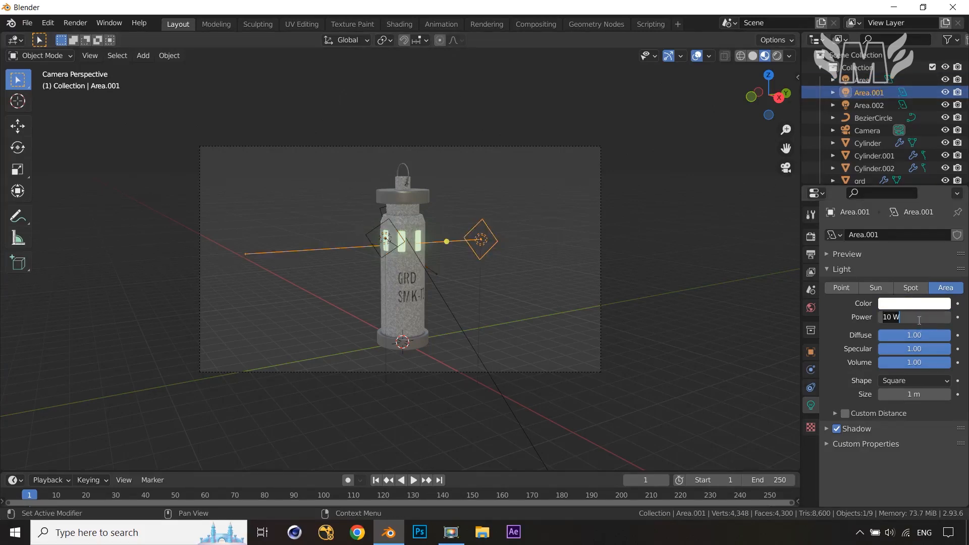
type("400")
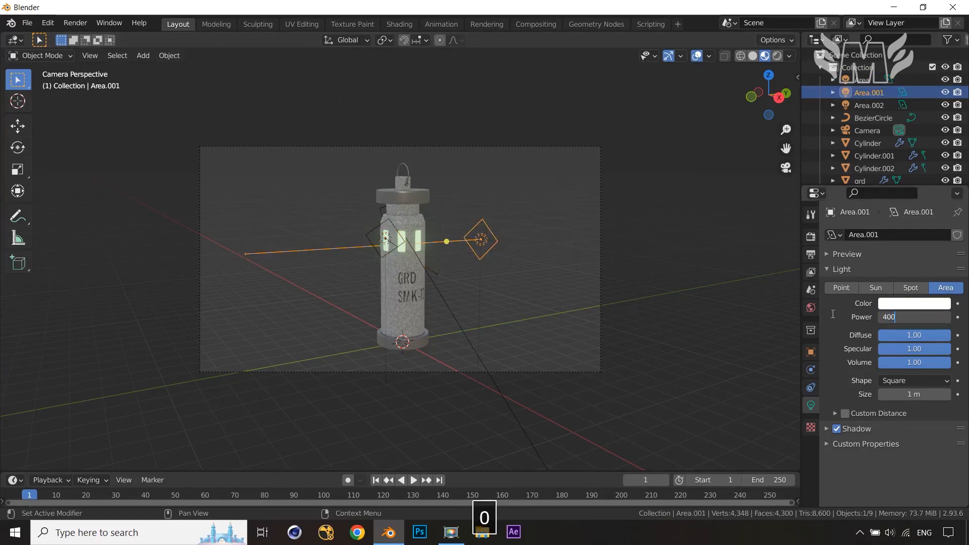
key("Return")
left_click(906, 309)
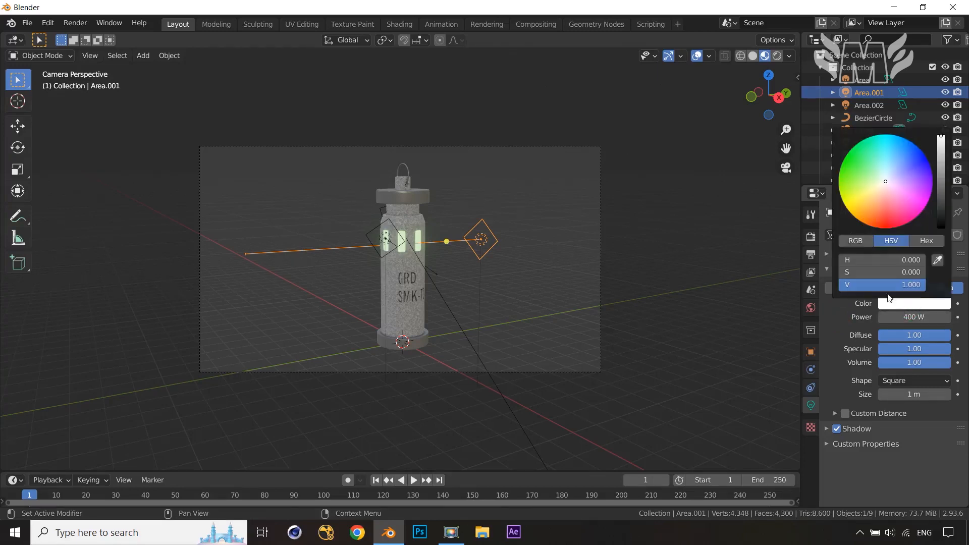
left_click(882, 200)
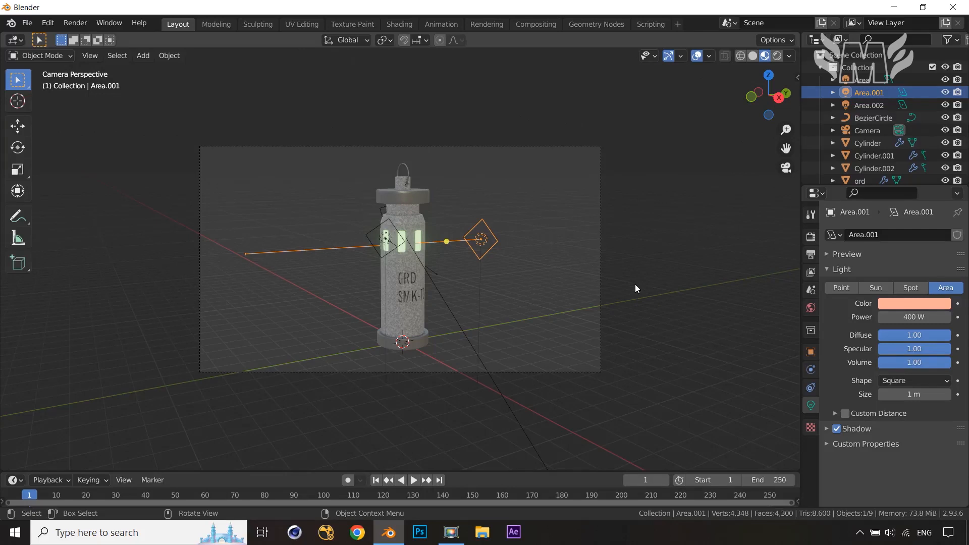
Set the third area light's power to 300 W with a pale blue colour, and view the scene in rendered shading
left_click(393, 208)
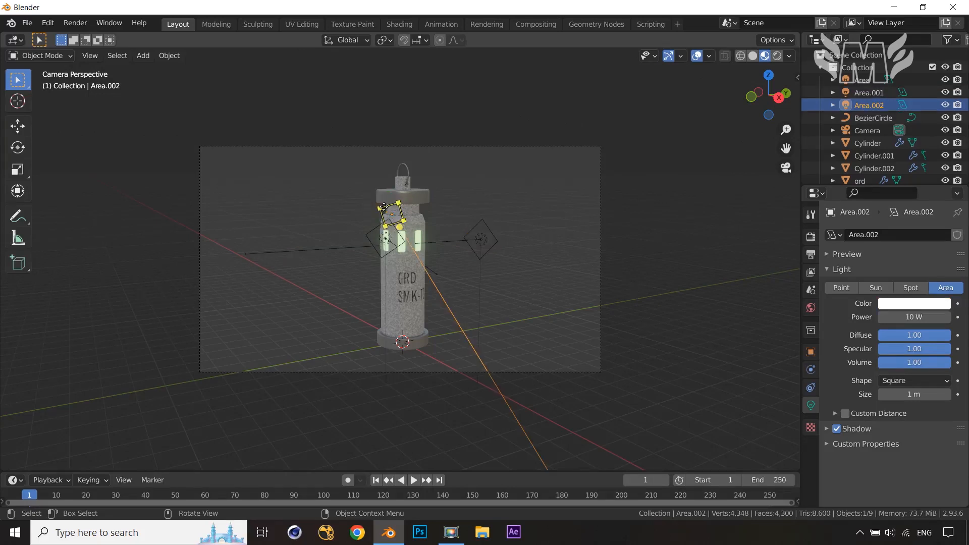
left_click(909, 319)
type("3")
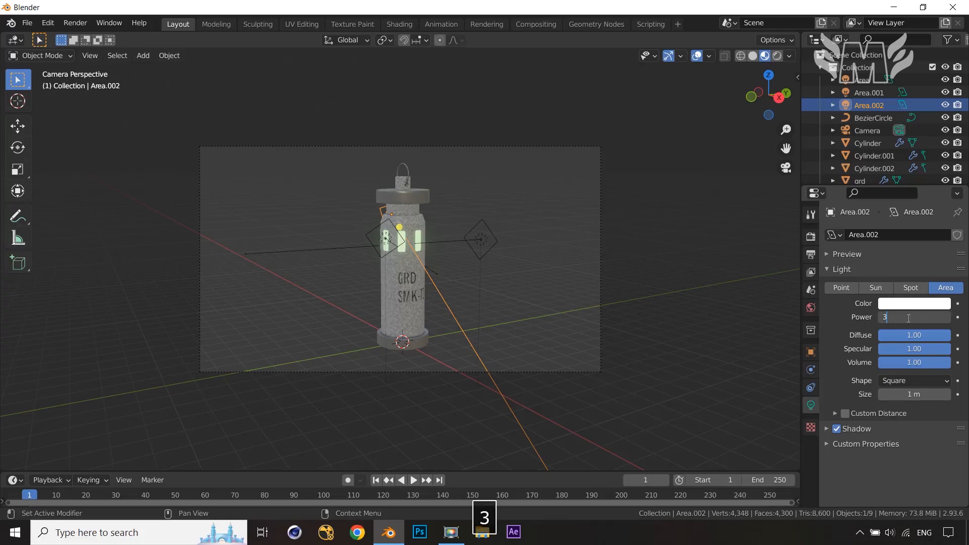
type("00")
key("Return")
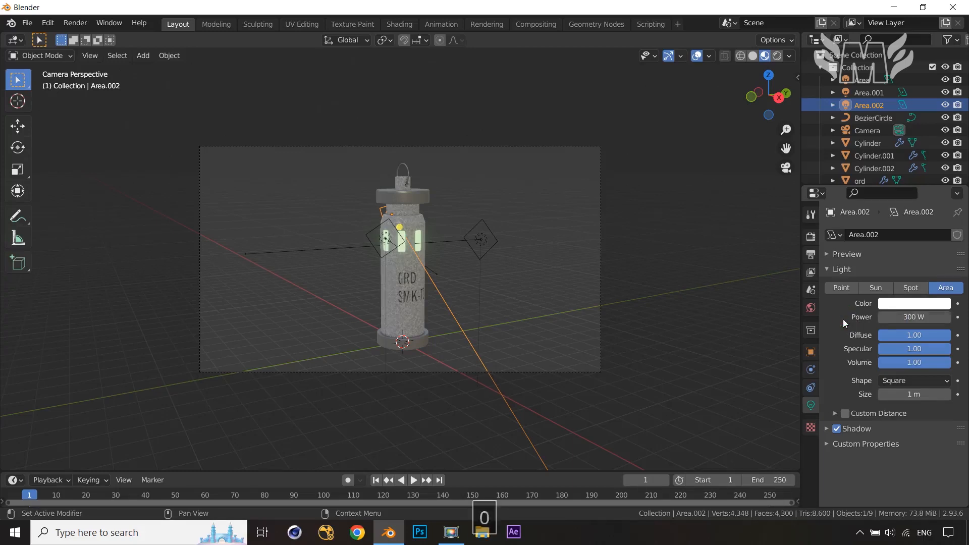
left_click(906, 305)
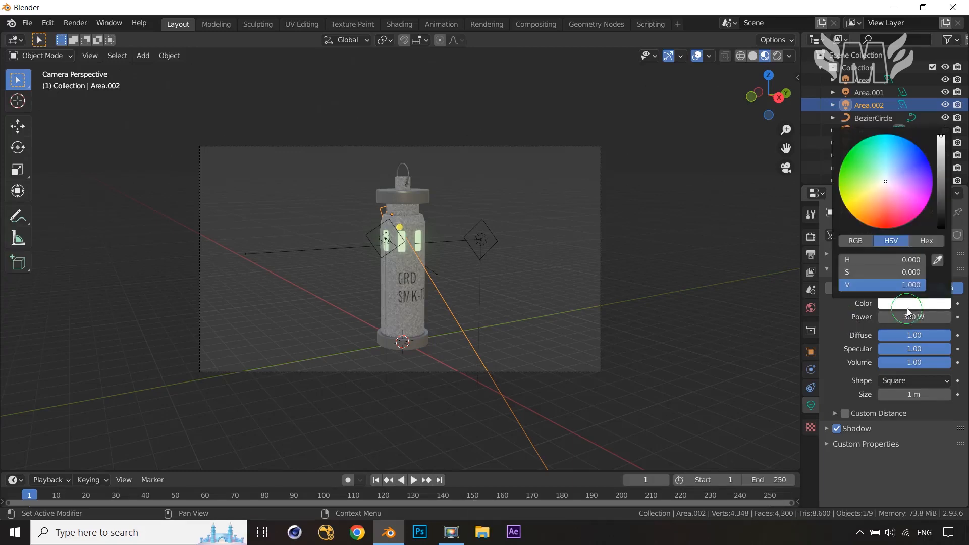
left_click(889, 174)
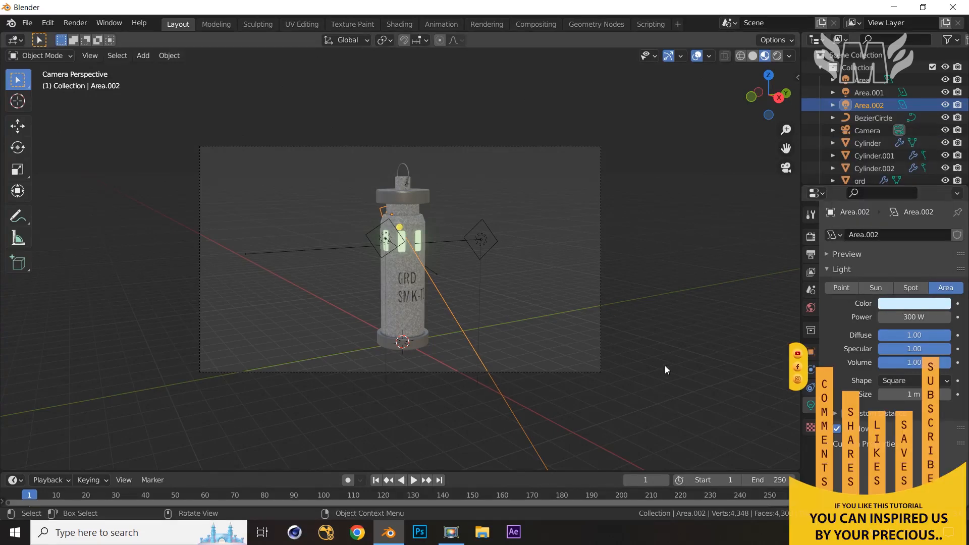
left_click(778, 55)
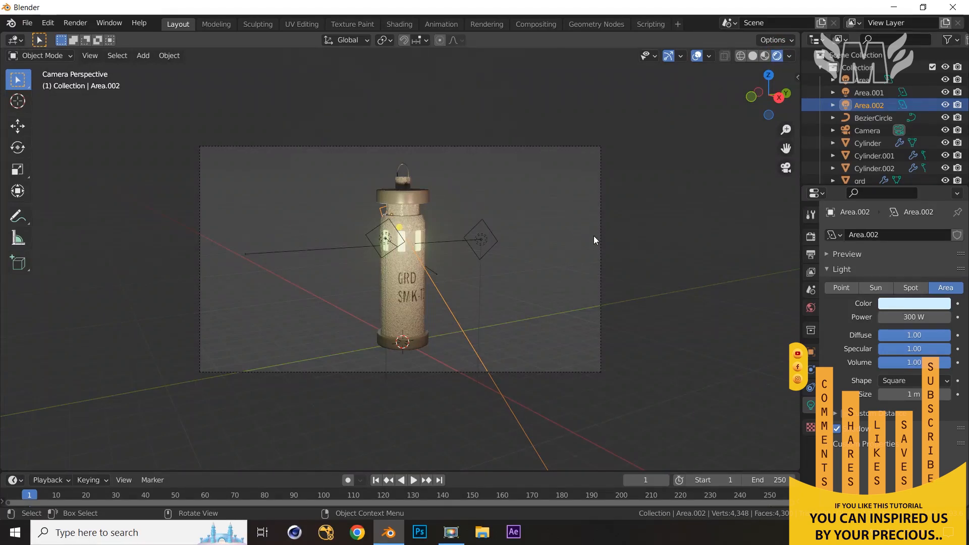
Set the third area light's power to 400 W
left_click(916, 317)
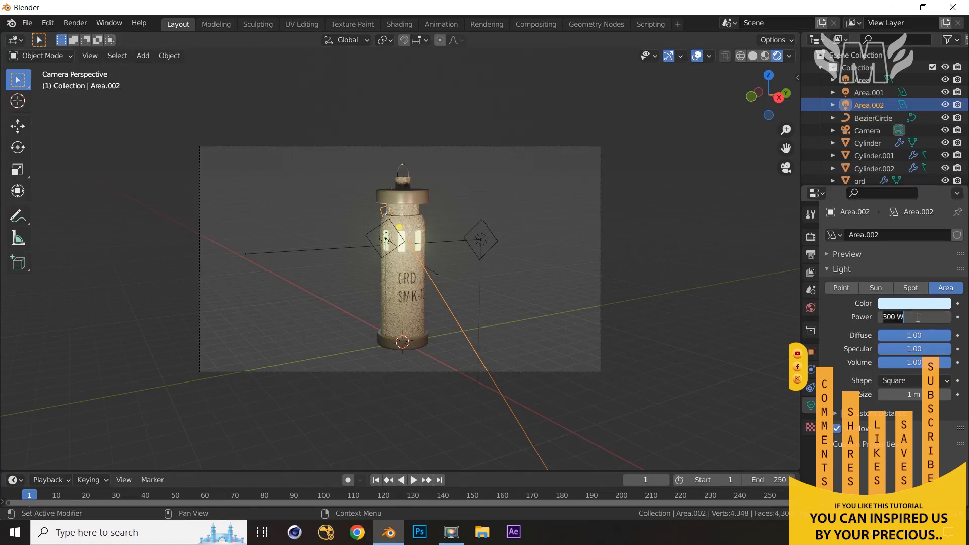
type("400")
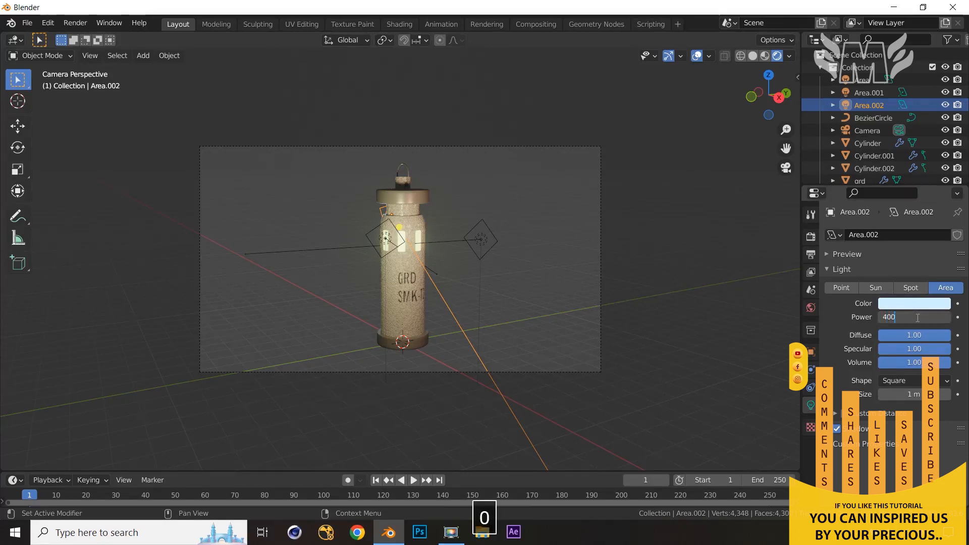
key("Return")
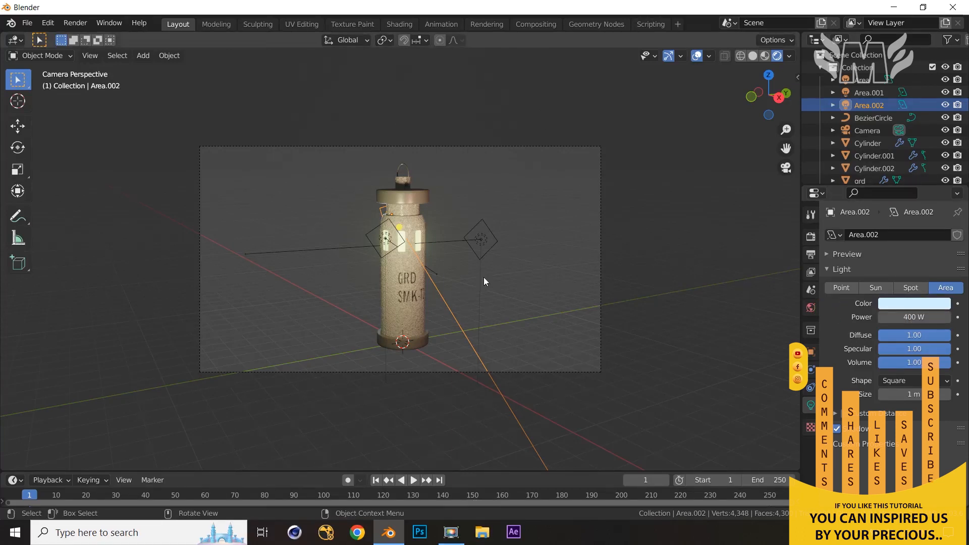
In top view, move the third area light horizontally with Z locked and re-aim its target handle at the column, then check through the camera
middle_click_drag(706, 302, 676, 395)
key("KP_7")
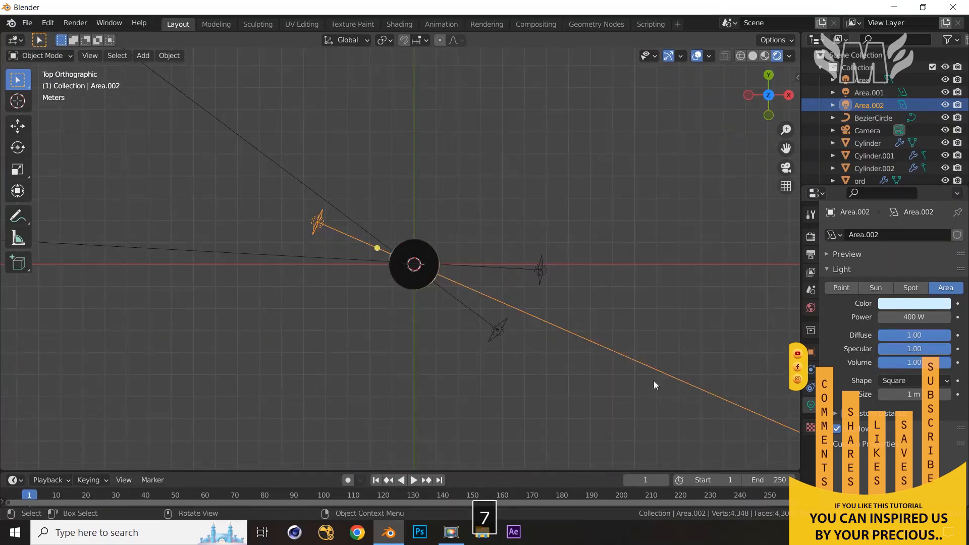
key("g")
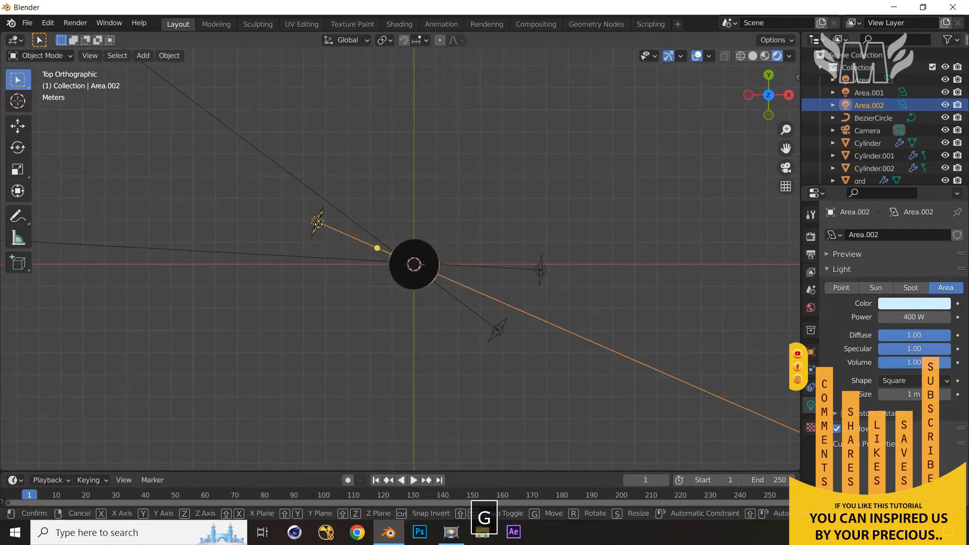
key("shift+z")
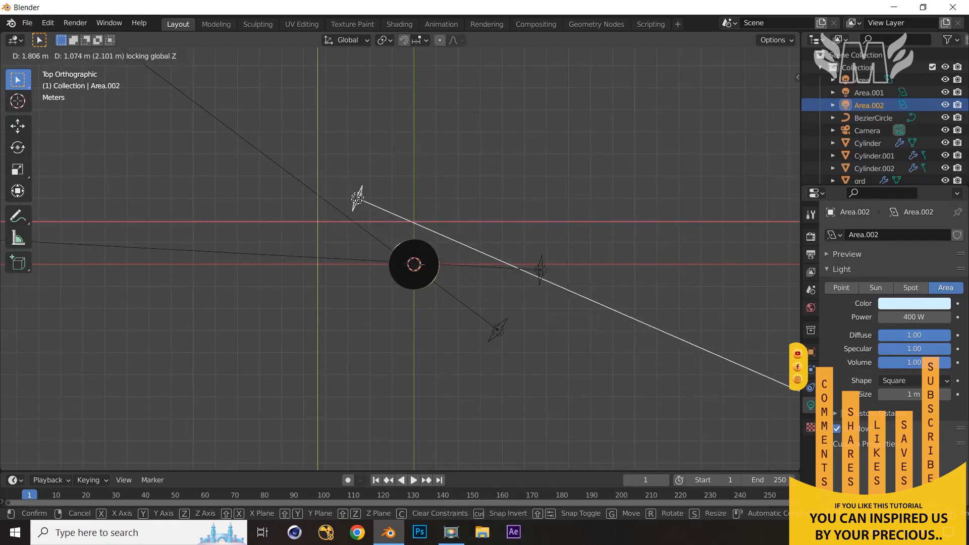
left_click(357, 199)
left_click_drag(418, 222, 413, 240)
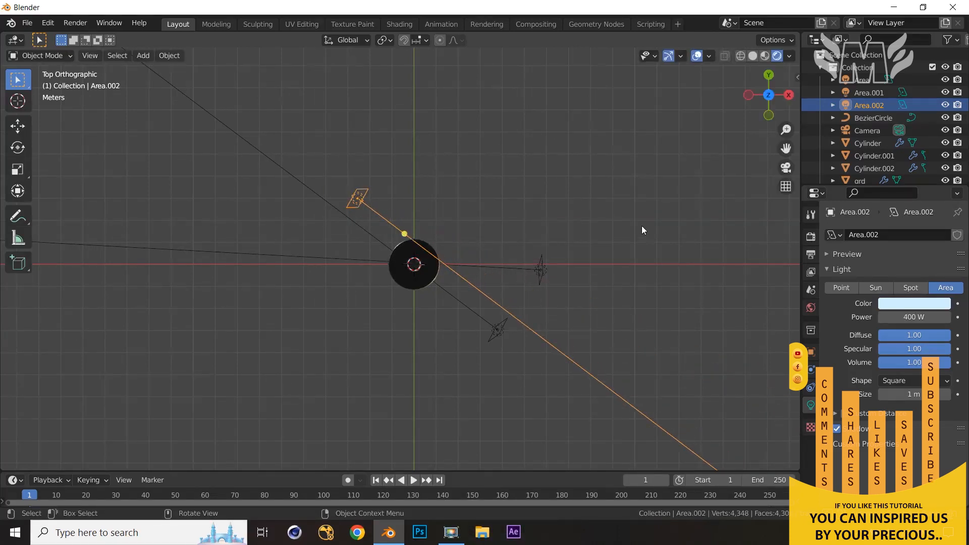
key("KP_0")
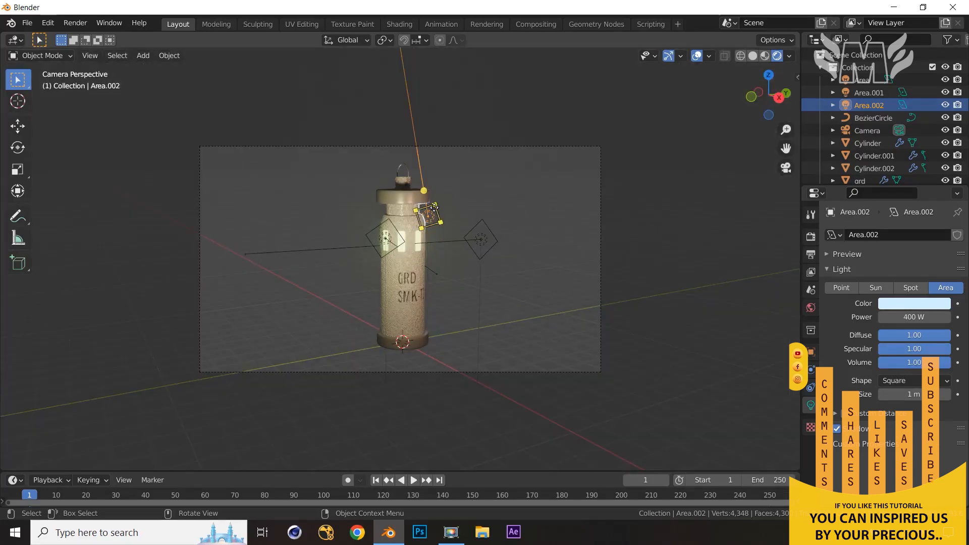
Render the image with Eevee and zoom in and out on the render result to inspect the column and label
left_click(704, 213)
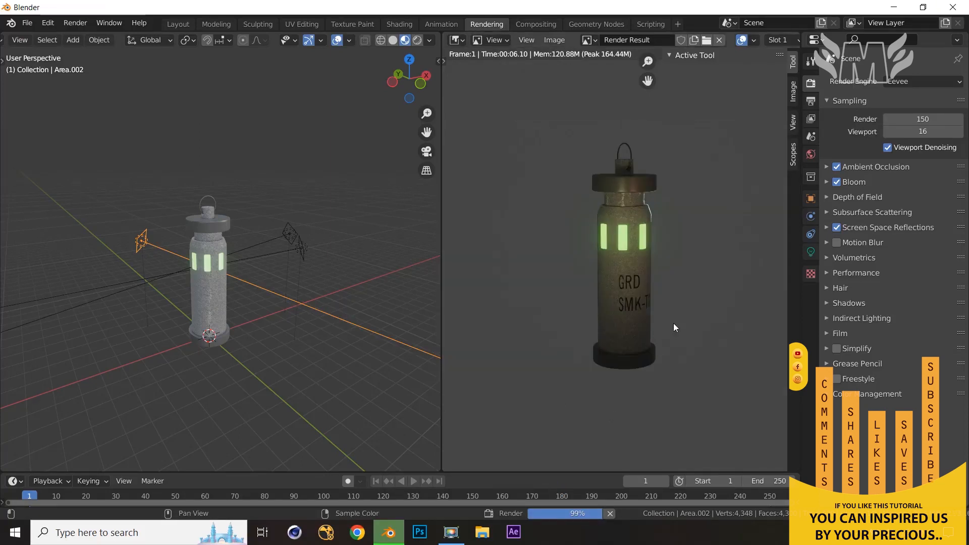
left_click(698, 283)
scroll(690, 286, "up", 5)
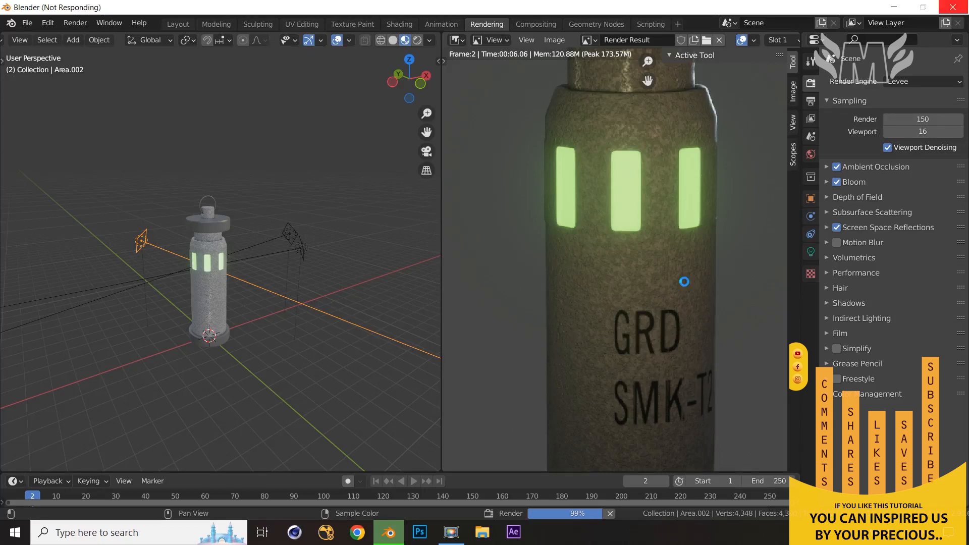
scroll(684, 282, "down", 6)
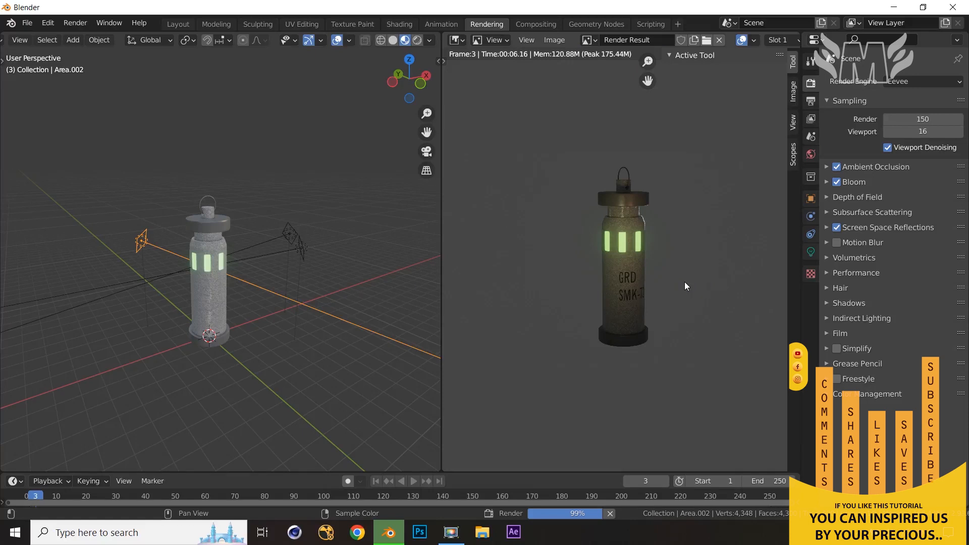